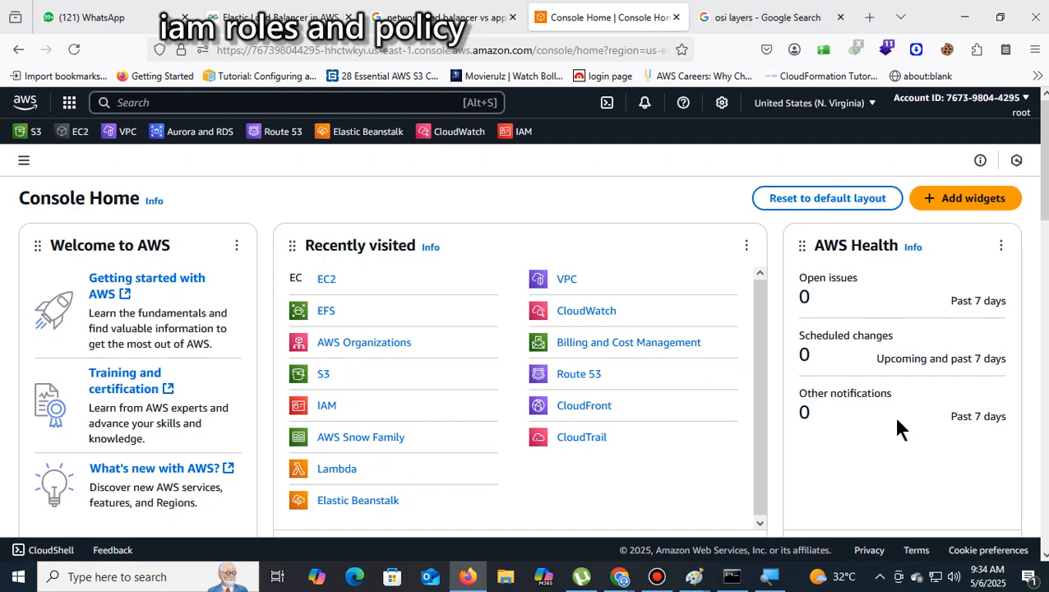
Step: Search the web for make my trip, open the MakeMyTrip website and dismiss its pop-up
{"action": "left_click", "coordinate": [760, 17]}
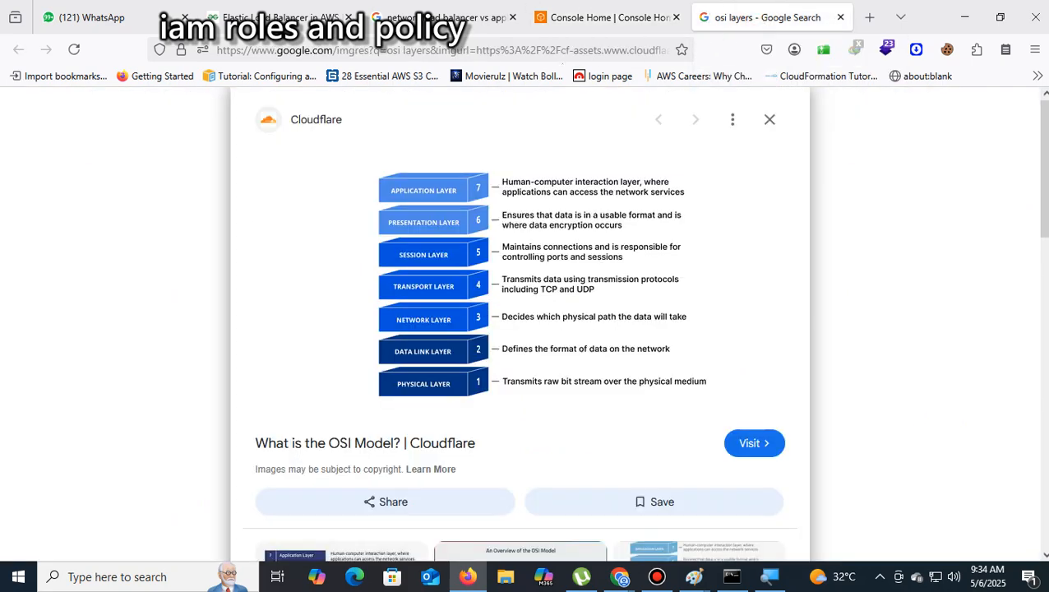
{"action": "left_click", "coordinate": [560, 51]}
{"action": "key", "text": "ctrl+a"}
{"action": "type", "text": "make"}
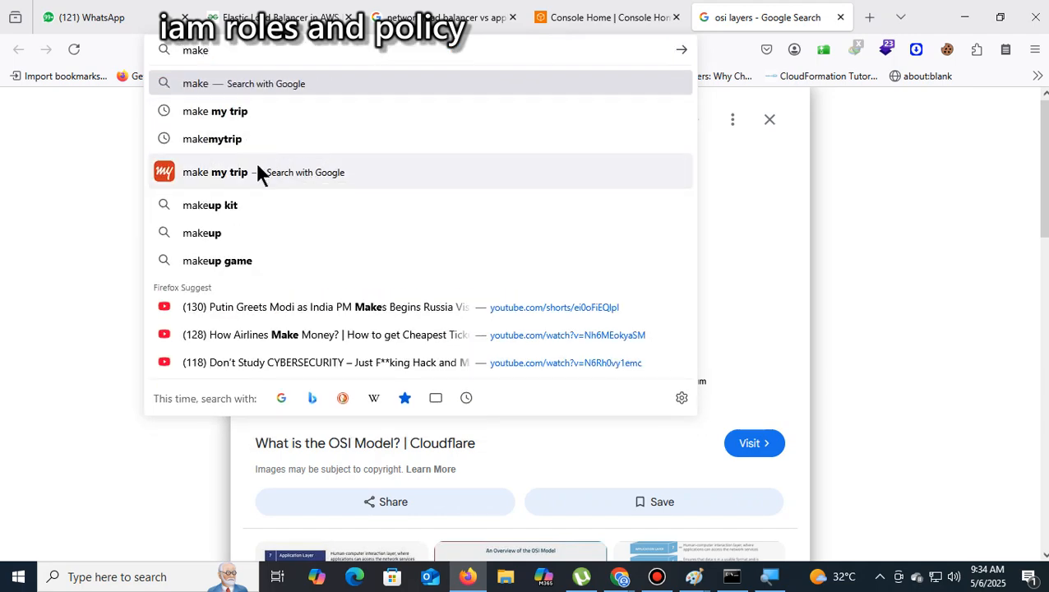
{"action": "left_click", "coordinate": [257, 171]}
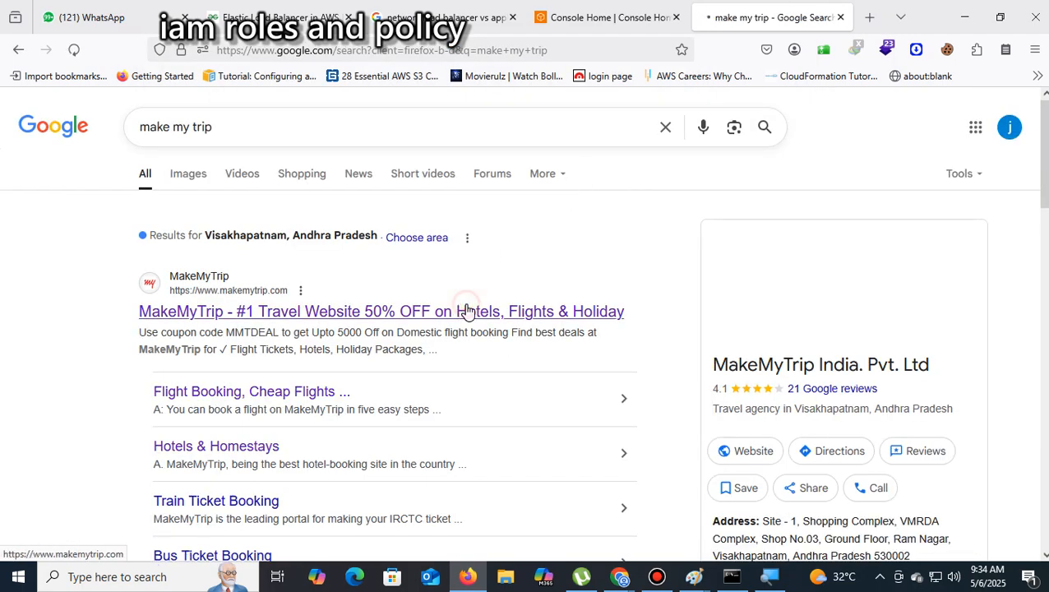
{"action": "left_click", "coordinate": [466, 311]}
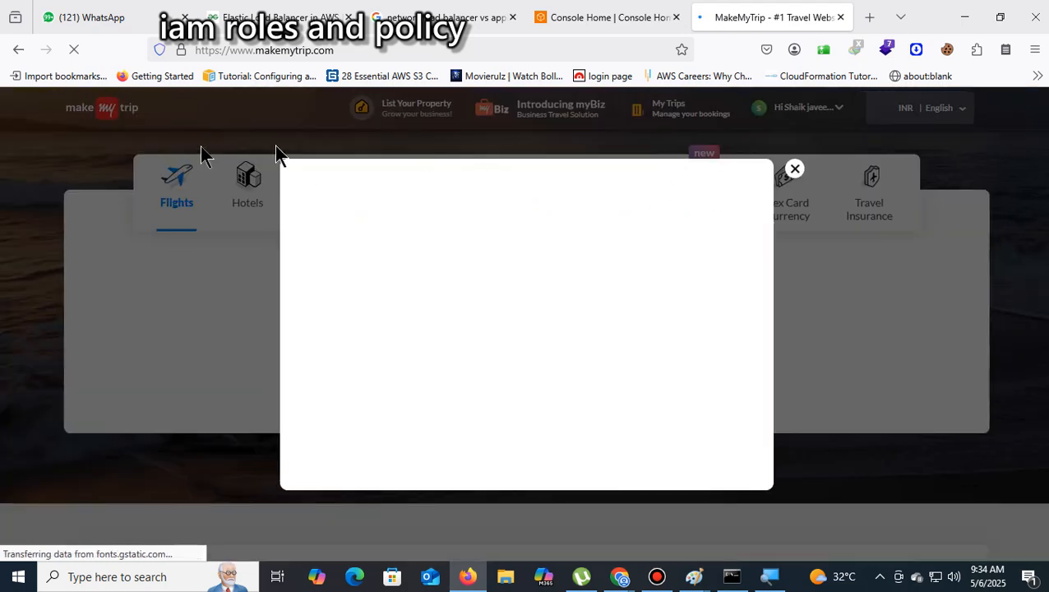
{"action": "left_click", "coordinate": [796, 171]}
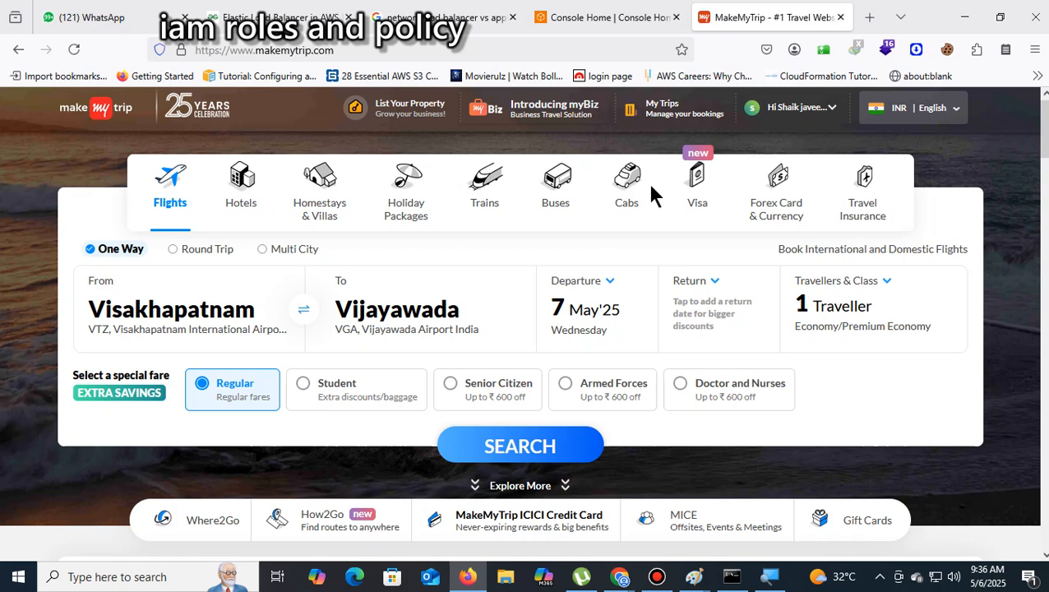
Step: In the AWS console, start launching a new EC2 instance and name it server-1
{"action": "left_click", "coordinate": [601, 14]}
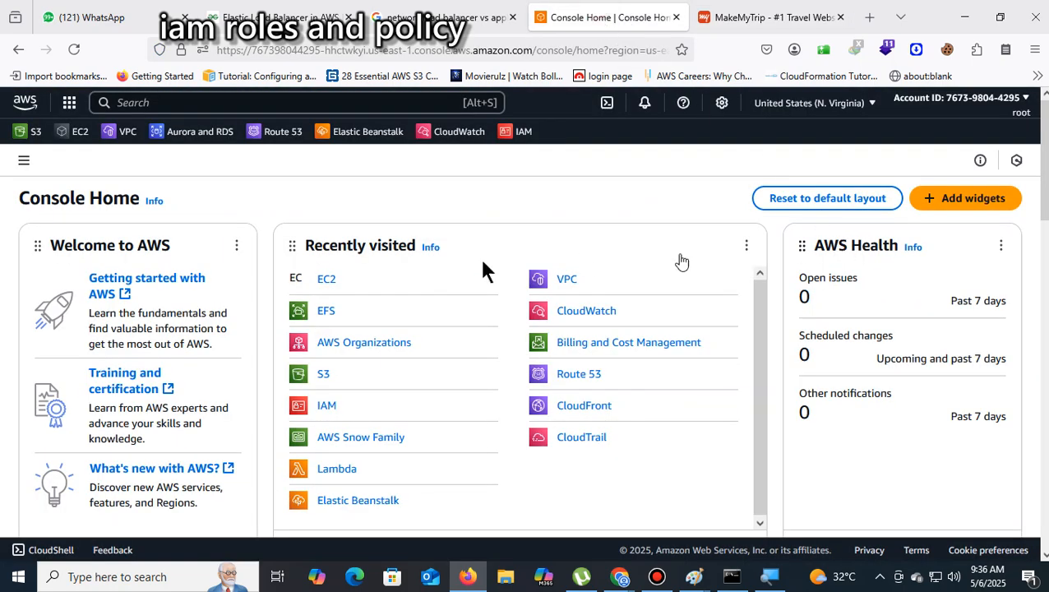
{"action": "left_click", "coordinate": [327, 280]}
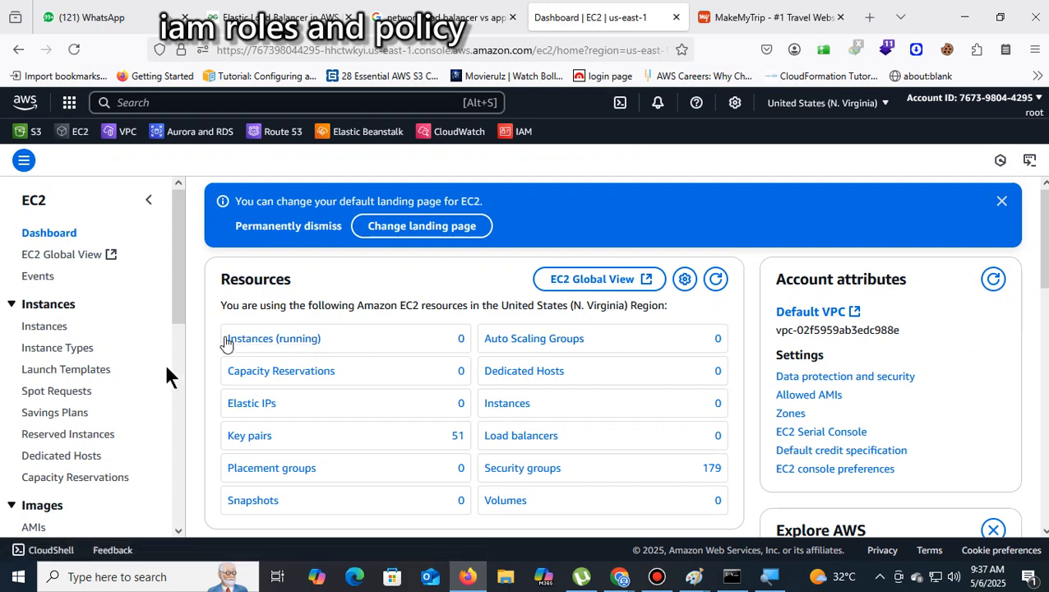
{"action": "left_click", "coordinate": [282, 342]}
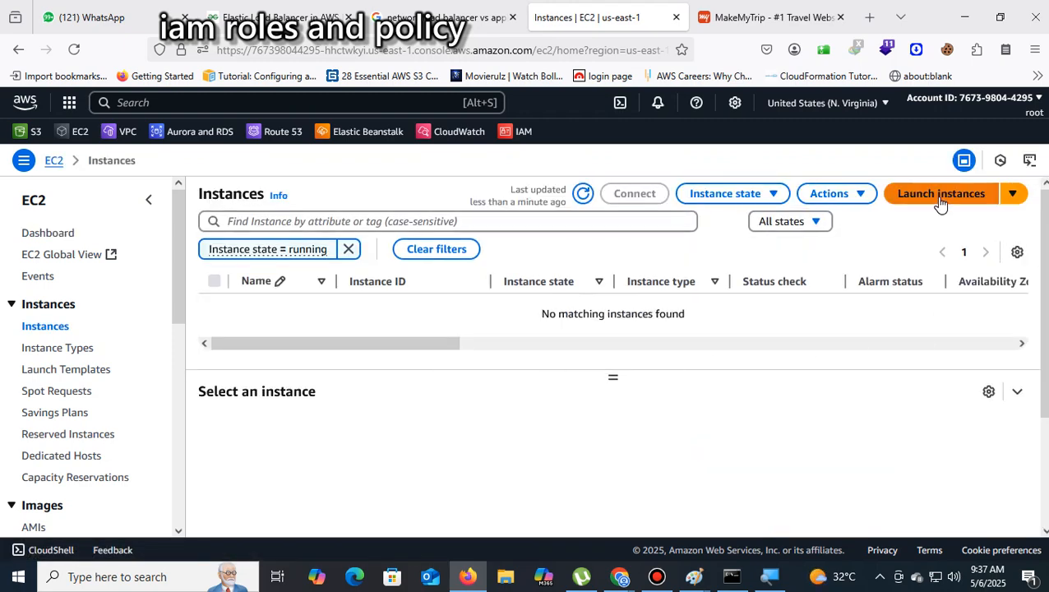
{"action": "left_click", "coordinate": [936, 197]}
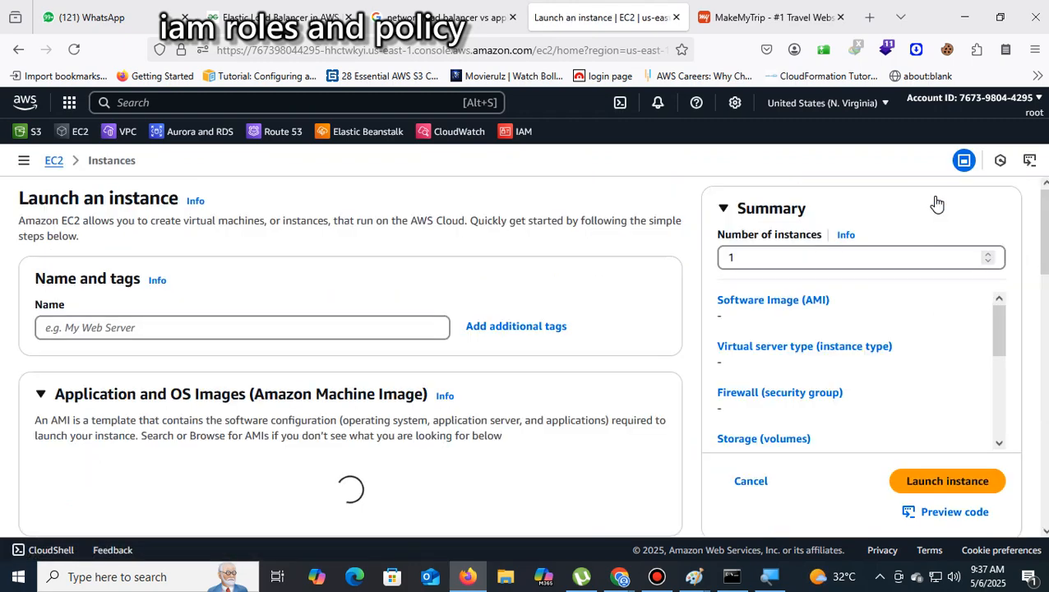
{"action": "left_click", "coordinate": [83, 328]}
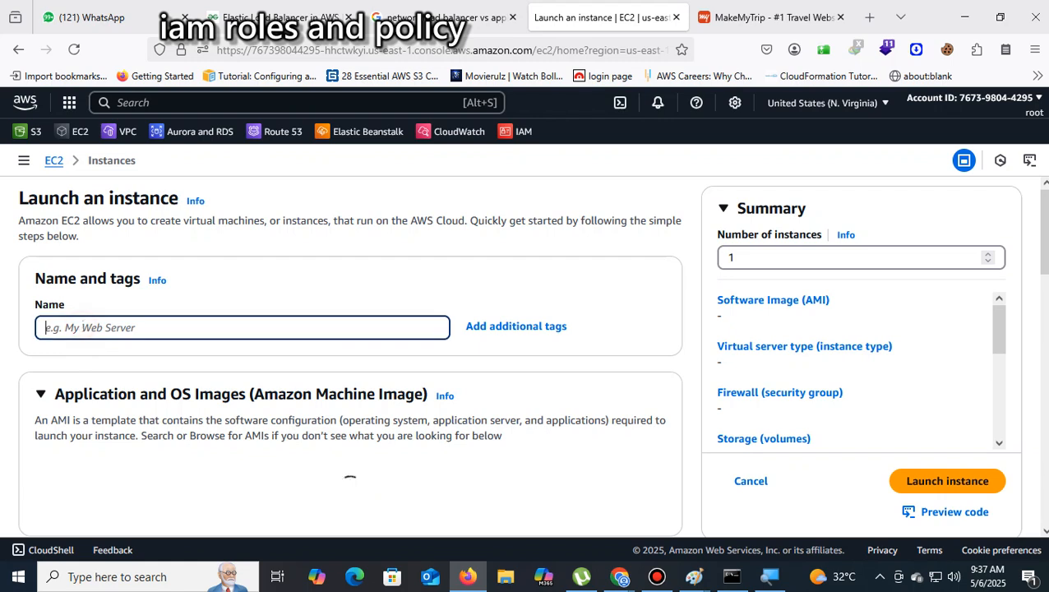
{"action": "type", "text": "server-1"}
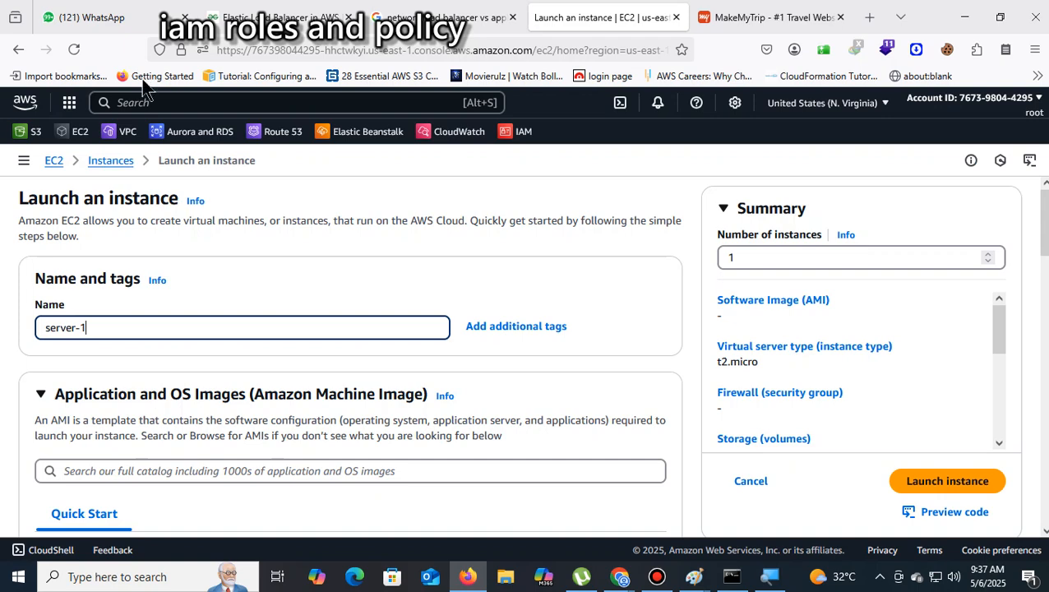
Step: Open the EC2 console in a separate browser tab and show its security groups list
{"action": "right_click", "coordinate": [56, 166]}
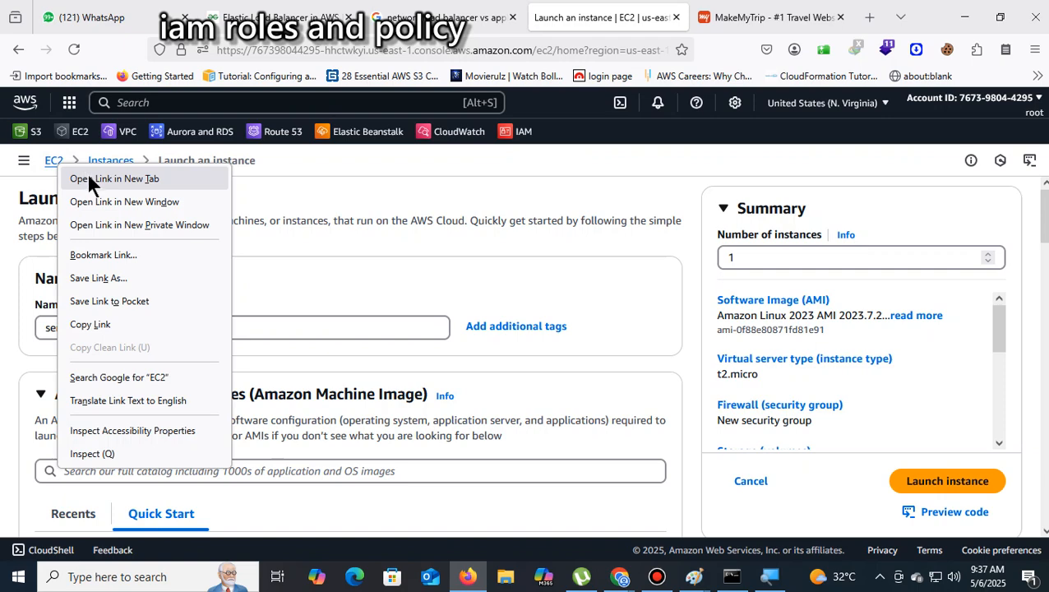
{"action": "left_click", "coordinate": [90, 179]}
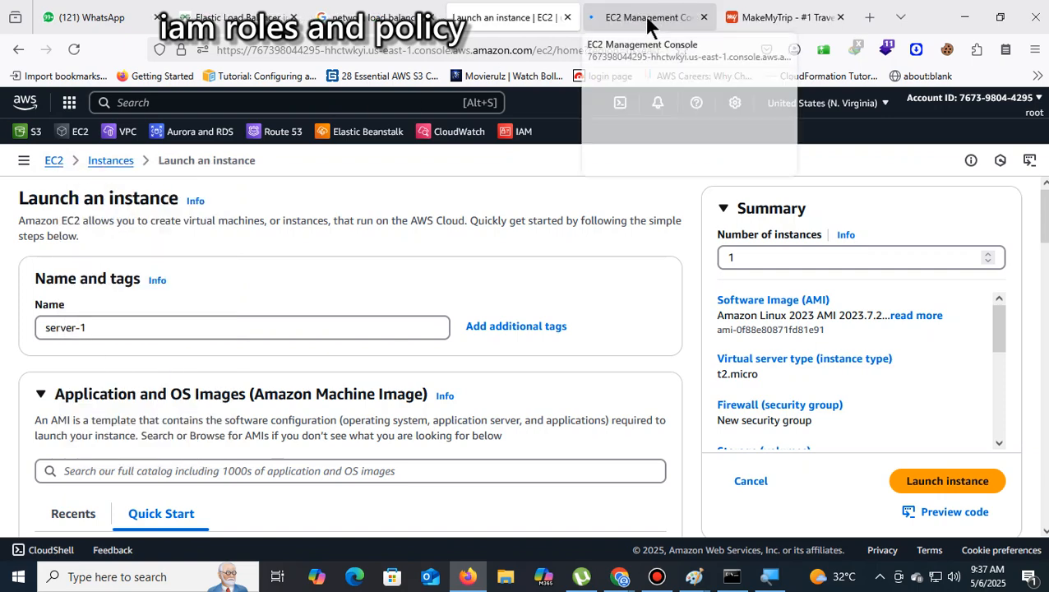
{"action": "left_click", "coordinate": [654, 18]}
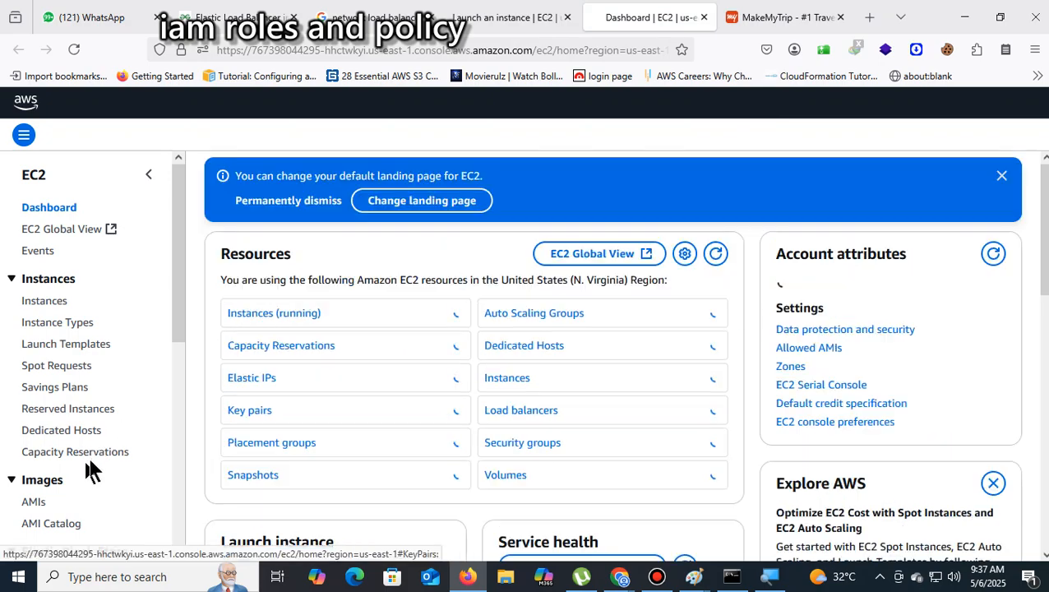
{"action": "scroll", "coordinate": [117, 403], "scroll_direction": "down", "scroll_amount": 3}
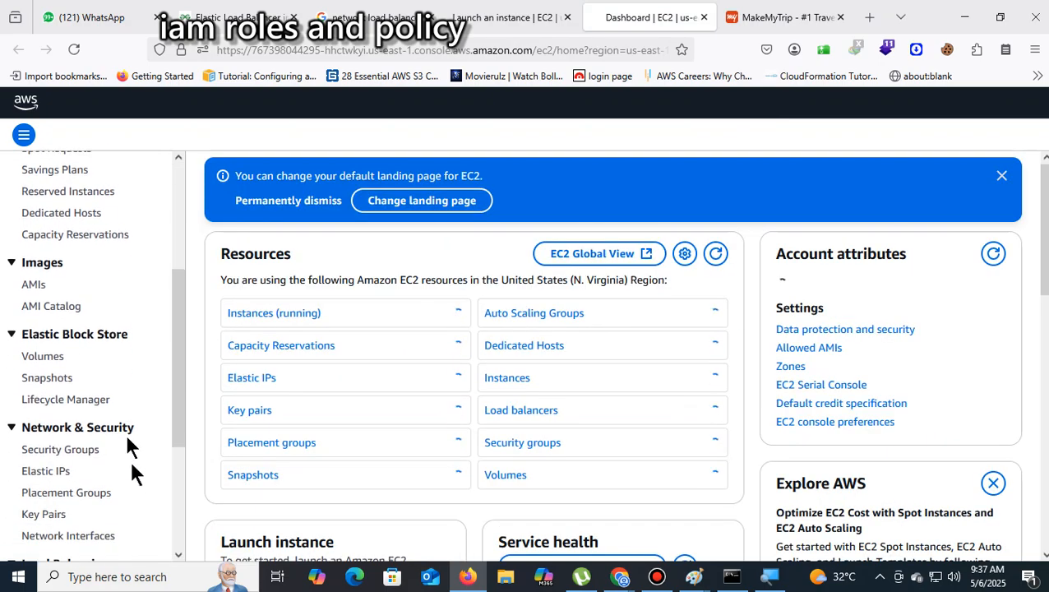
{"action": "left_click", "coordinate": [85, 449]}
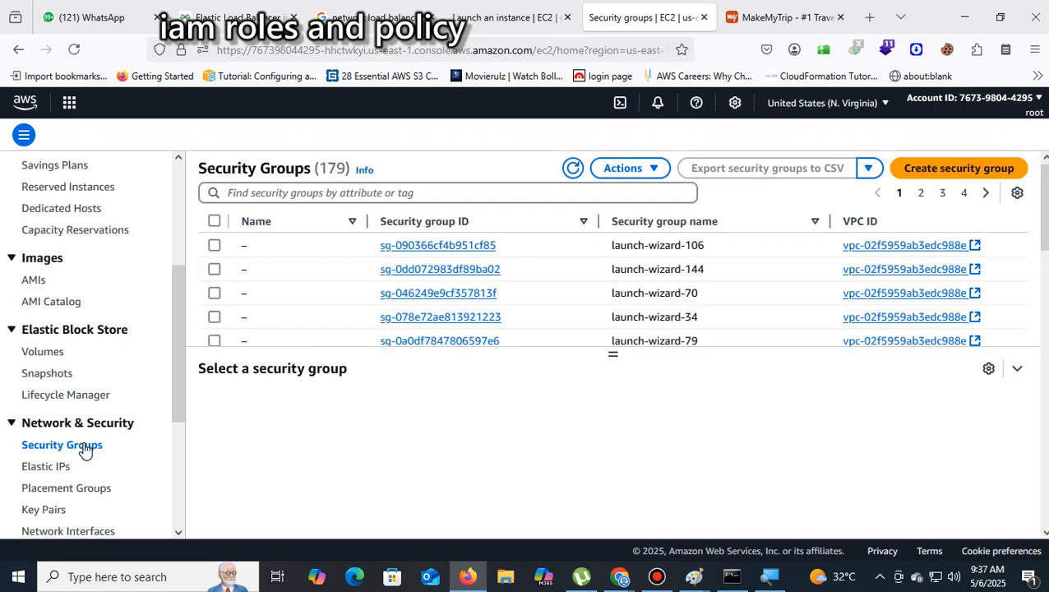
Step: Search the security groups by a person's name
{"action": "left_click", "coordinate": [399, 191]}
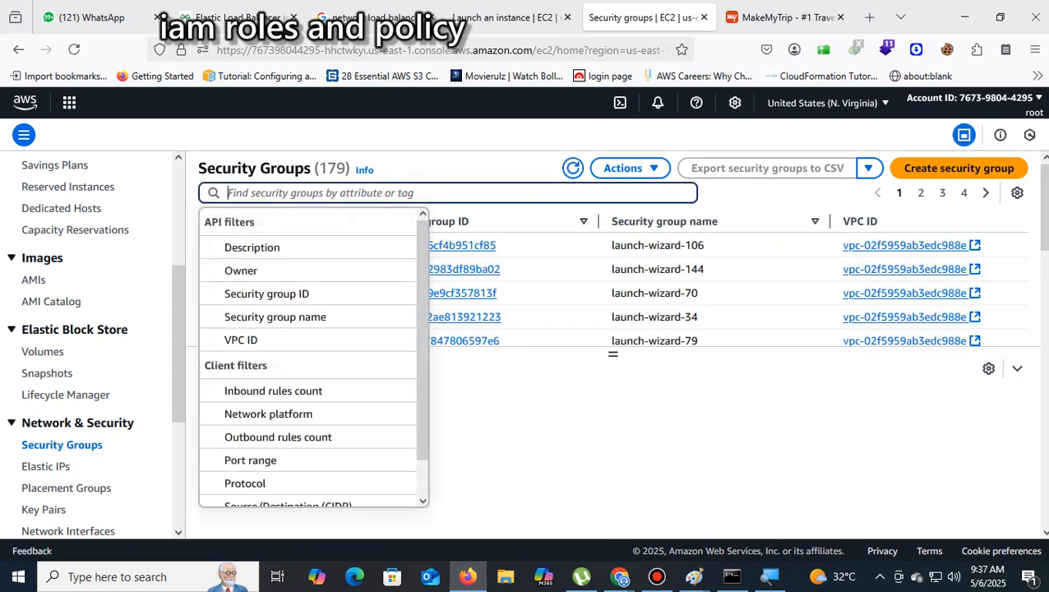
{"action": "type", "text": "vamsi"}
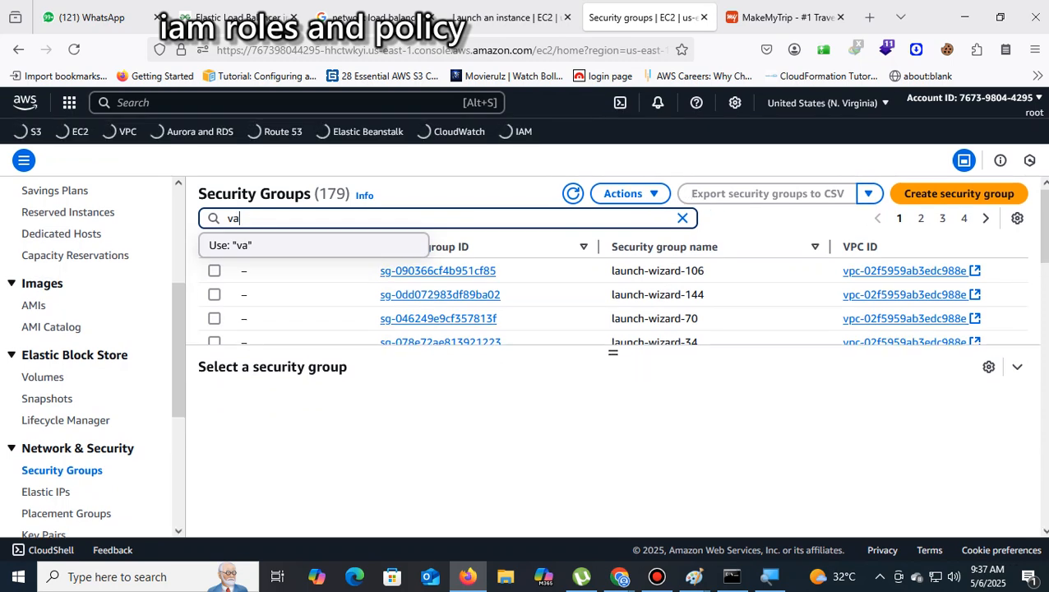
{"action": "left_click", "coordinate": [269, 246]}
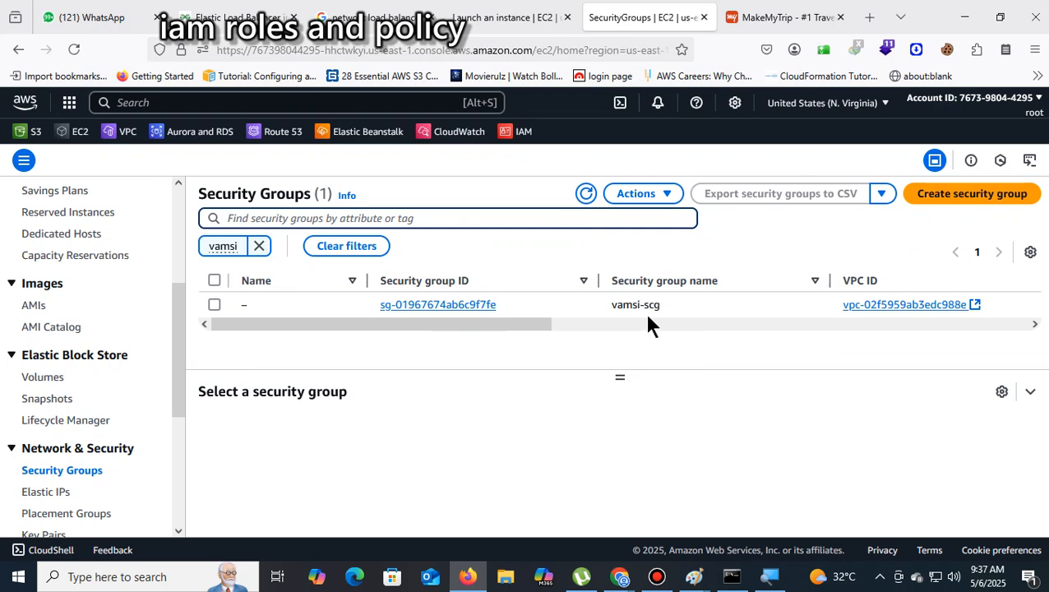
Step: Start a new security group and add an inbound SSH rule with source Anywhere-IPv4 (0.0.0.0/0)
{"action": "left_click", "coordinate": [79, 471]}
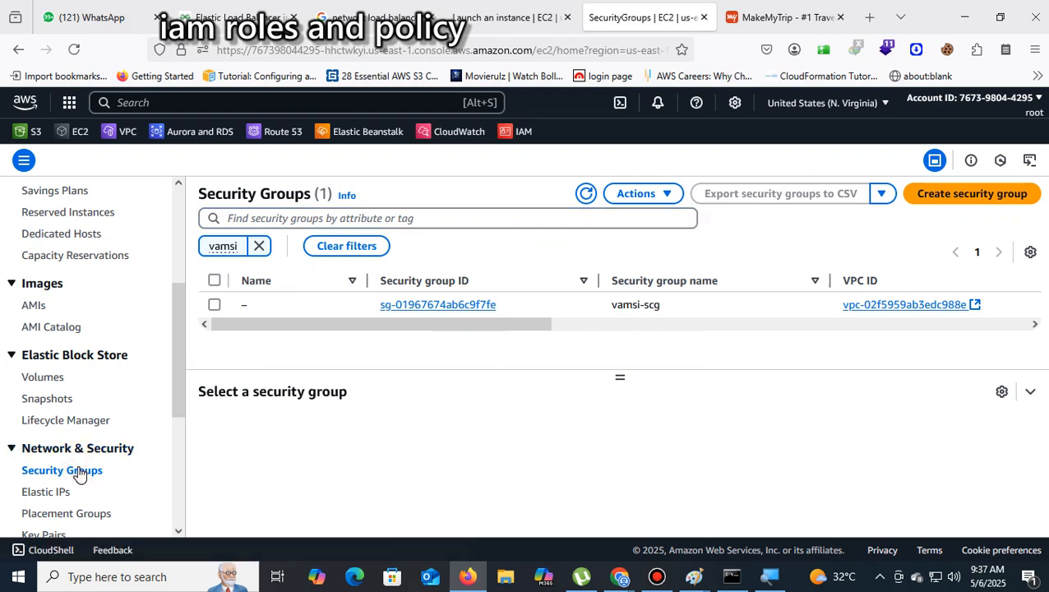
{"action": "left_click", "coordinate": [962, 198]}
{"action": "scroll", "coordinate": [831, 230], "scroll_direction": "down", "scroll_amount": 4}
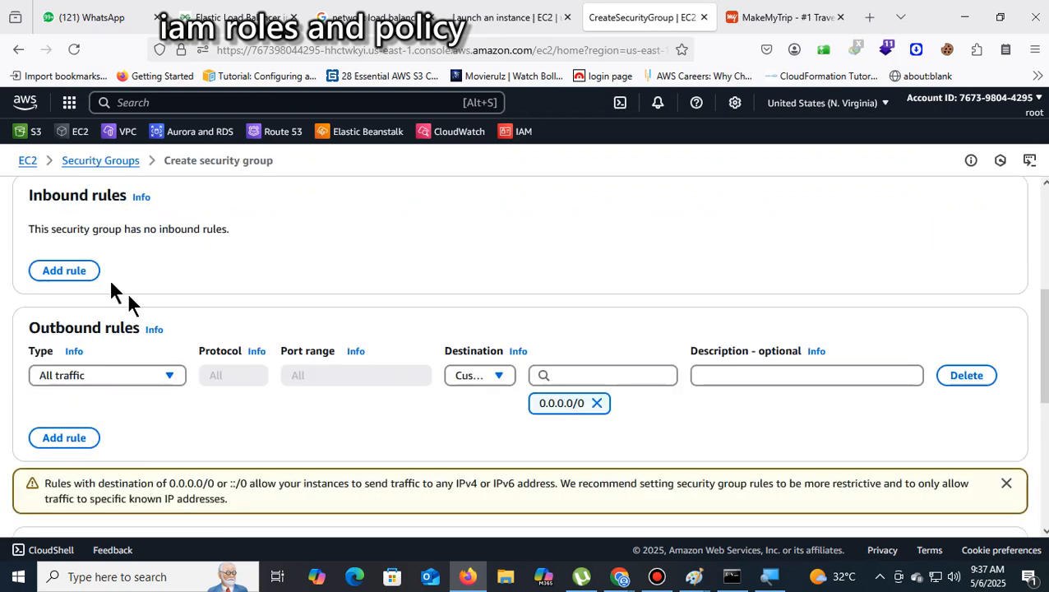
{"action": "left_click", "coordinate": [74, 273]}
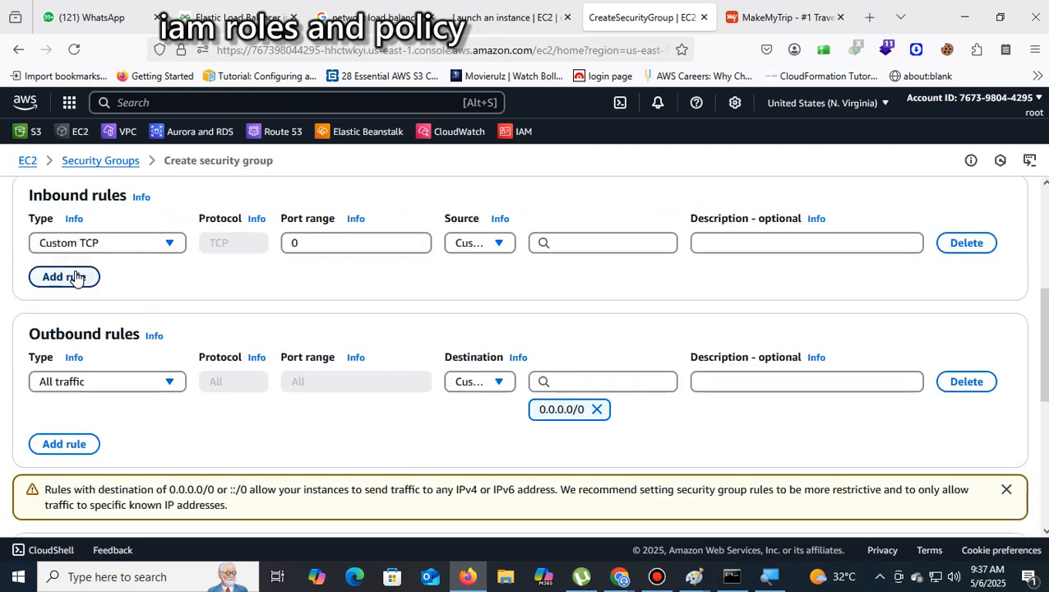
{"action": "left_click", "coordinate": [173, 244]}
{"action": "scroll", "coordinate": [108, 429], "scroll_direction": "down", "scroll_amount": 2}
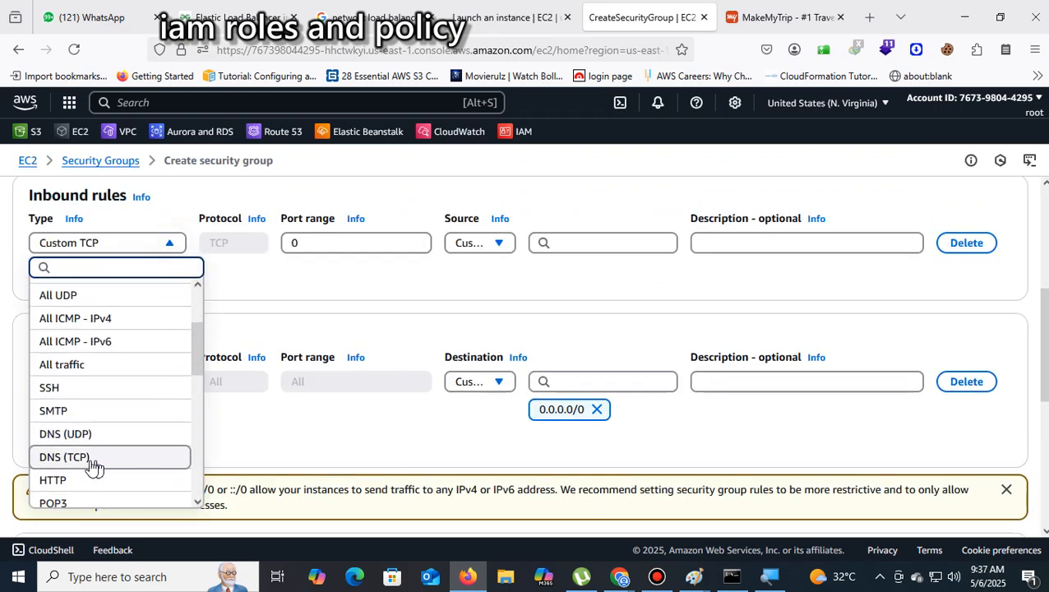
{"action": "left_click", "coordinate": [73, 388]}
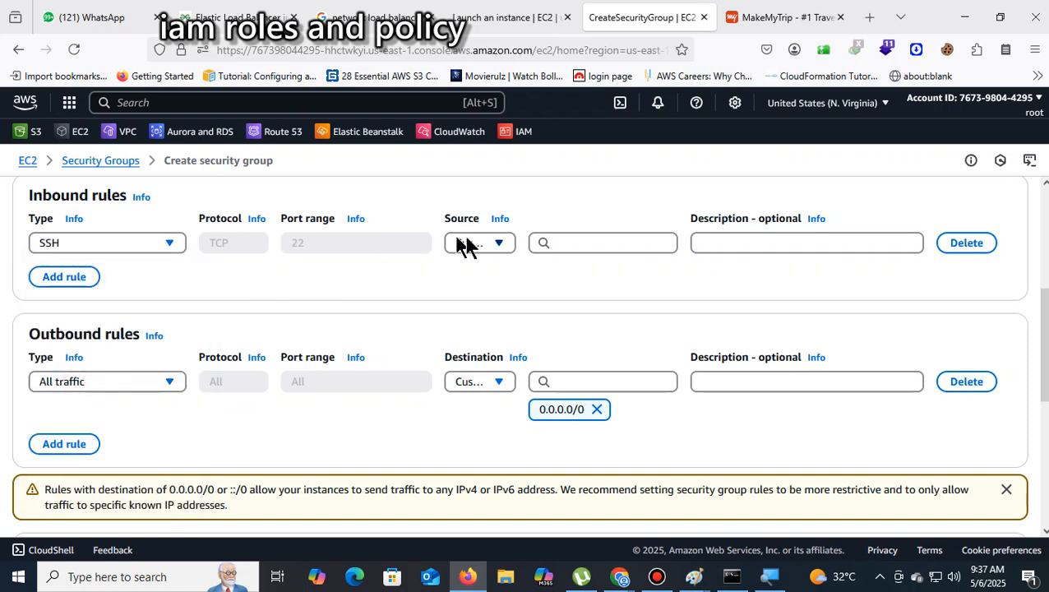
{"action": "left_click", "coordinate": [491, 243]}
{"action": "left_click", "coordinate": [492, 292]}
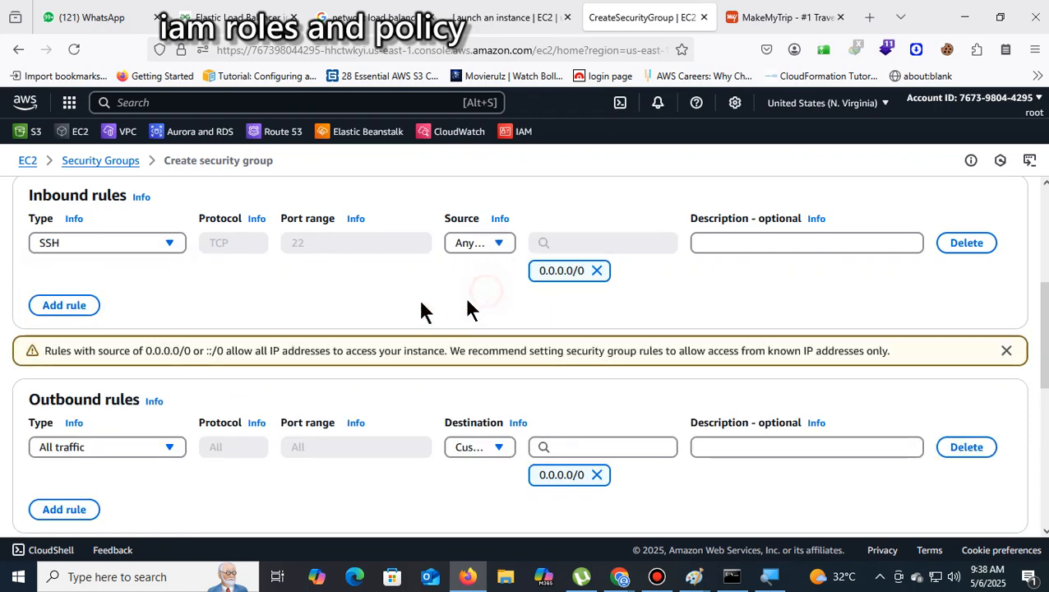
Step: Add two more inbound rules to the security group, one of type HTTP and one of type HTTPS
{"action": "left_click", "coordinate": [62, 306]}
{"action": "left_click", "coordinate": [169, 296]}
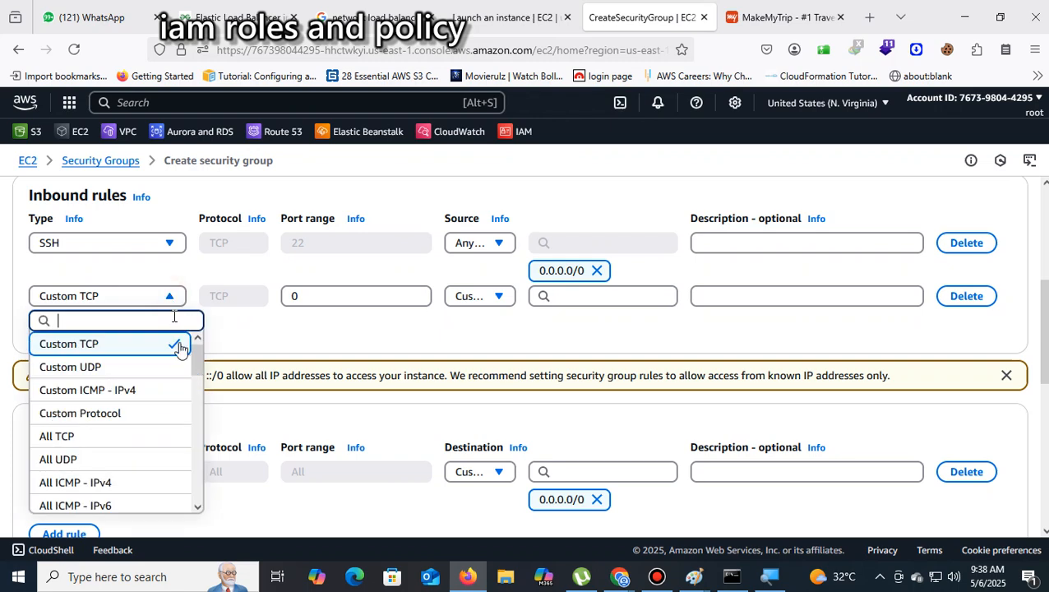
{"action": "left_click_drag", "start_coordinate": [195, 374], "coordinate": [199, 400]}
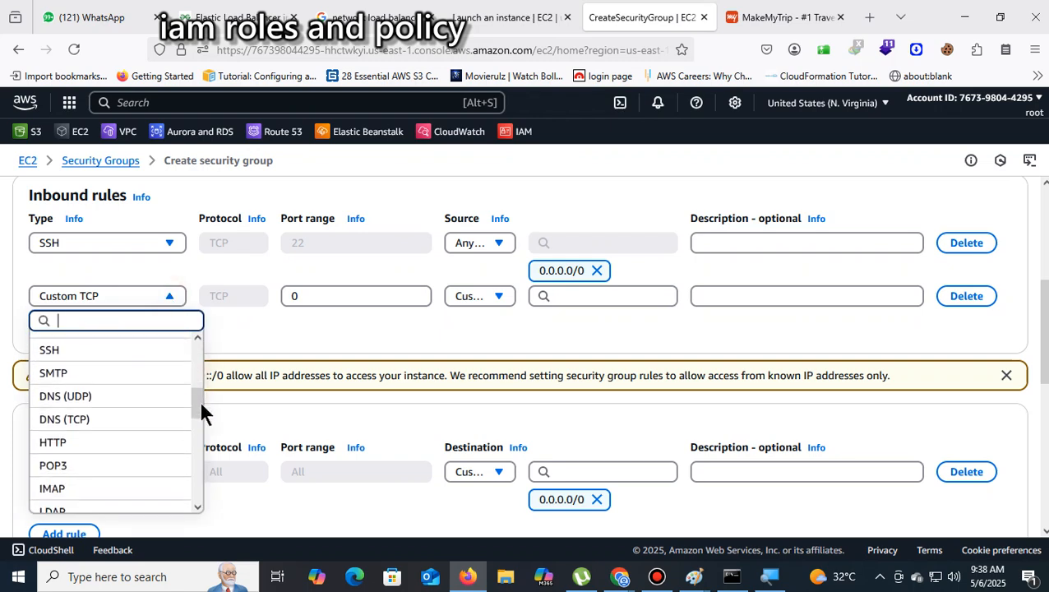
{"action": "left_click", "coordinate": [126, 438]}
{"action": "left_click", "coordinate": [80, 331]}
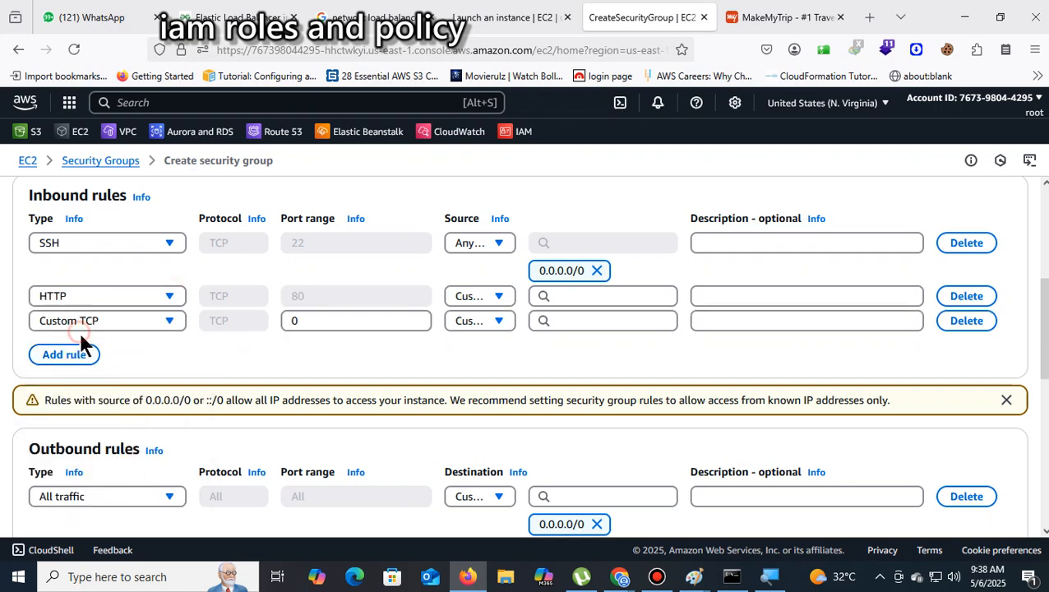
{"action": "left_click", "coordinate": [175, 323]}
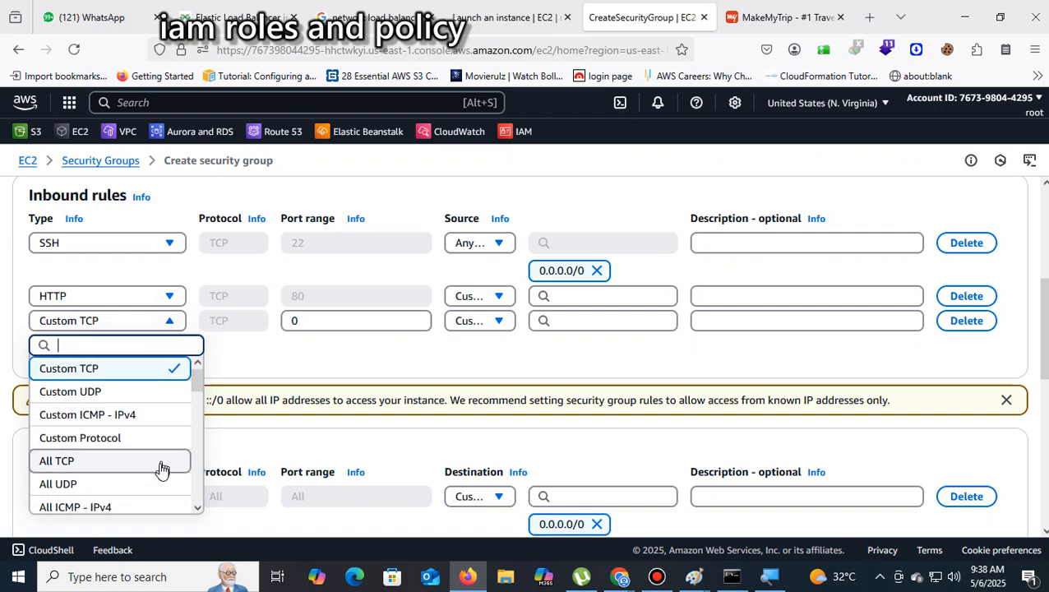
{"action": "scroll", "coordinate": [162, 472], "scroll_direction": "down", "scroll_amount": 5}
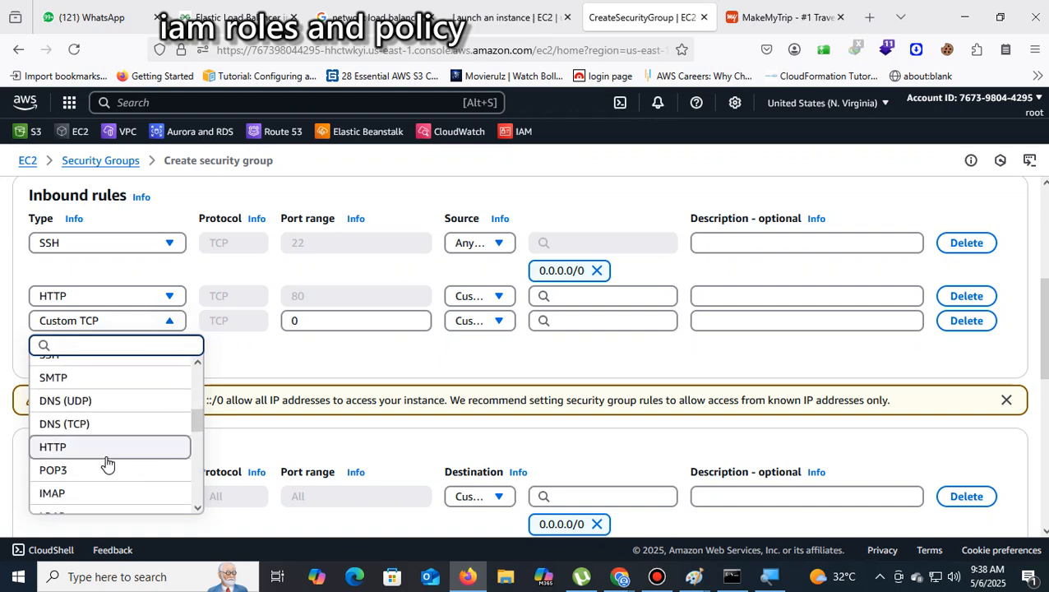
{"action": "scroll", "coordinate": [105, 465], "scroll_direction": "down", "scroll_amount": 3}
{"action": "left_click", "coordinate": [98, 428]}
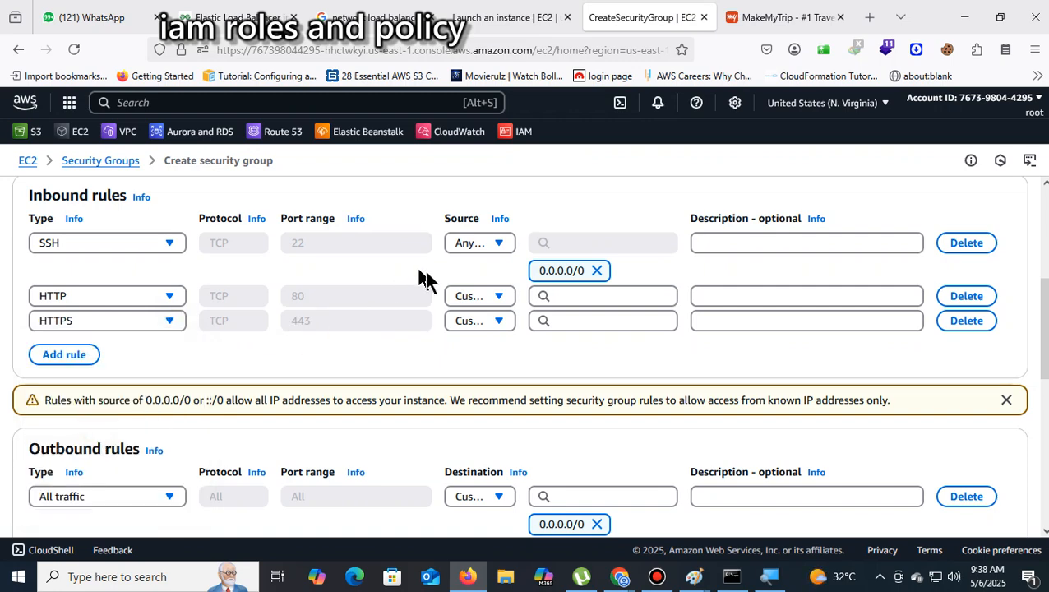
Step: Set the source of the HTTP and HTTPS inbound rules to Anywhere-IPv4 (0.0.0.0/0)
{"action": "left_click", "coordinate": [483, 297]}
{"action": "left_click", "coordinate": [493, 345]}
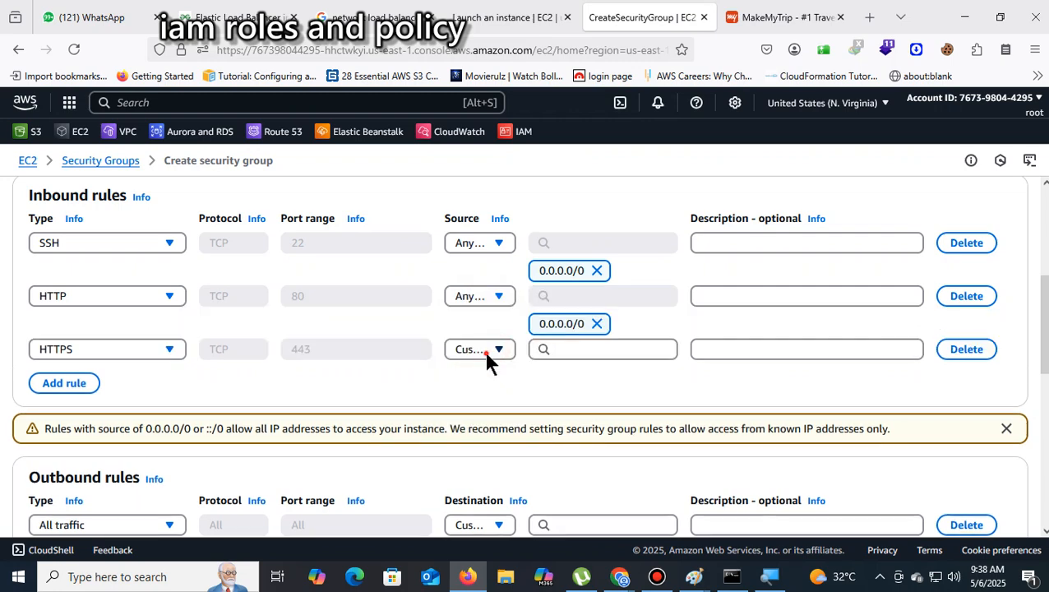
{"action": "left_click", "coordinate": [485, 355]}
{"action": "left_click", "coordinate": [492, 398]}
Step: Try to create the security group with the three inbound rules
{"action": "scroll", "coordinate": [1040, 372], "scroll_direction": "down", "scroll_amount": 5}
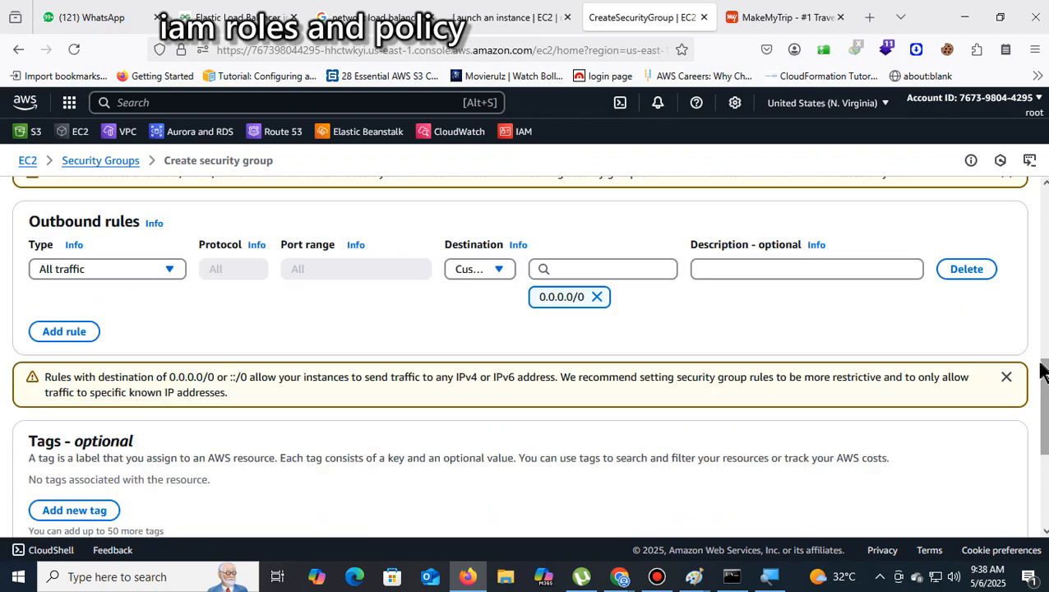
{"action": "scroll", "coordinate": [1040, 372], "scroll_direction": "down", "scroll_amount": 3}
{"action": "left_click", "coordinate": [979, 351]}
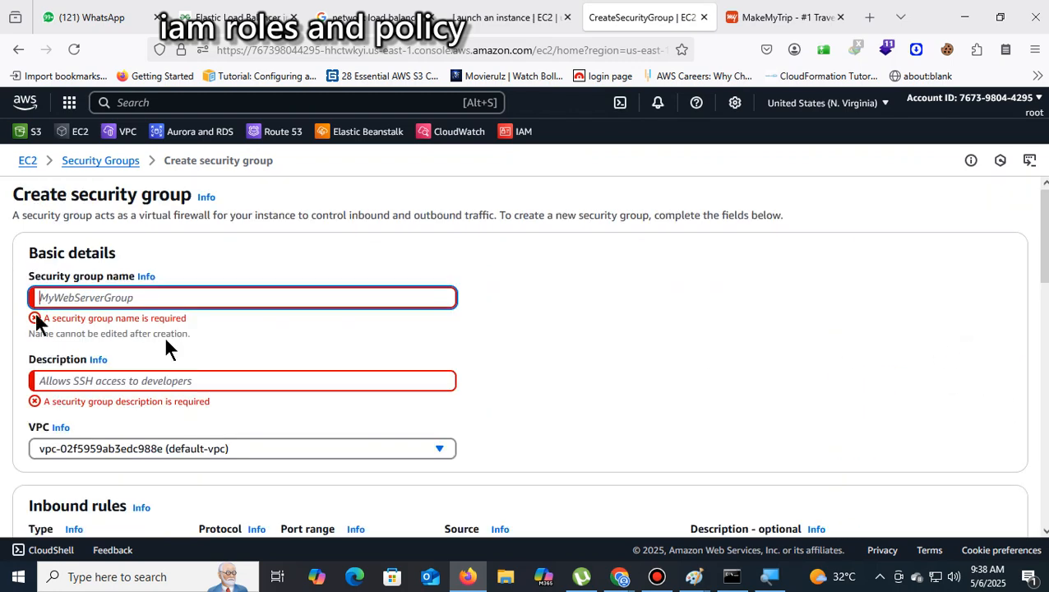
Step: Name the security group any-scg
{"action": "left_click", "coordinate": [68, 285]}
{"action": "left_click", "coordinate": [111, 301]}
{"action": "type", "text": "any-scg"}
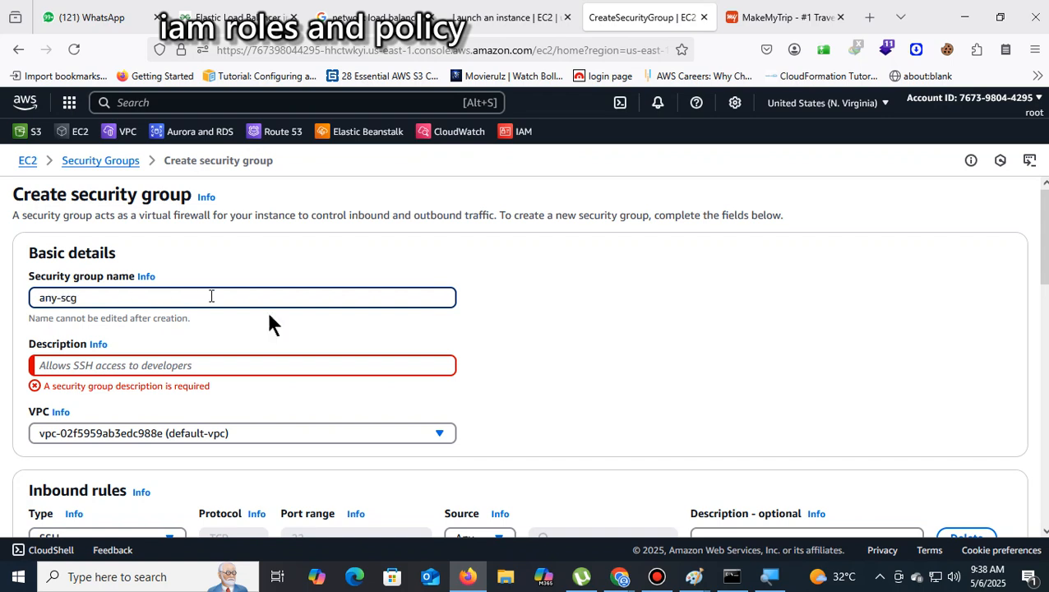
{"action": "left_click", "coordinate": [247, 365]}
{"action": "type", "text": "shh"}
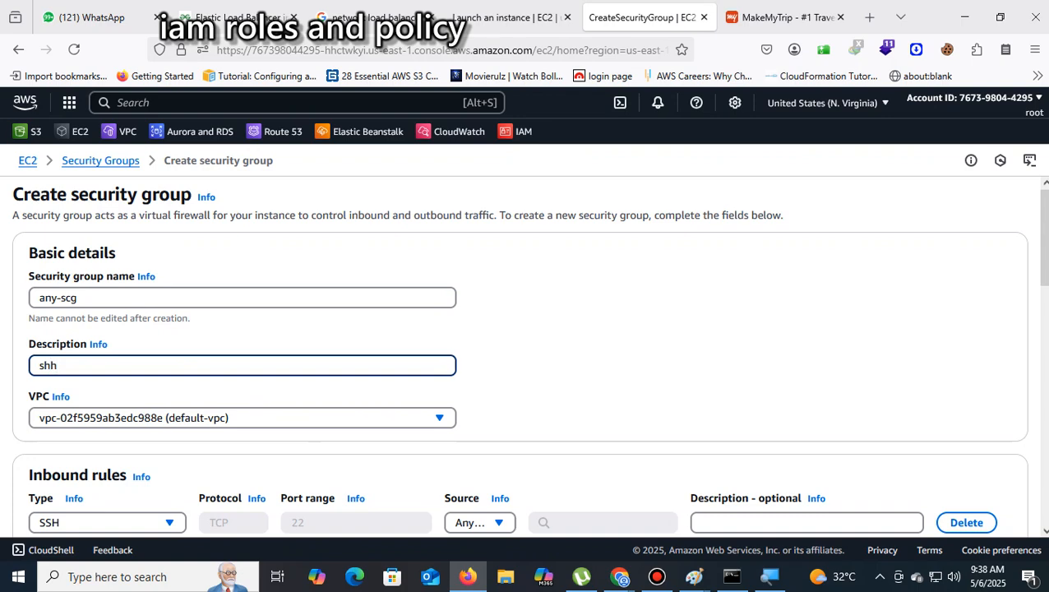
{"action": "scroll", "coordinate": [356, 378], "scroll_direction": "down", "scroll_amount": 15}
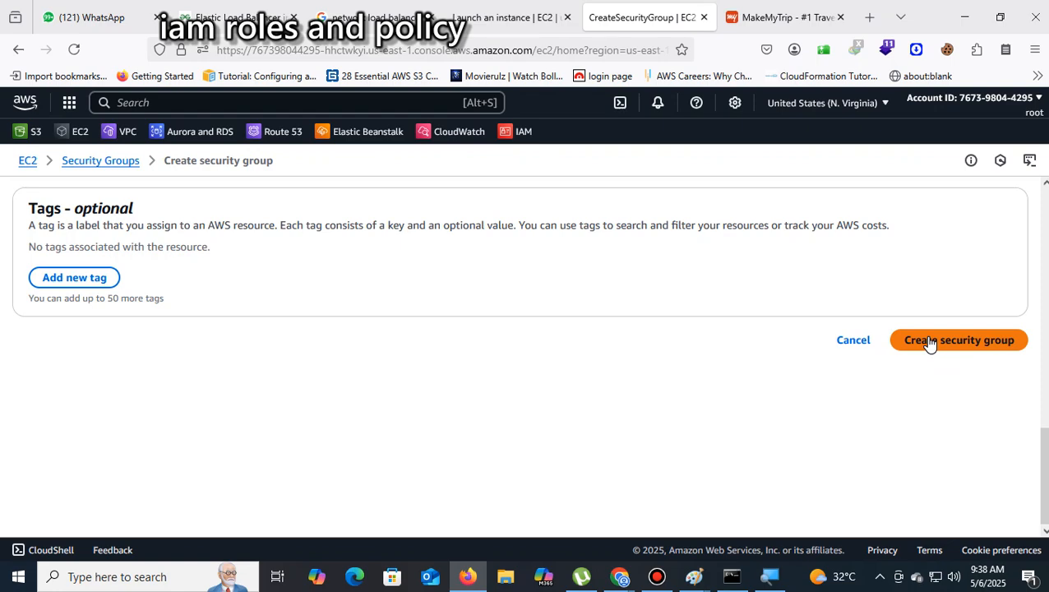
{"action": "left_click", "coordinate": [850, 347]}
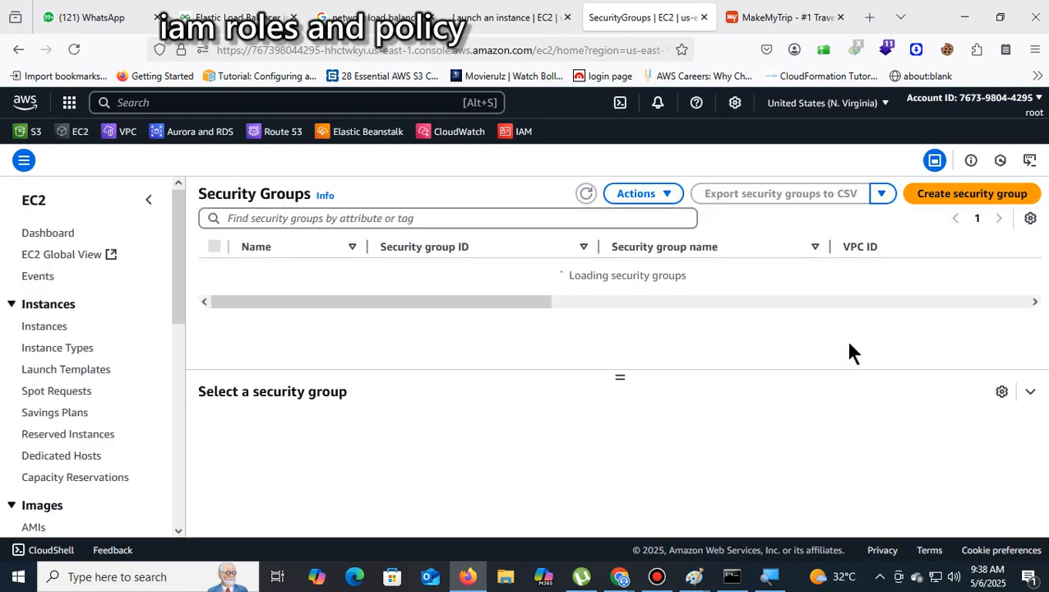
Step: Return to the Launch an instance page and select ub25 as the login key pair
{"action": "left_click", "coordinate": [508, 20]}
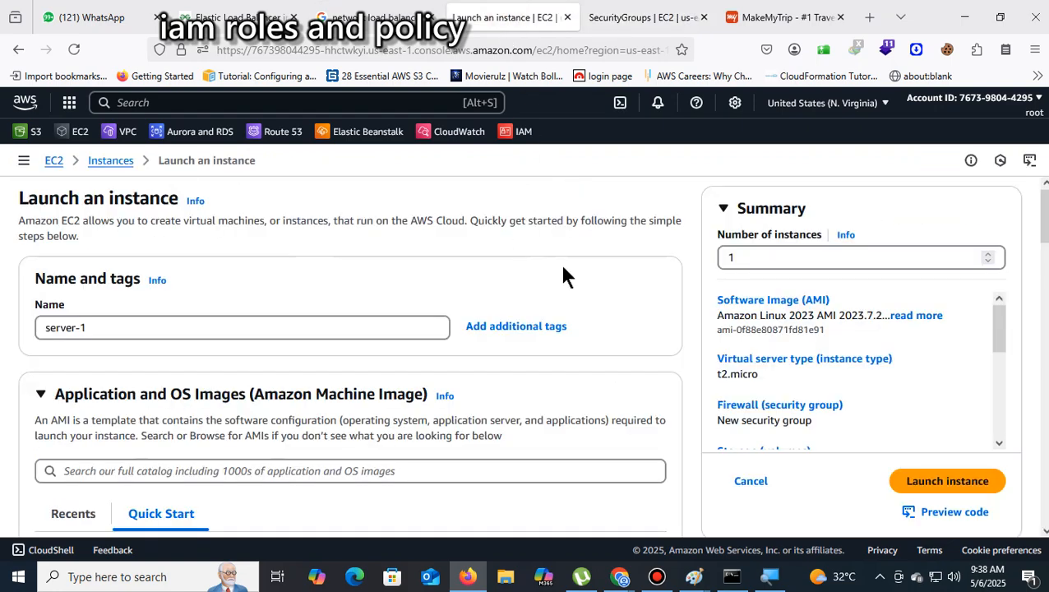
{"action": "scroll", "coordinate": [566, 276], "scroll_direction": "down", "scroll_amount": 10}
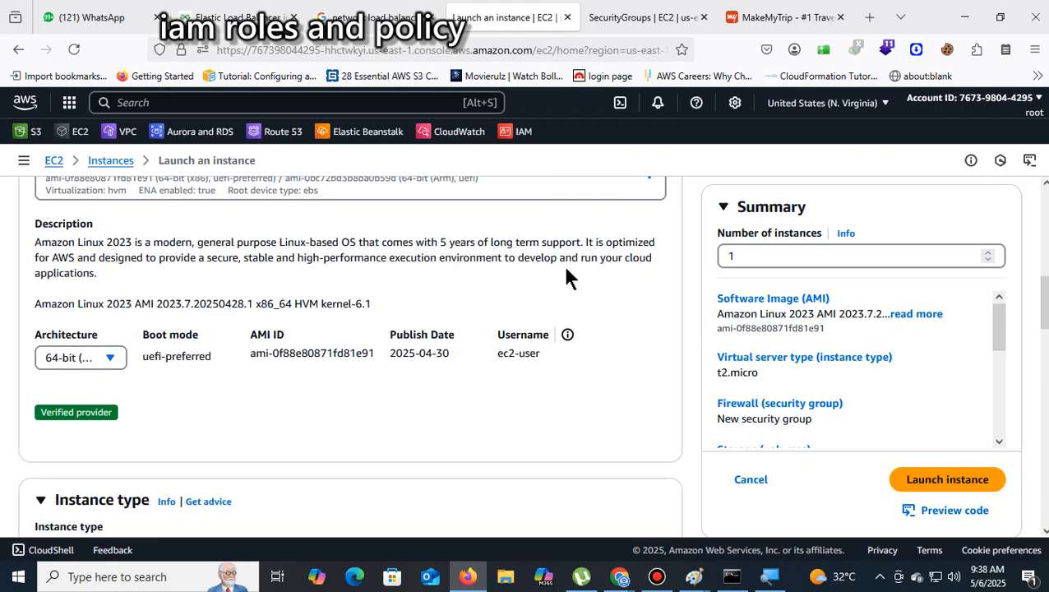
{"action": "scroll", "coordinate": [566, 269], "scroll_direction": "down", "scroll_amount": 5}
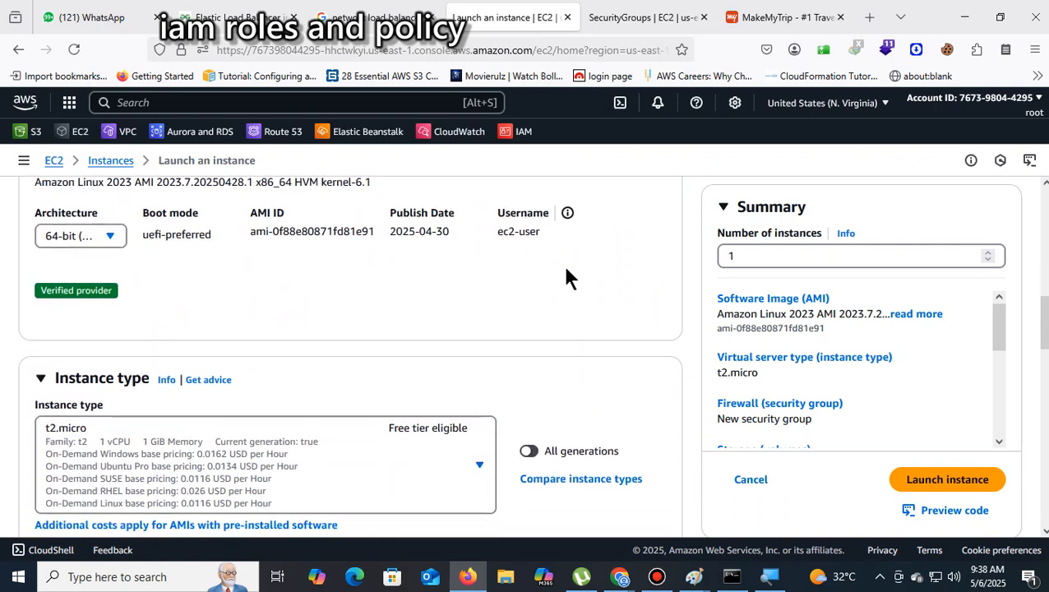
{"action": "left_click", "coordinate": [427, 384]}
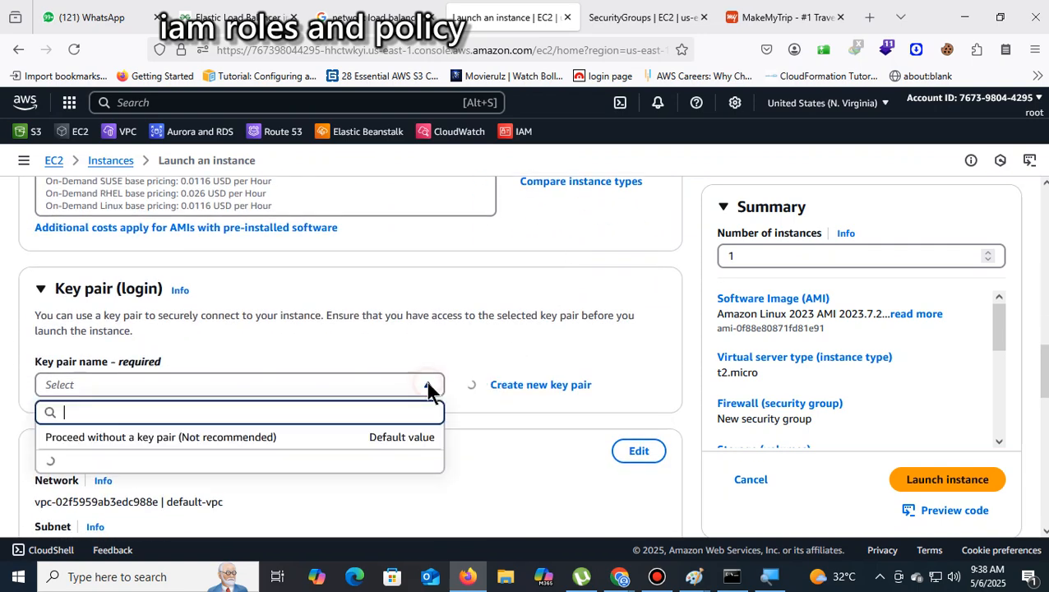
{"action": "type", "text": "ub"}
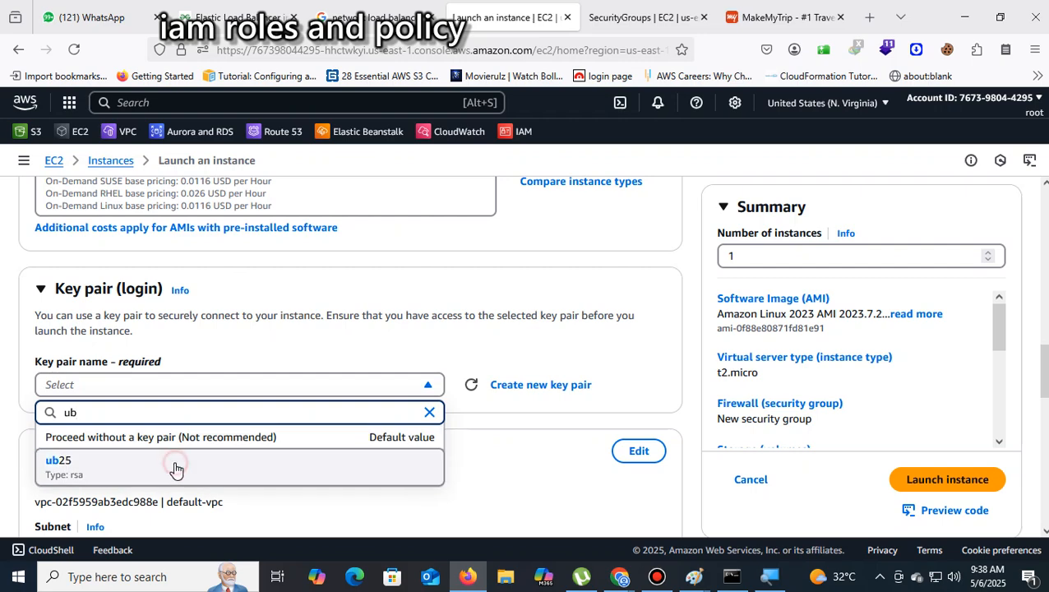
{"action": "left_click", "coordinate": [176, 470]}
Step: Edit the network settings and choose the subnet in availability zone us-east-1a, subnet-071e3b58e21d5b9da
{"action": "scroll", "coordinate": [286, 433], "scroll_direction": "down", "scroll_amount": 2}
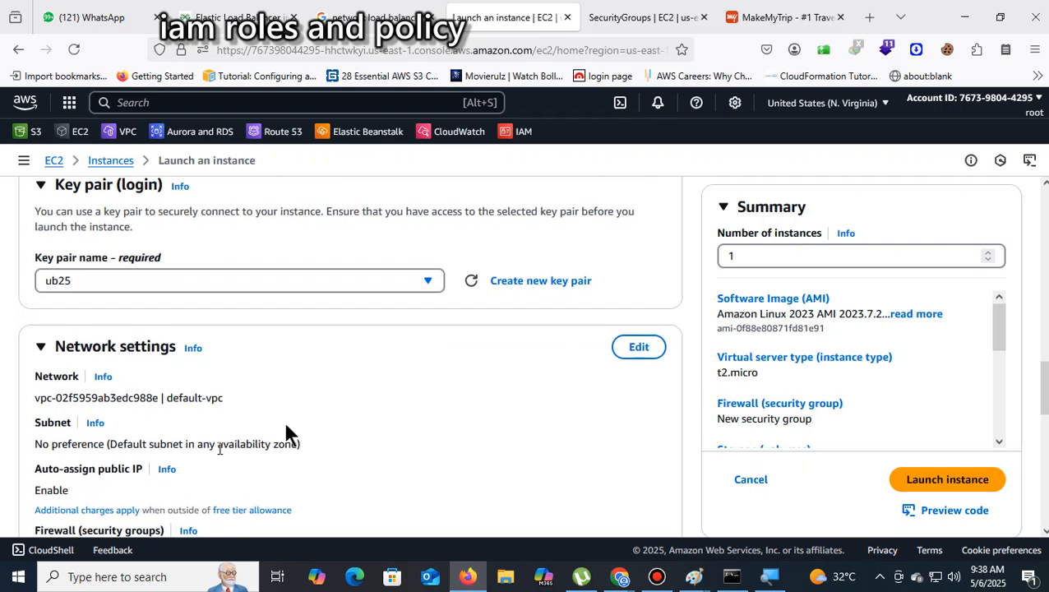
{"action": "left_click", "coordinate": [642, 346]}
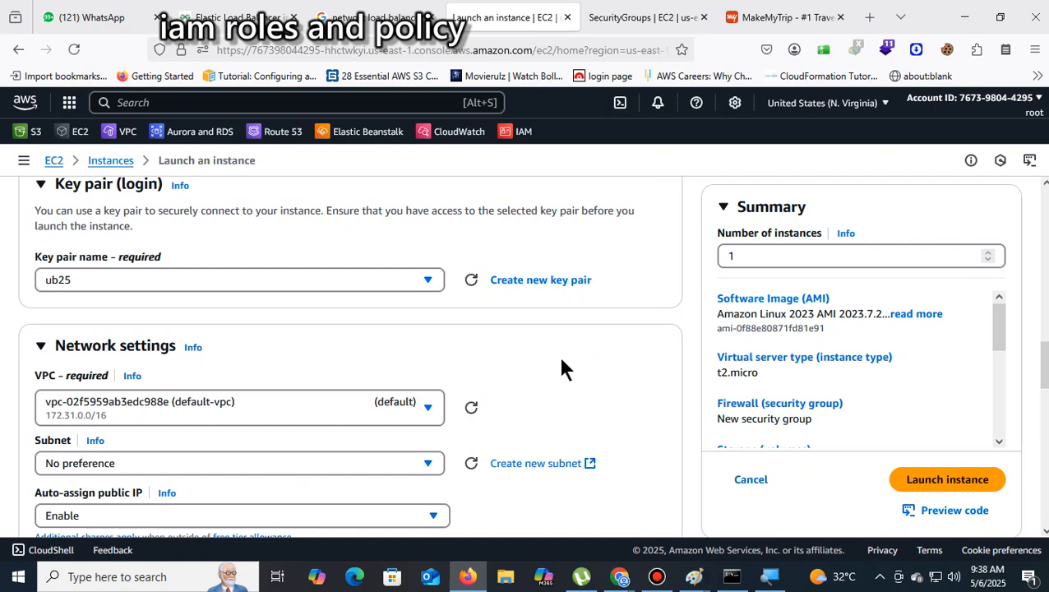
{"action": "scroll", "coordinate": [562, 368], "scroll_direction": "down", "scroll_amount": 4}
{"action": "left_click", "coordinate": [428, 255]}
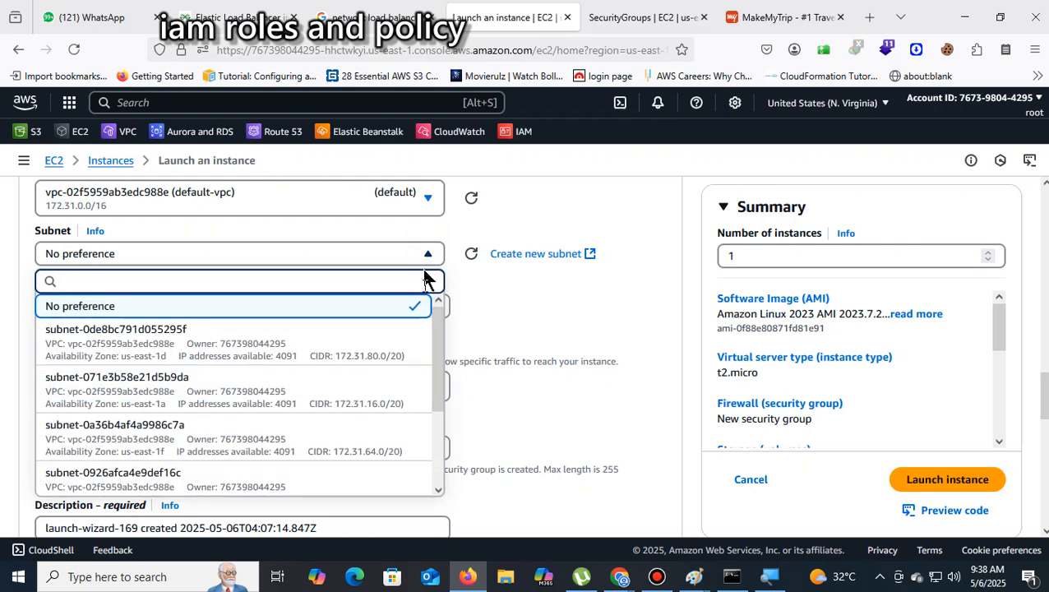
{"action": "left_click_drag", "start_coordinate": [435, 361], "coordinate": [452, 465]}
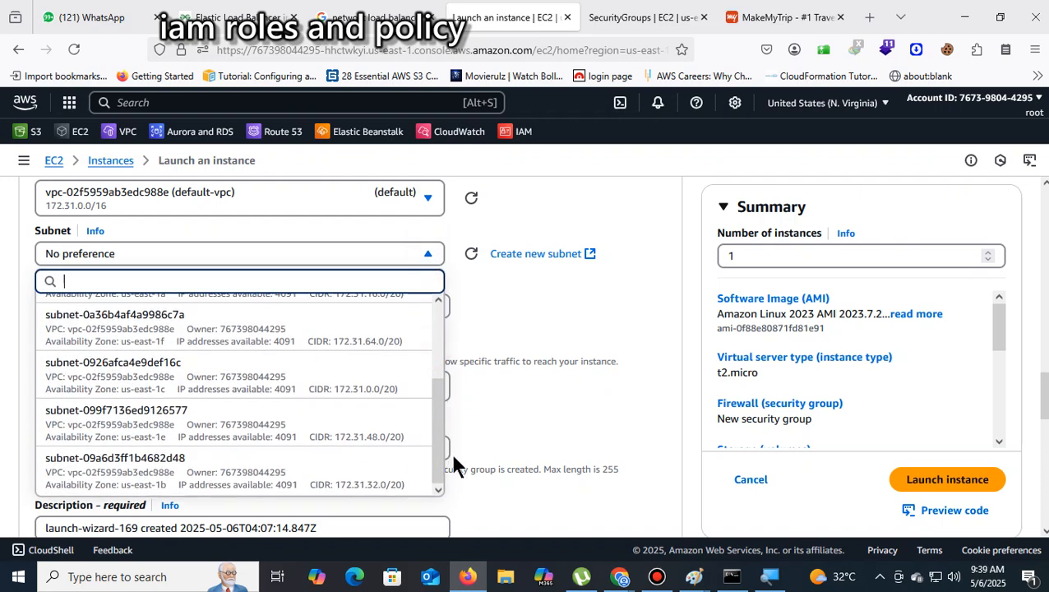
{"action": "left_click_drag", "start_coordinate": [440, 440], "coordinate": [440, 391]}
{"action": "scroll", "coordinate": [398, 391], "scroll_direction": "up", "scroll_amount": 1}
{"action": "left_click", "coordinate": [333, 383]}
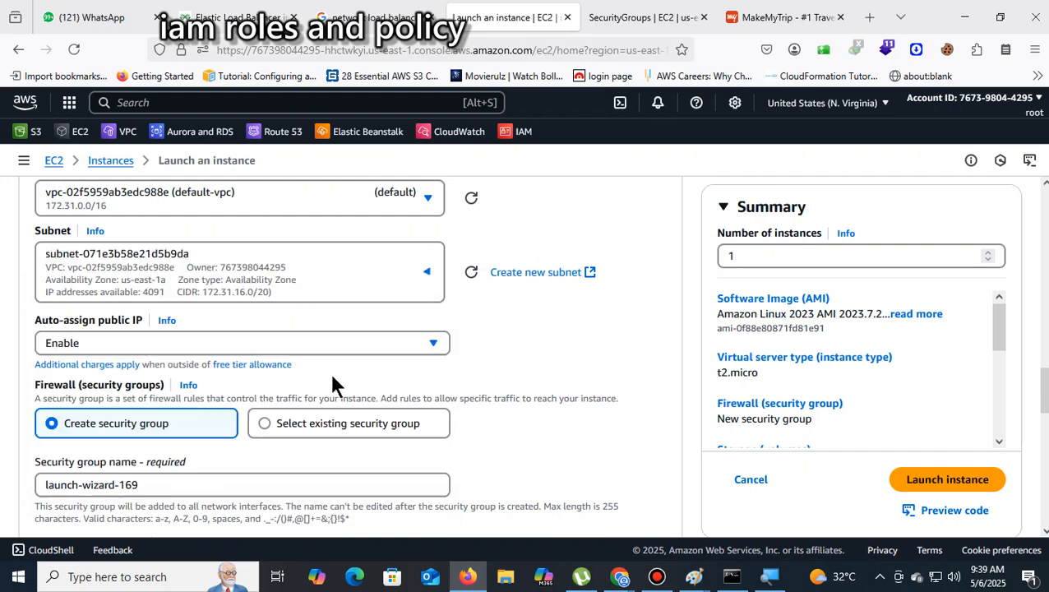
Step: Switch the firewall to an existing security group and select vamsi-scg
{"action": "scroll", "coordinate": [598, 340], "scroll_direction": "down", "scroll_amount": 2}
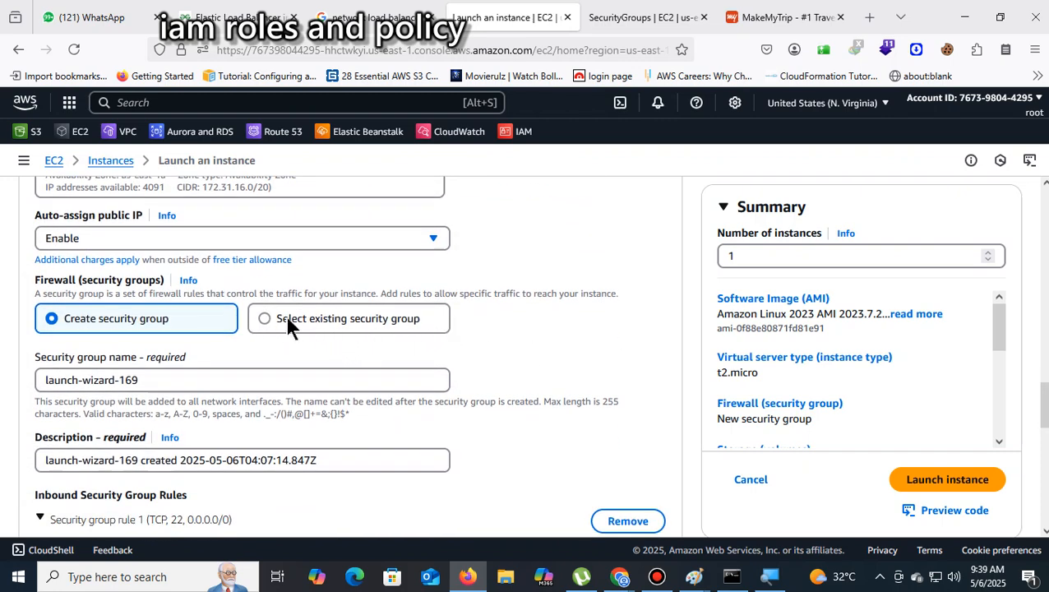
{"action": "left_click", "coordinate": [307, 322]}
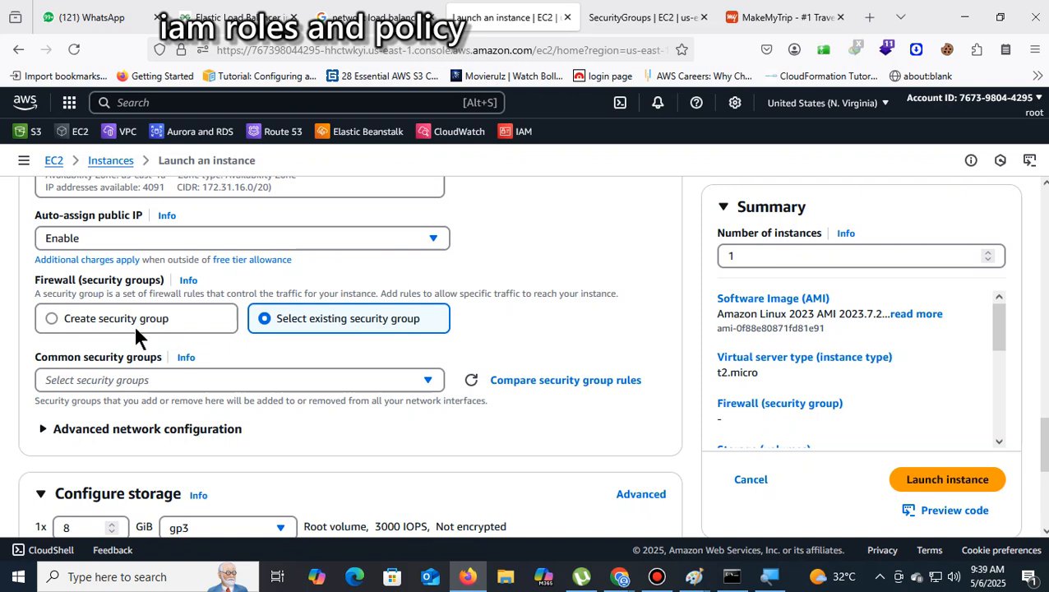
{"action": "left_click", "coordinate": [419, 384]}
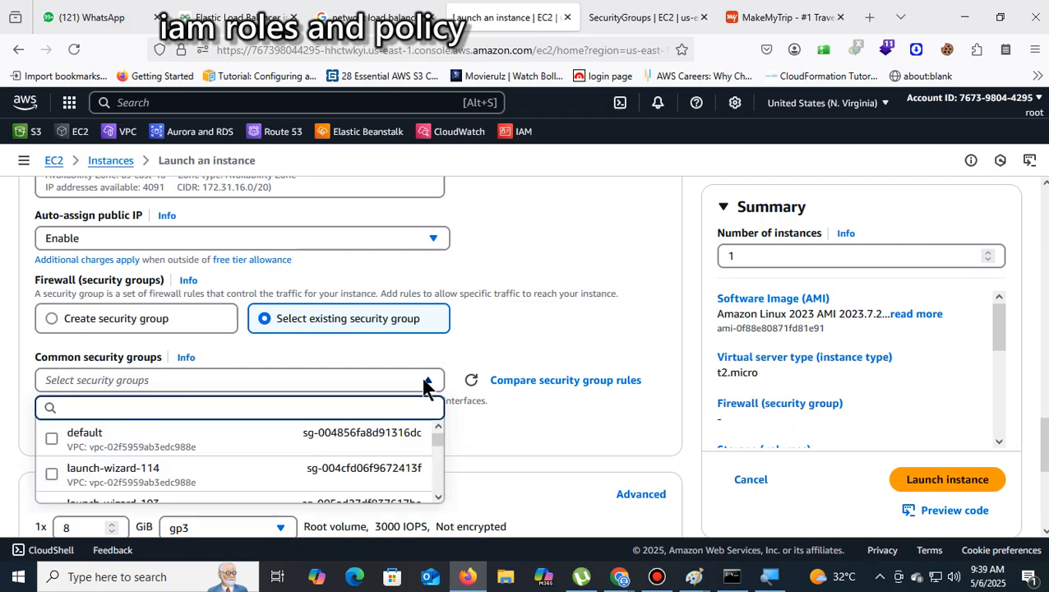
{"action": "type", "text": "vam"}
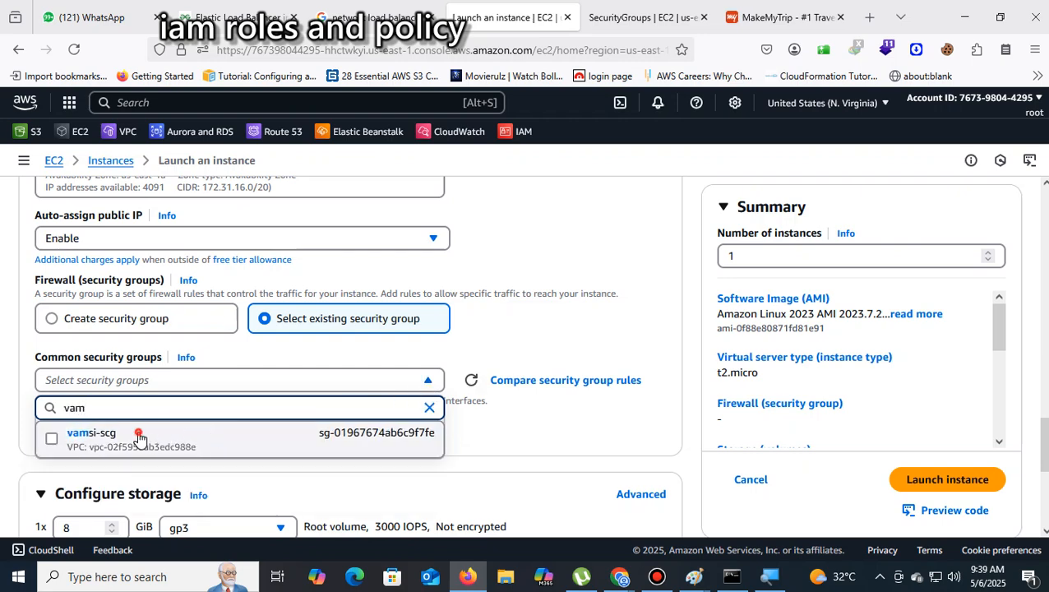
{"action": "left_click", "coordinate": [137, 436]}
Step: Expand the instance's advanced details and place the cursor in the User data field
{"action": "scroll", "coordinate": [526, 304], "scroll_direction": "down", "scroll_amount": 5}
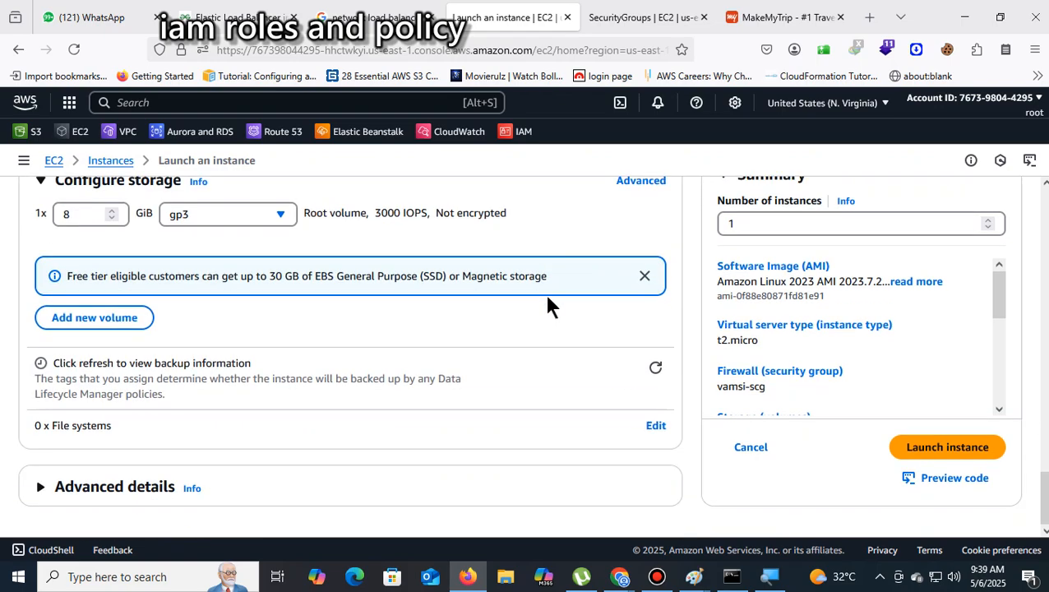
{"action": "left_click", "coordinate": [141, 490]}
{"action": "scroll", "coordinate": [411, 378], "scroll_direction": "down", "scroll_amount": 5}
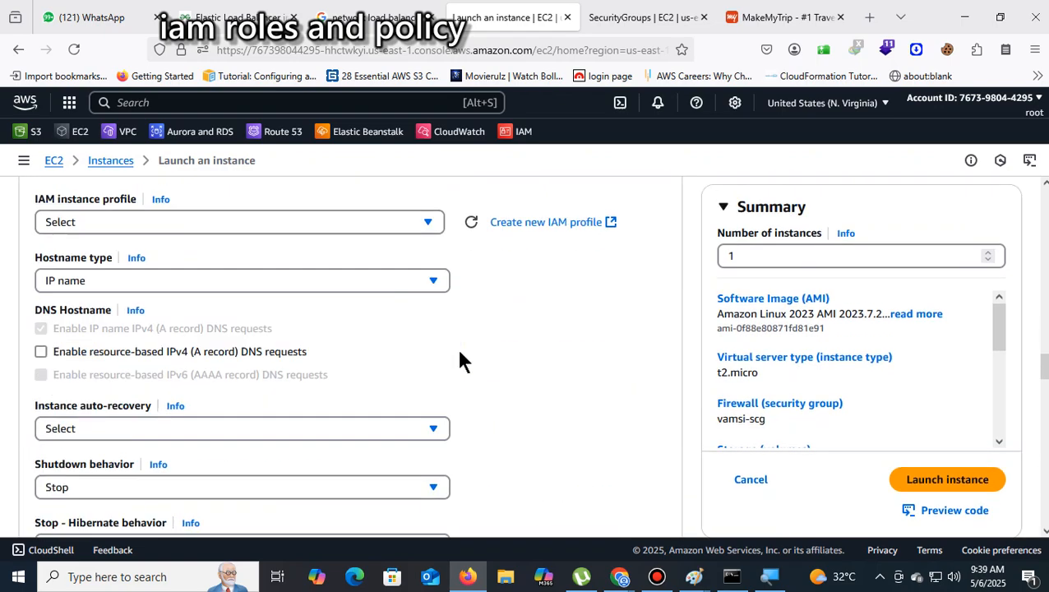
{"action": "scroll", "coordinate": [461, 360], "scroll_direction": "down", "scroll_amount": 15}
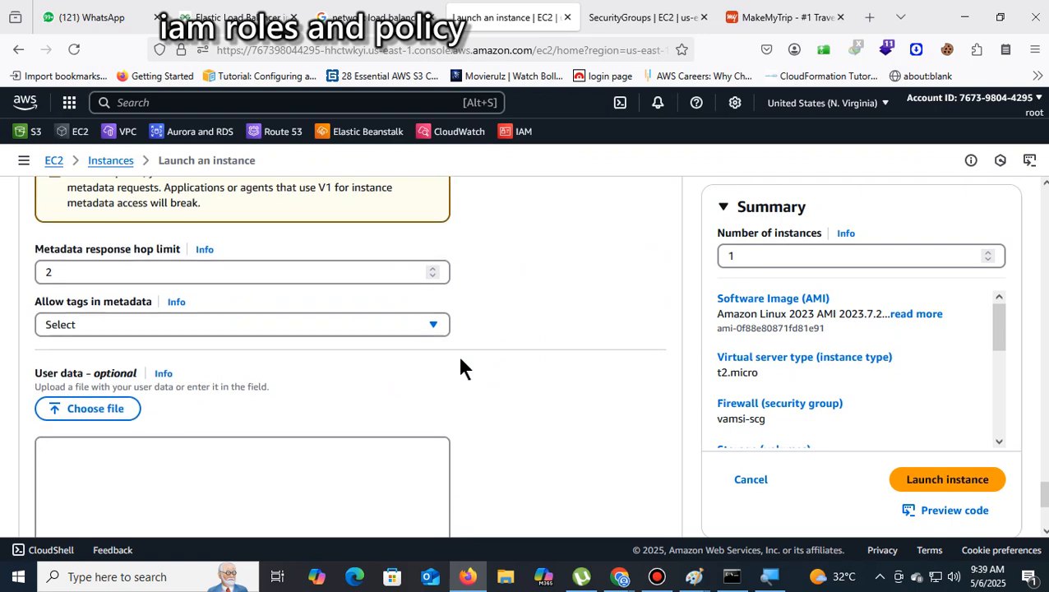
{"action": "scroll", "coordinate": [461, 368], "scroll_direction": "down", "scroll_amount": 3}
{"action": "left_click", "coordinate": [165, 301]}
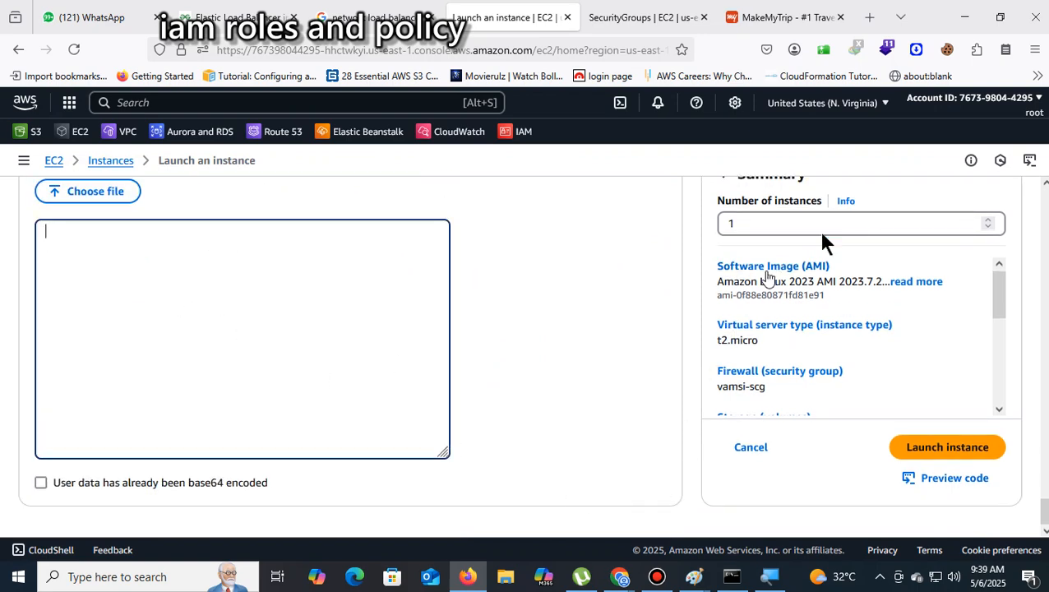
Step: Minimize the open windows, close the command prompt, and open the aws folder from the desktop
{"action": "left_click", "coordinate": [964, 17]}
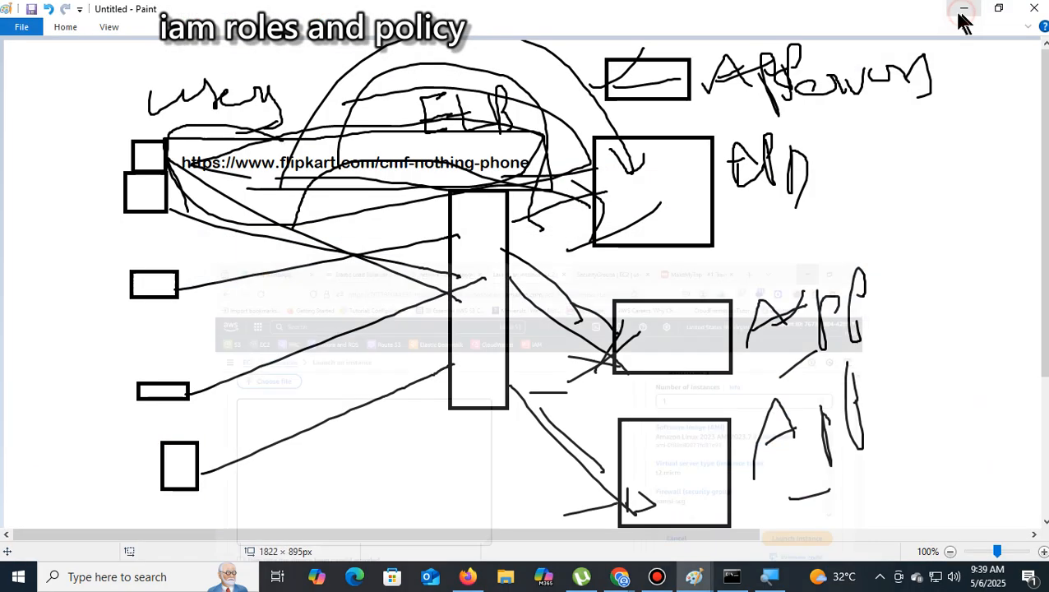
{"action": "left_click", "coordinate": [964, 10]}
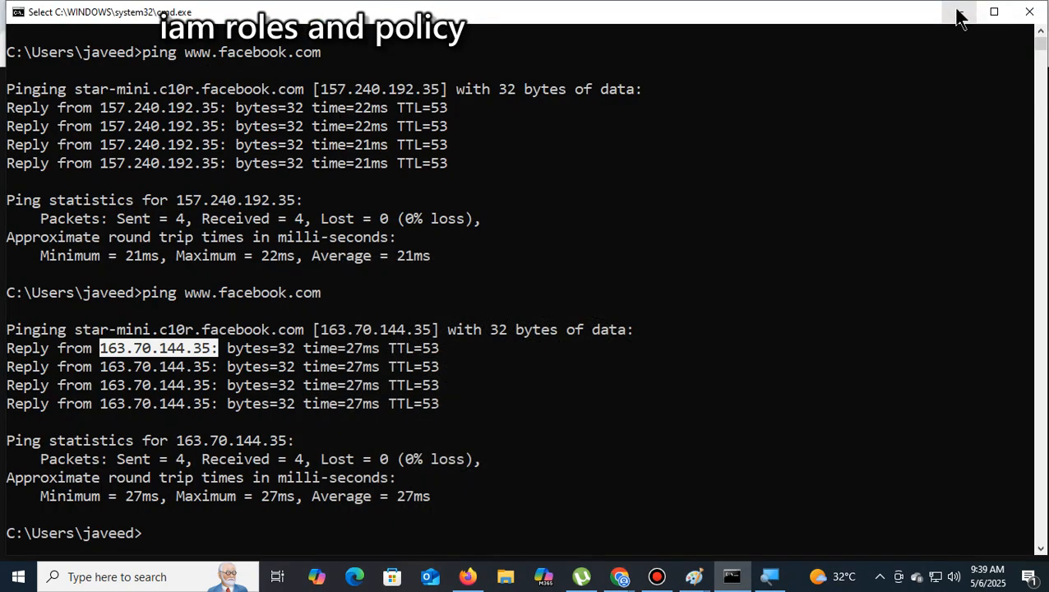
{"action": "left_click", "coordinate": [1029, 12]}
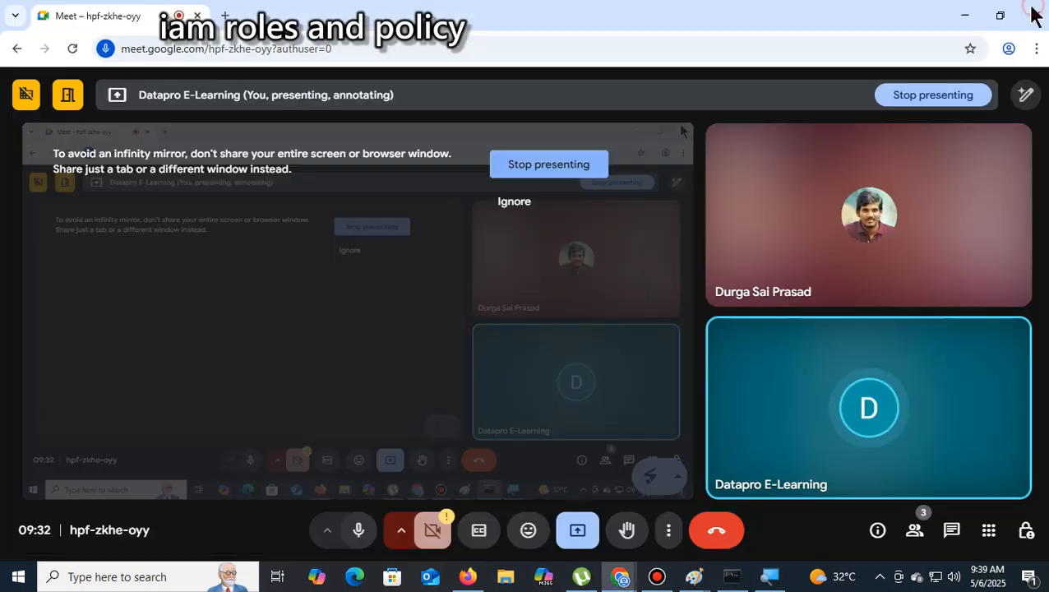
{"action": "left_click", "coordinate": [962, 17]}
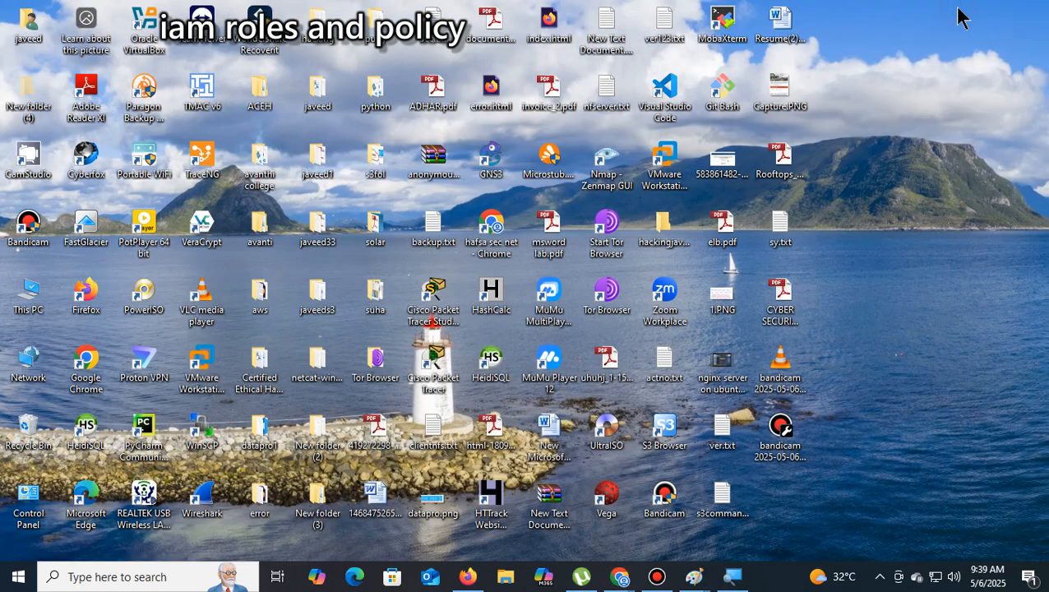
{"action": "left_click", "coordinate": [255, 303]}
{"action": "double_click", "coordinate": [255, 302]}
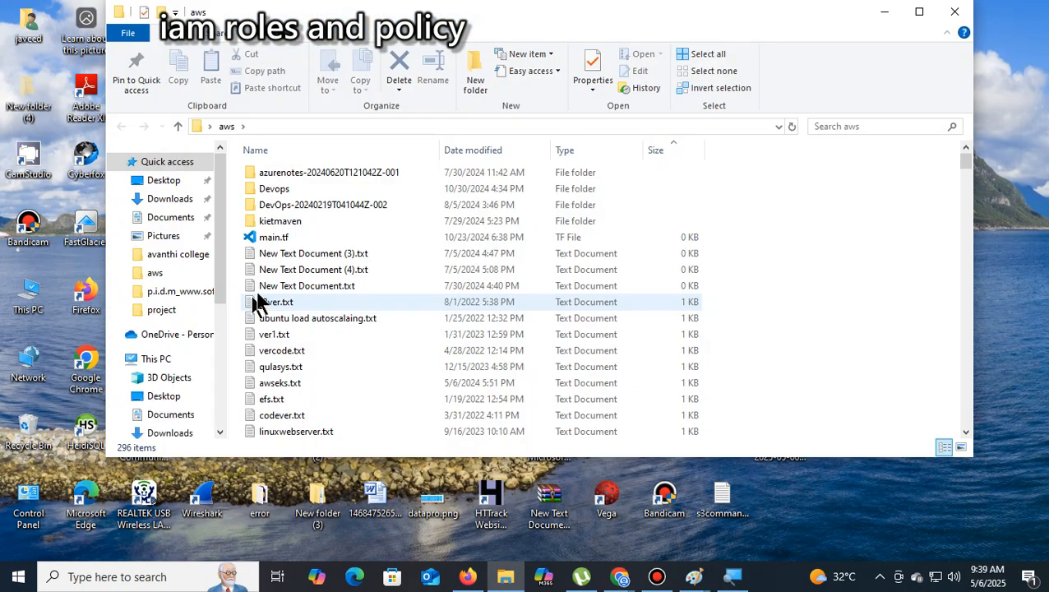
Step: Open webseverscript.txt from the aws folder in a maximized Notepad window
{"action": "left_click", "coordinate": [308, 286]}
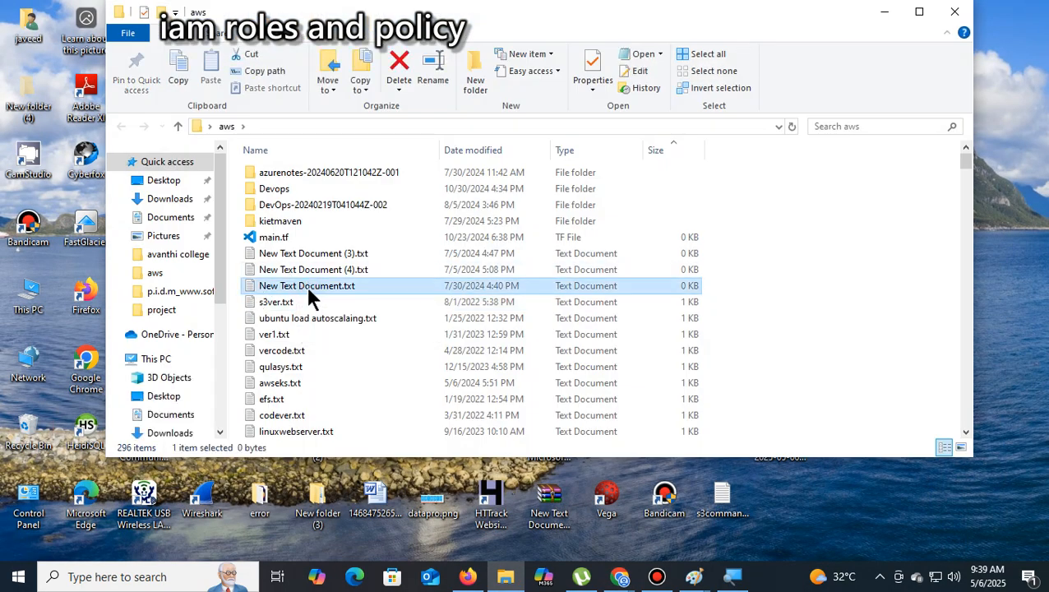
{"action": "scroll", "coordinate": [307, 285], "scroll_direction": "down", "scroll_amount": 6}
{"action": "left_click", "coordinate": [336, 171]}
{"action": "left_click", "coordinate": [333, 202]}
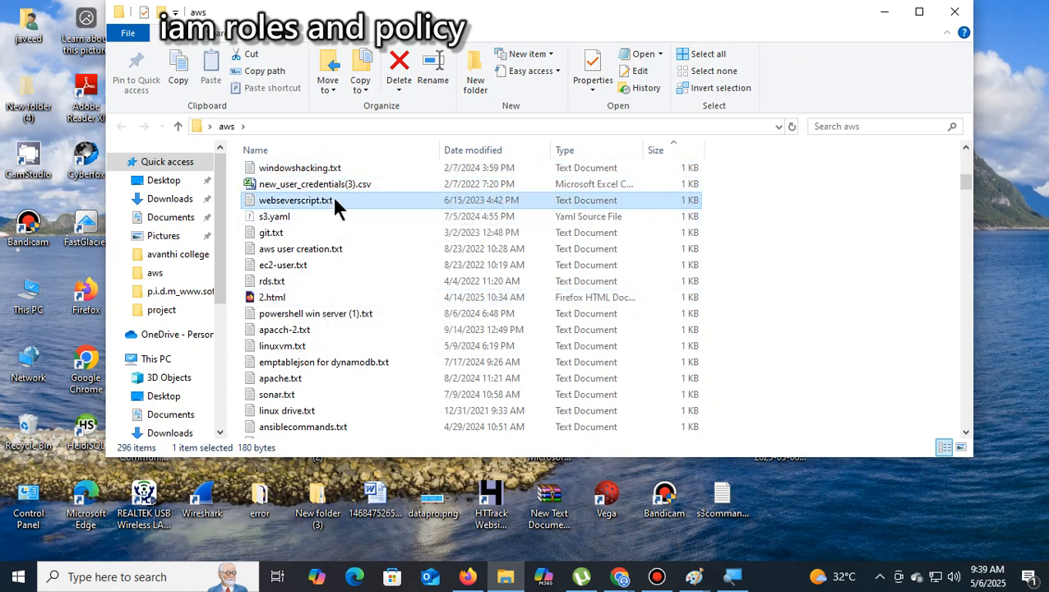
{"action": "double_click", "coordinate": [334, 203]}
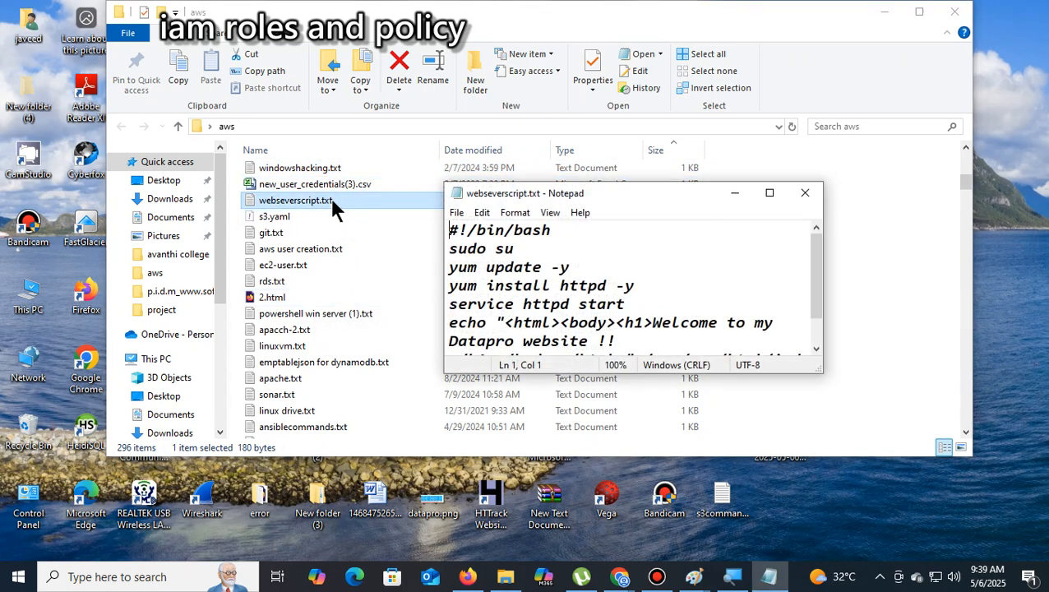
{"action": "left_click", "coordinate": [770, 194]}
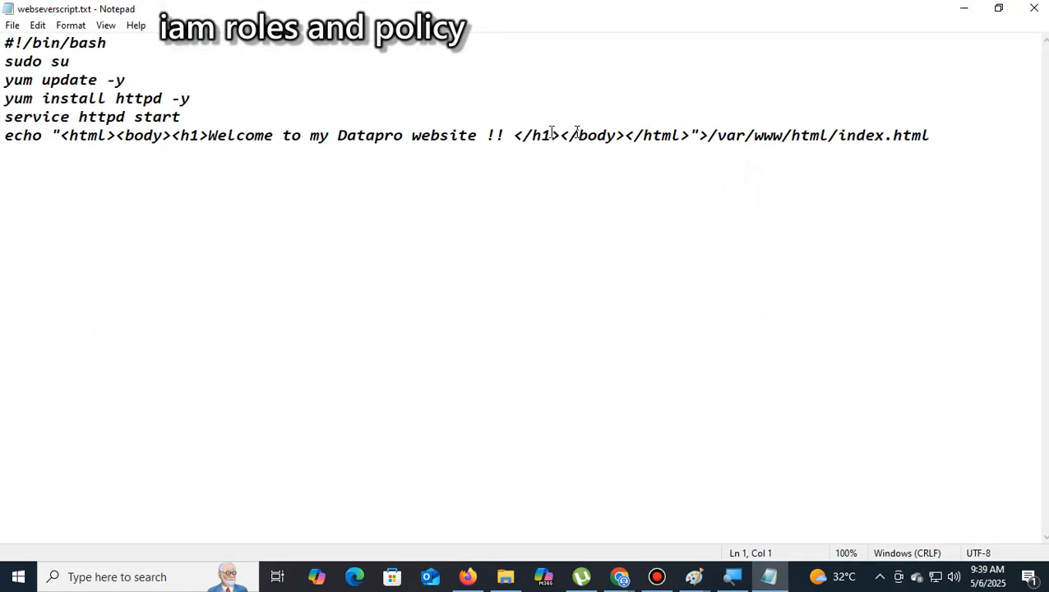
Step: Copy the entire web server script from Notepad and paste it into the instance's User data field in Firefox
{"action": "left_click", "coordinate": [482, 137]}
{"action": "key", "text": "ctrl+a"}
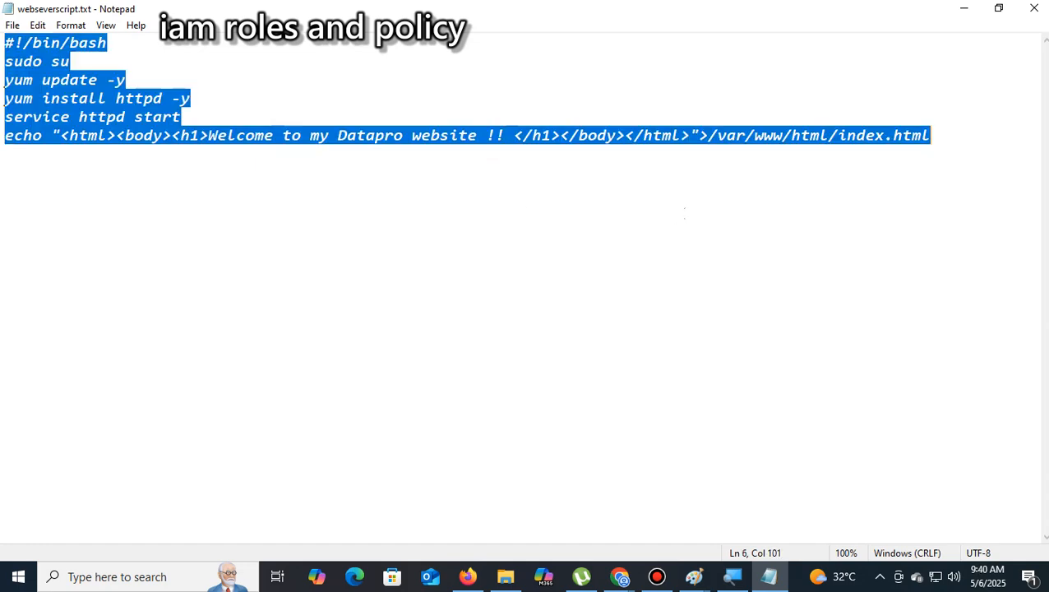
{"action": "right_click", "coordinate": [501, 138]}
{"action": "left_click", "coordinate": [549, 194]}
{"action": "left_click", "coordinate": [467, 576]}
{"action": "right_click", "coordinate": [140, 248]}
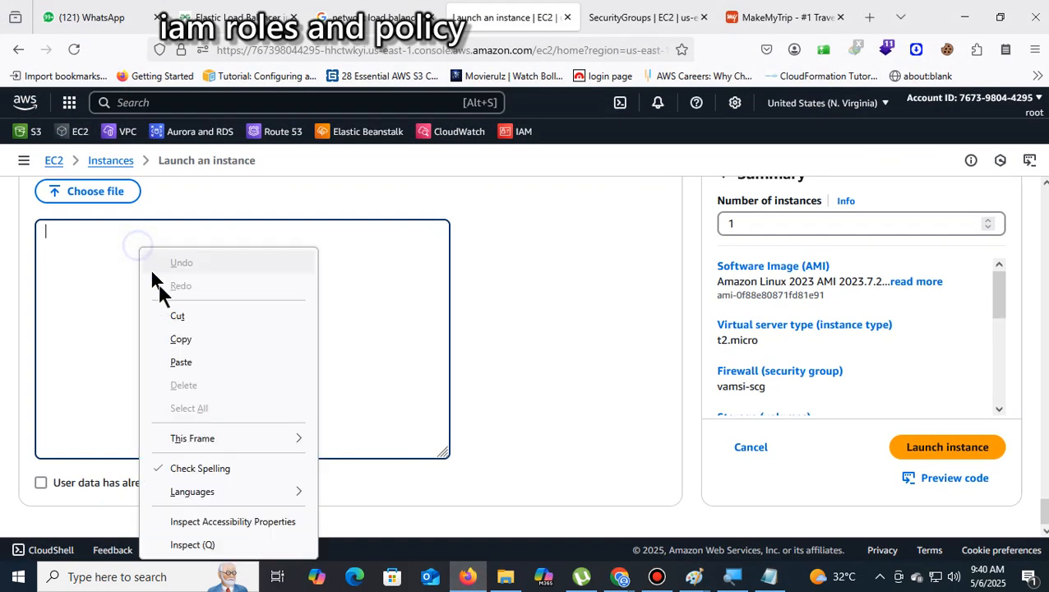
{"action": "left_click", "coordinate": [185, 360]}
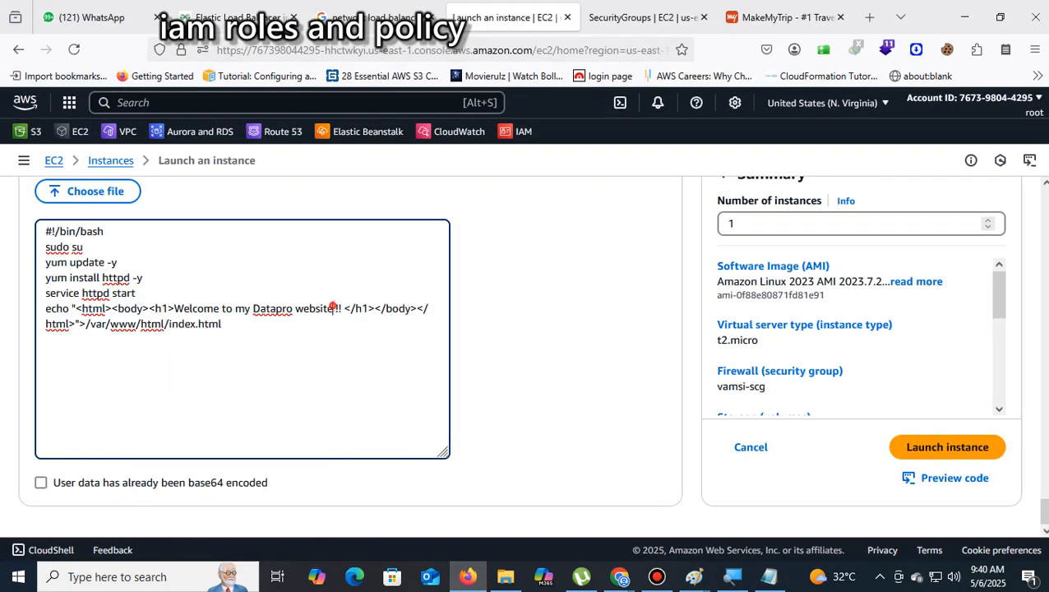
Step: Replace the word "website" with "Server" in the script's welcome heading
{"action": "left_click", "coordinate": [333, 308]}
{"action": "key", "text": "BackSpace"}
{"action": "key", "text": "BackSpace"}
{"action": "key", "text": "BackSpace"}
{"action": "key", "text": "BackSpace"}
{"action": "key", "text": "BackSpace"}
{"action": "key", "text": "BackSpace"}
{"action": "key", "text": "BackSpace"}
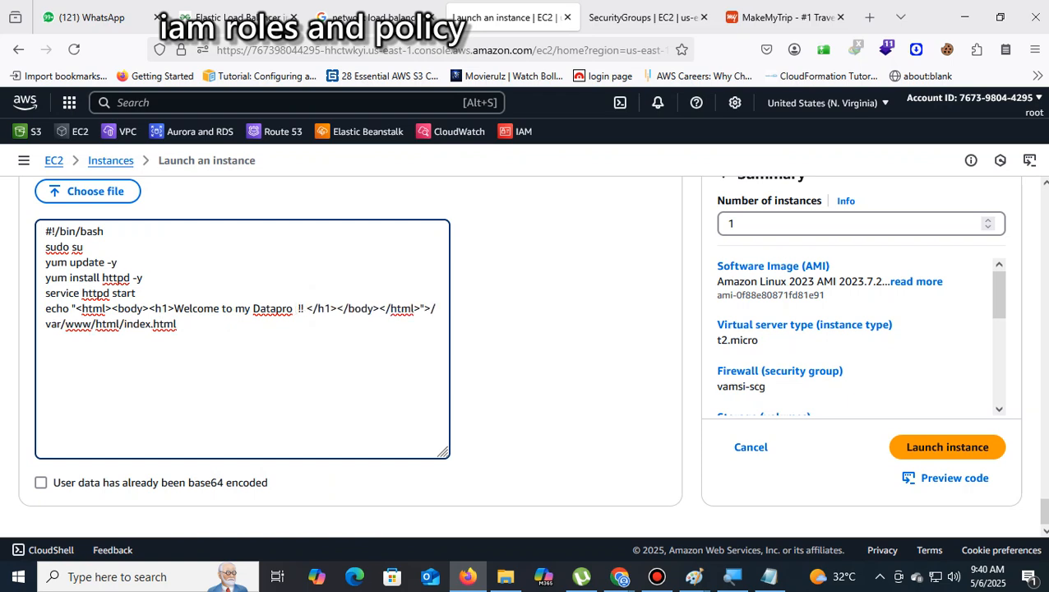
{"action": "type", "text": "Server"}
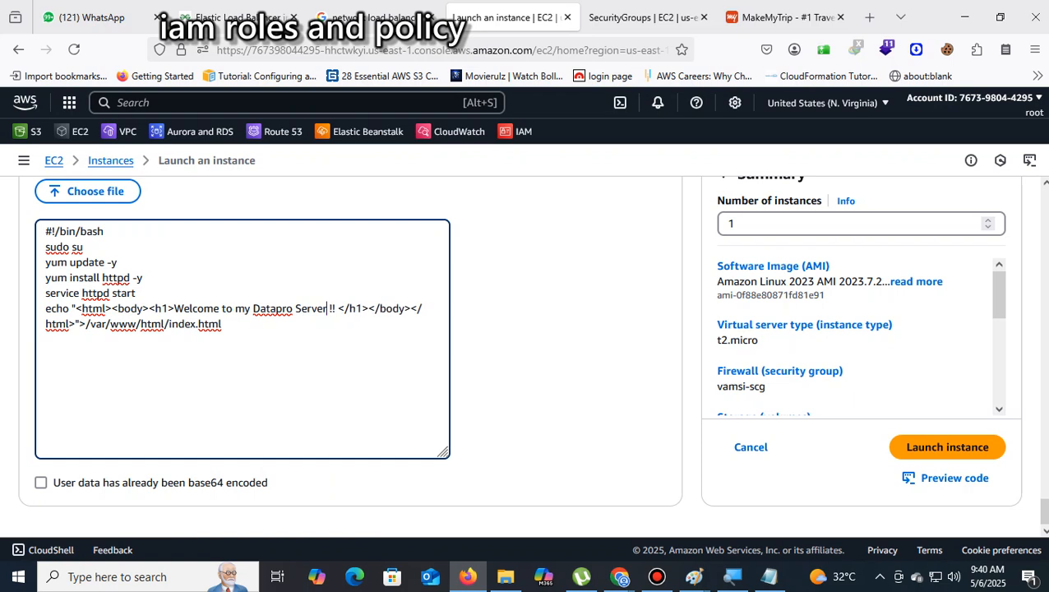
Step: Extend the script's welcome heading to read Server-1, launch the instance, and return to the Instances list
{"action": "type", "text": "-1"}
{"action": "left_click", "coordinate": [946, 447]}
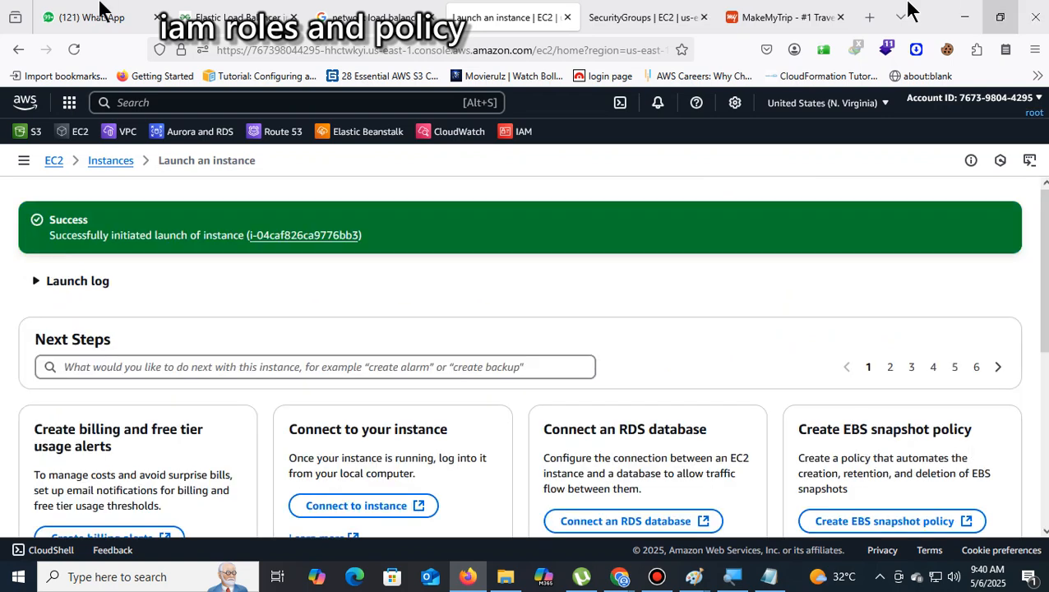
{"action": "left_click", "coordinate": [110, 161]}
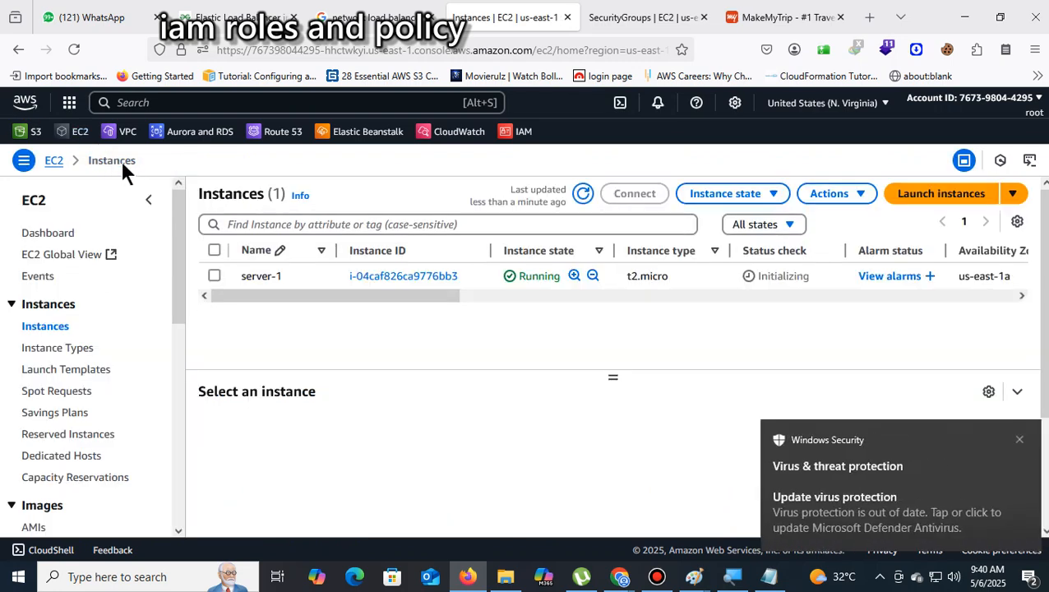
{"action": "left_click", "coordinate": [1020, 441]}
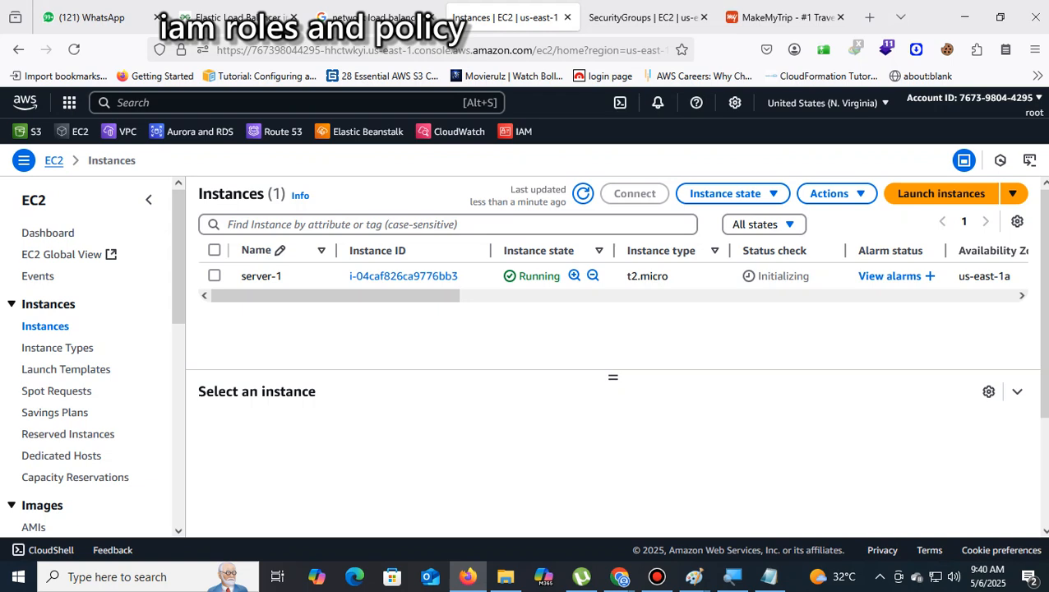
Step: Start launching another EC2 instance and name it server-2
{"action": "left_click", "coordinate": [957, 206]}
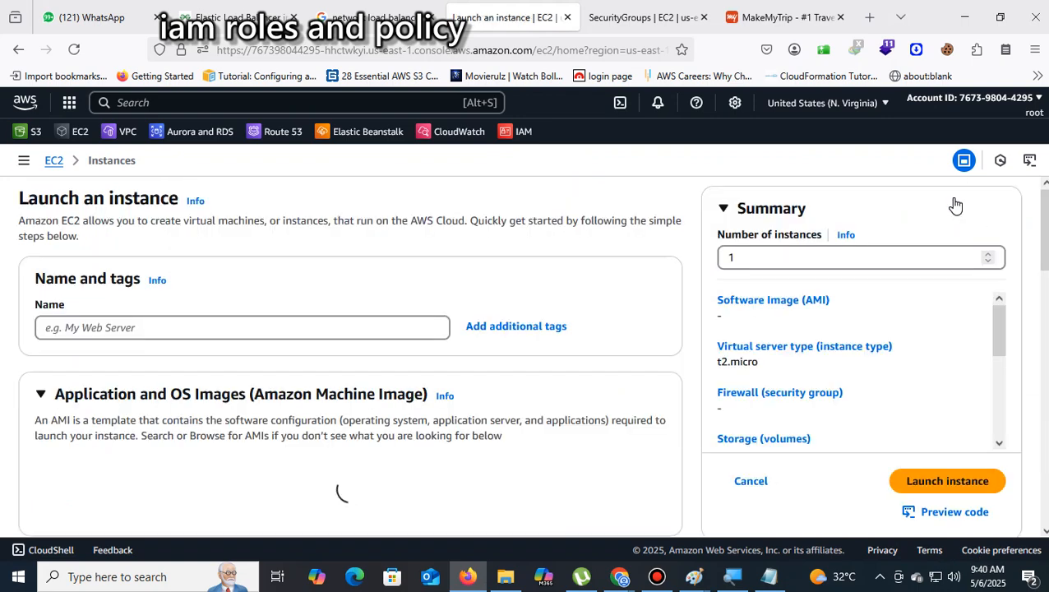
{"action": "left_click", "coordinate": [108, 327]}
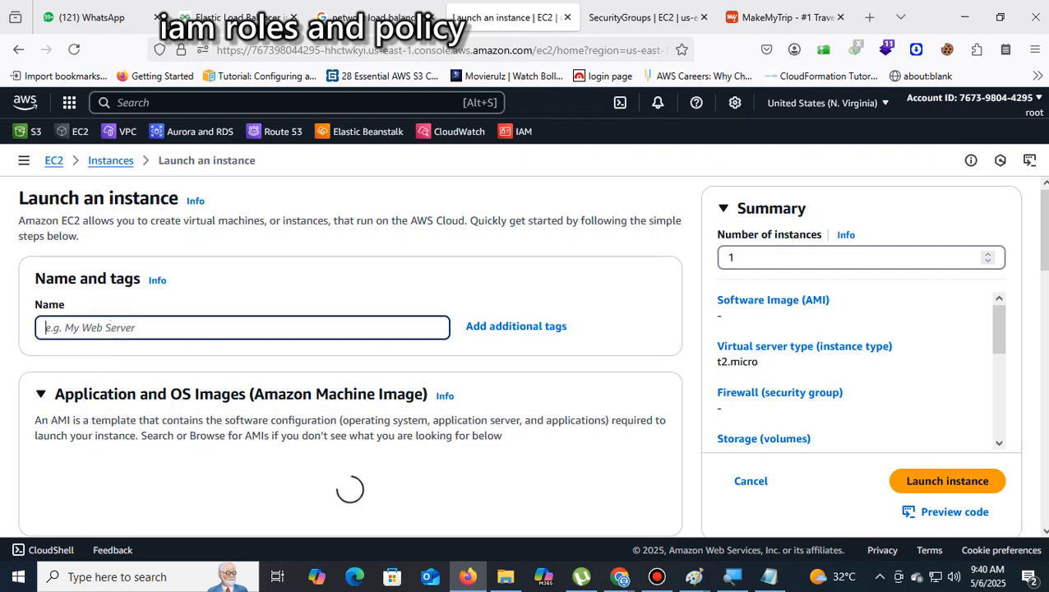
{"action": "type", "text": "server-2"}
Step: Keep the t2.micro instance type and choose ub25 as the key pair for server-2
{"action": "scroll", "coordinate": [157, 362], "scroll_direction": "down", "scroll_amount": 3}
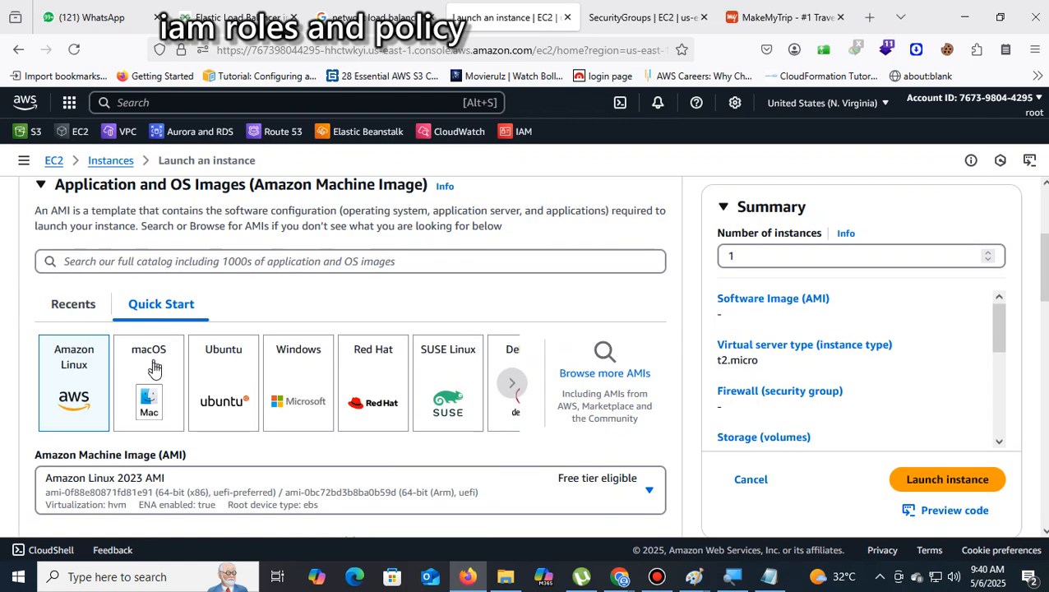
{"action": "scroll", "coordinate": [255, 385], "scroll_direction": "down", "scroll_amount": 6}
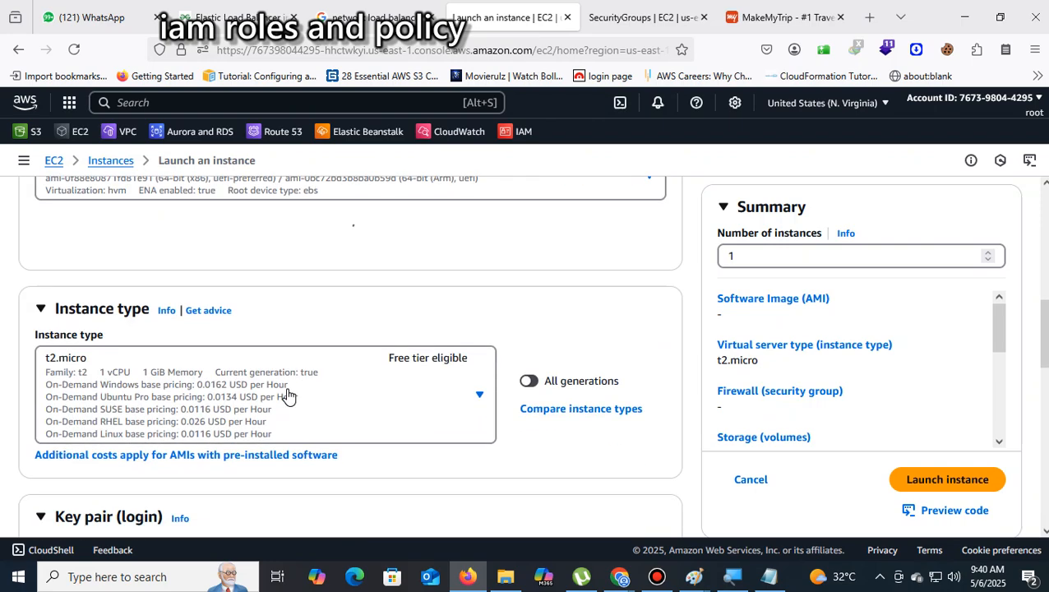
{"action": "scroll", "coordinate": [485, 398], "scroll_direction": "down", "scroll_amount": 4}
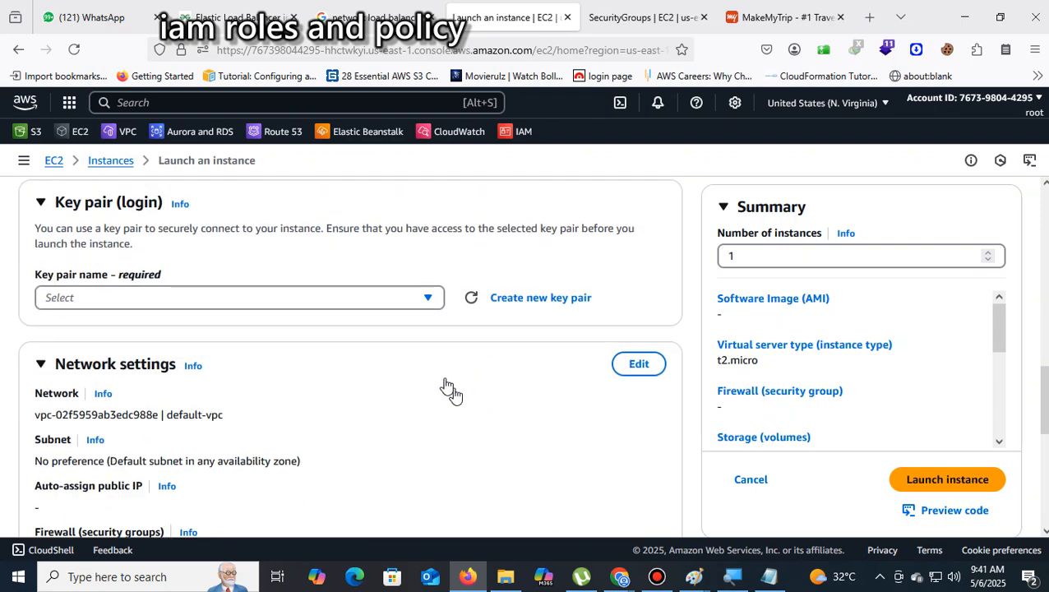
{"action": "left_click", "coordinate": [428, 304]}
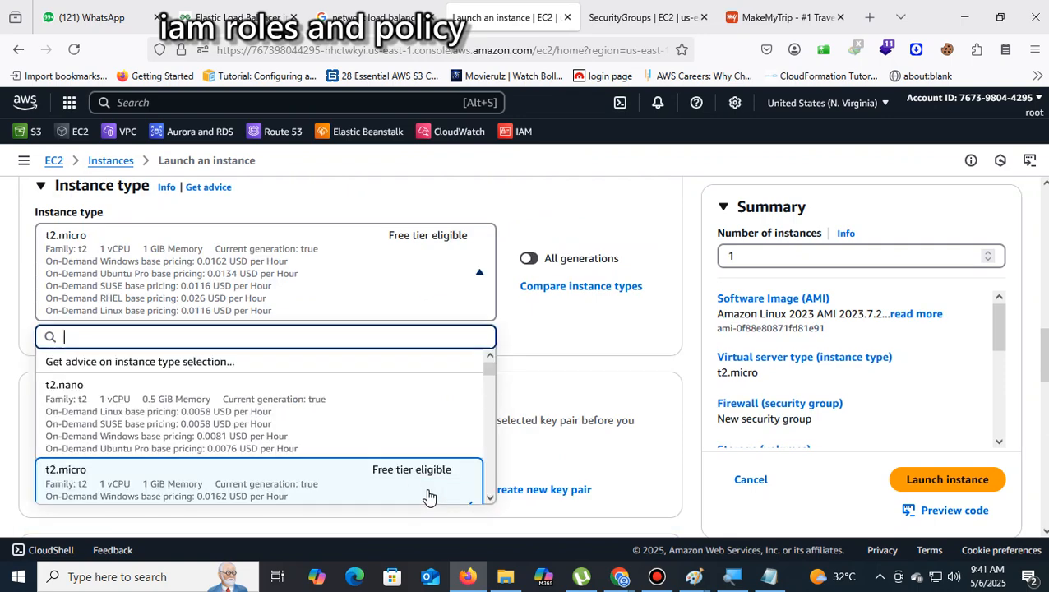
{"action": "left_click", "coordinate": [428, 497]}
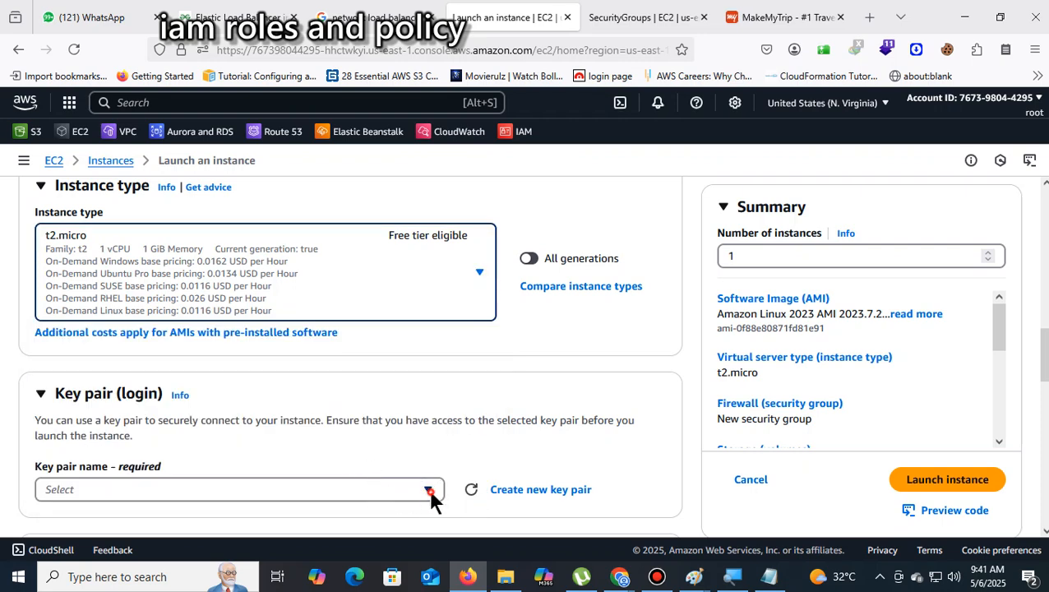
{"action": "left_click", "coordinate": [427, 491]}
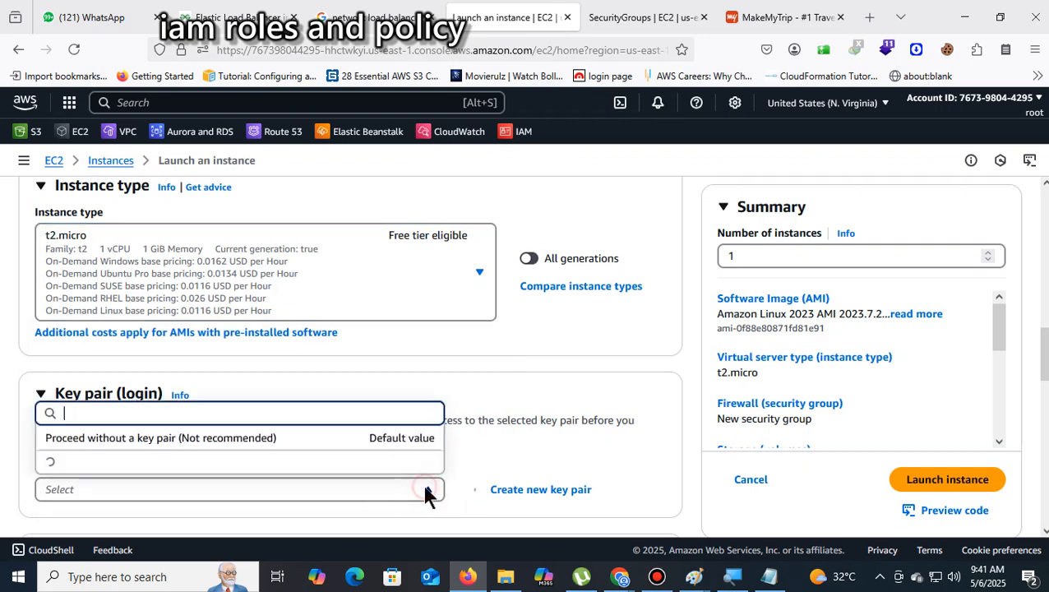
{"action": "type", "text": "ub25"}
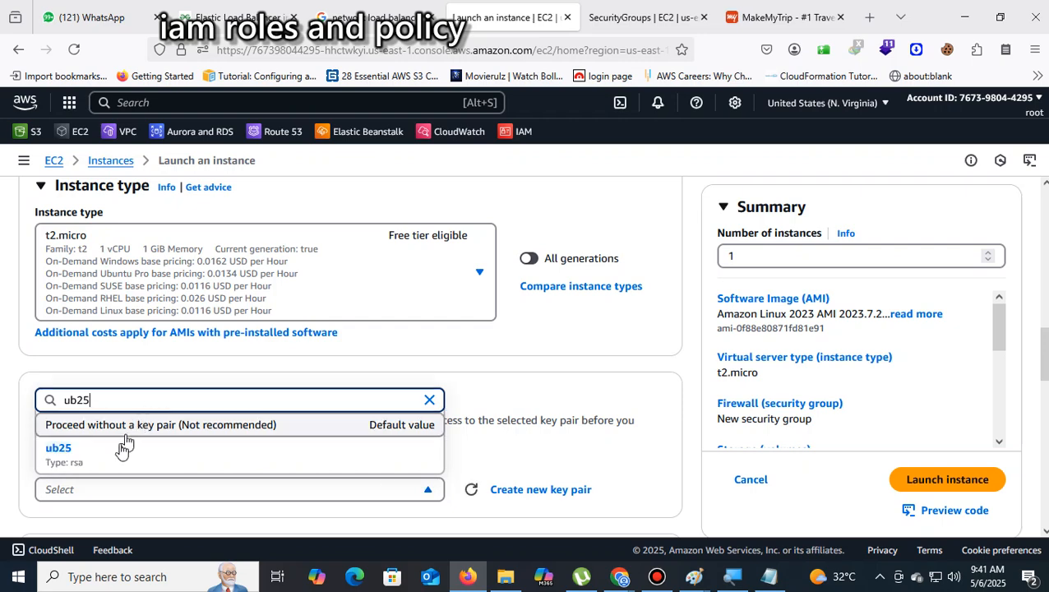
{"action": "left_click", "coordinate": [119, 455]}
Step: Edit the network settings and choose the subnet subnet-09a6d3ff1b4682d48 in availability zone us-east-1b
{"action": "scroll", "coordinate": [536, 370], "scroll_direction": "down", "scroll_amount": 5}
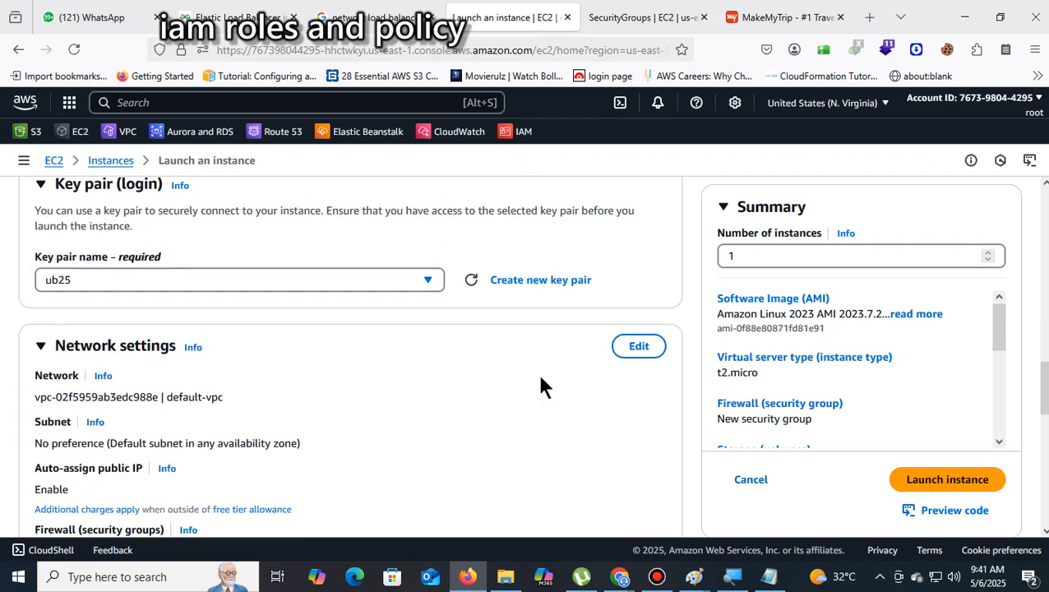
{"action": "left_click", "coordinate": [637, 240]}
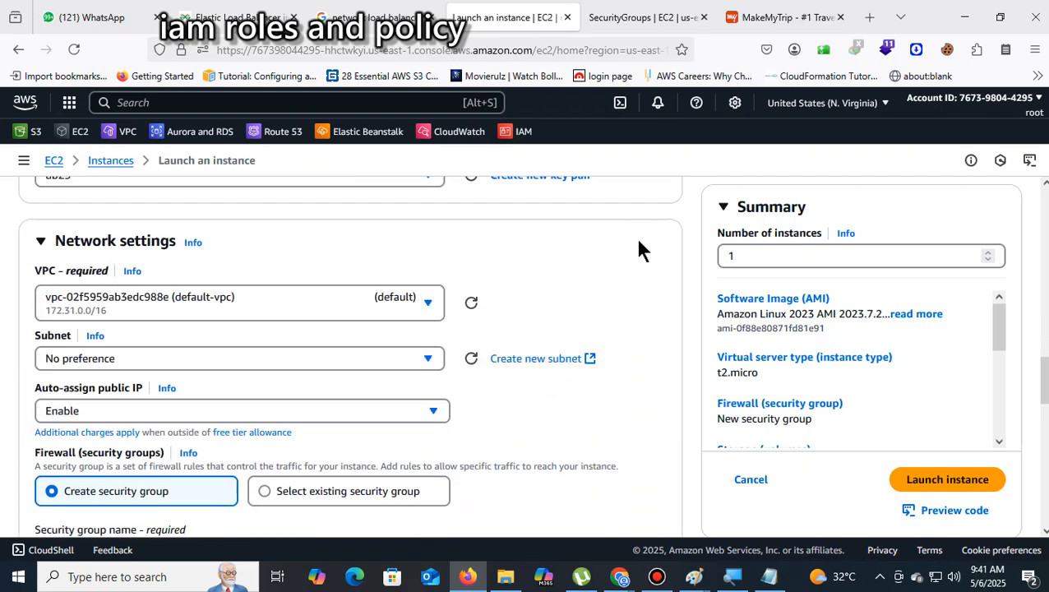
{"action": "left_click", "coordinate": [428, 360]}
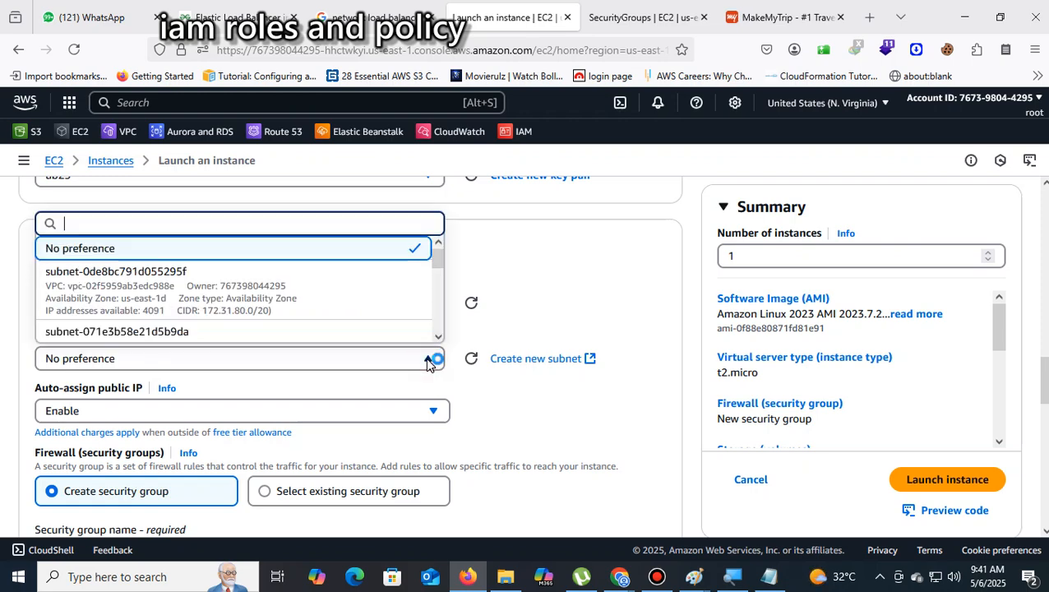
{"action": "left_click_drag", "start_coordinate": [438, 249], "coordinate": [440, 319]}
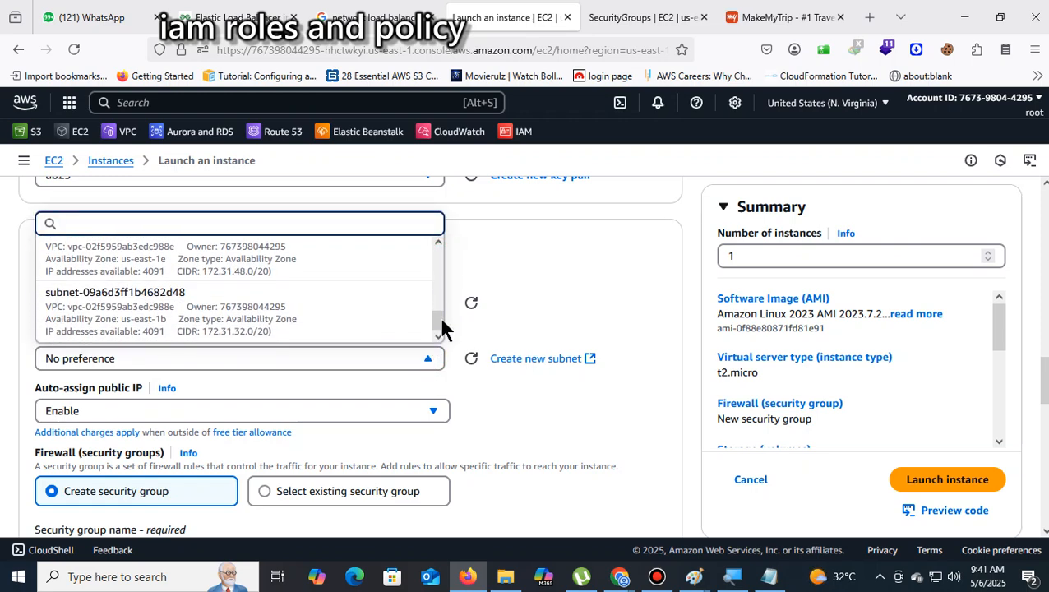
{"action": "left_click", "coordinate": [268, 333]}
Step: Switch the firewall to an existing security group and select the same group that server-1 uses
{"action": "scroll", "coordinate": [485, 356], "scroll_direction": "down", "scroll_amount": 3}
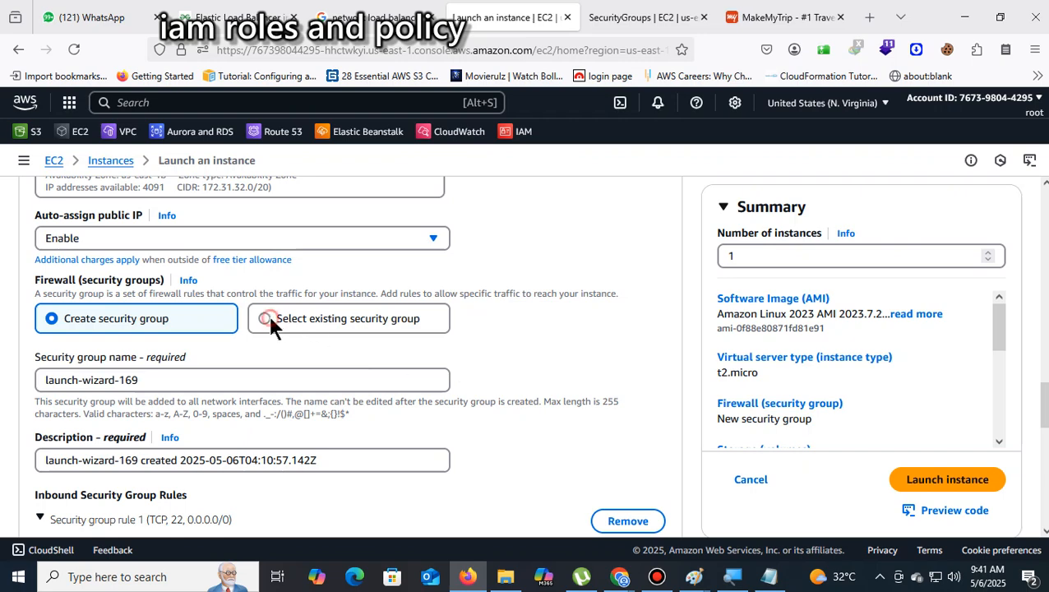
{"action": "left_click", "coordinate": [266, 319]}
{"action": "left_click", "coordinate": [241, 380]}
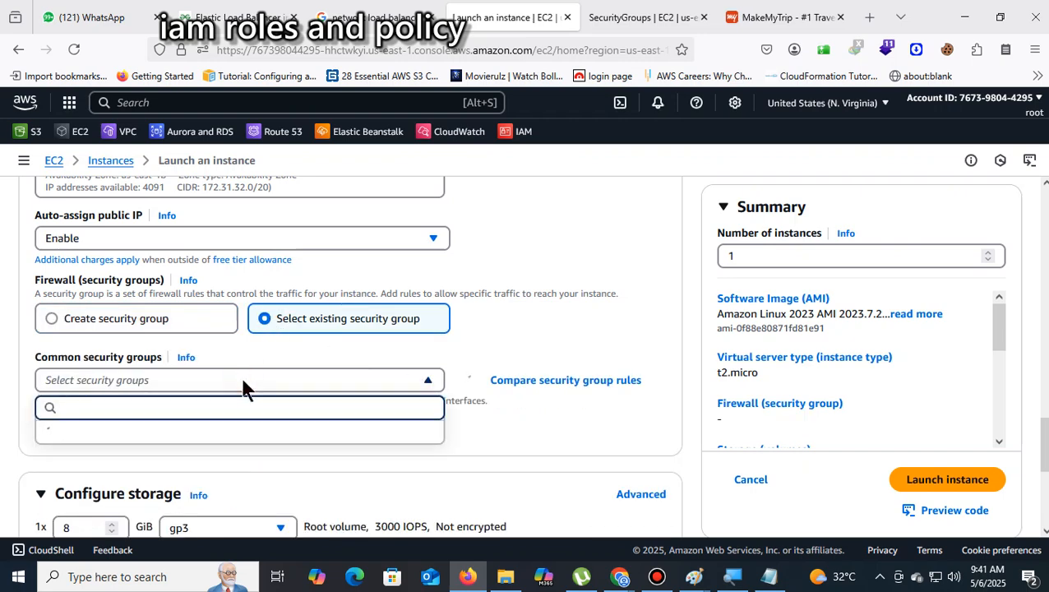
{"action": "type", "text": "vamsi"}
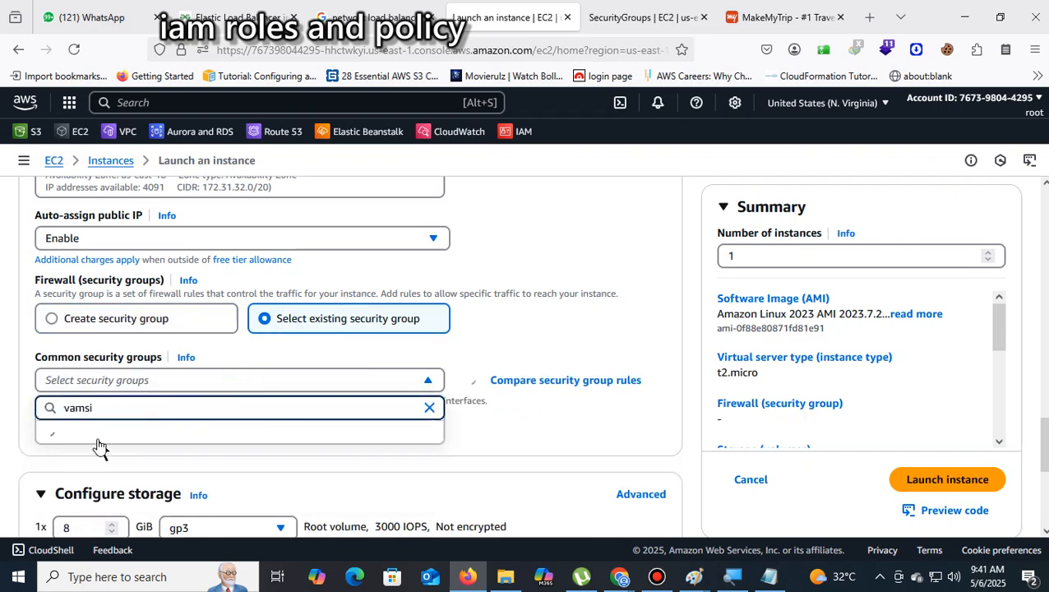
{"action": "left_click", "coordinate": [97, 445]}
Step: Expand the Advanced details section and place the cursor in the empty User data field
{"action": "scroll", "coordinate": [451, 403], "scroll_direction": "down", "scroll_amount": 5}
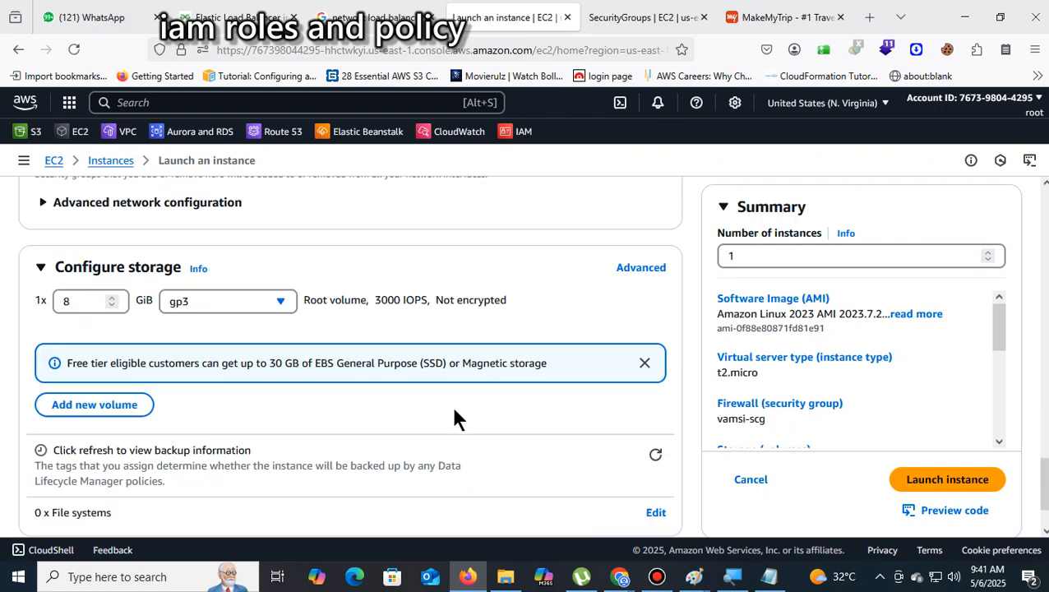
{"action": "left_click", "coordinate": [132, 498]}
{"action": "scroll", "coordinate": [344, 428], "scroll_direction": "down", "scroll_amount": 10}
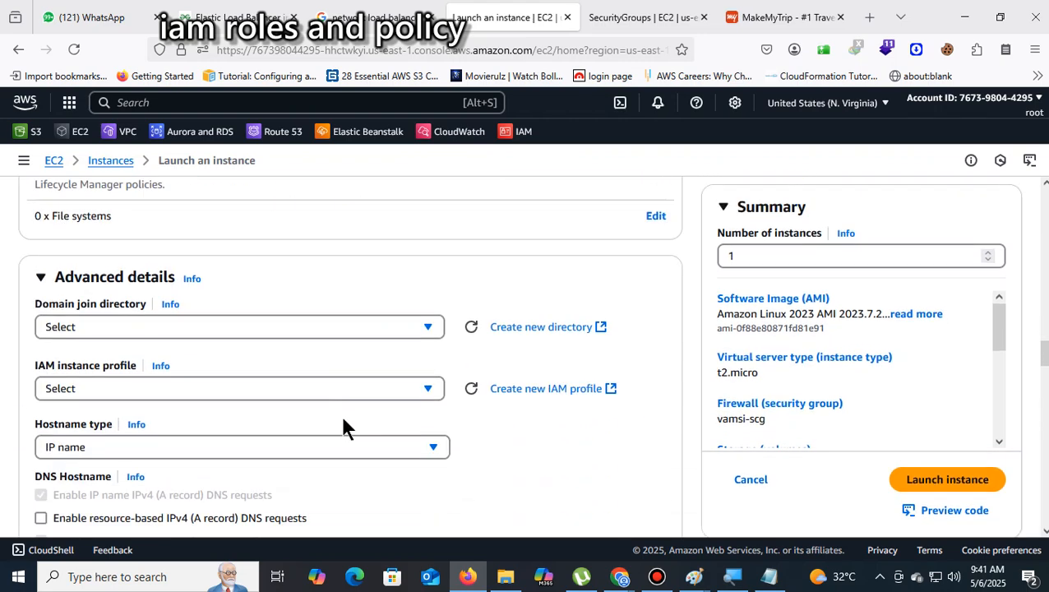
{"action": "scroll", "coordinate": [343, 427], "scroll_direction": "down", "scroll_amount": 8}
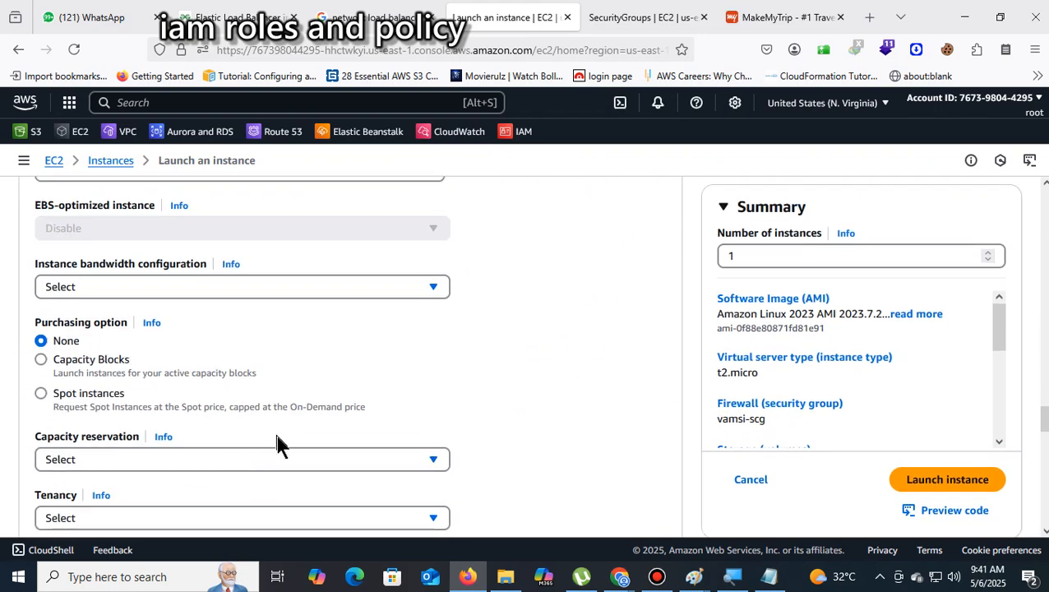
{"action": "scroll", "coordinate": [225, 436], "scroll_direction": "down", "scroll_amount": 5}
{"action": "scroll", "coordinate": [216, 457], "scroll_direction": "down", "scroll_amount": 3}
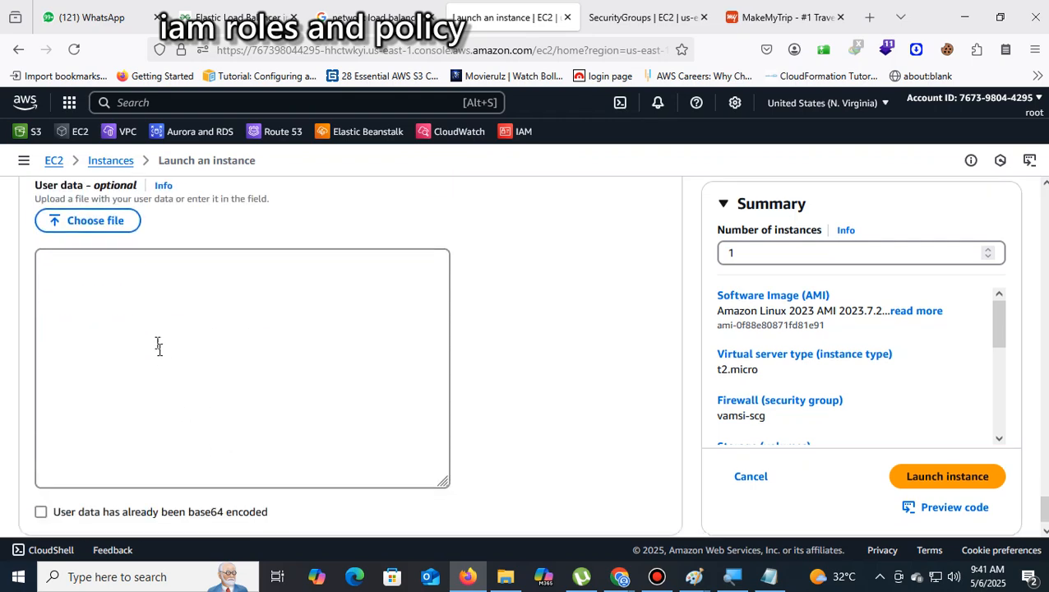
{"action": "left_click", "coordinate": [157, 345]}
Step: Copy the whole script from webseverscript.txt in Notepad and paste it into server-2's User data field in Firefox
{"action": "left_click", "coordinate": [769, 576]}
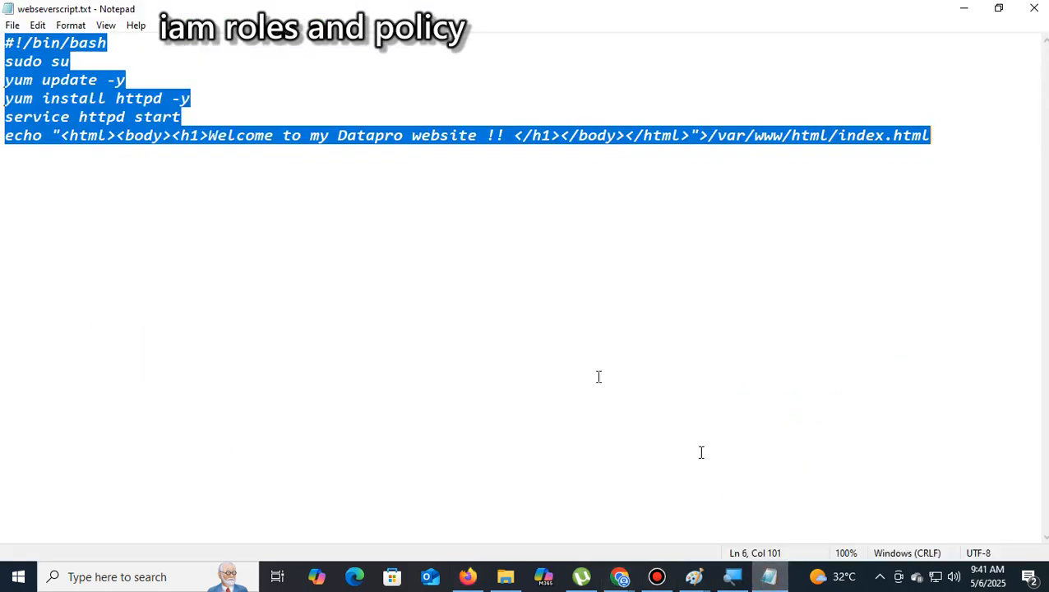
{"action": "right_click", "coordinate": [97, 106]}
{"action": "left_click", "coordinate": [139, 155]}
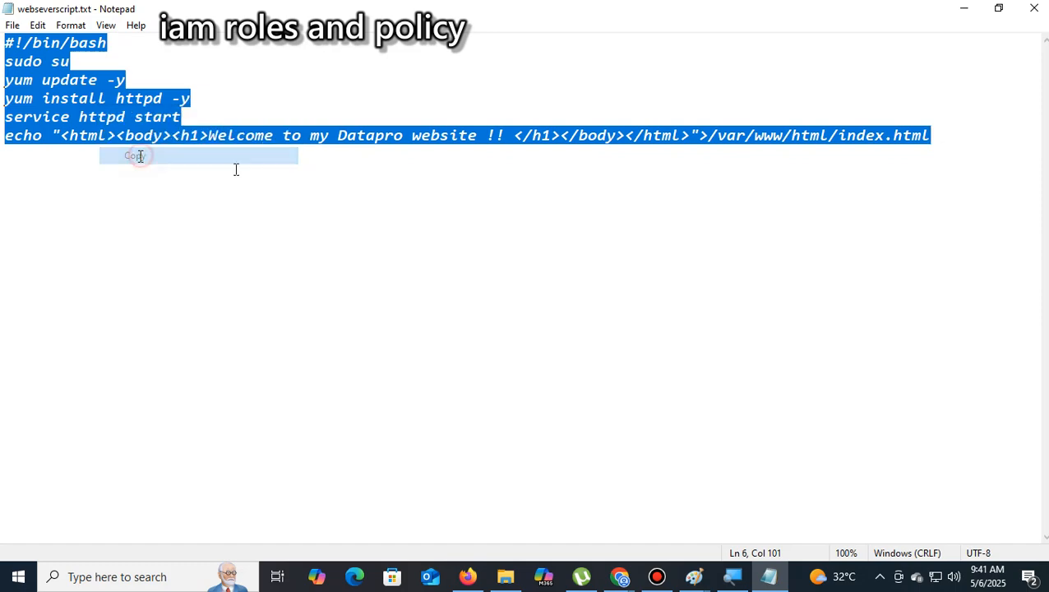
{"action": "left_click", "coordinate": [965, 10]}
{"action": "right_click", "coordinate": [138, 285]}
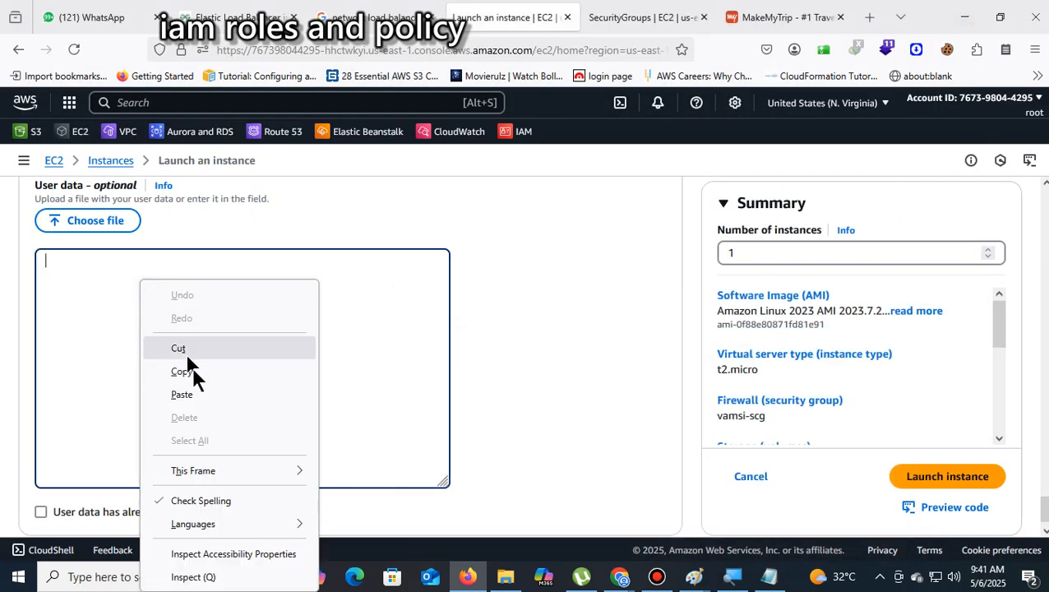
{"action": "left_click", "coordinate": [195, 395]}
Step: Replace the word "website" with "Server-2" in the pasted script's welcome heading
{"action": "left_click", "coordinate": [333, 338]}
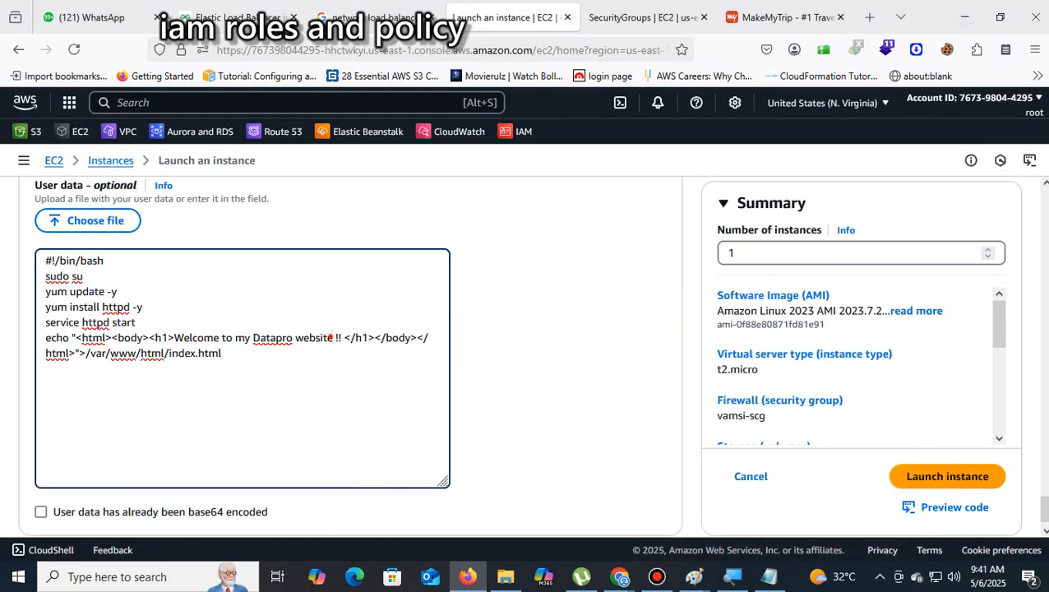
{"action": "key", "text": "BackSpace"}
{"action": "key", "text": "BackSpace"}
{"action": "key", "text": "BackSpace"}
{"action": "key", "text": "BackSpace"}
{"action": "key", "text": "BackSpace"}
{"action": "key", "text": "BackSpace"}
{"action": "key", "text": "BackSpace"}
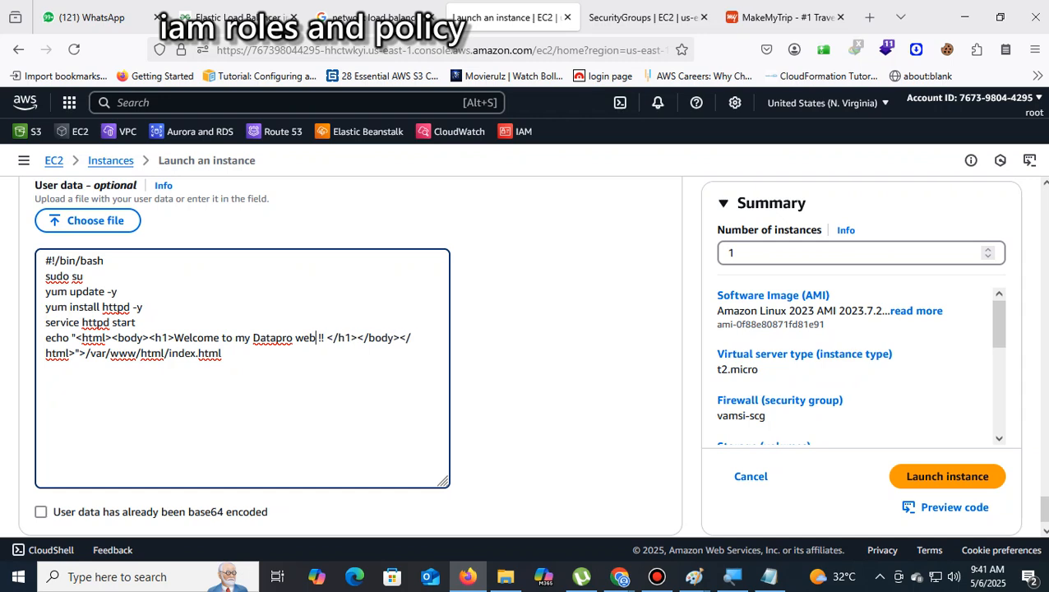
{"action": "type", "text": "Serve"}
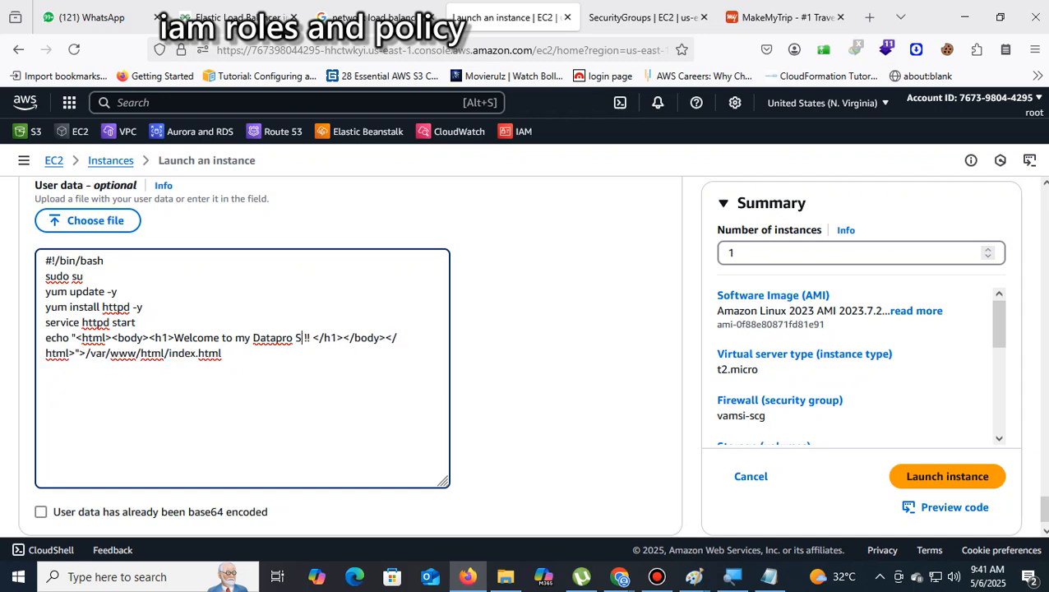
{"action": "type", "text": "r-2"}
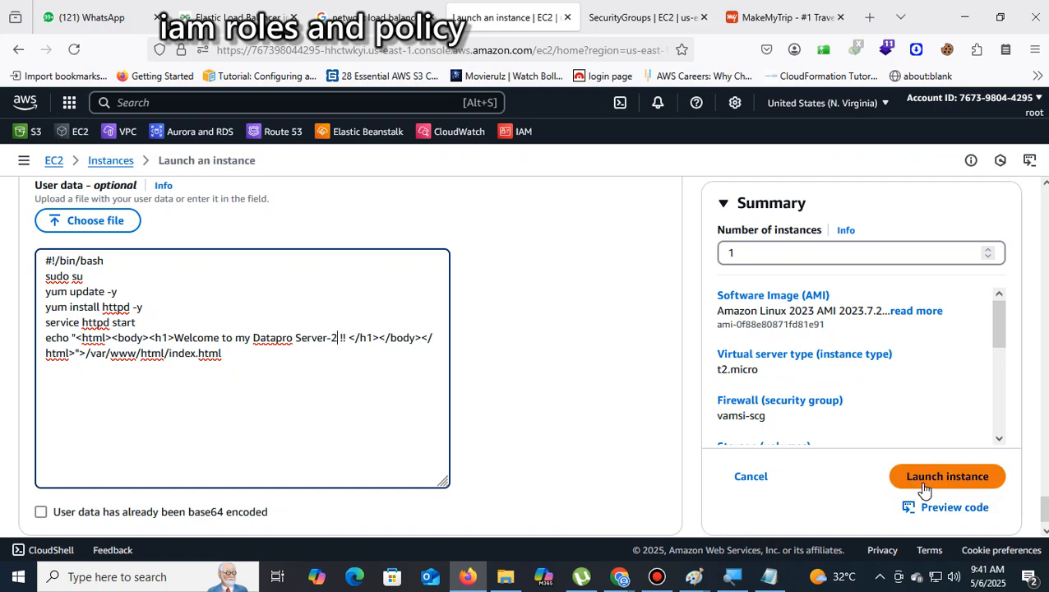
Step: Launch the server-2 instance and reload the Instances list
{"action": "left_click", "coordinate": [921, 482]}
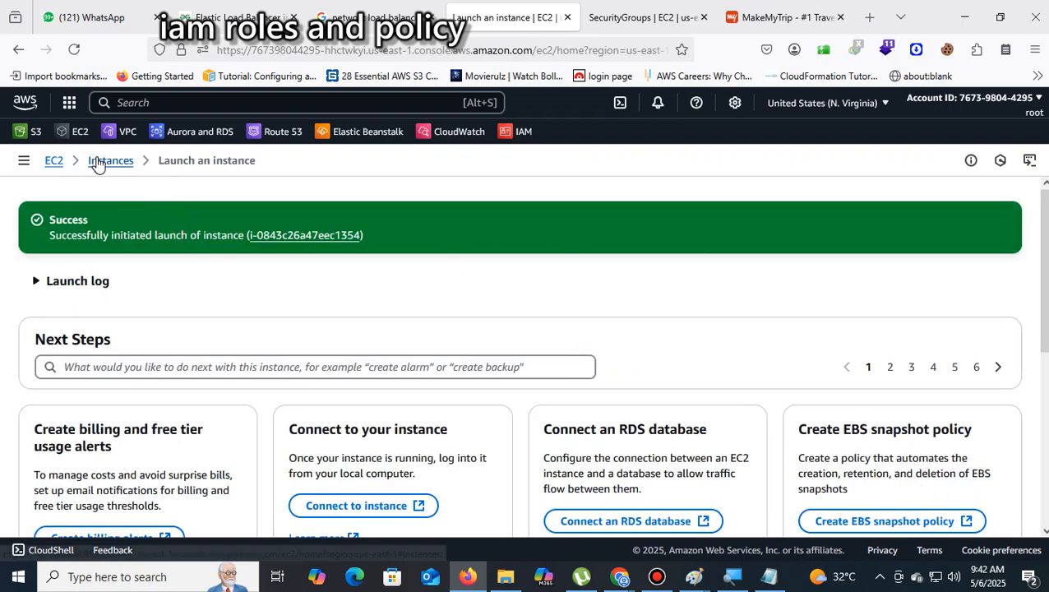
{"action": "left_click", "coordinate": [98, 161]}
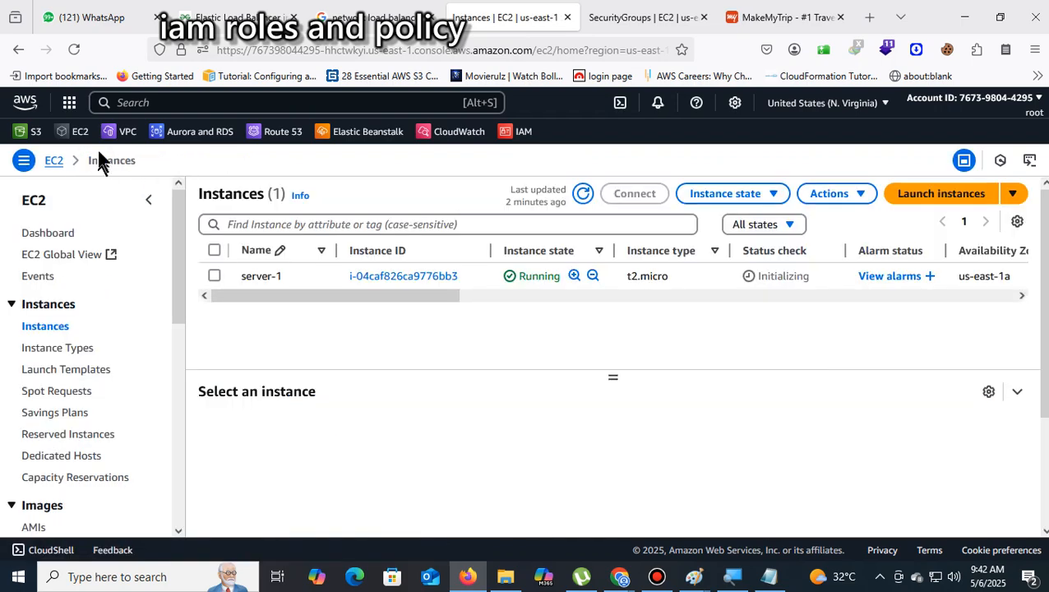
{"action": "left_click", "coordinate": [74, 49]}
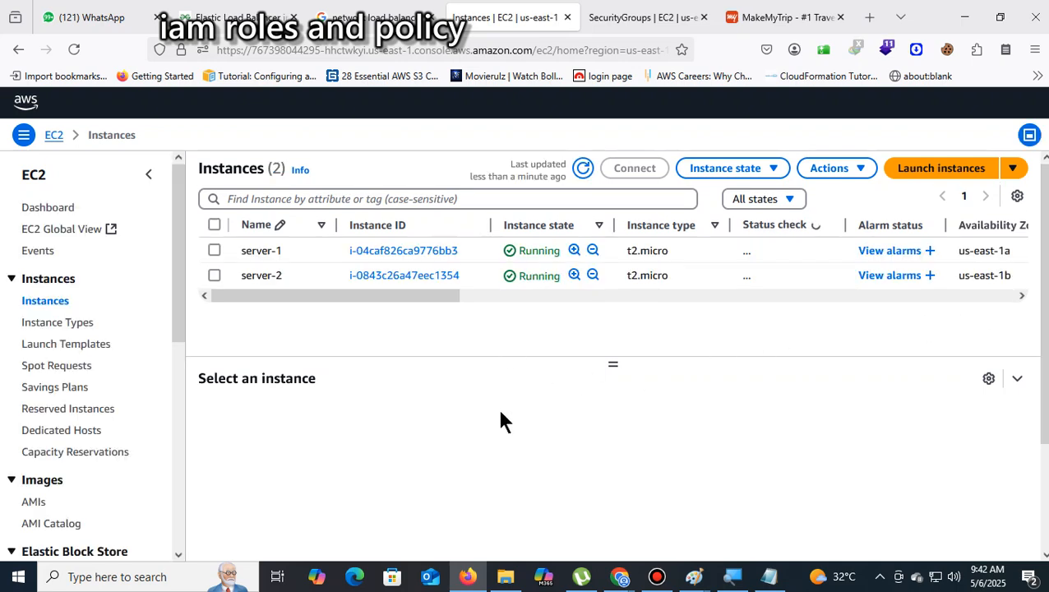
Step: Copy server-1's public IPv4 address from its instance summary and load it in the browser tab showing Security Groups
{"action": "left_click", "coordinate": [423, 252]}
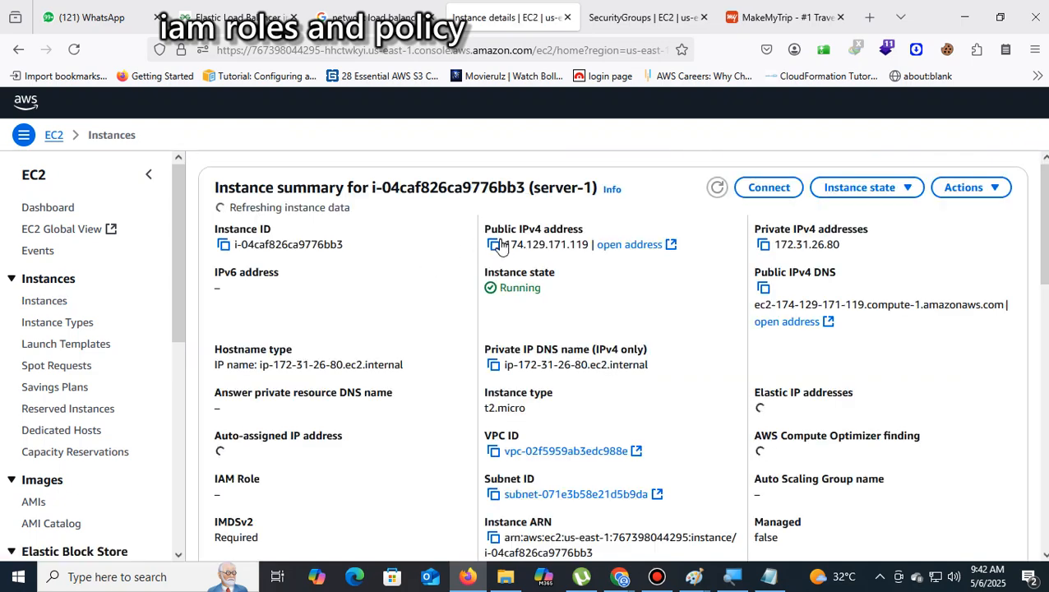
{"action": "left_click", "coordinate": [491, 245]}
{"action": "left_click", "coordinate": [655, 16]}
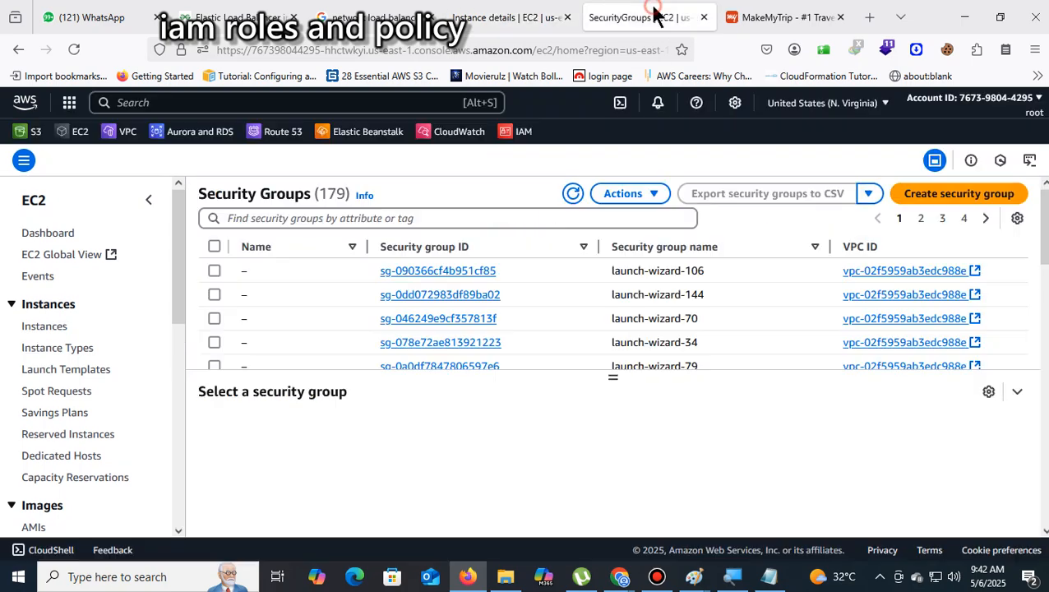
{"action": "right_click", "coordinate": [510, 51]}
{"action": "left_click", "coordinate": [535, 191]}
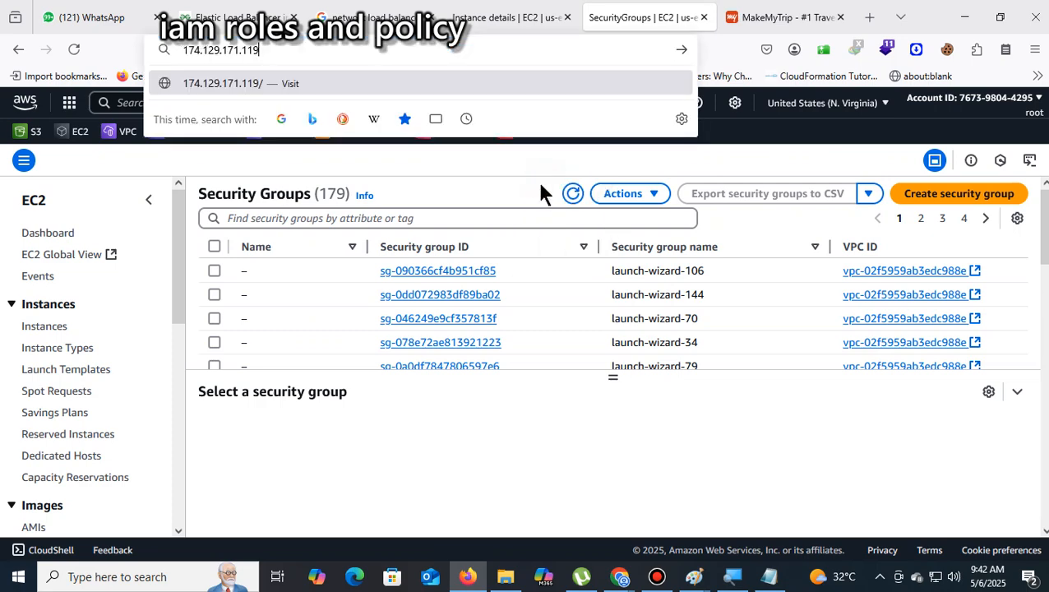
{"action": "key", "text": "Return"}
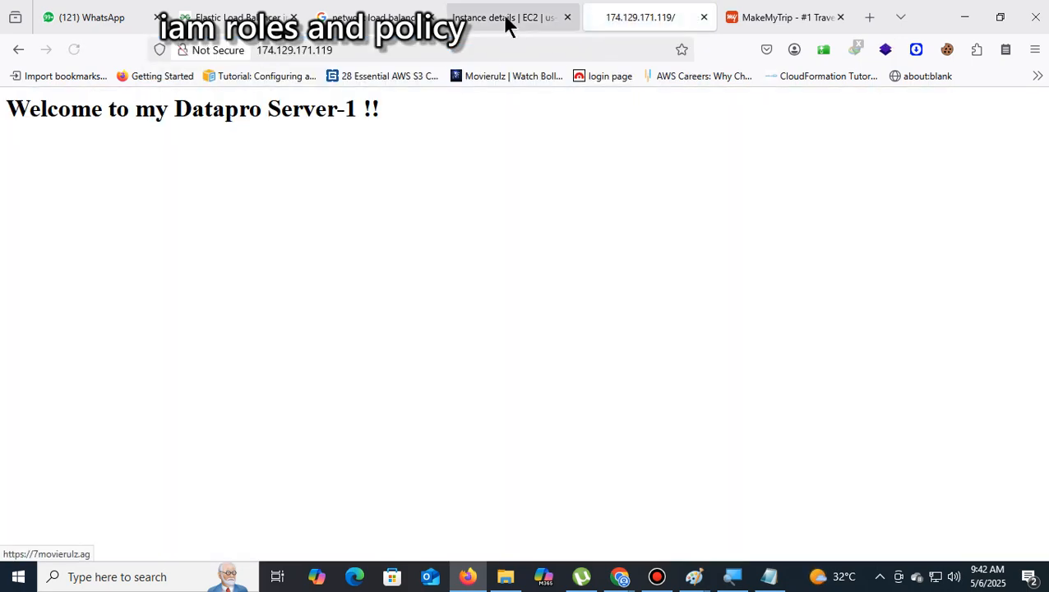
Step: Return to the list of running instances and open the instance summary of server-2
{"action": "left_click", "coordinate": [506, 18]}
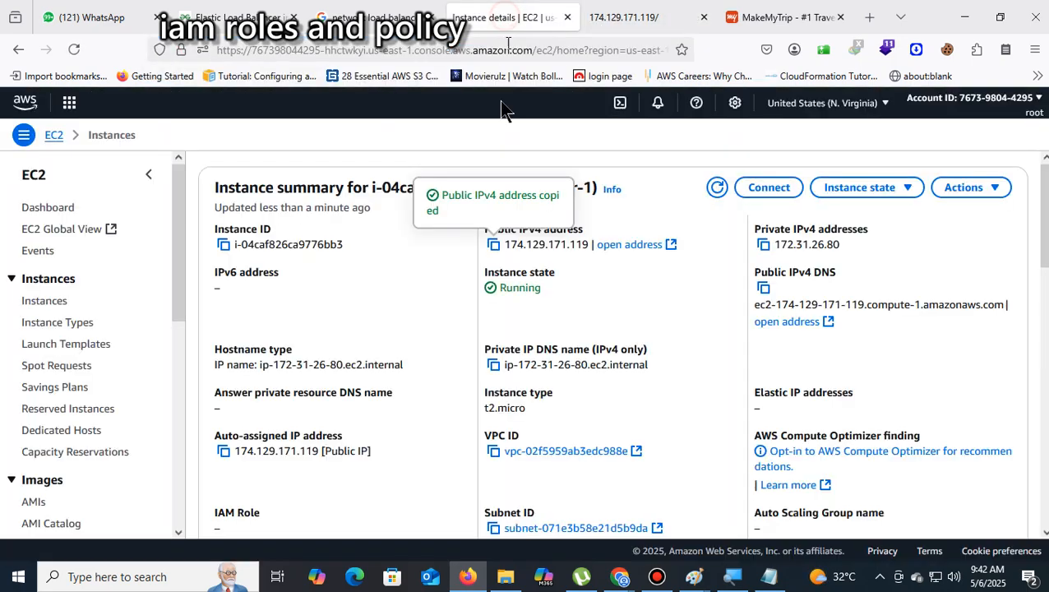
{"action": "left_click", "coordinate": [54, 136]}
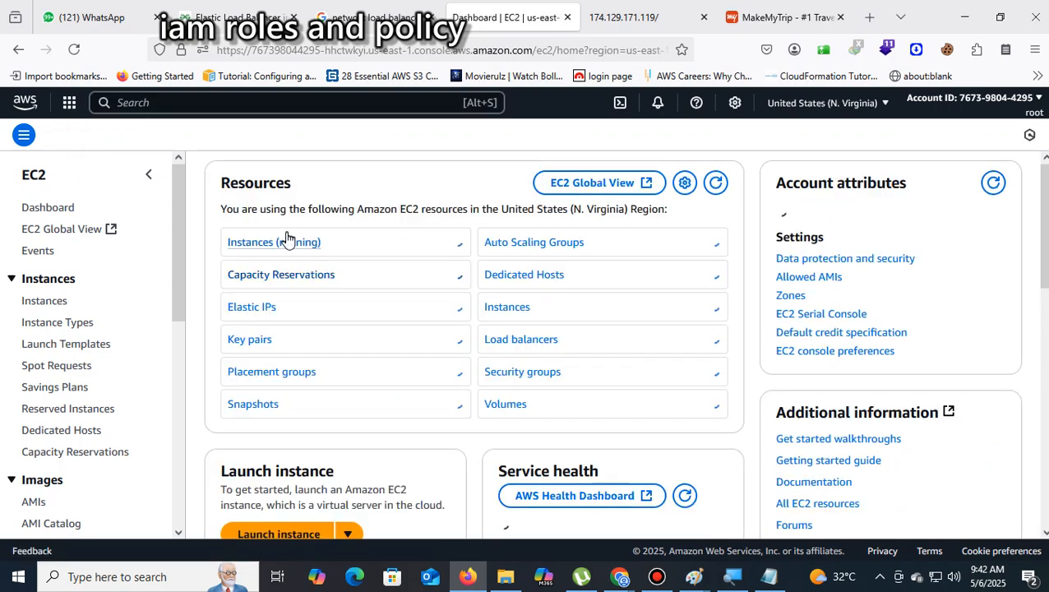
{"action": "left_click", "coordinate": [290, 246]}
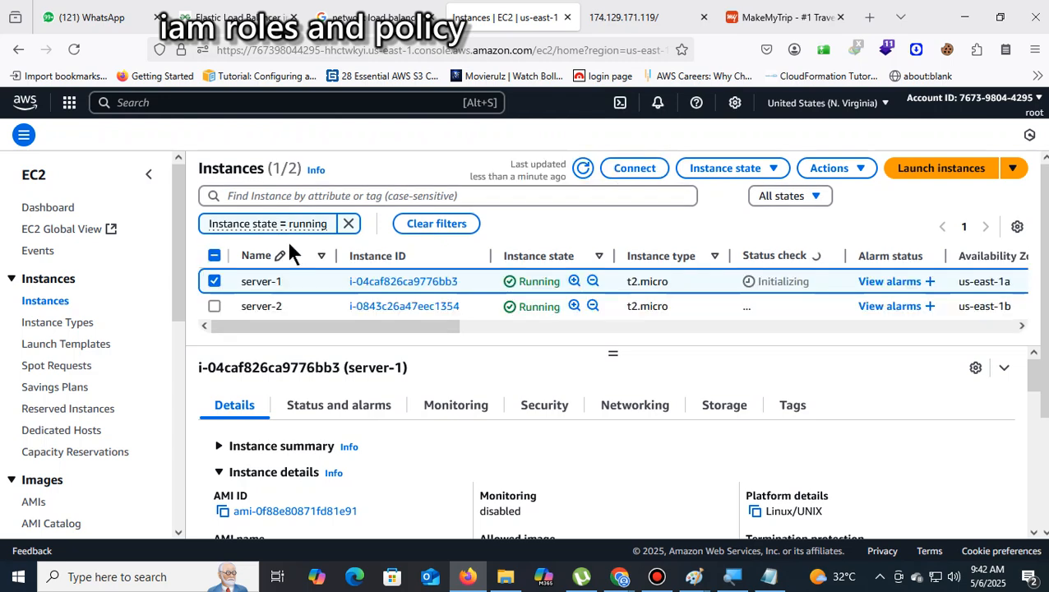
{"action": "left_click", "coordinate": [214, 281]}
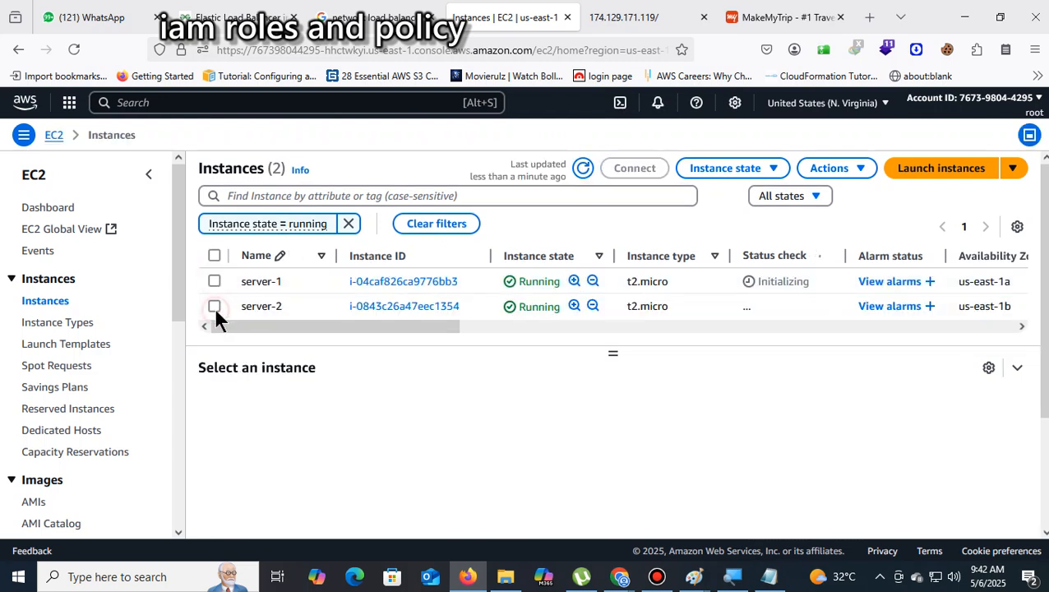
{"action": "left_click", "coordinate": [215, 306]}
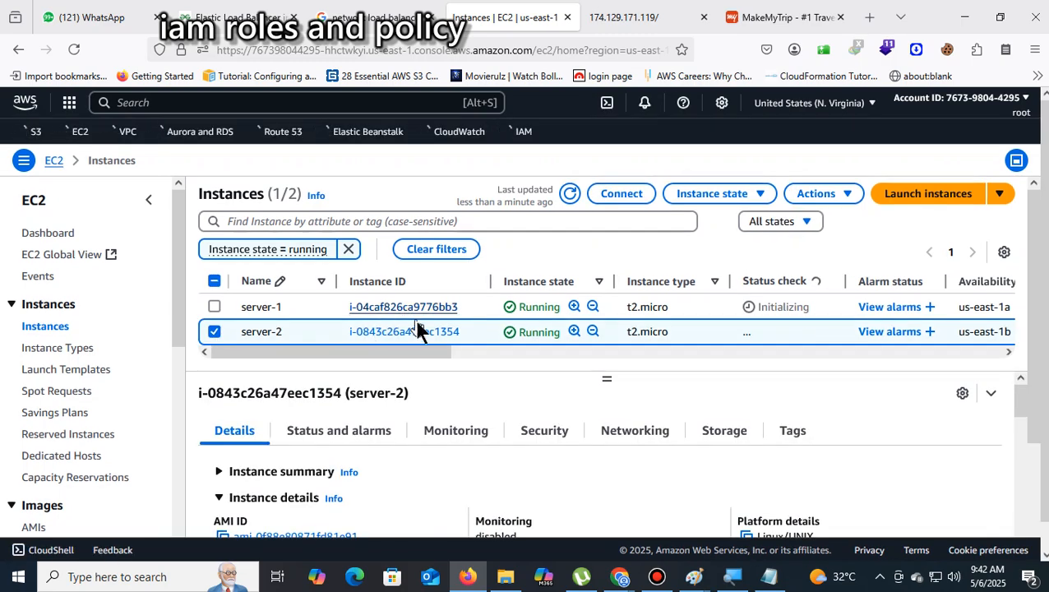
{"action": "left_click", "coordinate": [413, 332]}
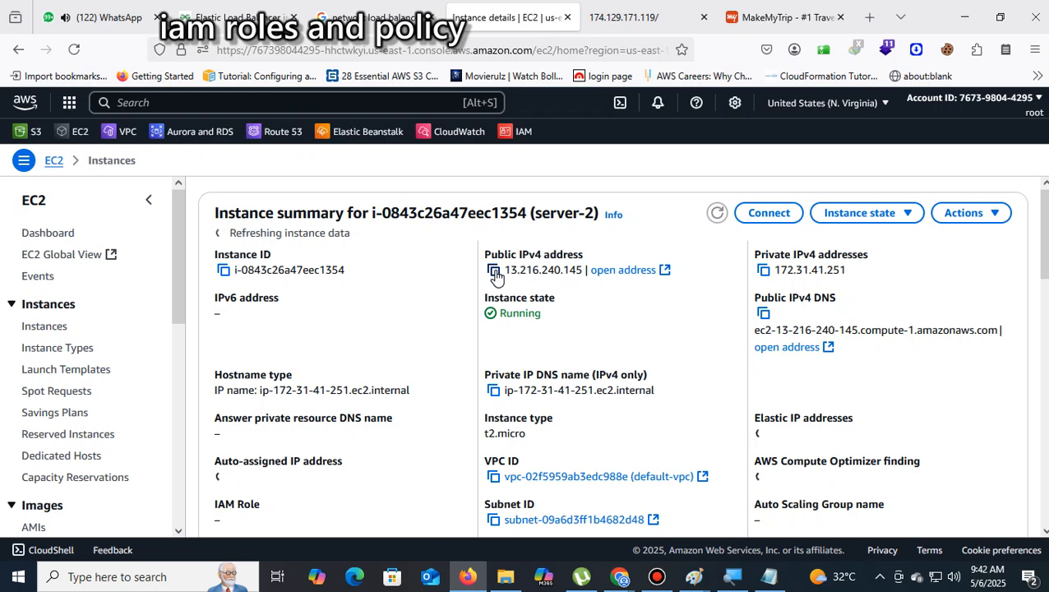
Step: Copy server-2's public IPv4 address and load it in the browser tab showing MakeMyTrip
{"action": "left_click", "coordinate": [494, 272]}
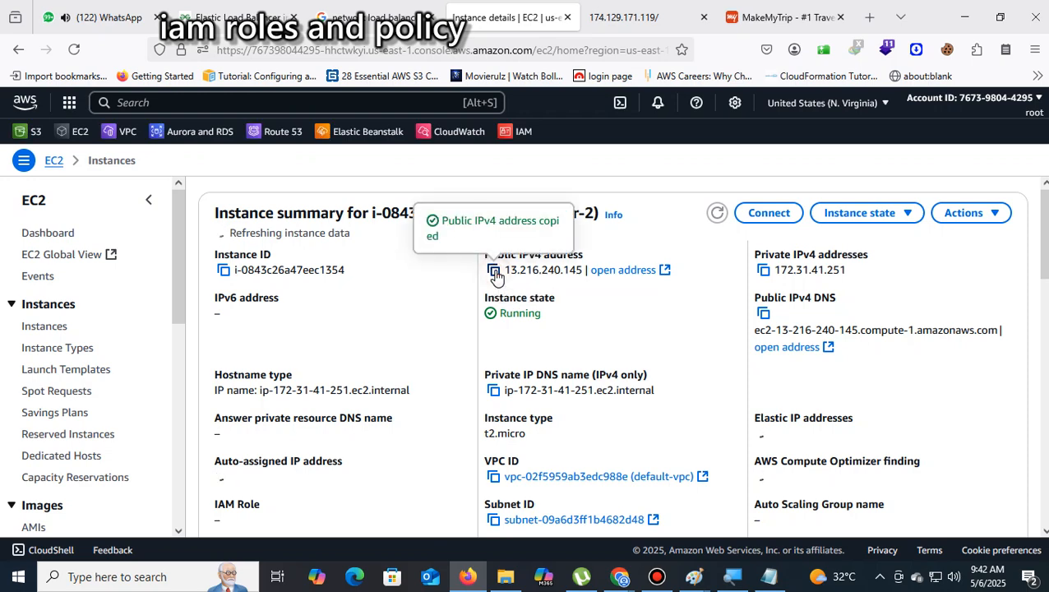
{"action": "left_click", "coordinate": [782, 17]}
{"action": "right_click", "coordinate": [545, 51]}
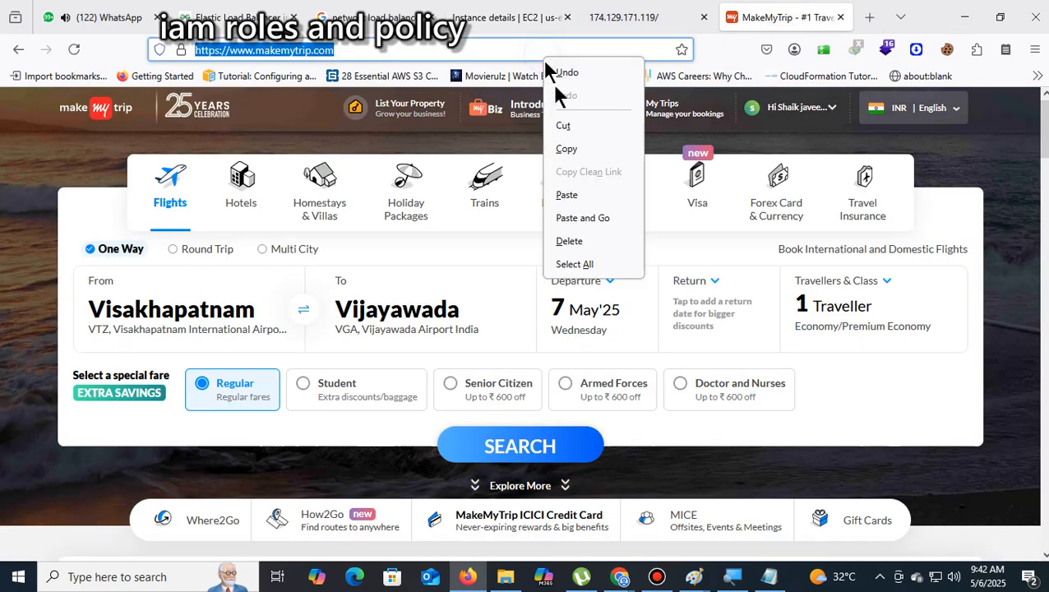
{"action": "left_click", "coordinate": [567, 195]}
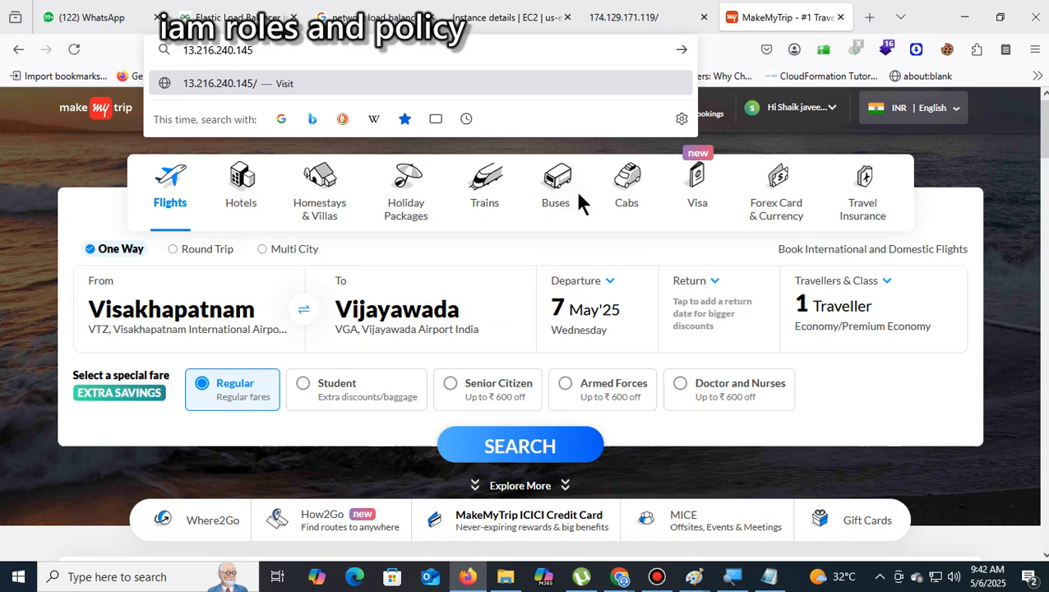
{"action": "key", "text": "Return"}
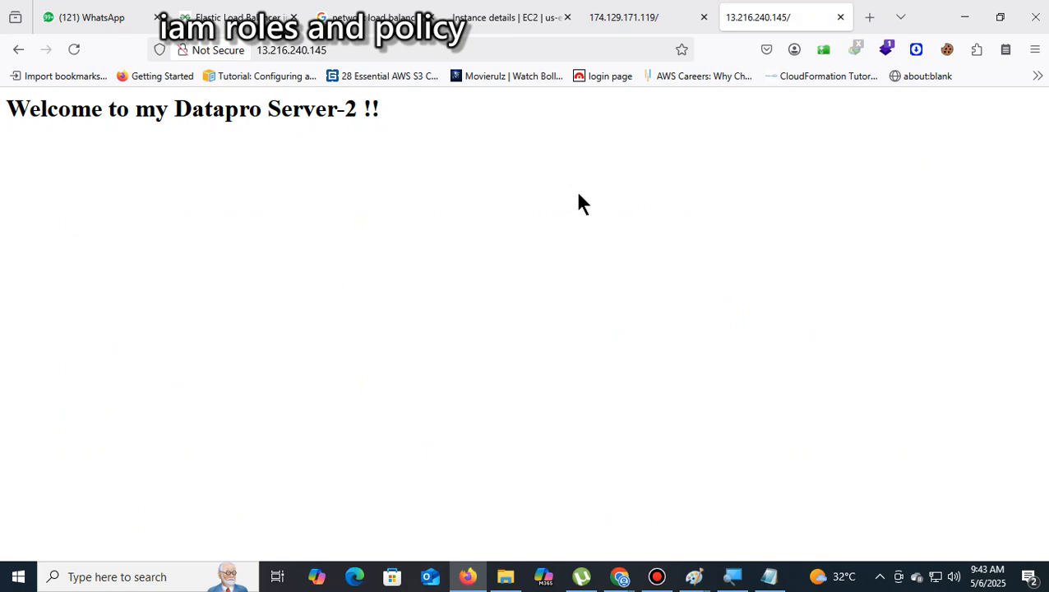
Step: Compare the welcome pages served by server-1 and server-2
{"action": "left_click", "coordinate": [633, 18]}
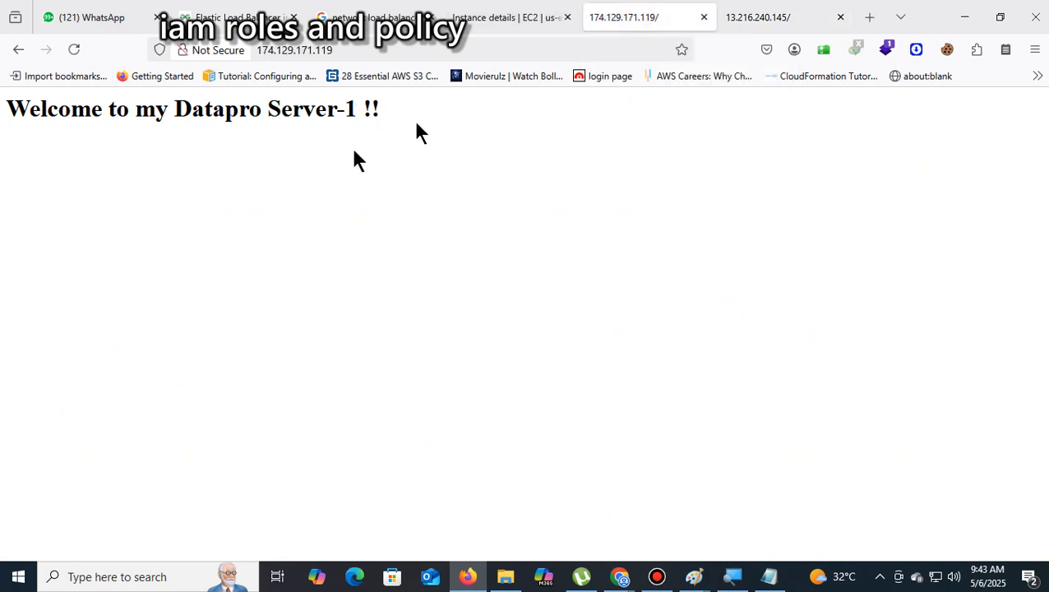
{"action": "left_click", "coordinate": [757, 17]}
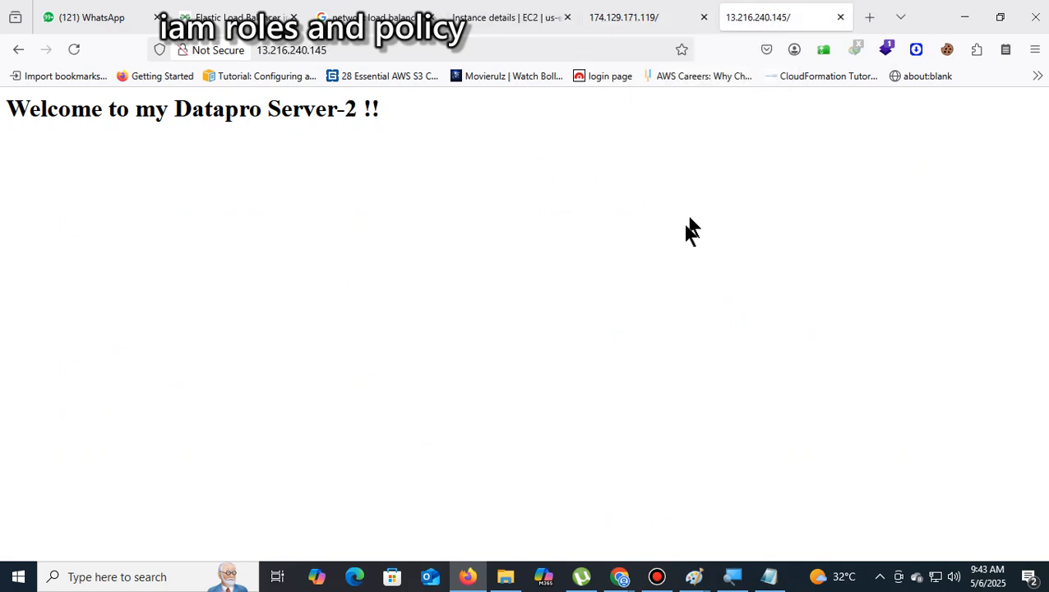
{"action": "left_click", "coordinate": [645, 20]}
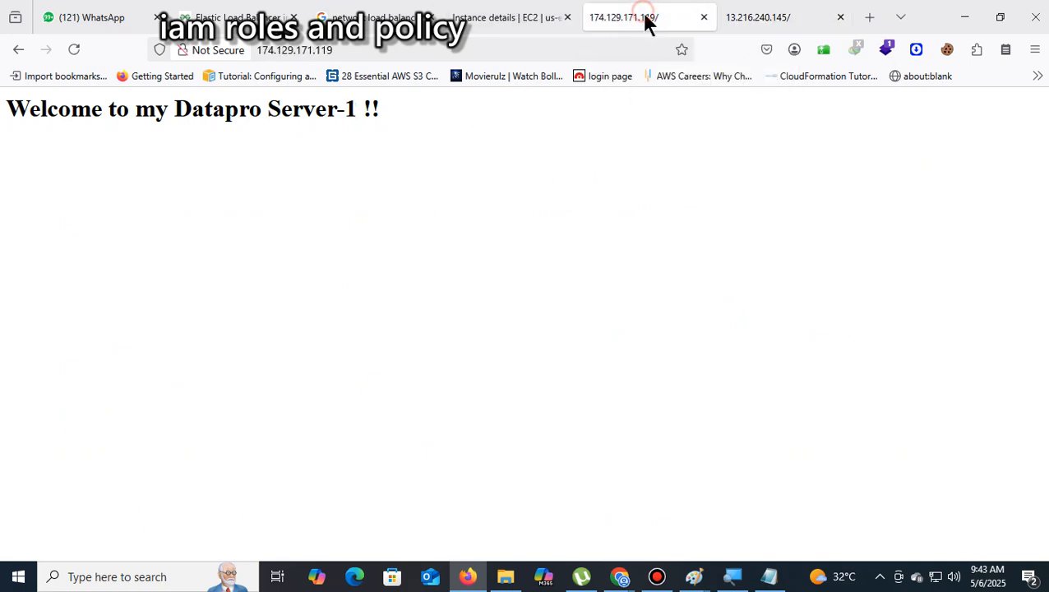
Step: Go to the EC2 Target Groups page and start creating a new target group
{"action": "left_click", "coordinate": [488, 19]}
{"action": "scroll", "coordinate": [119, 265], "scroll_direction": "down", "scroll_amount": 5}
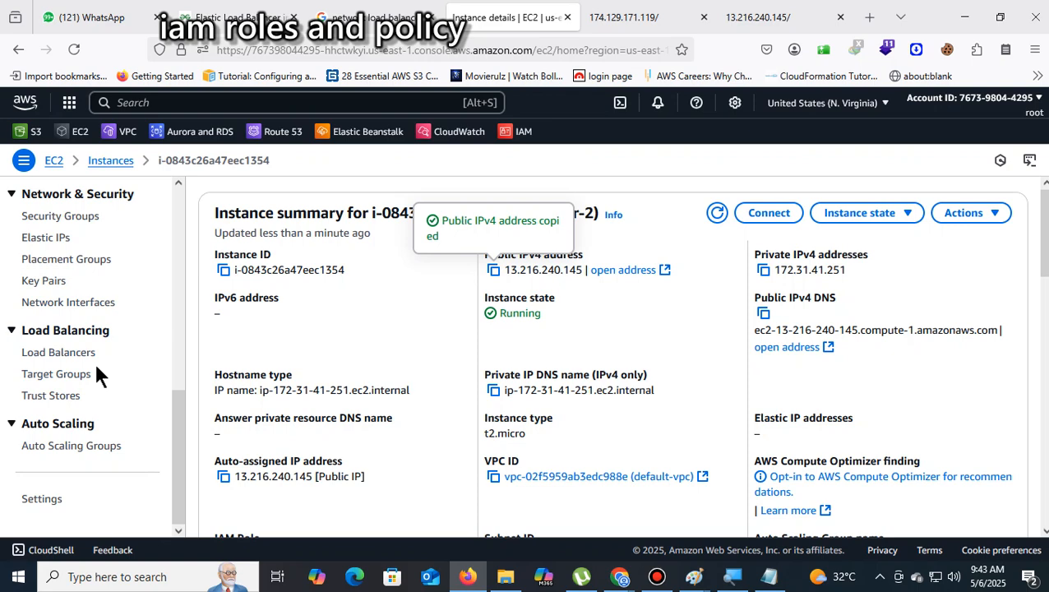
{"action": "left_click", "coordinate": [54, 377]}
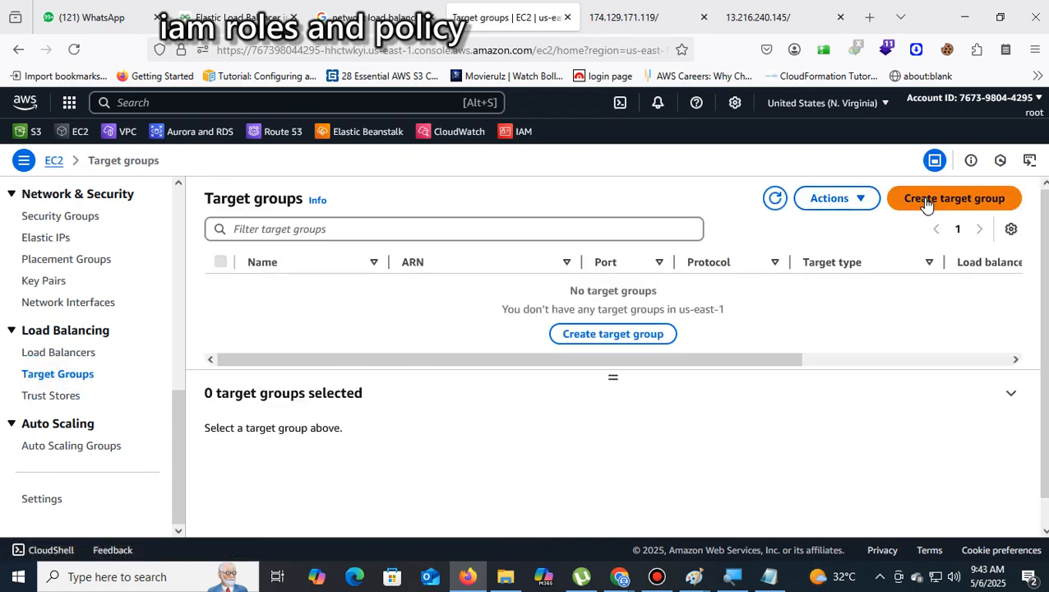
{"action": "left_click", "coordinate": [926, 202]}
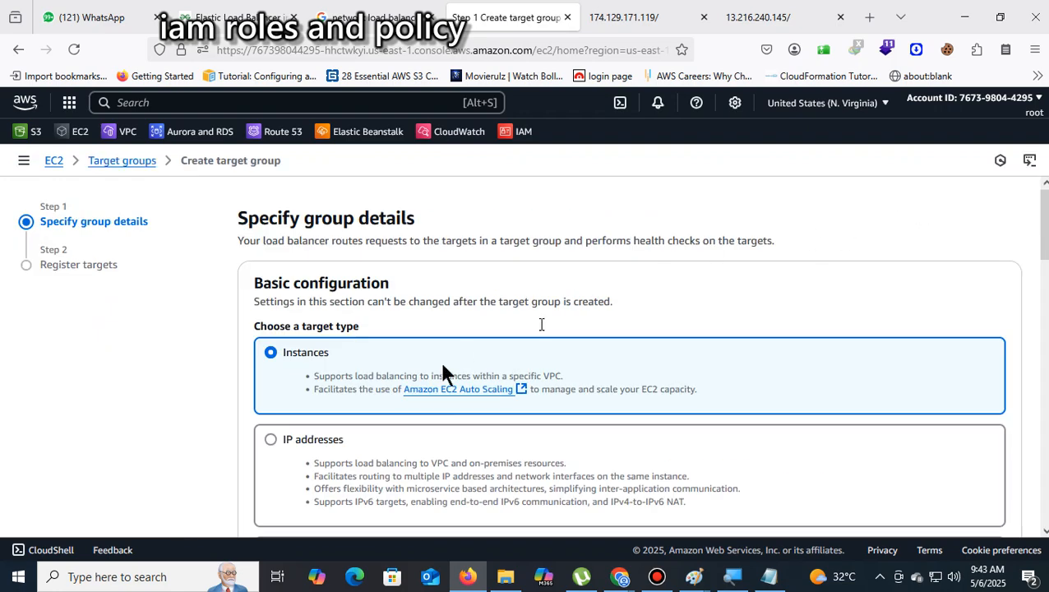
Step: Review the target types, keep Instances selected, and name the target group "vamsitarger"
{"action": "scroll", "coordinate": [635, 379], "scroll_direction": "down", "scroll_amount": 3}
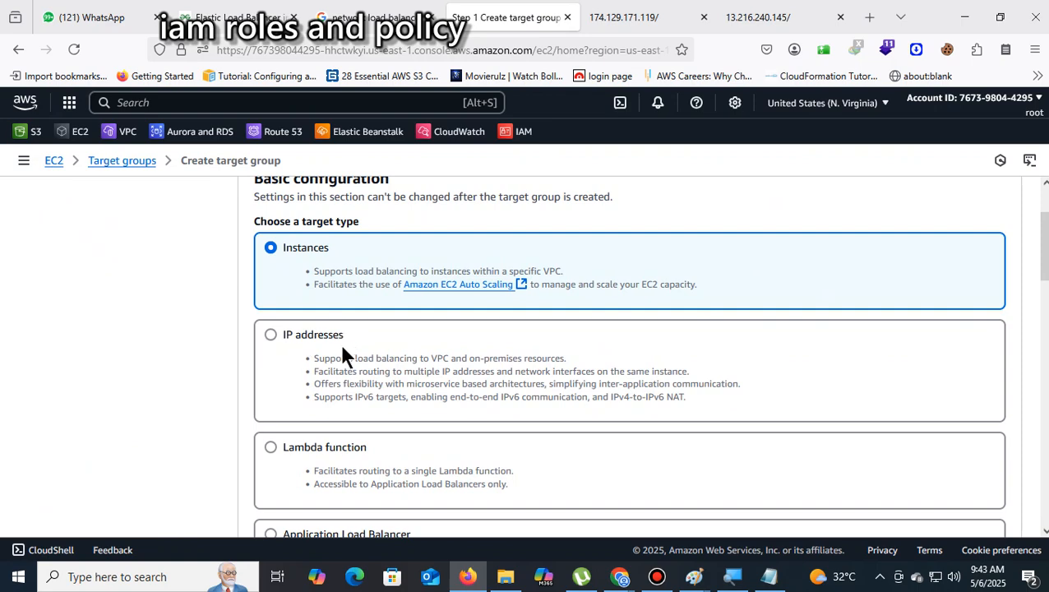
{"action": "scroll", "coordinate": [342, 349], "scroll_direction": "down", "scroll_amount": 5}
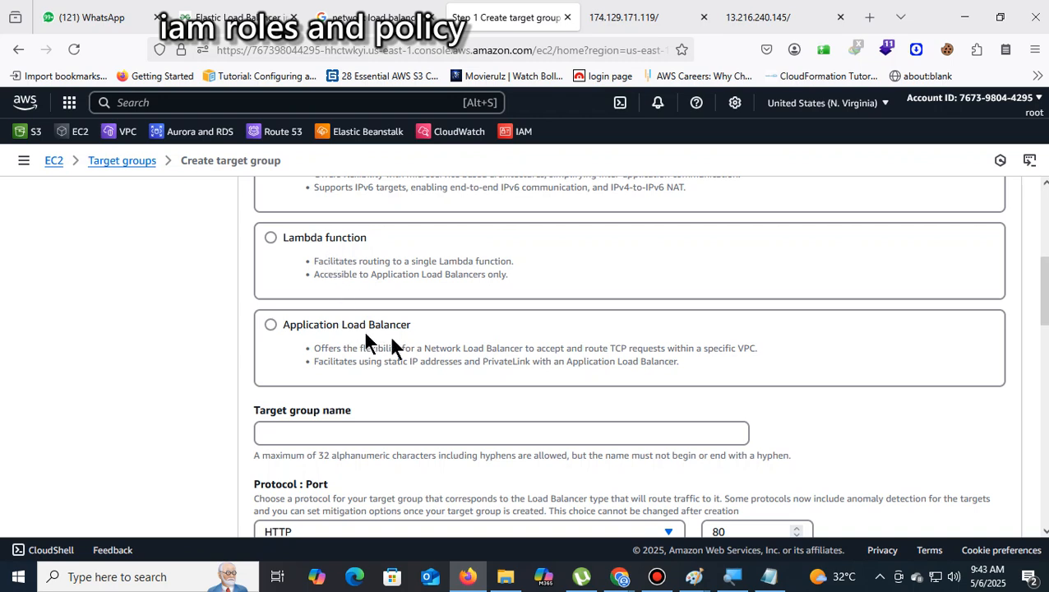
{"action": "scroll", "coordinate": [420, 333], "scroll_direction": "up", "scroll_amount": 1}
{"action": "scroll", "coordinate": [429, 337], "scroll_direction": "up", "scroll_amount": 2}
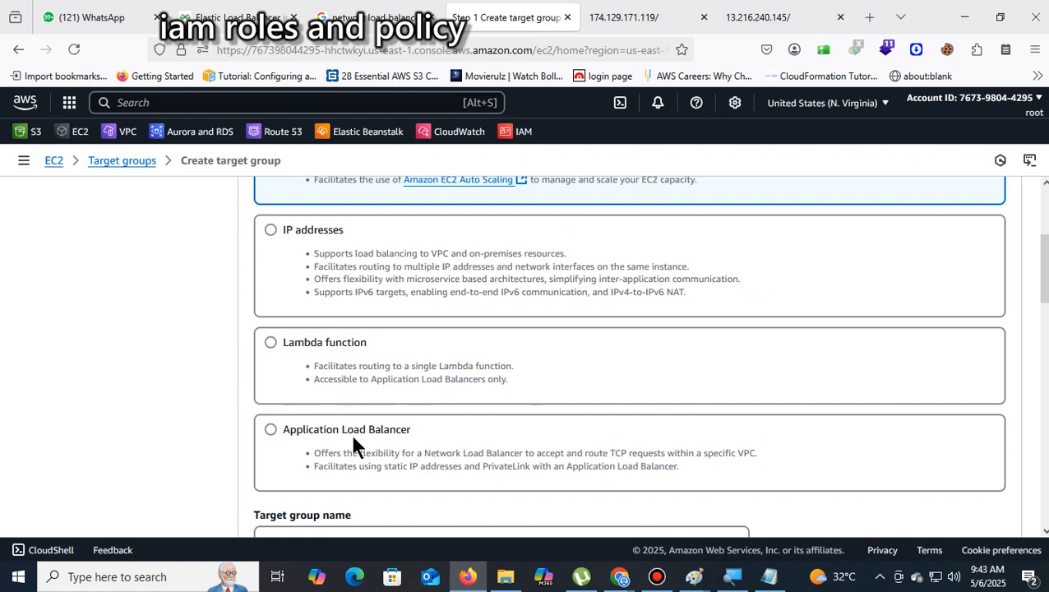
{"action": "scroll", "coordinate": [709, 381], "scroll_direction": "up", "scroll_amount": 5}
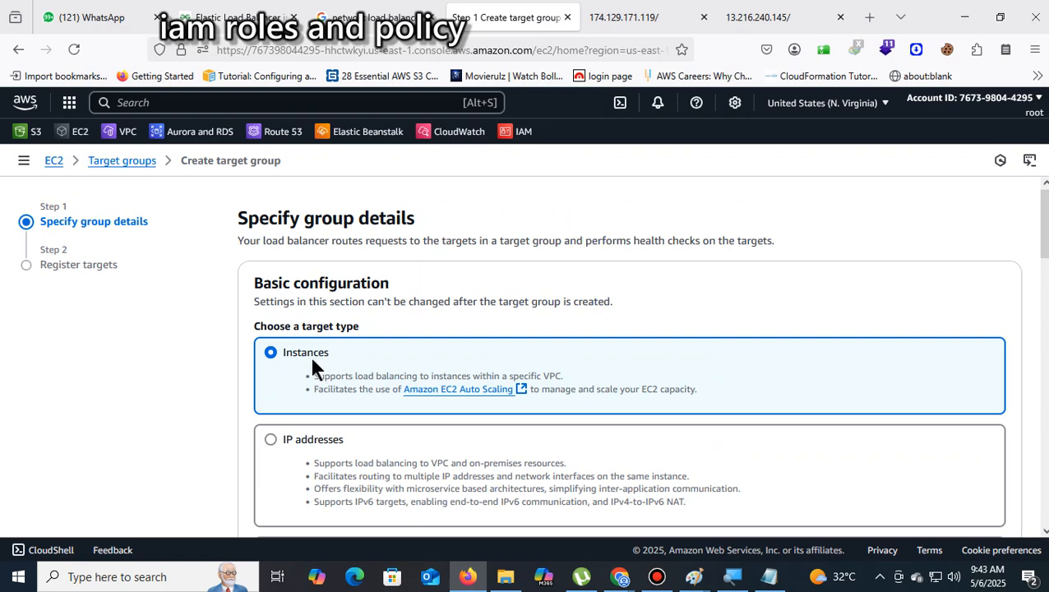
{"action": "scroll", "coordinate": [312, 362], "scroll_direction": "down", "scroll_amount": 2}
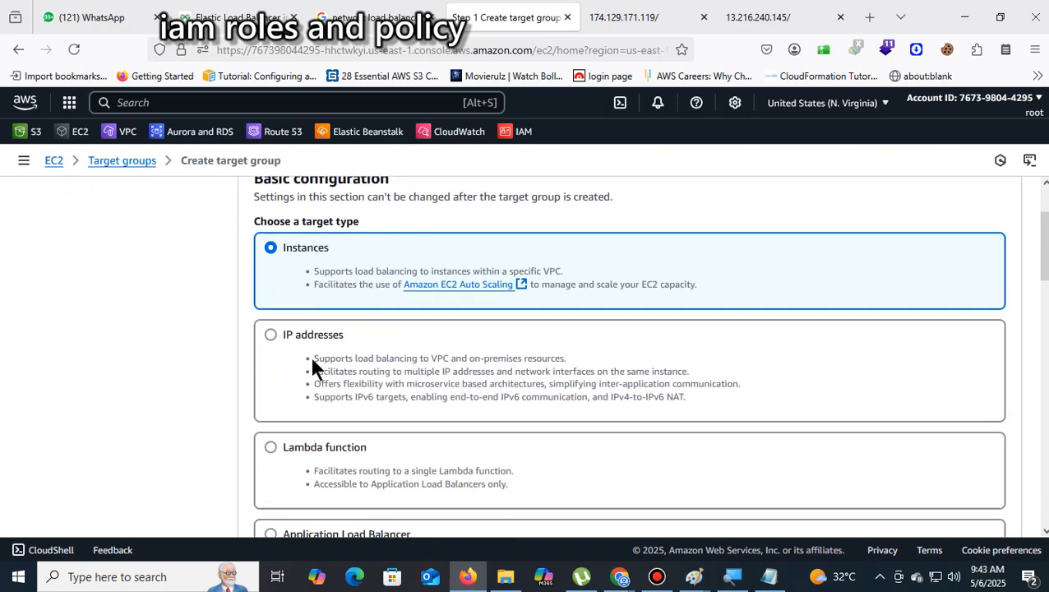
{"action": "scroll", "coordinate": [312, 361], "scroll_direction": "down", "scroll_amount": 7}
{"action": "scroll", "coordinate": [323, 368], "scroll_direction": "down", "scroll_amount": 4}
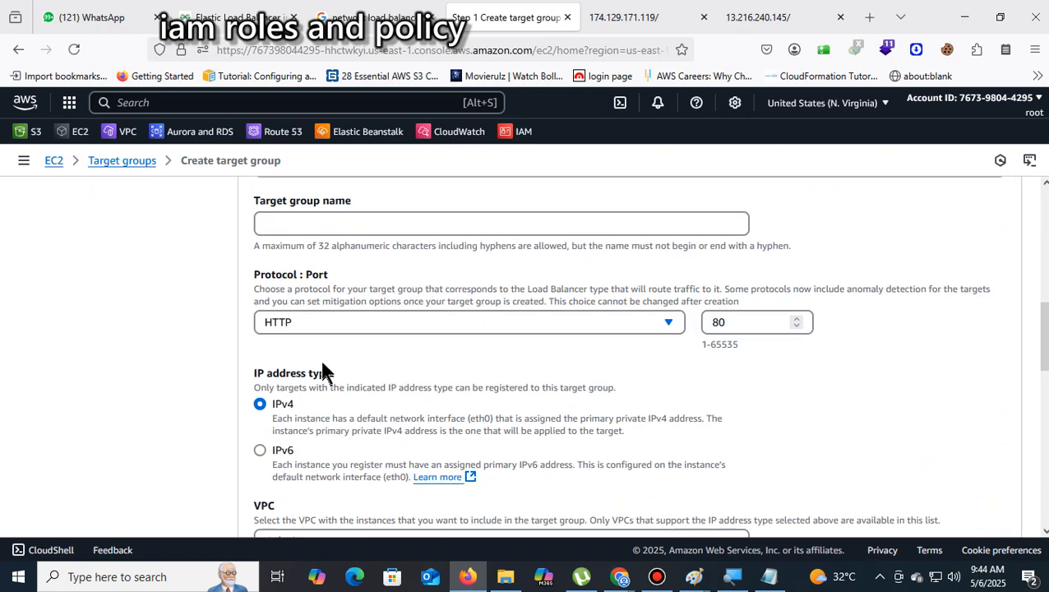
{"action": "left_click", "coordinate": [352, 224]}
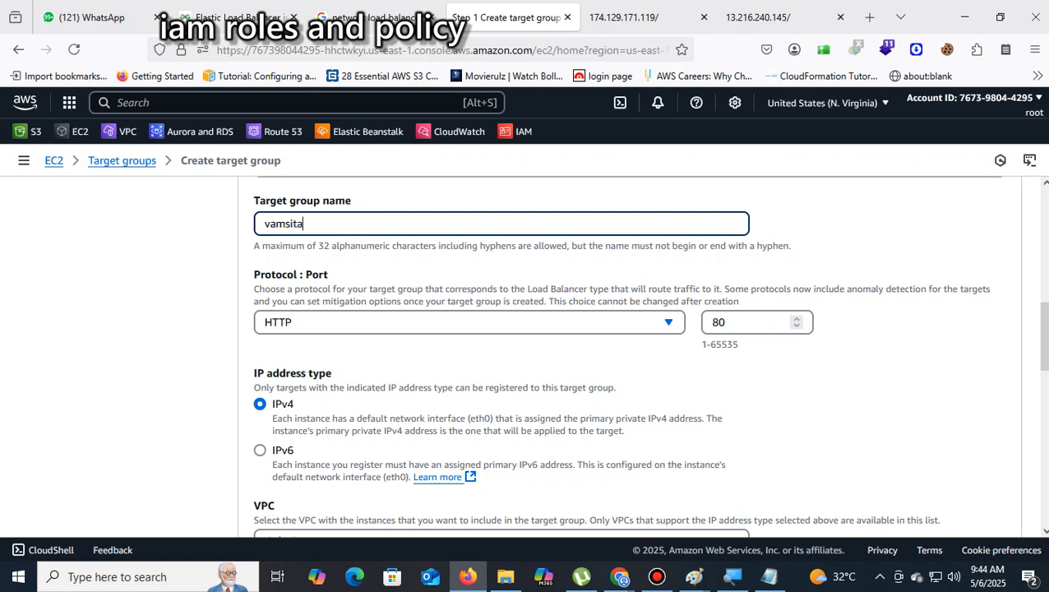
{"action": "type", "text": "rger"}
Step: Examine the protocol options, IP address type, VPC, protocol version and health check protocol and path of the target group
{"action": "left_click", "coordinate": [660, 320]}
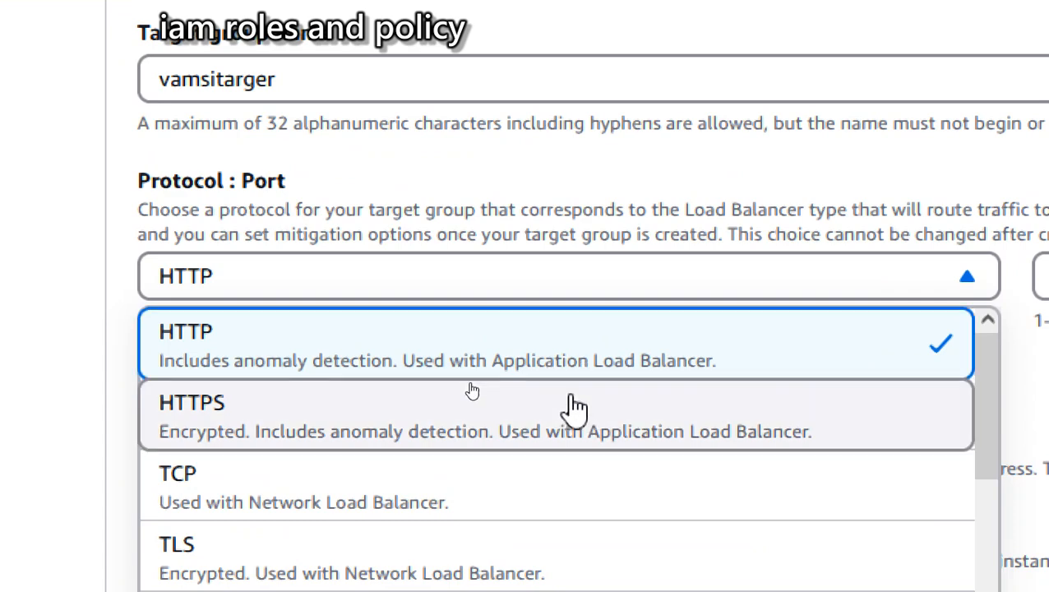
{"action": "scroll", "coordinate": [546, 485], "scroll_direction": "down", "scroll_amount": 3}
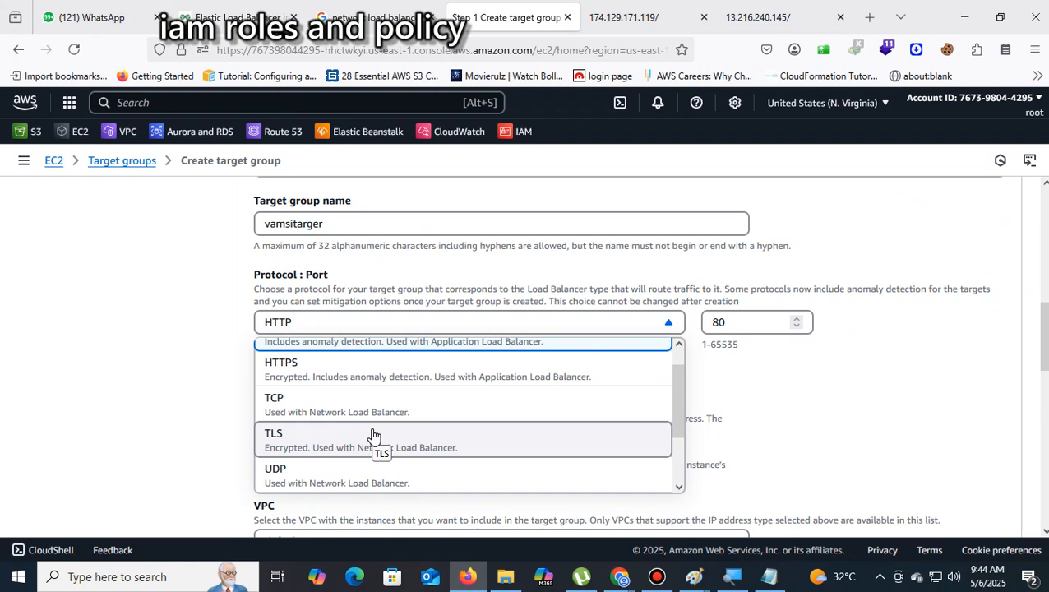
{"action": "left_click", "coordinate": [719, 393]}
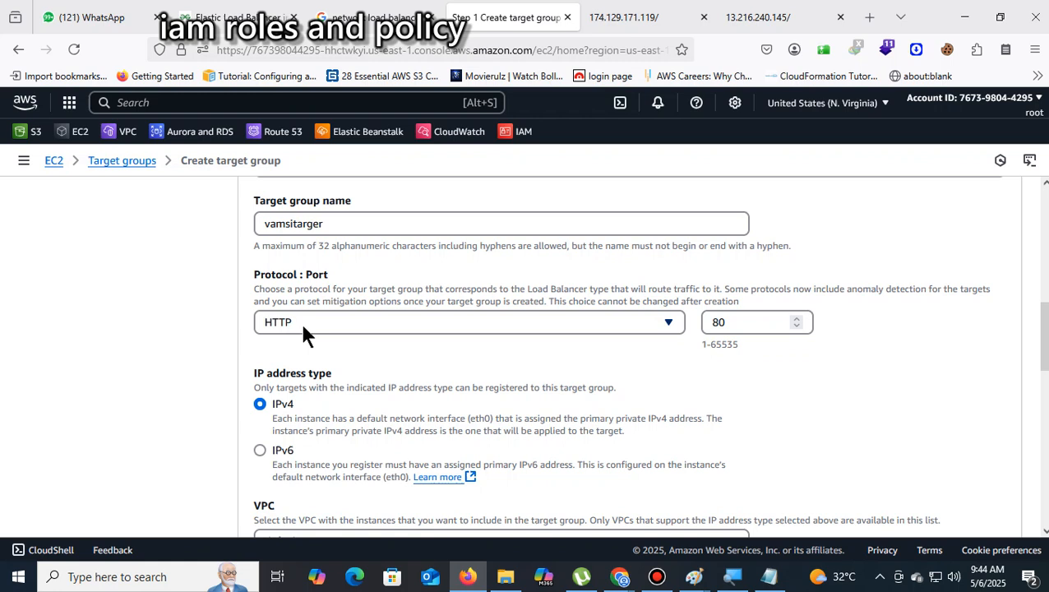
{"action": "scroll", "coordinate": [847, 349], "scroll_direction": "down", "scroll_amount": 2}
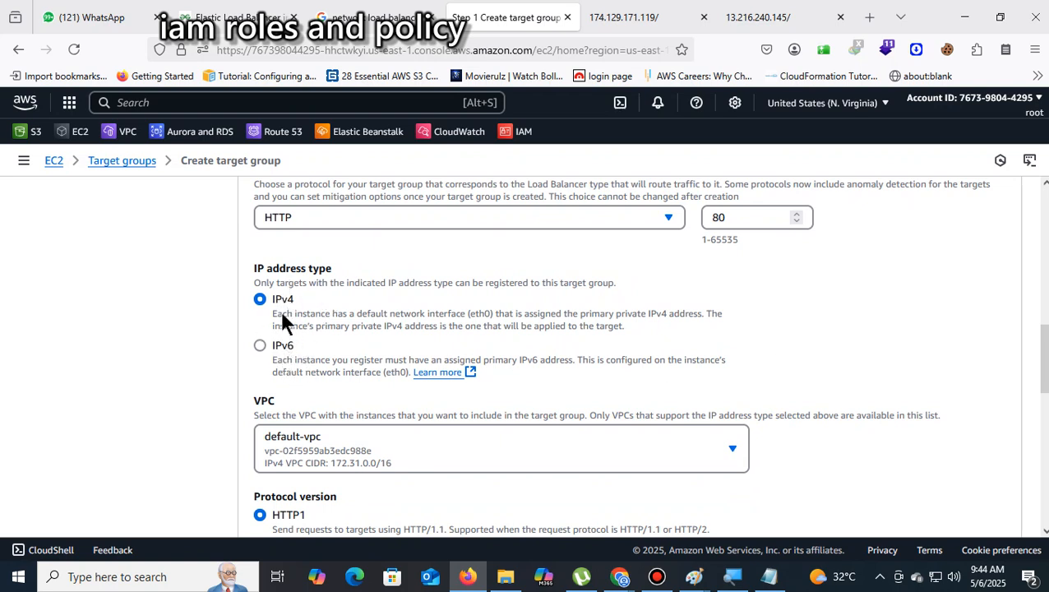
{"action": "scroll", "coordinate": [282, 323], "scroll_direction": "down", "scroll_amount": 1}
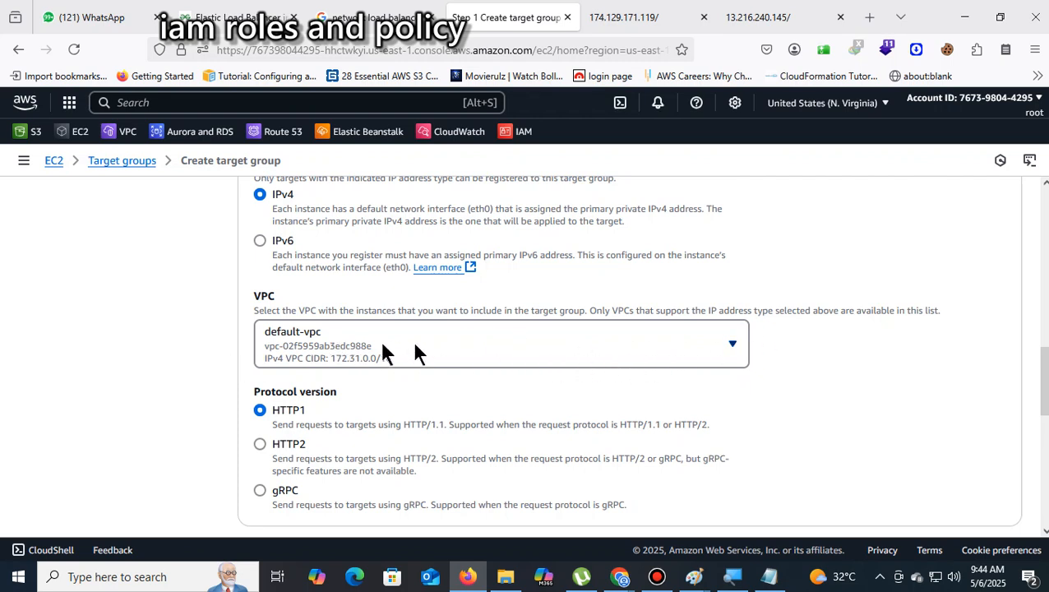
{"action": "scroll", "coordinate": [463, 356], "scroll_direction": "down", "scroll_amount": 1}
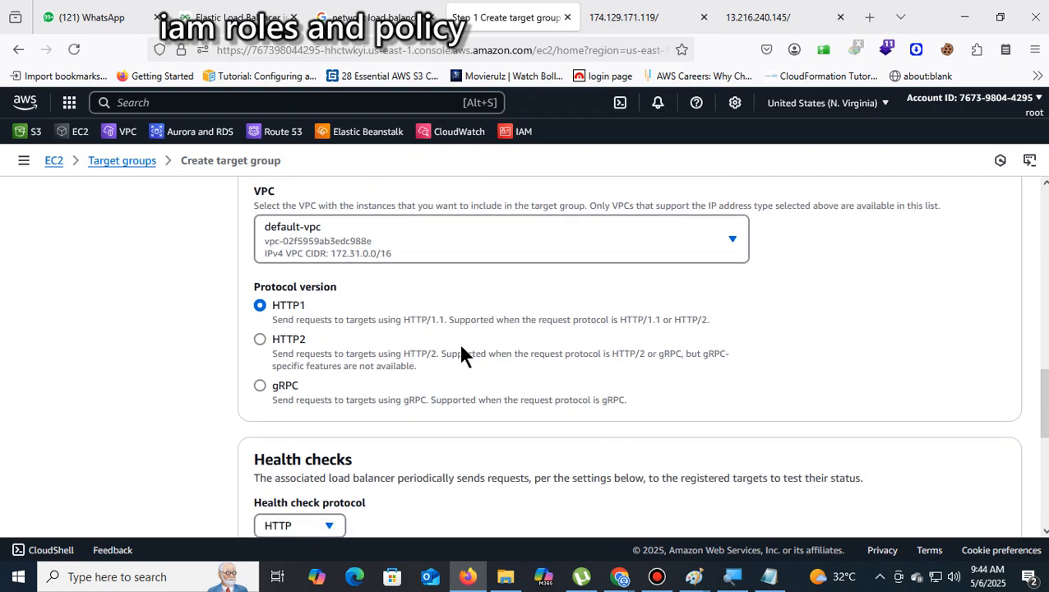
{"action": "scroll", "coordinate": [460, 356], "scroll_direction": "down", "scroll_amount": 2}
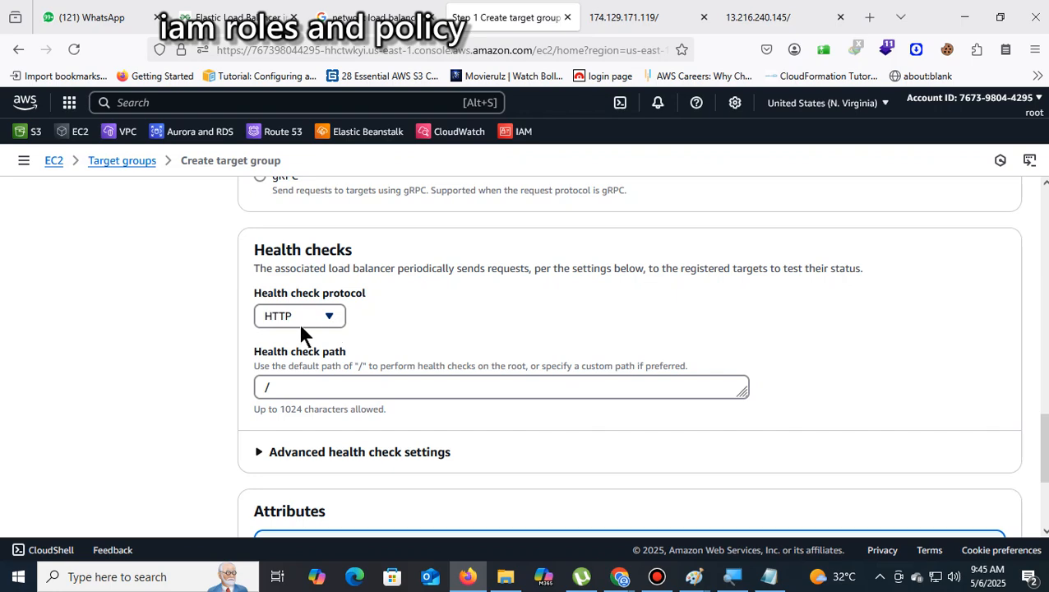
{"action": "left_click", "coordinate": [305, 384]}
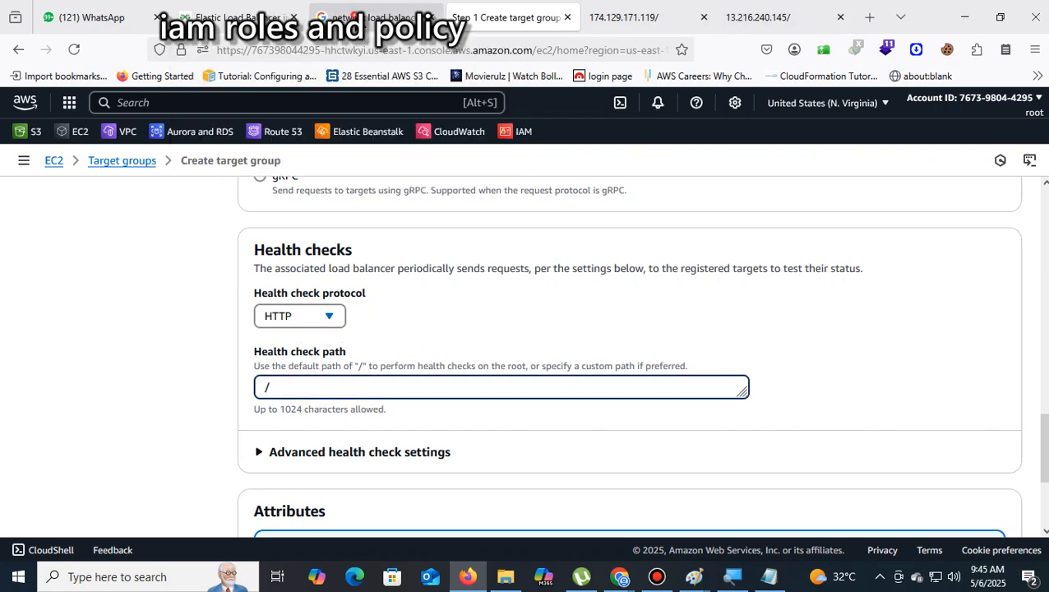
Step: Open flipkart.com in the tab holding the load balancer image search and view the CMF Phone 2 Pro product page
{"action": "left_click", "coordinate": [354, 17]}
{"action": "left_click", "coordinate": [352, 50]}
{"action": "type", "text": "flipkart.com/"}
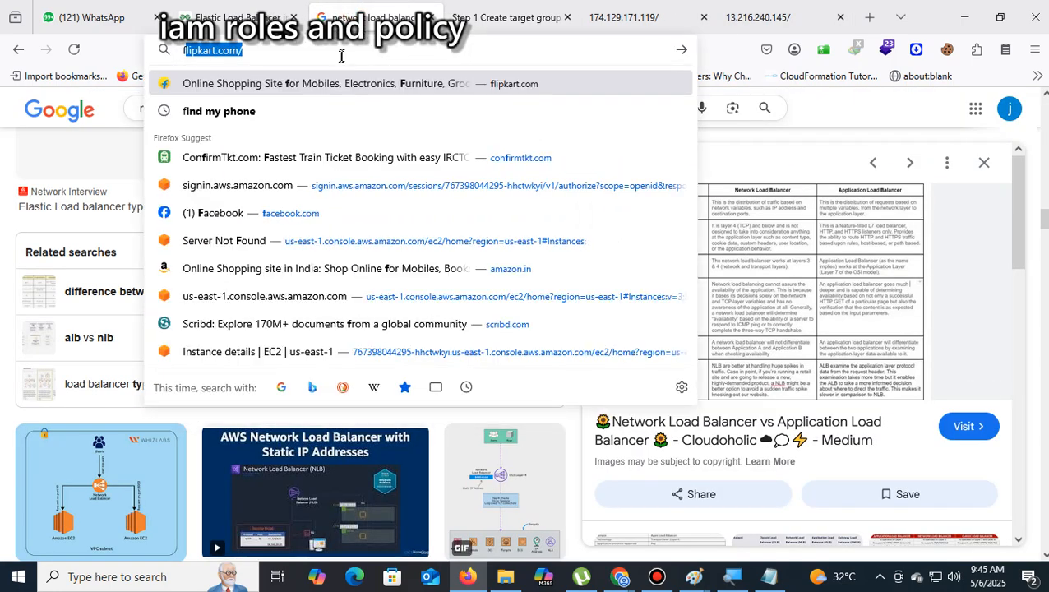
{"action": "left_click", "coordinate": [451, 84]}
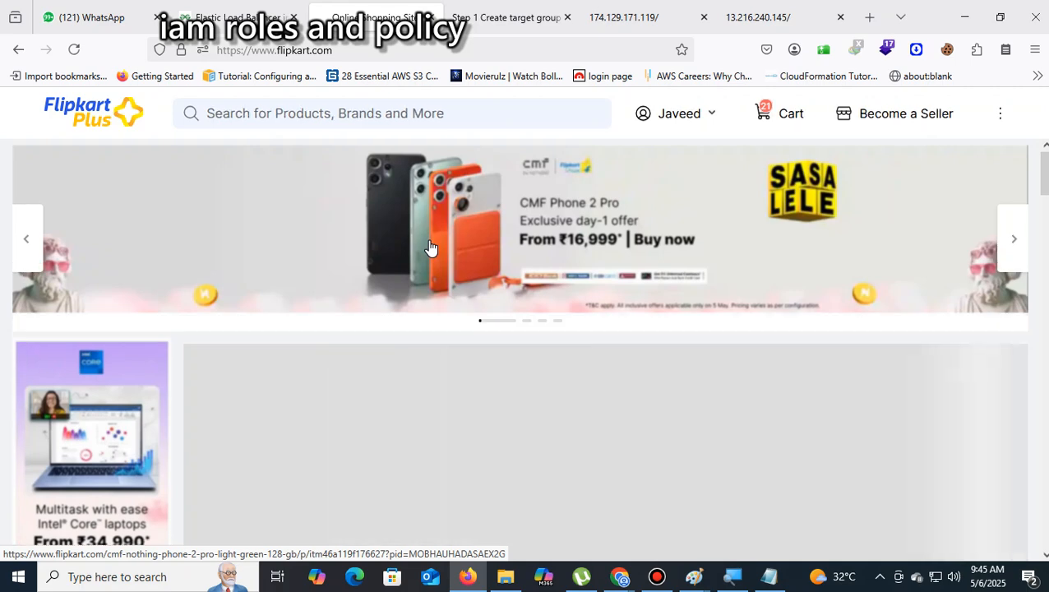
{"action": "left_click", "coordinate": [430, 247]}
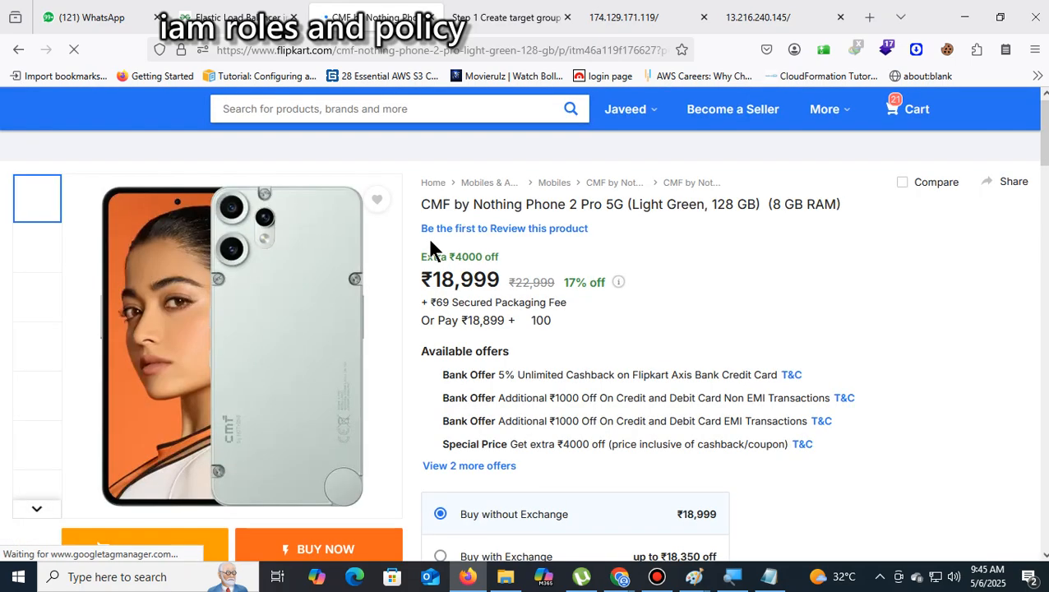
Step: Examine the path part of the product page's URL and return to the target group's health check settings
{"action": "left_click", "coordinate": [360, 50]}
{"action": "left_click", "coordinate": [366, 50]}
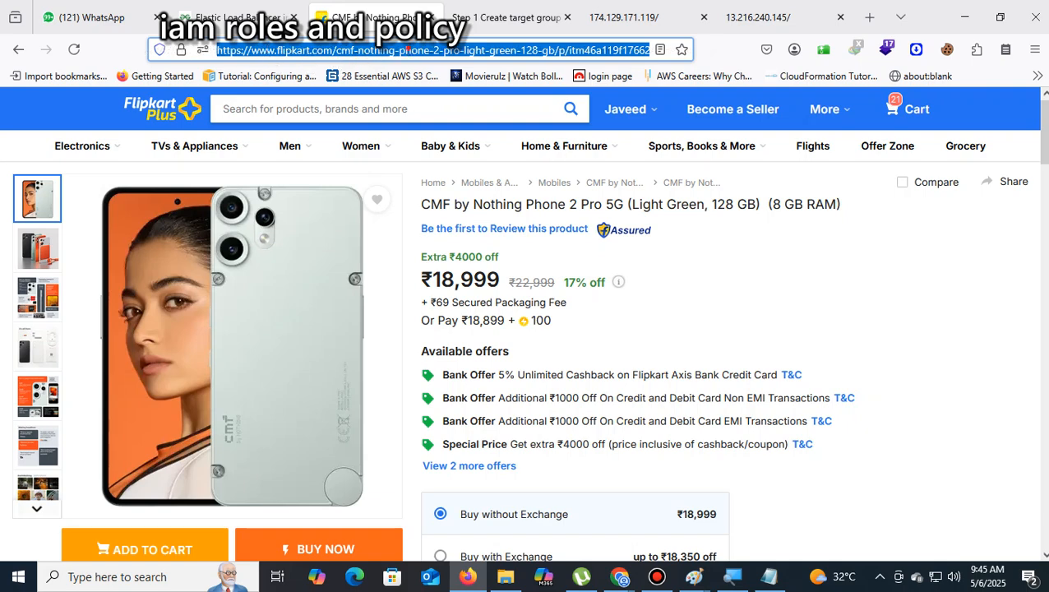
{"action": "left_click", "coordinate": [427, 48]}
{"action": "left_click_drag", "start_coordinate": [430, 50], "coordinate": [215, 50]}
{"action": "right_click", "coordinate": [233, 57]}
{"action": "left_click", "coordinate": [254, 145]}
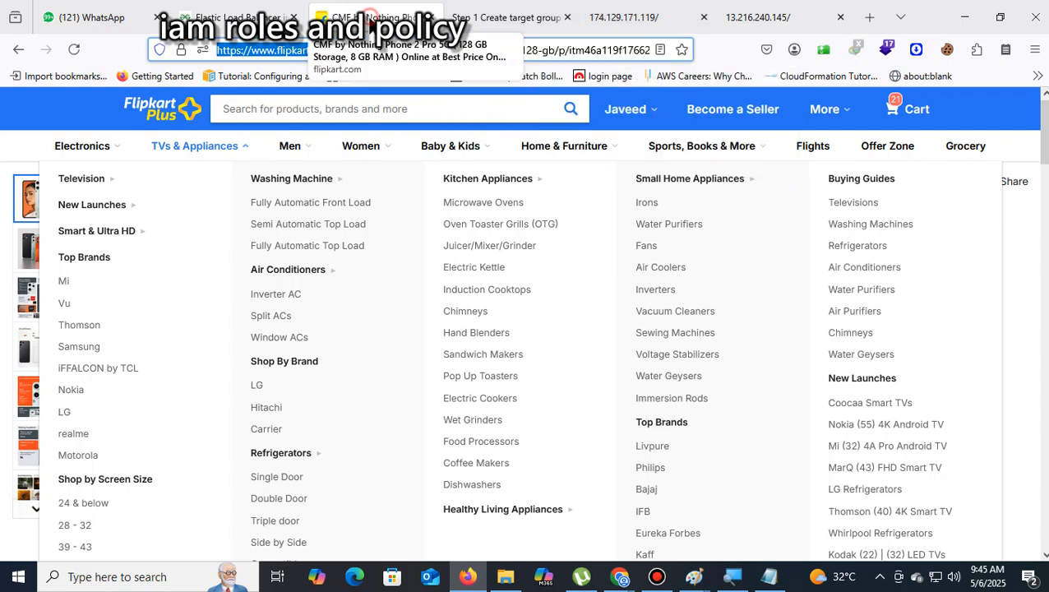
{"action": "mouse_move", "coordinate": [337, 154]}
{"action": "left_click", "coordinate": [505, 17]}
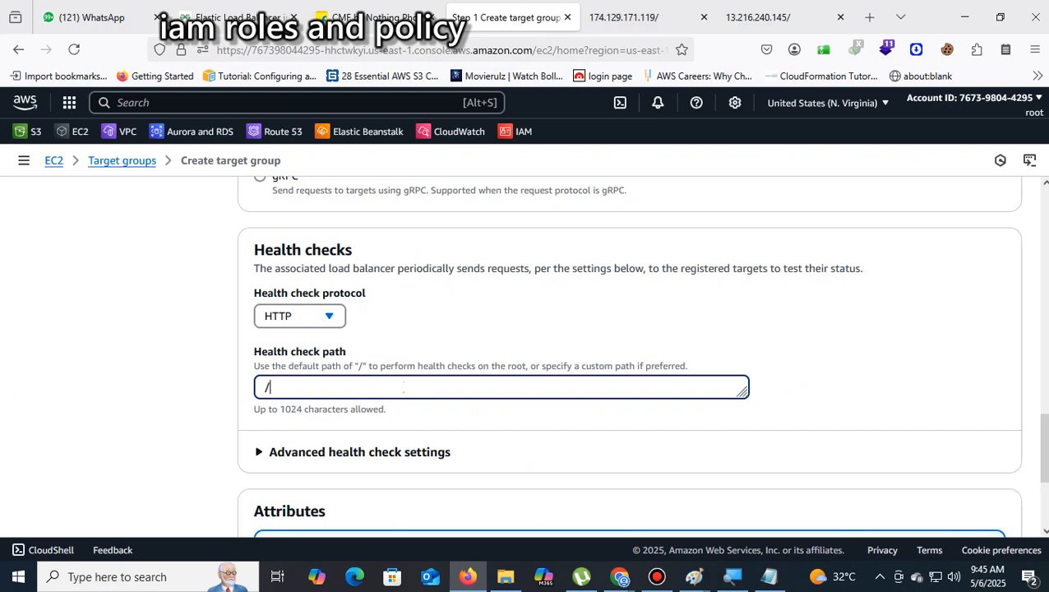
Step: Enter the example path /videos after server-1's address without loading it, remove it again, and return to the target group form
{"action": "left_click", "coordinate": [644, 15]}
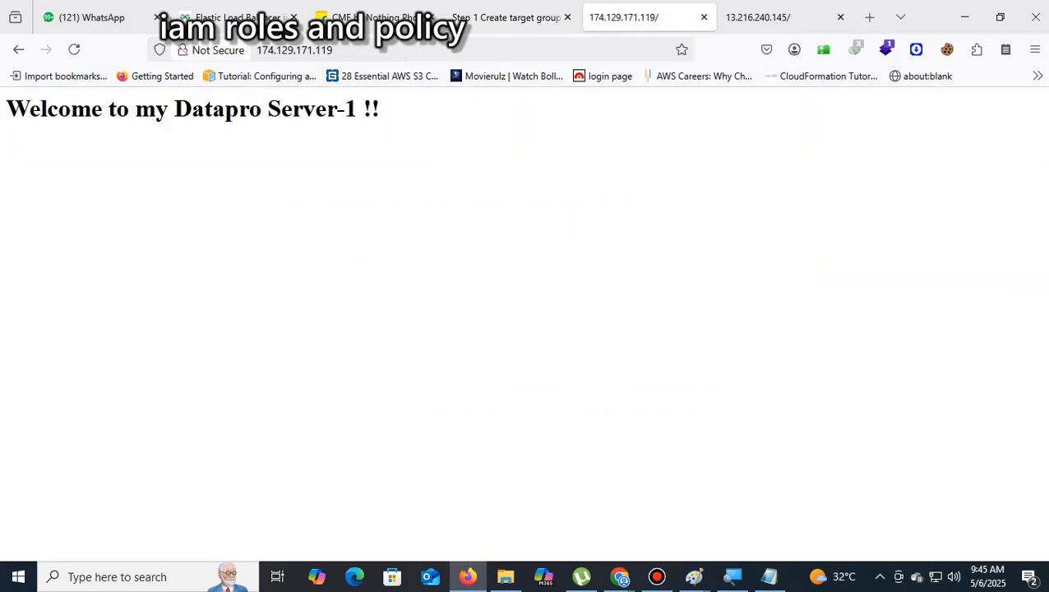
{"action": "left_click", "coordinate": [403, 51]}
{"action": "left_click", "coordinate": [403, 52]}
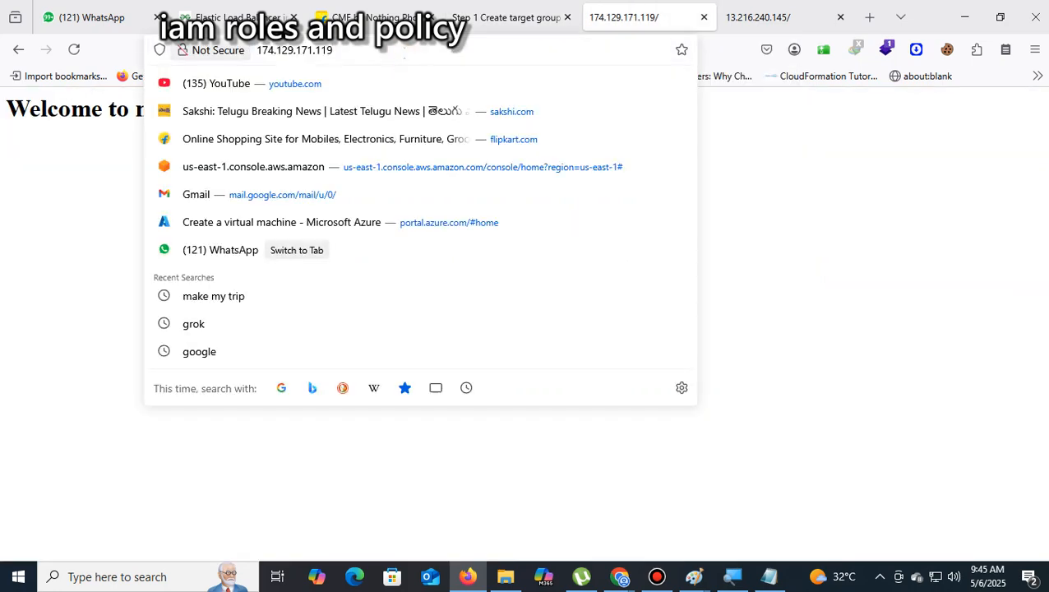
{"action": "type", "text": "/video"}
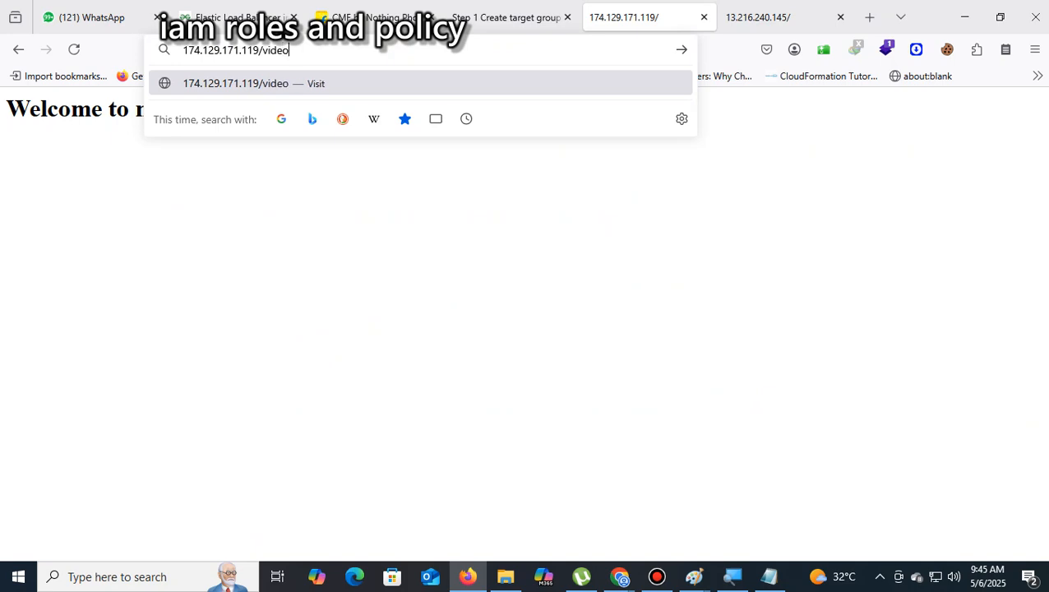
{"action": "type", "text": "s"}
{"action": "key", "text": "BackSpace"}
{"action": "key", "text": "BackSpace"}
{"action": "key", "text": "BackSpace"}
{"action": "key", "text": "BackSpace"}
{"action": "key", "text": "BackSpace"}
{"action": "key", "text": "BackSpace"}
{"action": "key", "text": "BackSpace"}
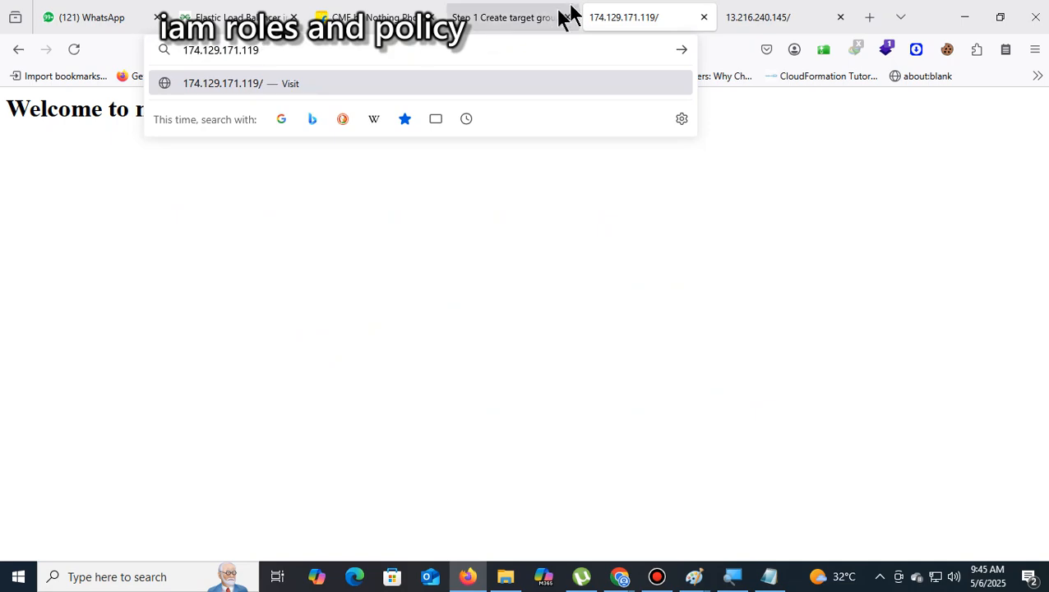
{"action": "left_click", "coordinate": [561, 14]}
Step: Expand the advanced health check settings and review the health check port options and thresholds
{"action": "scroll", "coordinate": [321, 390], "scroll_direction": "down", "scroll_amount": 1}
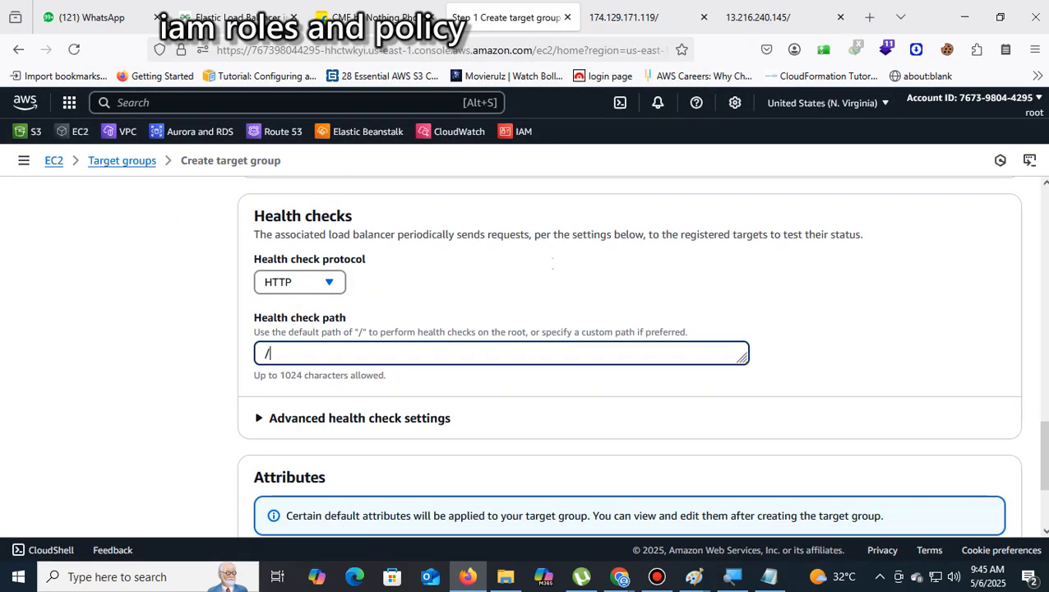
{"action": "scroll", "coordinate": [408, 298], "scroll_direction": "down", "scroll_amount": 3}
{"action": "left_click", "coordinate": [398, 260]}
{"action": "scroll", "coordinate": [567, 294], "scroll_direction": "down", "scroll_amount": 2}
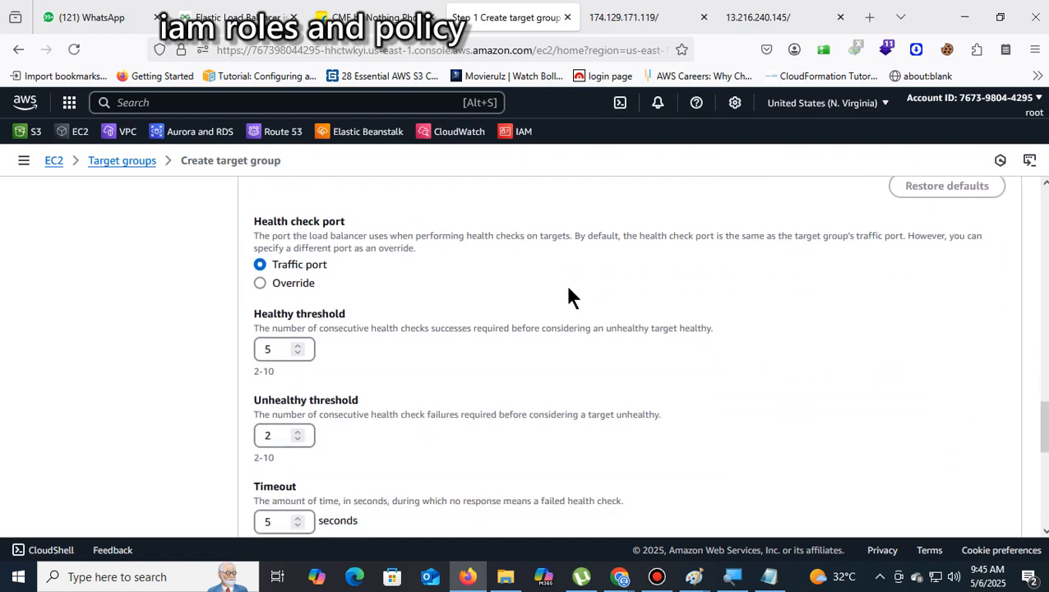
{"action": "scroll", "coordinate": [567, 292], "scroll_direction": "up", "scroll_amount": 2}
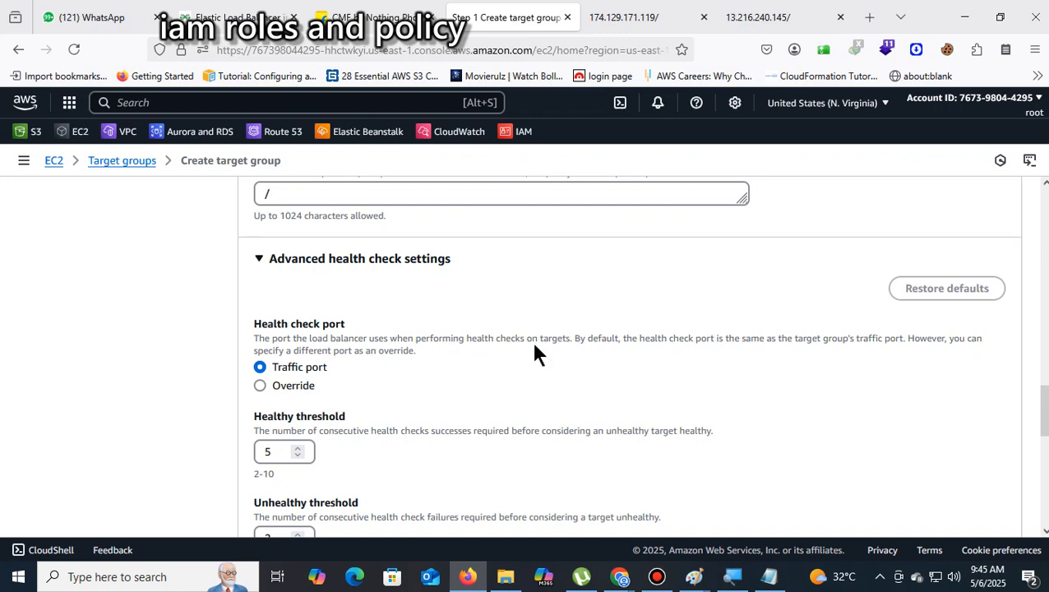
{"action": "scroll", "coordinate": [533, 345], "scroll_direction": "down", "scroll_amount": 5}
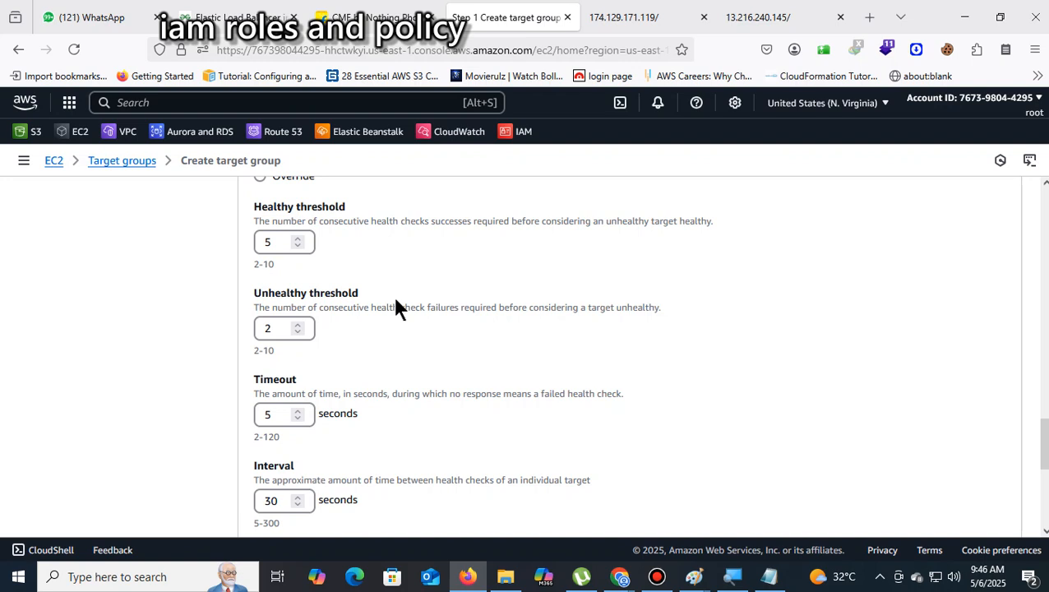
{"action": "scroll", "coordinate": [301, 296], "scroll_direction": "up", "scroll_amount": 3}
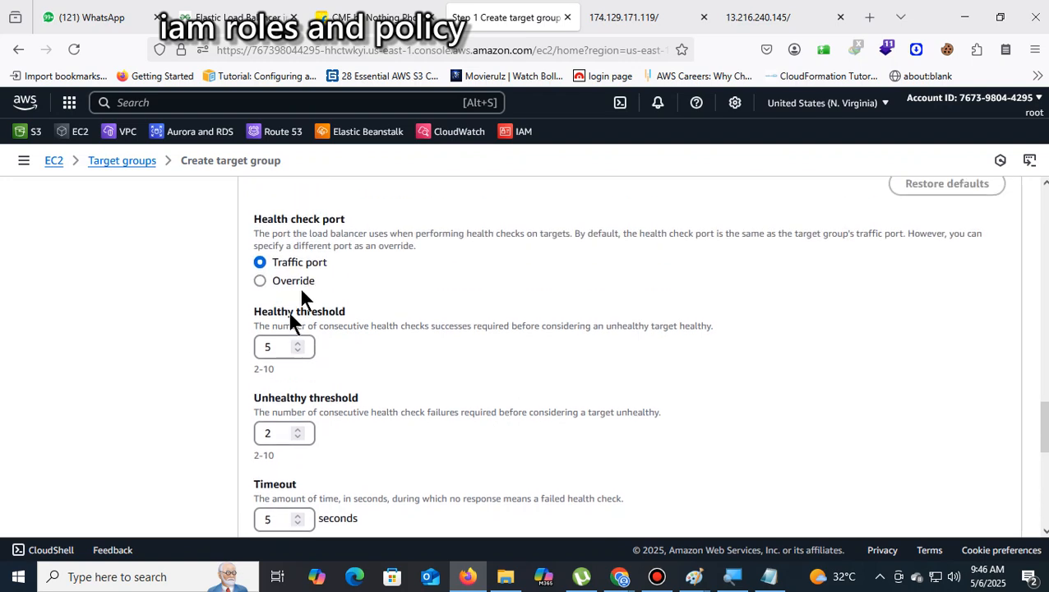
Step: Examine the healthy threshold's value, description and allowed range
{"action": "left_click_drag", "start_coordinate": [275, 347], "coordinate": [252, 351]}
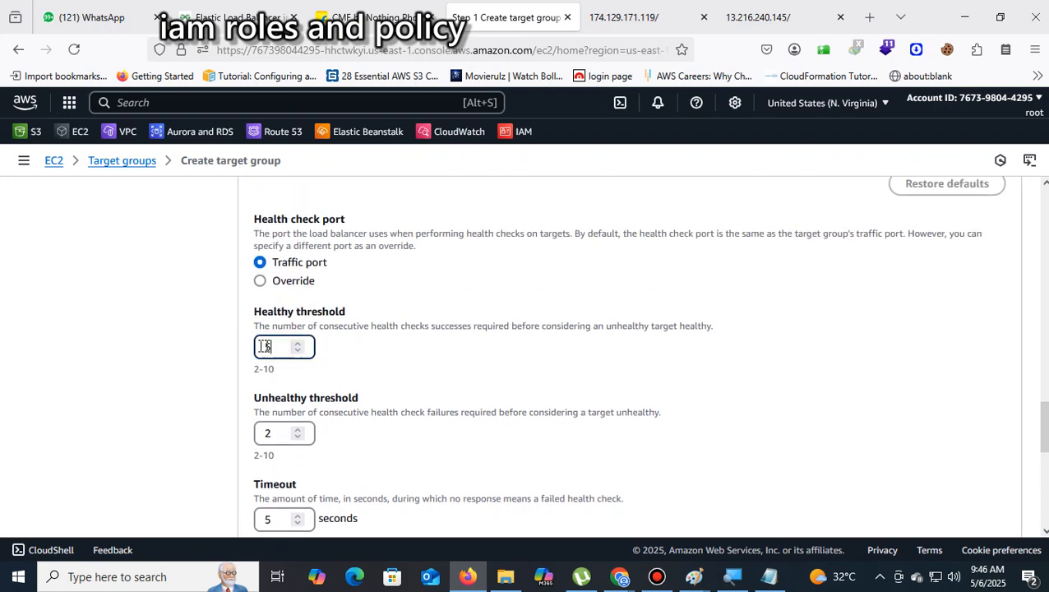
{"action": "left_click", "coordinate": [281, 374]}
{"action": "left_click_drag", "start_coordinate": [259, 326], "coordinate": [716, 327]}
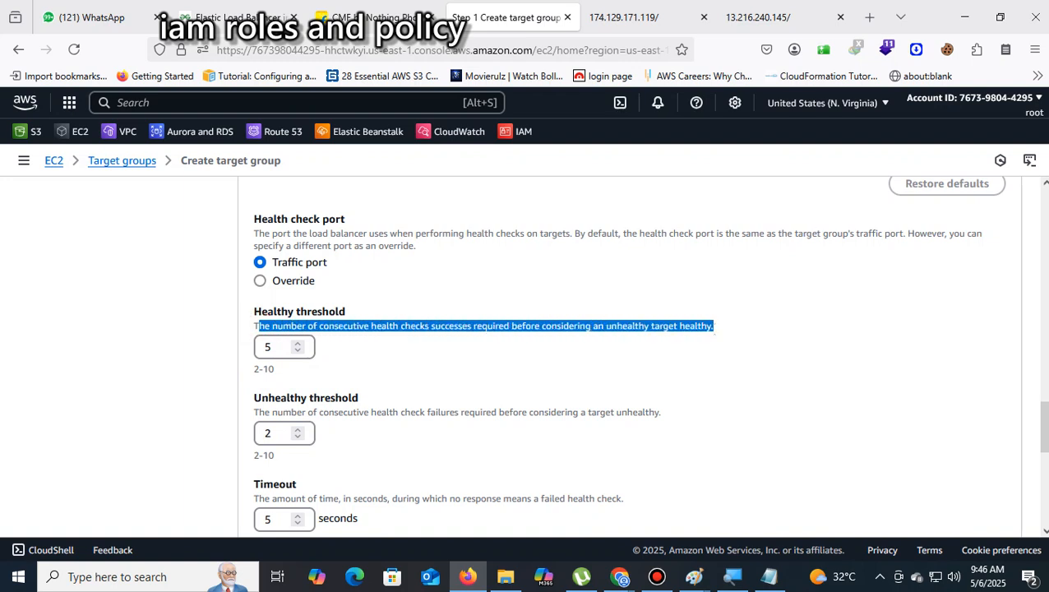
{"action": "left_click", "coordinate": [712, 329]}
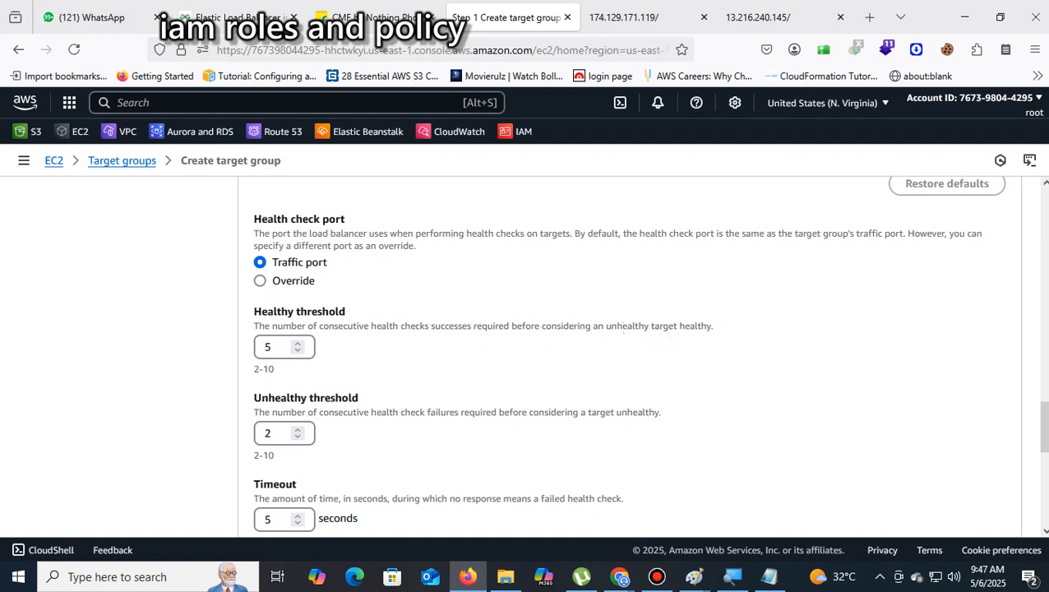
{"action": "mouse_move", "coordinate": [255, 318]}
{"action": "left_mouse_down"}
{"action": "mouse_move", "coordinate": [262, 328]}
{"action": "mouse_move", "coordinate": [472, 326]}
{"action": "mouse_move", "coordinate": [532, 342]}
{"action": "mouse_move", "coordinate": [593, 328]}
{"action": "left_mouse_up"}
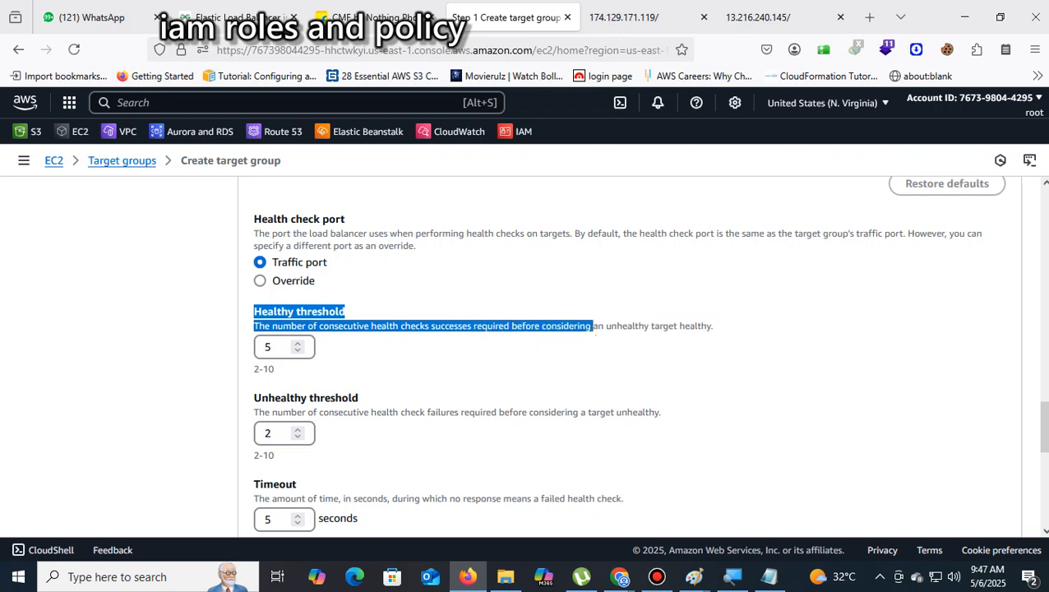
{"action": "left_click", "coordinate": [532, 366]}
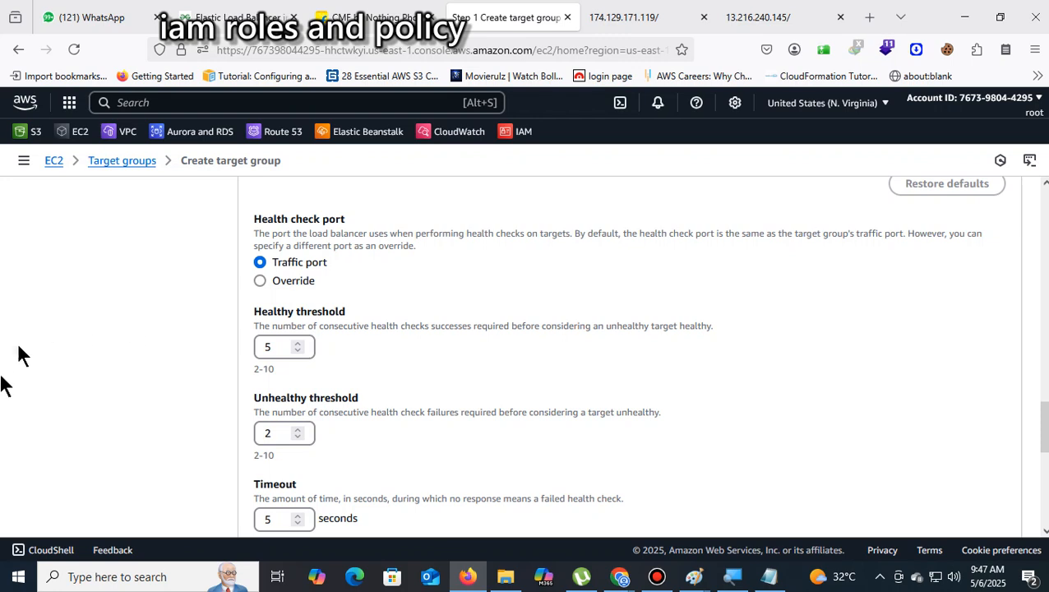
{"action": "left_click_drag", "start_coordinate": [276, 376], "coordinate": [234, 374]}
{"action": "left_click", "coordinate": [321, 384]}
Step: Examine the unhealthy threshold and the timeout setting, including what counts as a failed health check
{"action": "scroll", "coordinate": [317, 387], "scroll_direction": "down", "scroll_amount": 2}
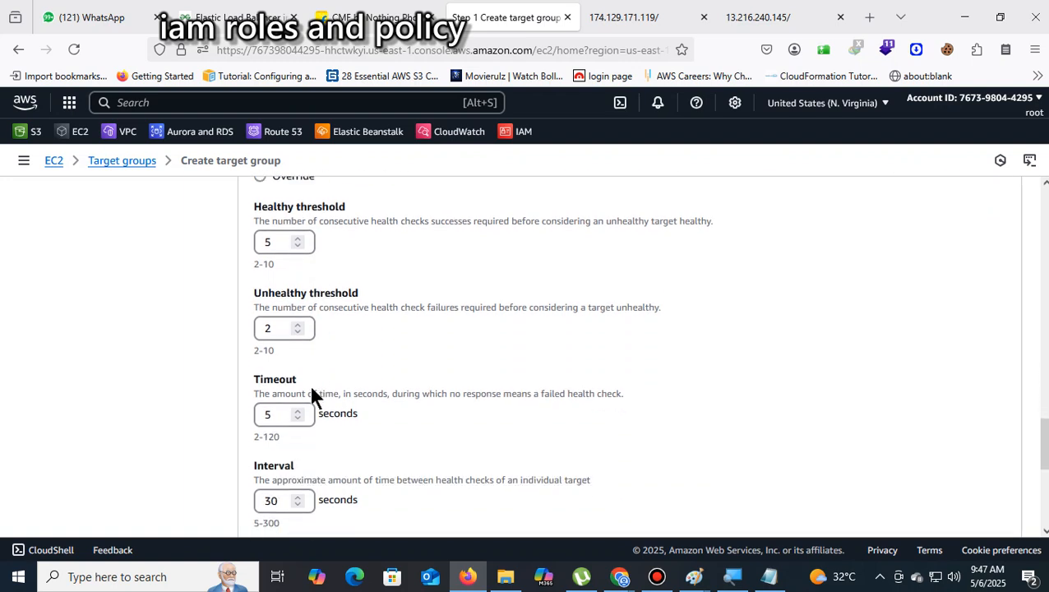
{"action": "left_click_drag", "start_coordinate": [283, 348], "coordinate": [251, 333]}
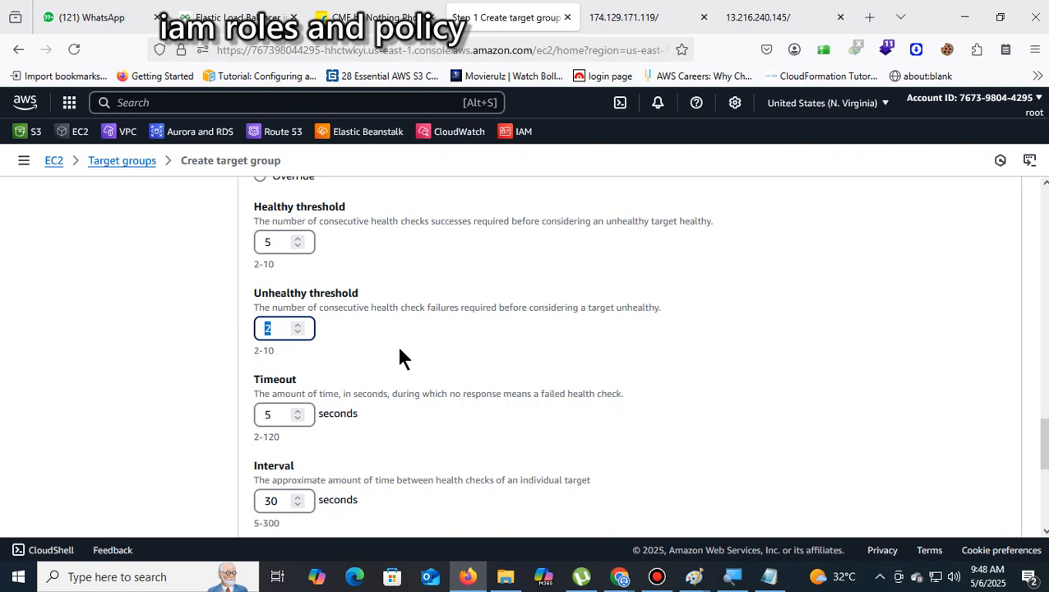
{"action": "scroll", "coordinate": [362, 391], "scroll_direction": "down", "scroll_amount": 3}
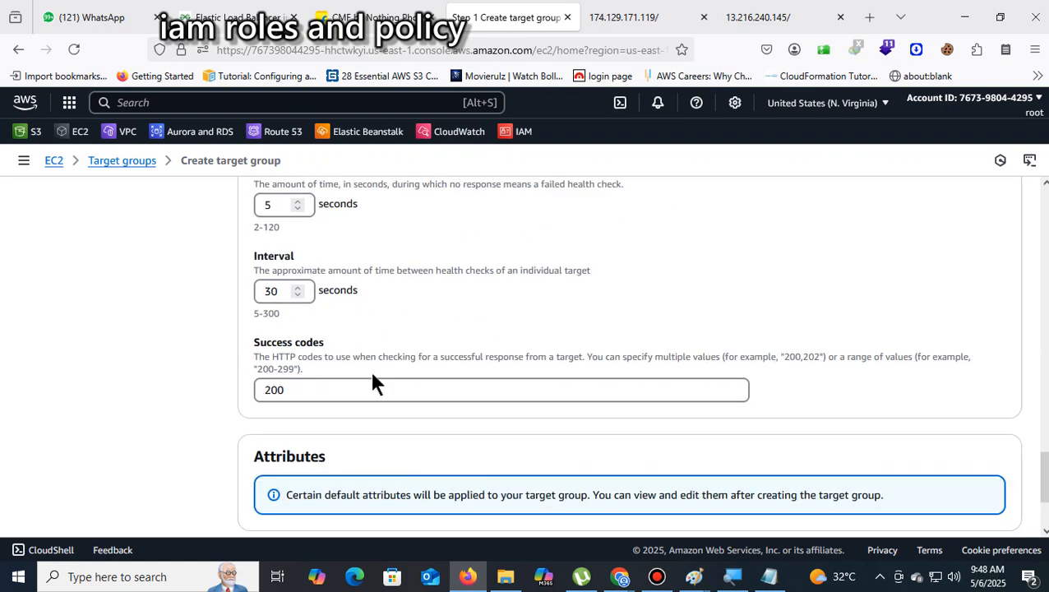
{"action": "scroll", "coordinate": [375, 382], "scroll_direction": "up", "scroll_amount": 3}
{"action": "key", "text": "Tab"}
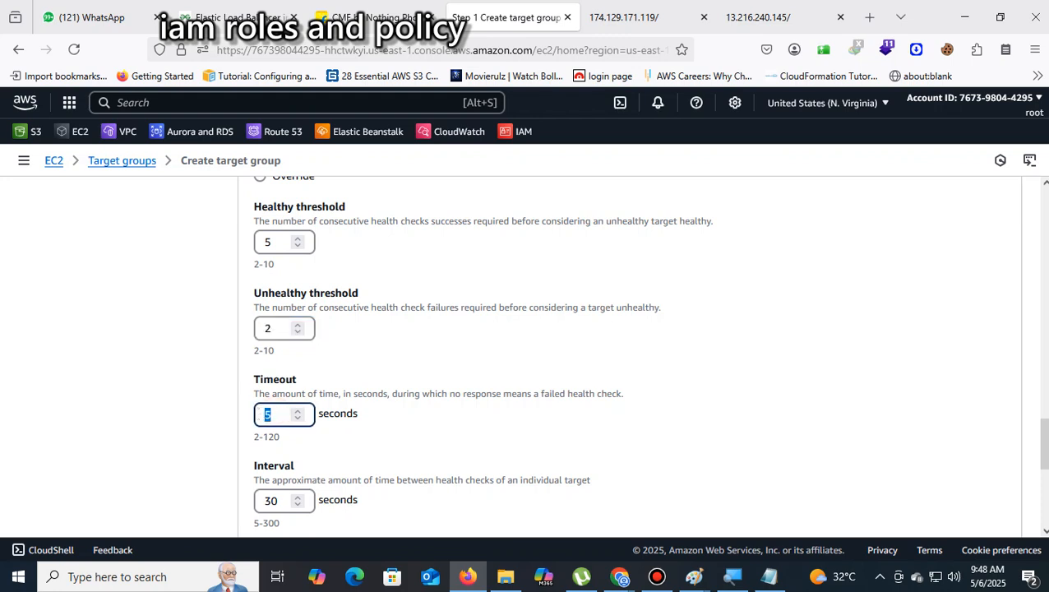
{"action": "scroll", "coordinate": [627, 372], "scroll_direction": "down", "scroll_amount": 2}
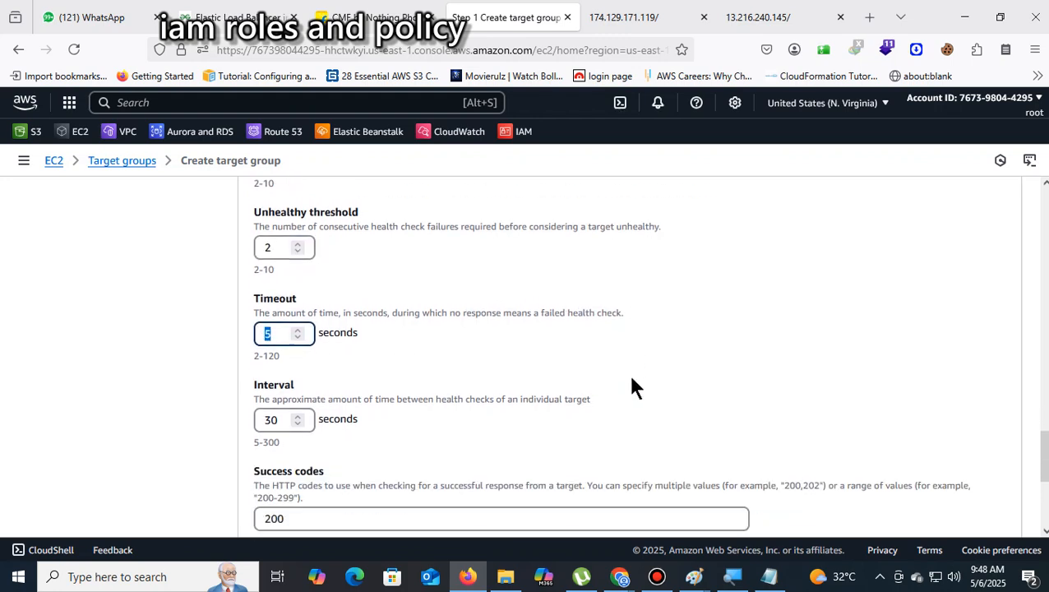
{"action": "left_click", "coordinate": [625, 281]}
{"action": "left_click_drag", "start_coordinate": [607, 287], "coordinate": [537, 290]}
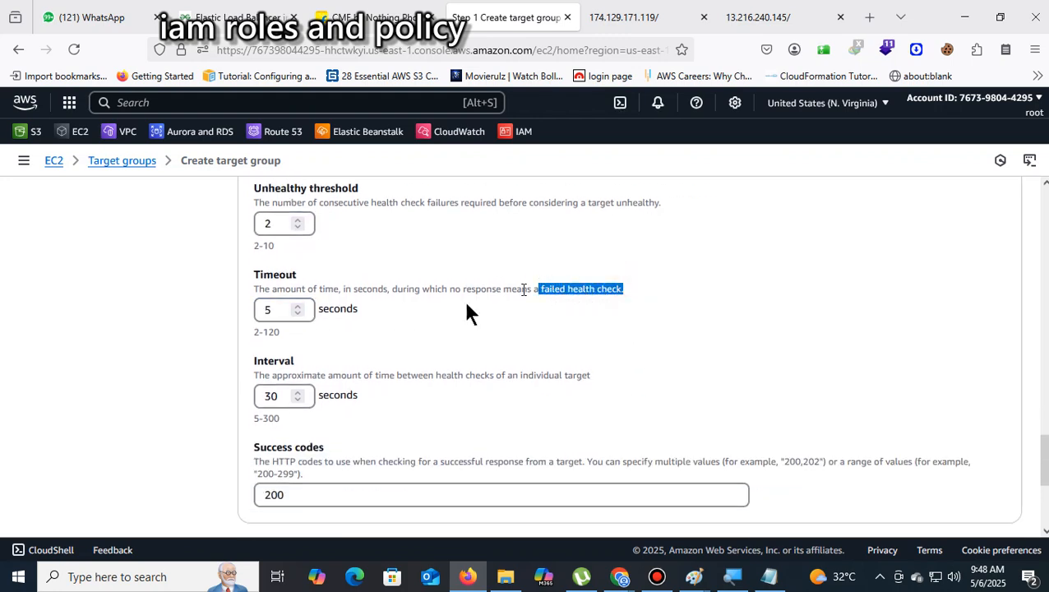
{"action": "left_click", "coordinate": [269, 313]}
{"action": "double_click", "coordinate": [267, 311]}
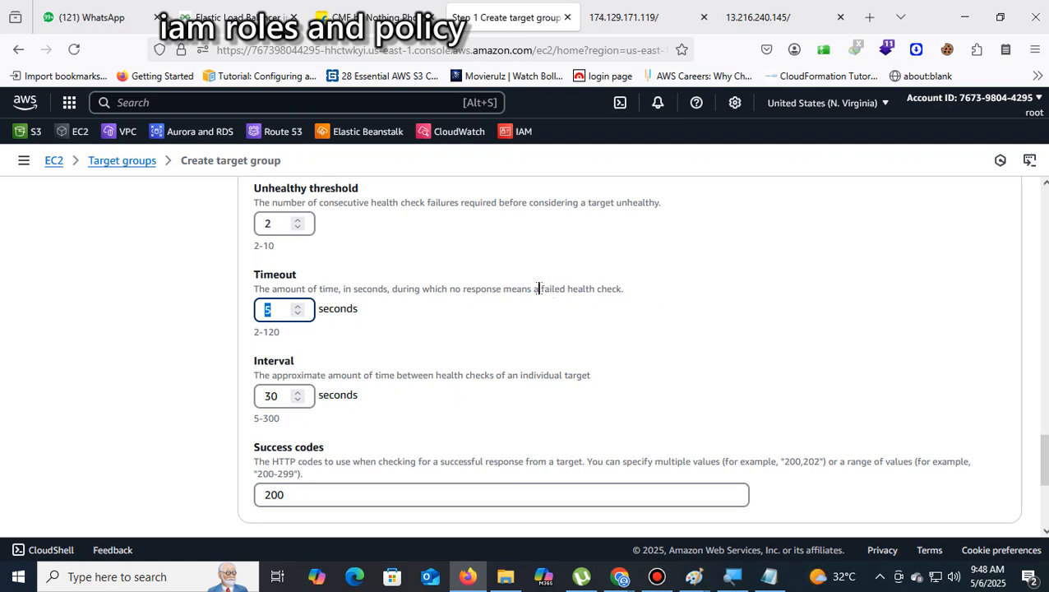
{"action": "left_click_drag", "start_coordinate": [538, 289], "coordinate": [623, 289]}
{"action": "left_click", "coordinate": [609, 324]}
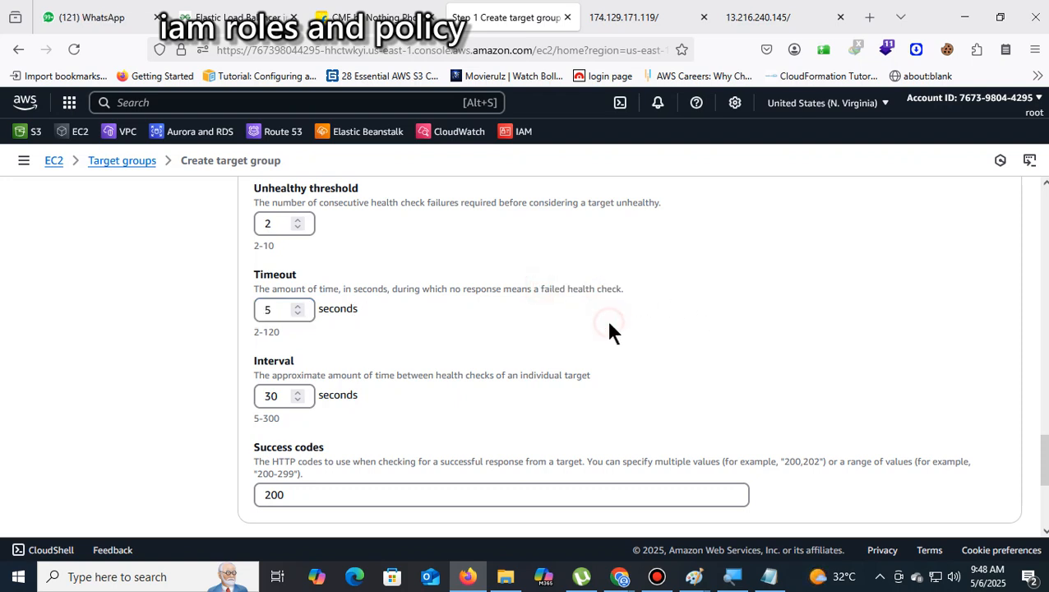
Step: Compare the unhealthy threshold with the interval setting and read how the time between health checks is described
{"action": "scroll", "coordinate": [591, 337], "scroll_direction": "up", "scroll_amount": 3}
{"action": "left_click_drag", "start_coordinate": [275, 434], "coordinate": [242, 433]}
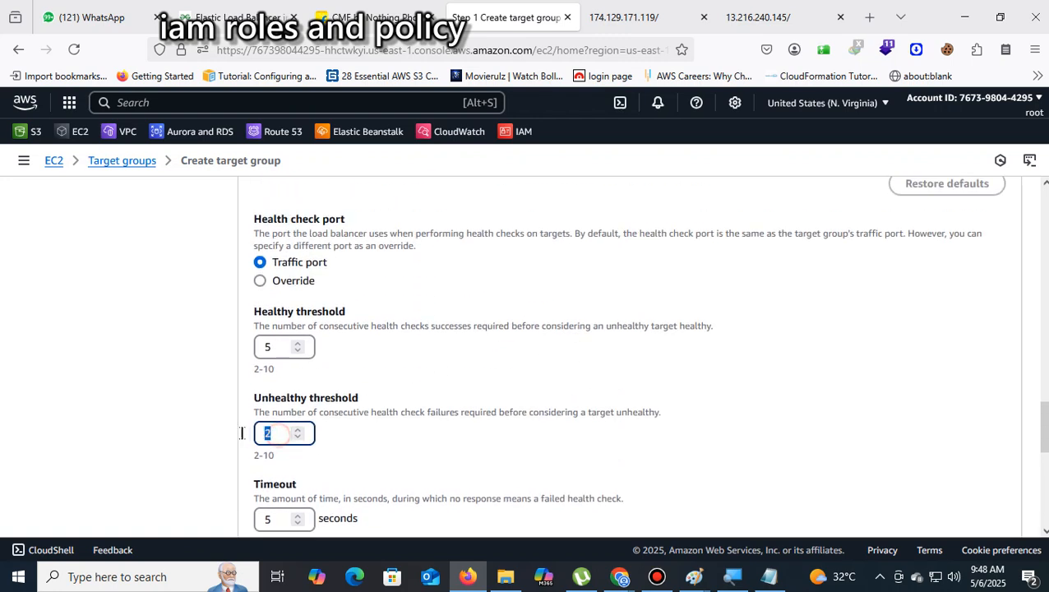
{"action": "scroll", "coordinate": [483, 425], "scroll_direction": "down", "scroll_amount": 3}
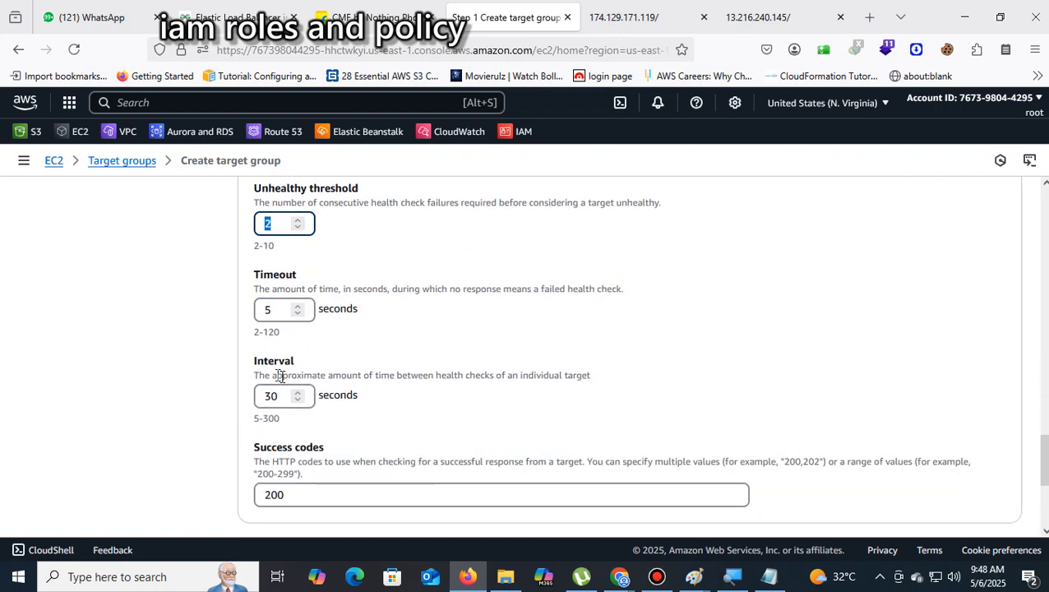
{"action": "left_click_drag", "start_coordinate": [246, 371], "coordinate": [465, 375]}
{"action": "left_click", "coordinate": [535, 403]}
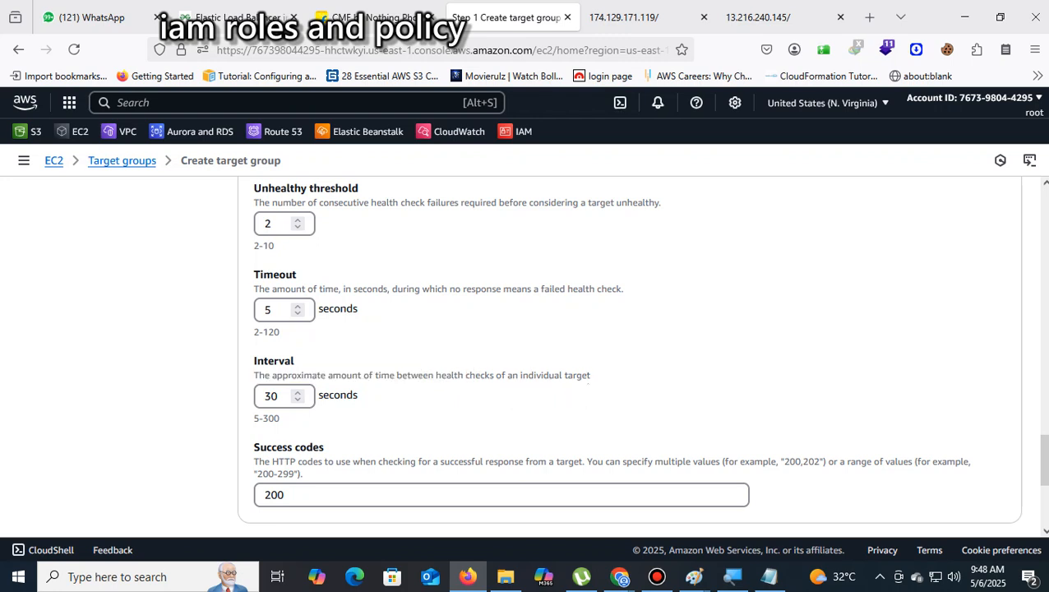
{"action": "left_click_drag", "start_coordinate": [588, 375], "coordinate": [375, 375]}
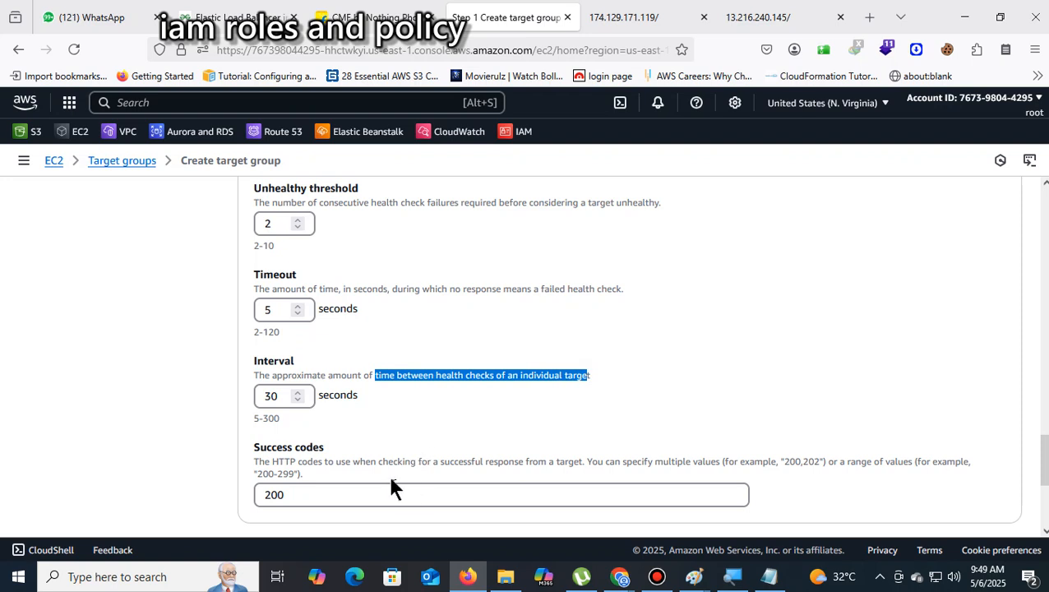
Step: Keep 200 as the success code and continue to registering targets for the target group
{"action": "double_click", "coordinate": [297, 502]}
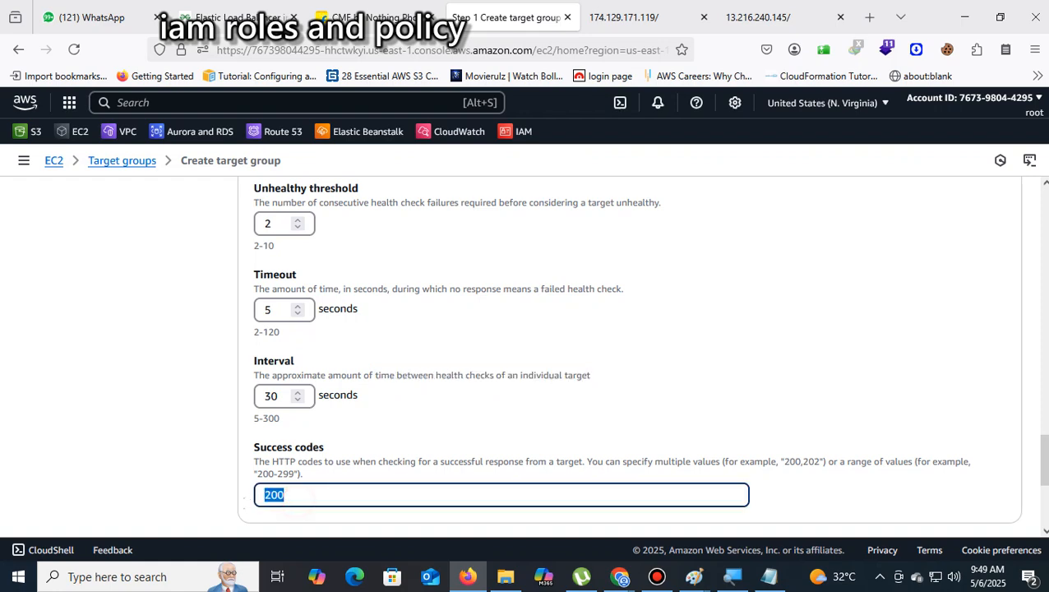
{"action": "scroll", "coordinate": [856, 325], "scroll_direction": "down", "scroll_amount": 3}
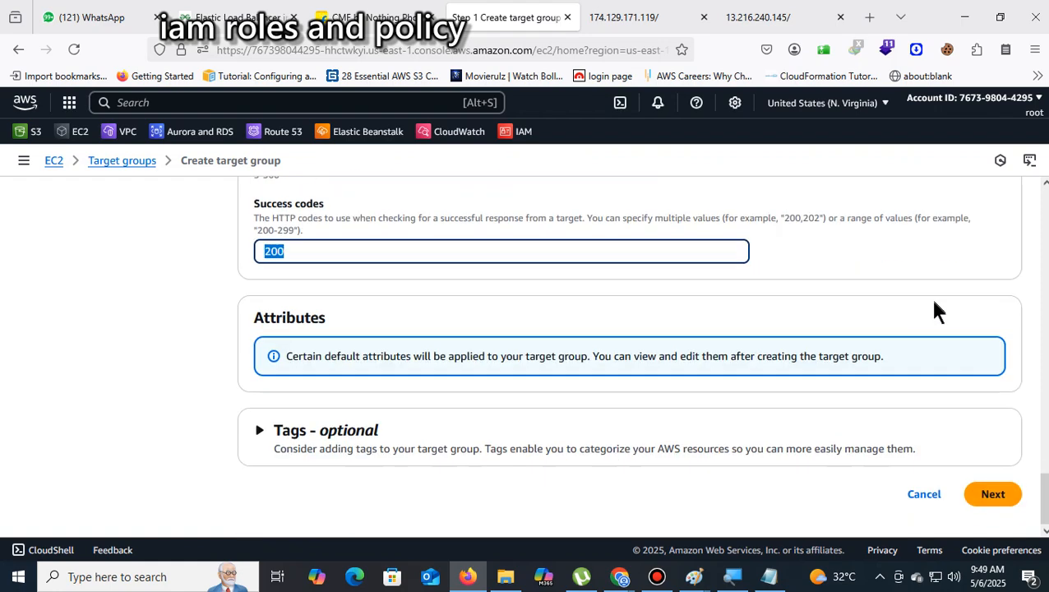
{"action": "left_click", "coordinate": [978, 500]}
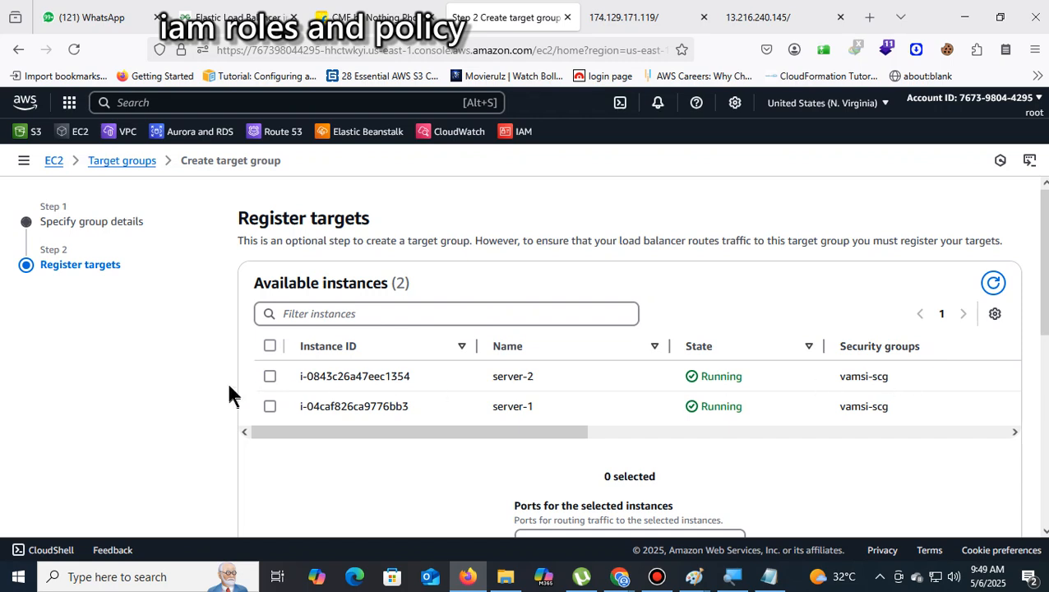
Step: Add server-1 and server-2 as pending targets on port 80 and create the target group
{"action": "left_click", "coordinate": [270, 346]}
{"action": "scroll", "coordinate": [867, 368], "scroll_direction": "down", "scroll_amount": 3}
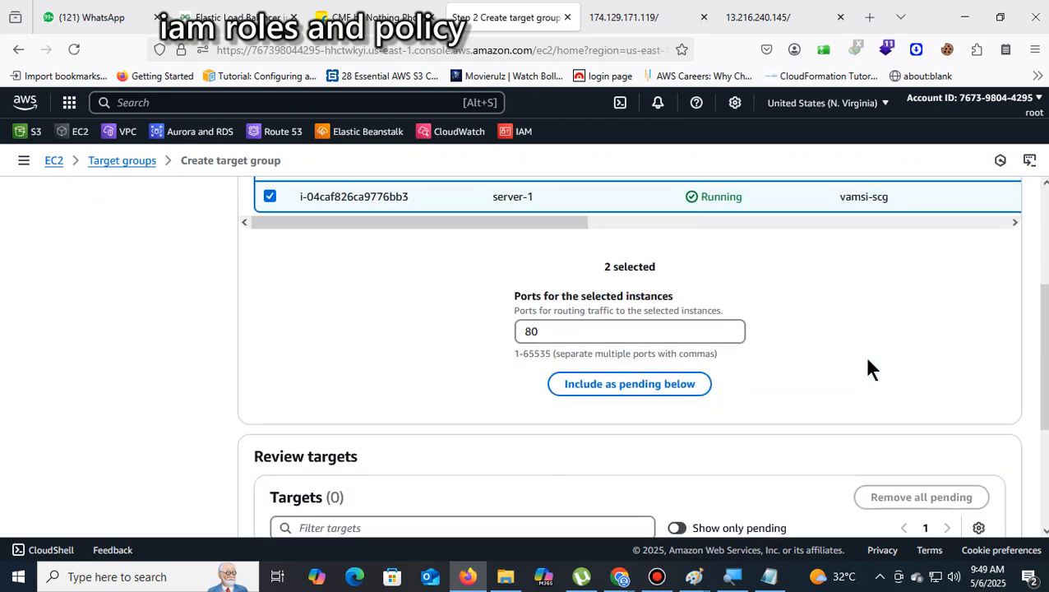
{"action": "left_click", "coordinate": [656, 386]}
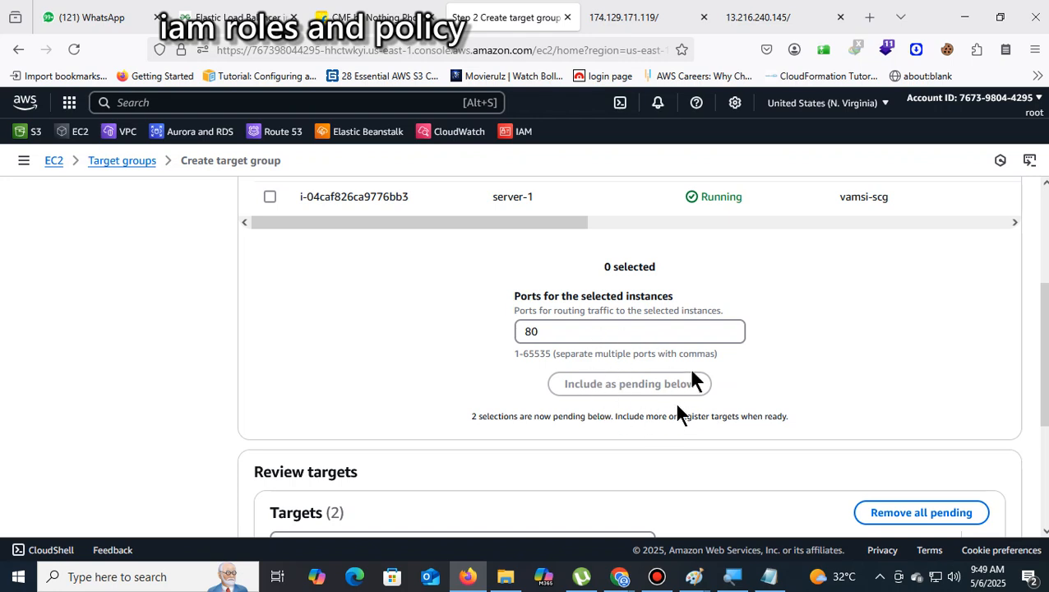
{"action": "scroll", "coordinate": [762, 349], "scroll_direction": "down", "scroll_amount": 3}
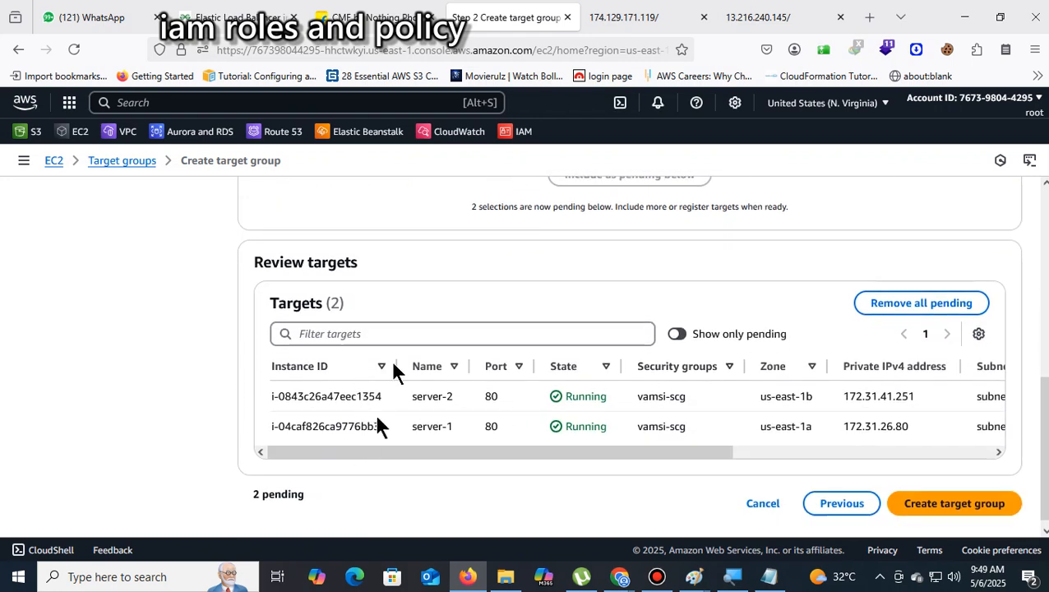
{"action": "left_click", "coordinate": [911, 502]}
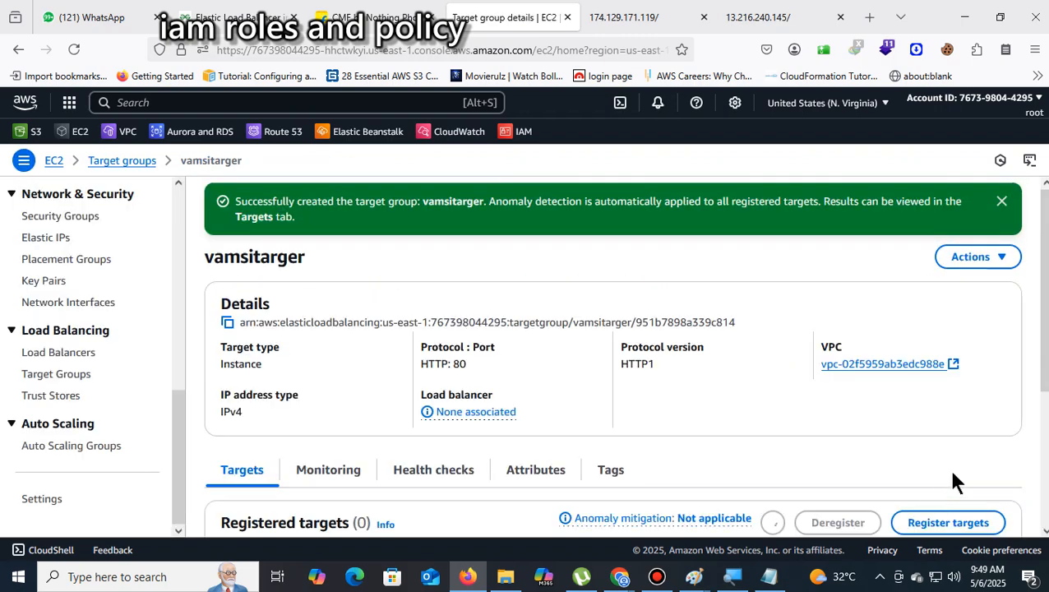
Step: Examine the new target group's registered targets, monitoring, health checks, attributes and tags
{"action": "scroll", "coordinate": [946, 473], "scroll_direction": "down", "scroll_amount": 3}
{"action": "scroll", "coordinate": [398, 352], "scroll_direction": "down", "scroll_amount": 2}
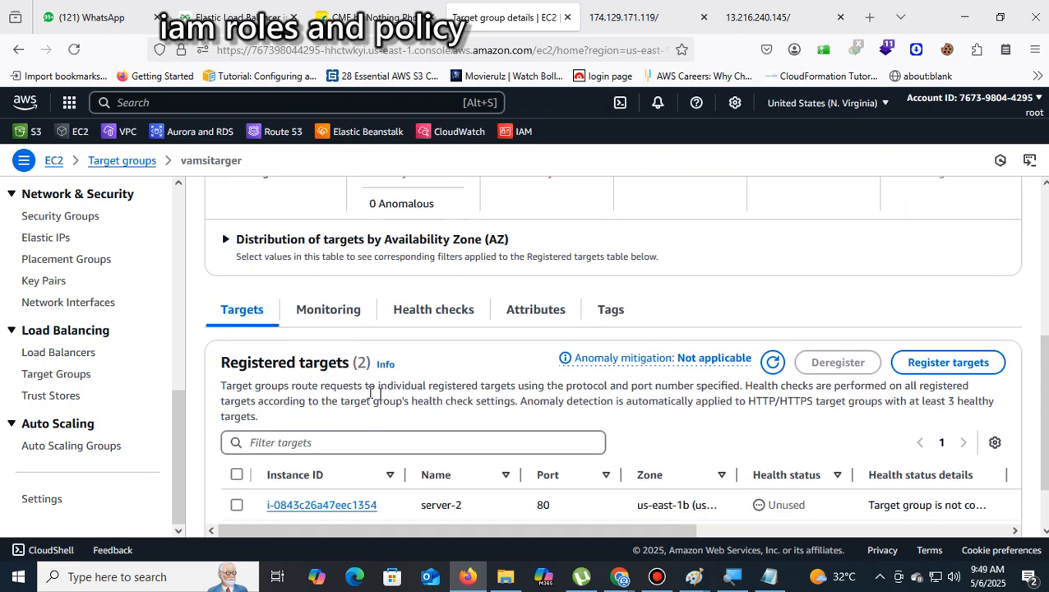
{"action": "left_click", "coordinate": [327, 304]}
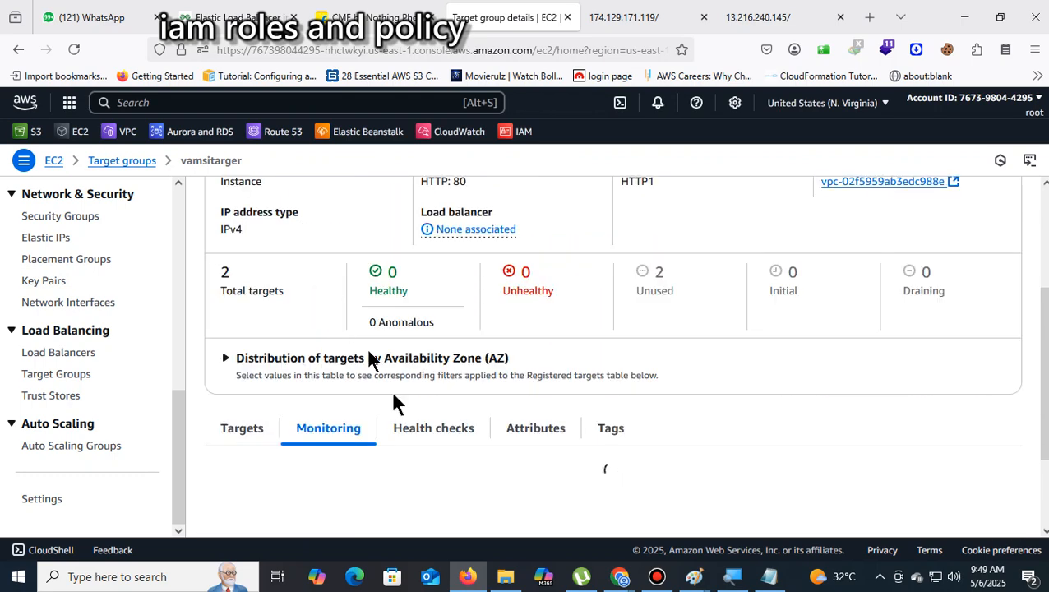
{"action": "left_click", "coordinate": [416, 434]}
{"action": "left_click", "coordinate": [541, 434]}
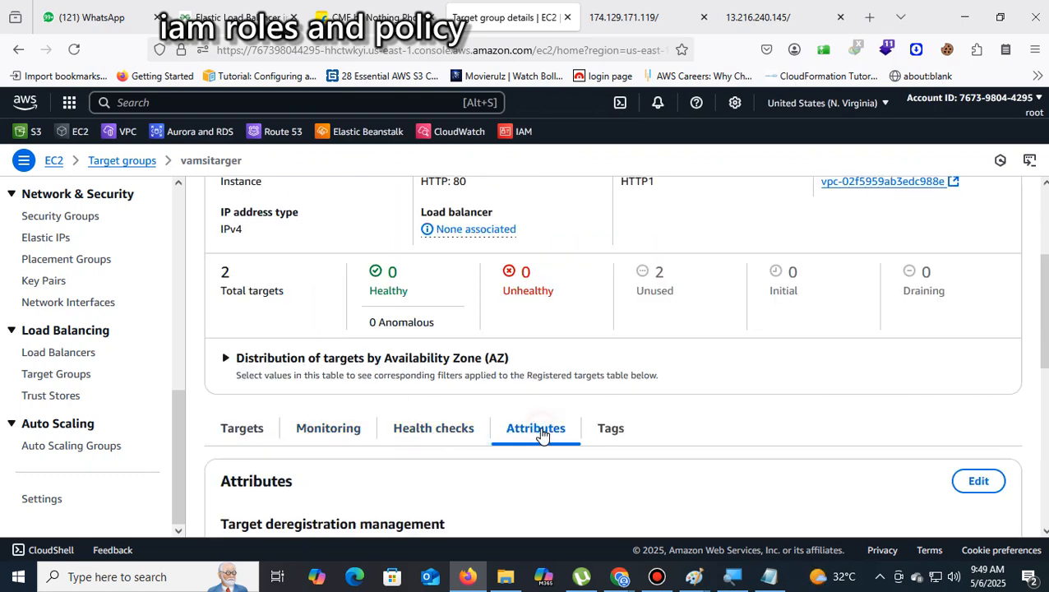
{"action": "left_click", "coordinate": [625, 433]}
{"action": "scroll", "coordinate": [708, 424], "scroll_direction": "down", "scroll_amount": 2}
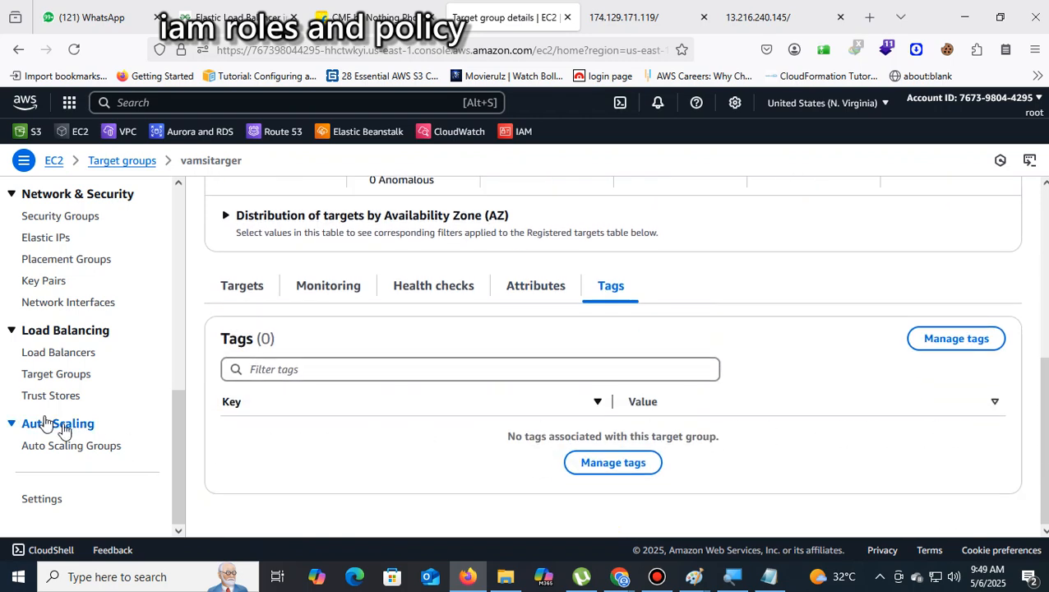
Step: Go to the load balancers list and start creating a load balancer
{"action": "left_click", "coordinate": [78, 359]}
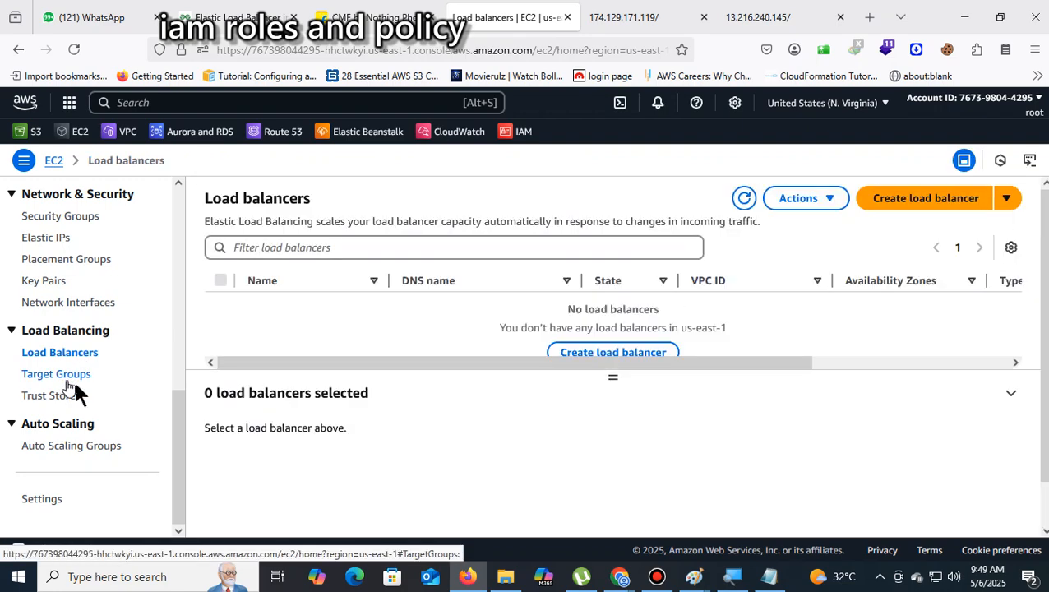
{"action": "left_click_drag", "start_coordinate": [336, 197], "coordinate": [206, 198]}
{"action": "left_click", "coordinate": [954, 204]}
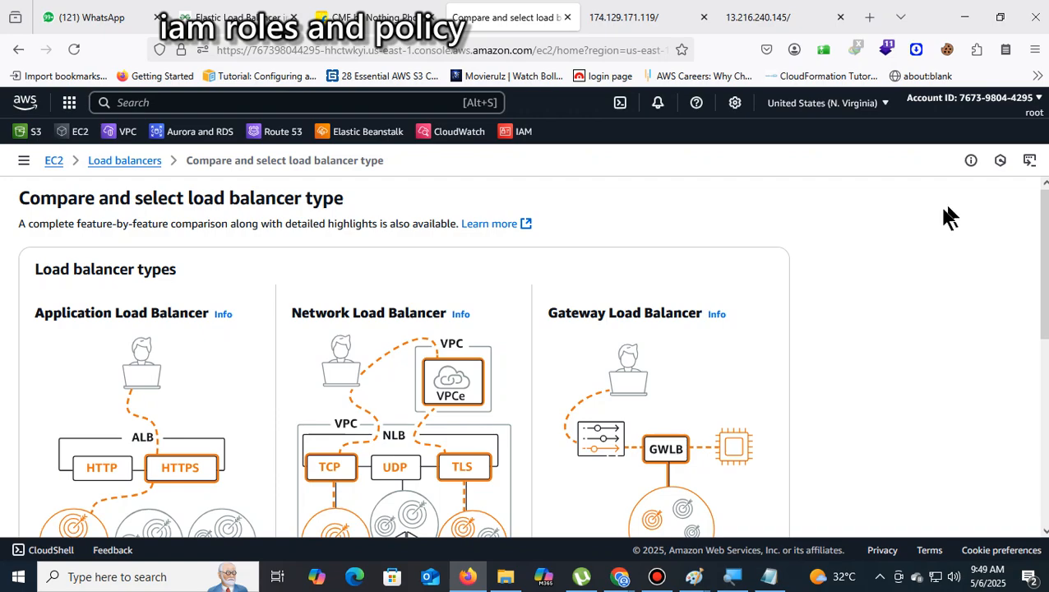
Step: Compare the Application, Network, Gateway and Classic Load Balancer types, including their diagrams, supported protocols and use cases
{"action": "scroll", "coordinate": [820, 432], "scroll_direction": "down", "scroll_amount": 5}
{"action": "scroll", "coordinate": [819, 432], "scroll_direction": "up", "scroll_amount": 4}
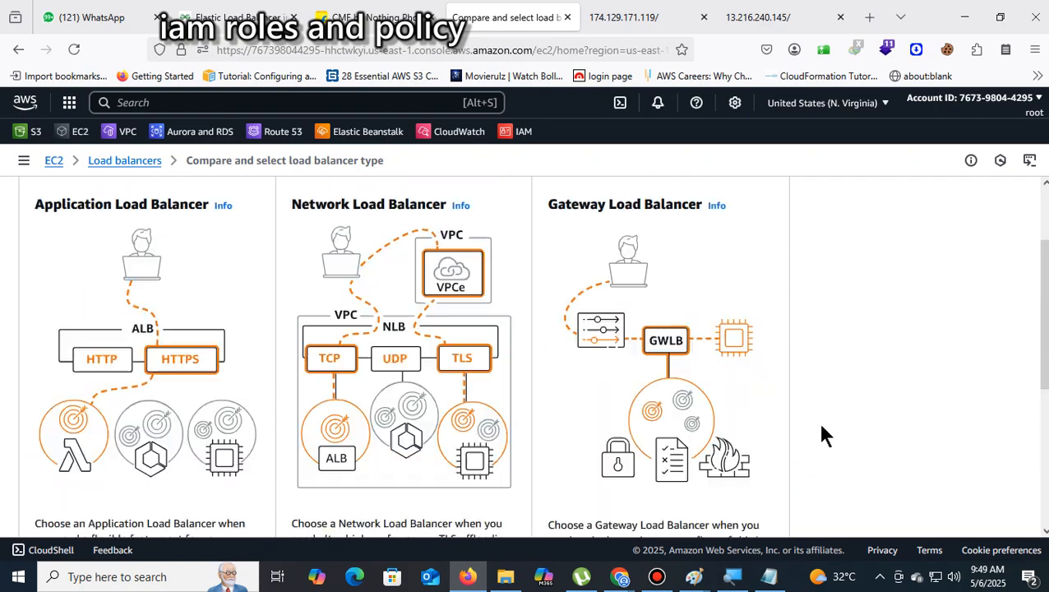
{"action": "scroll", "coordinate": [823, 436], "scroll_direction": "up", "scroll_amount": 2}
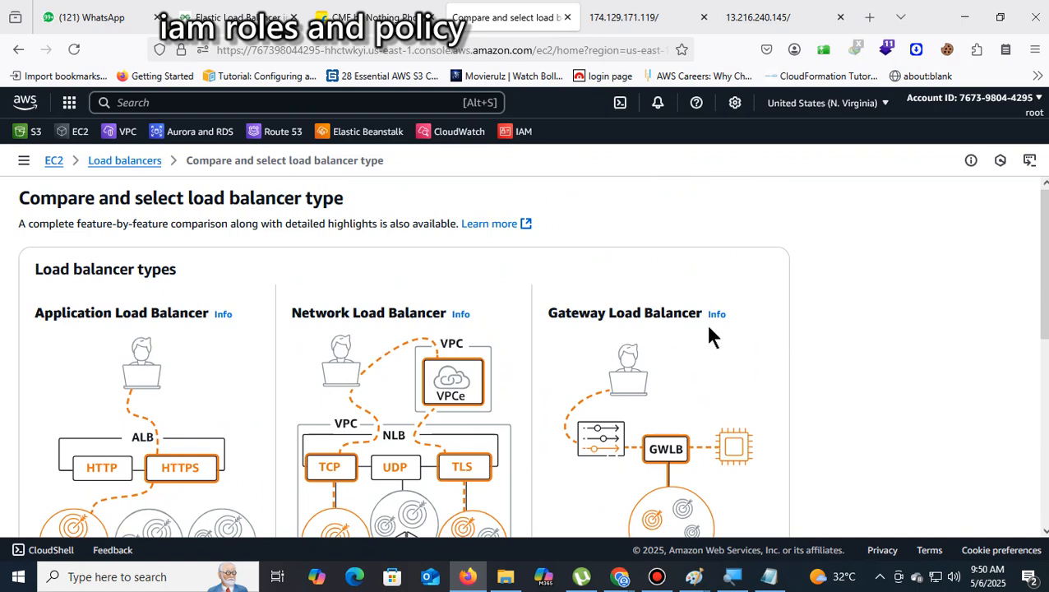
{"action": "scroll", "coordinate": [709, 335], "scroll_direction": "down", "scroll_amount": 5}
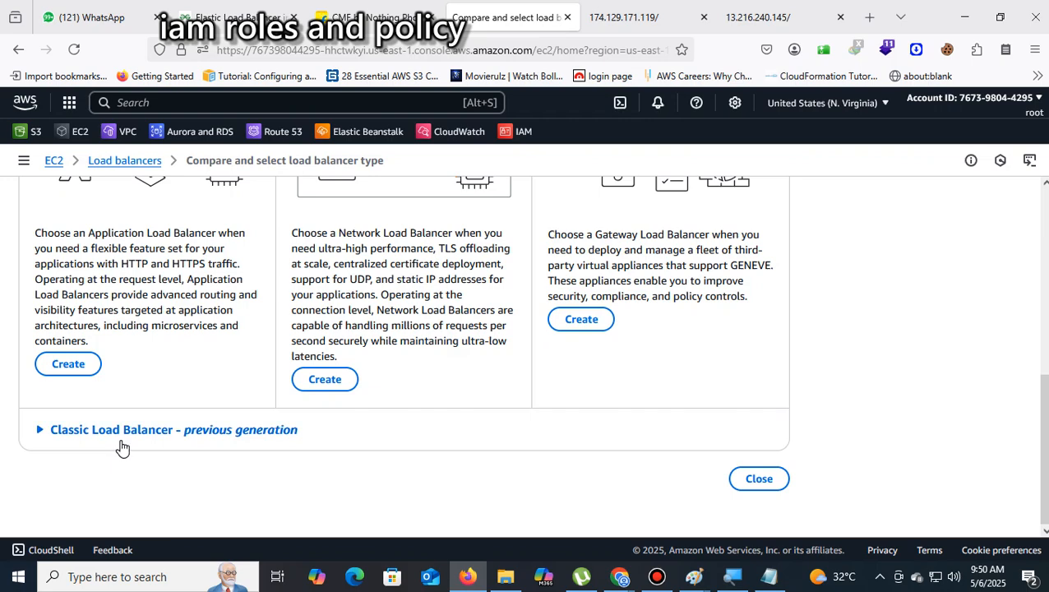
{"action": "scroll", "coordinate": [511, 431], "scroll_direction": "up", "scroll_amount": 3}
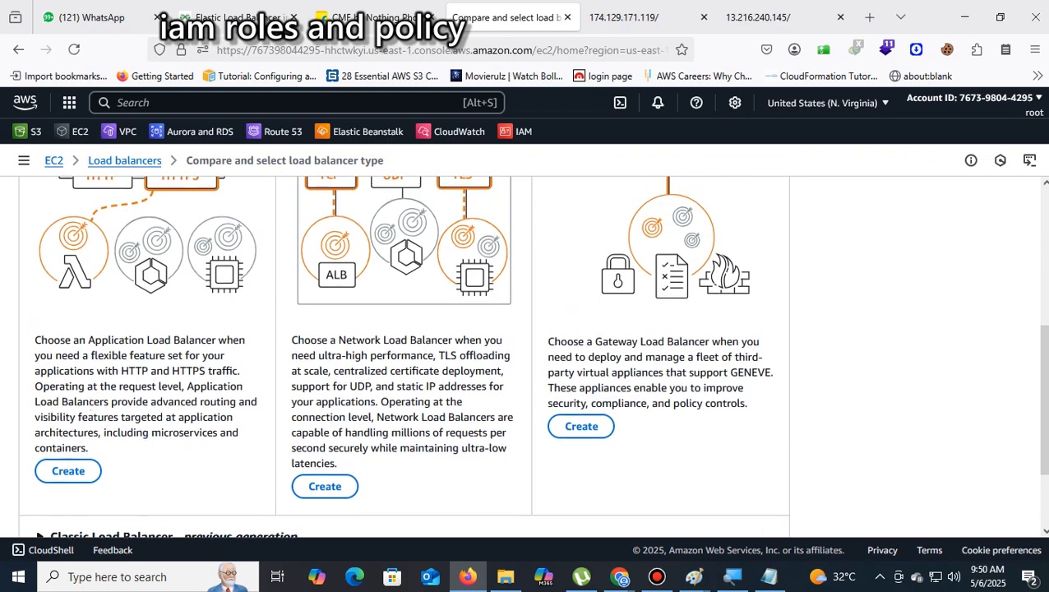
{"action": "scroll", "coordinate": [72, 406], "scroll_direction": "up", "scroll_amount": 2}
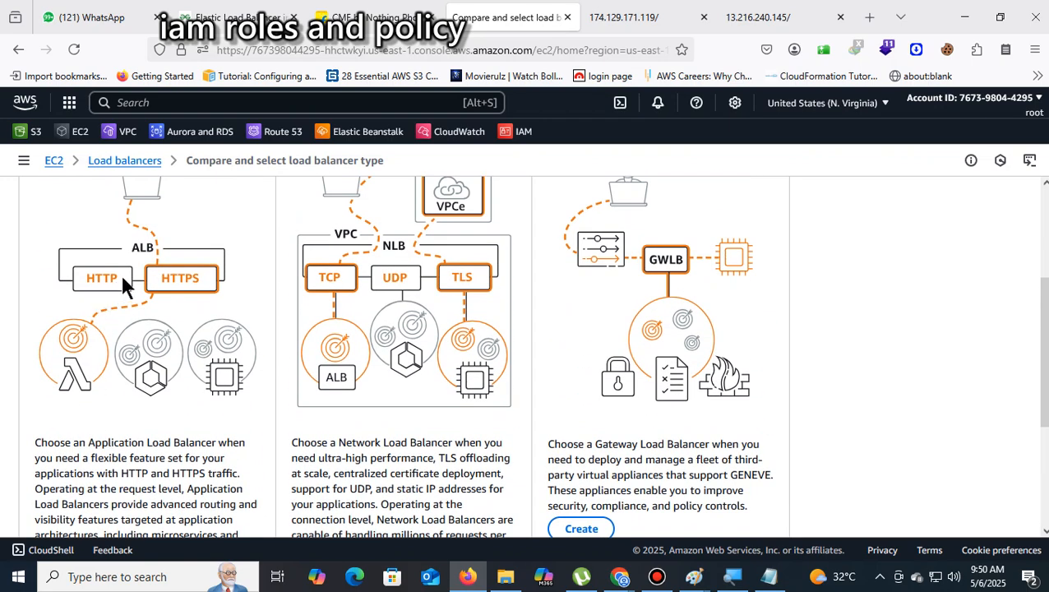
{"action": "left_click_drag", "start_coordinate": [121, 274], "coordinate": [96, 281]}
{"action": "scroll", "coordinate": [381, 288], "scroll_direction": "up", "scroll_amount": 3}
{"action": "scroll", "coordinate": [364, 400], "scroll_direction": "down", "scroll_amount": 1}
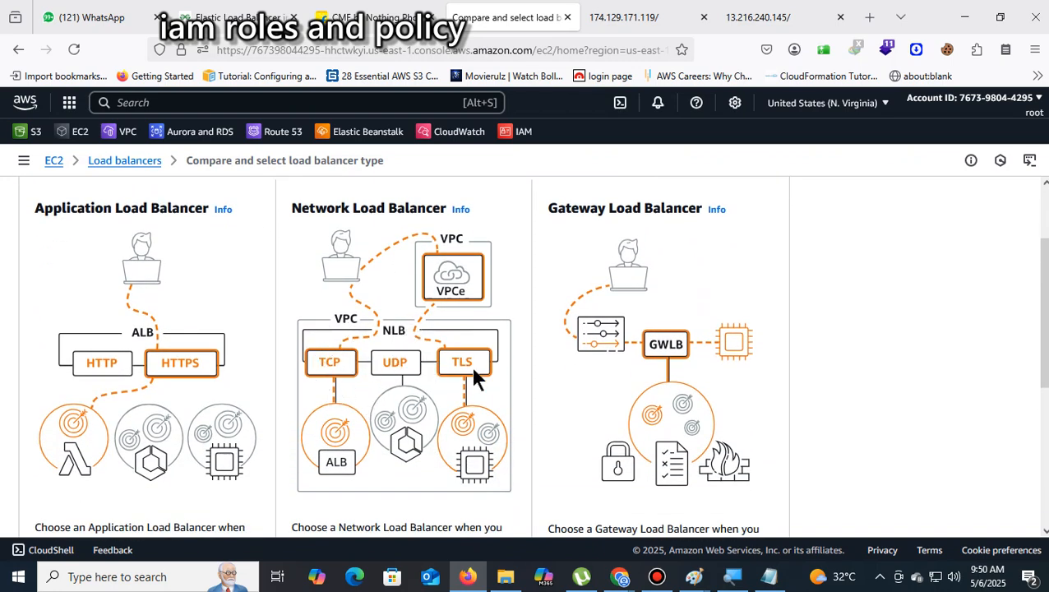
{"action": "scroll", "coordinate": [130, 362], "scroll_direction": "down", "scroll_amount": 3}
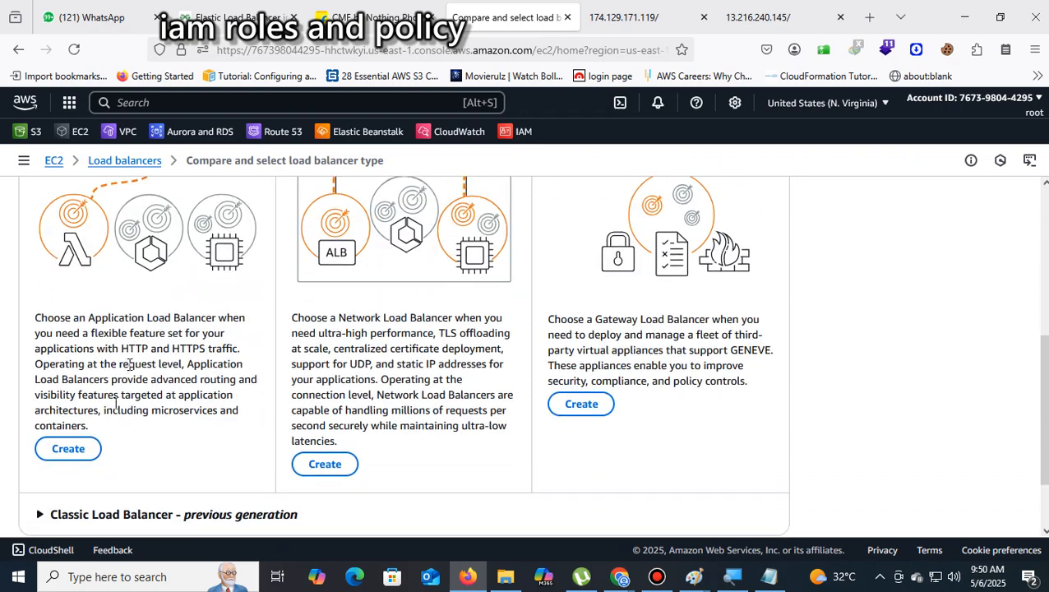
Step: Start an Application Load Balancer named vamsielb, keeping the internet-facing scheme and the IPv4 address type
{"action": "left_click", "coordinate": [69, 451]}
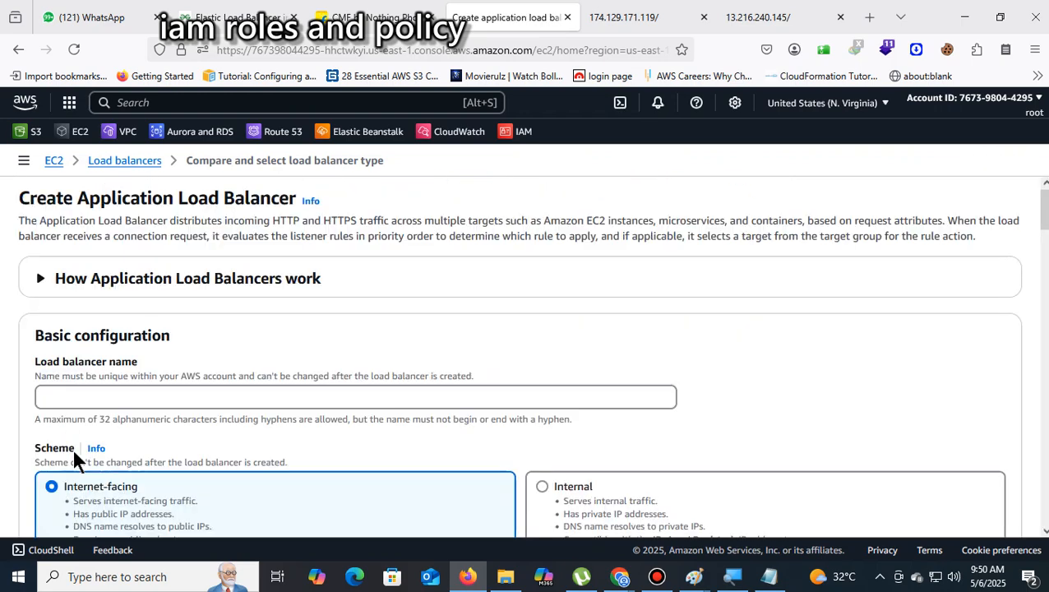
{"action": "left_click", "coordinate": [111, 397]}
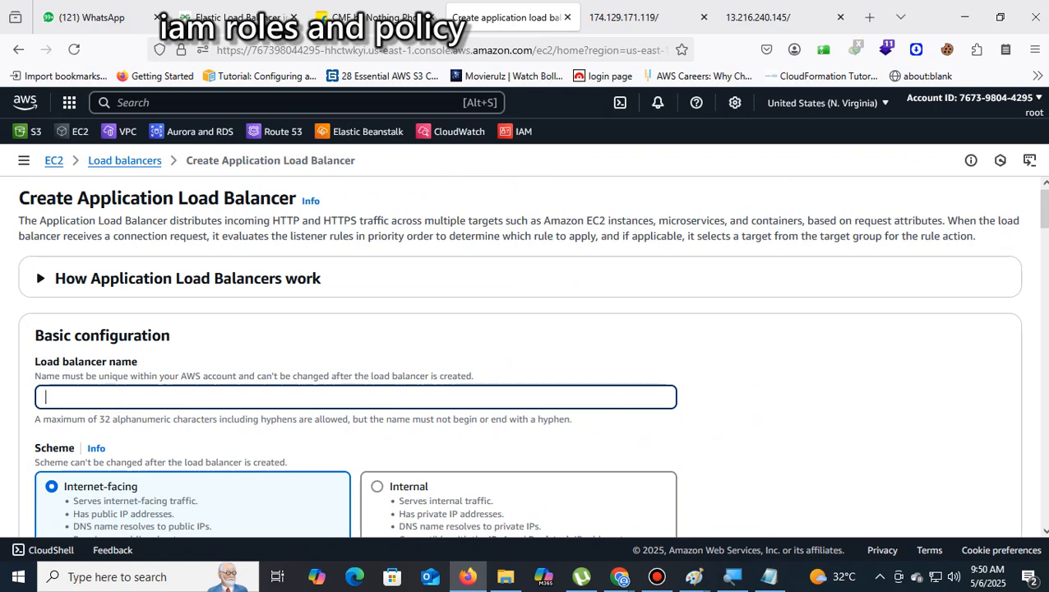
{"action": "type", "text": "vamsielb"}
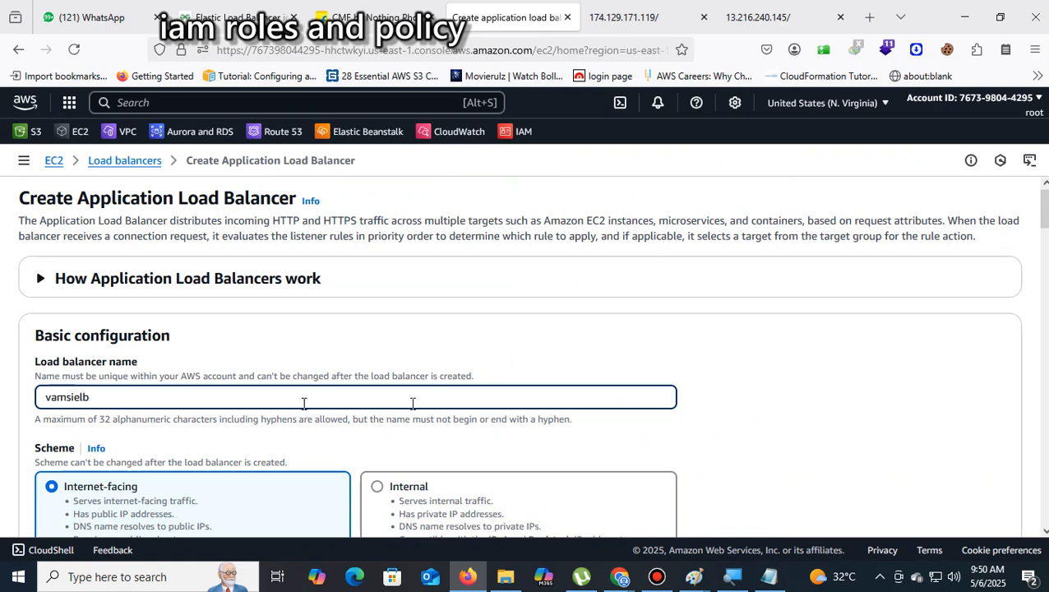
{"action": "scroll", "coordinate": [413, 403], "scroll_direction": "down", "scroll_amount": 5}
{"action": "scroll", "coordinate": [403, 411], "scroll_direction": "up", "scroll_amount": 2}
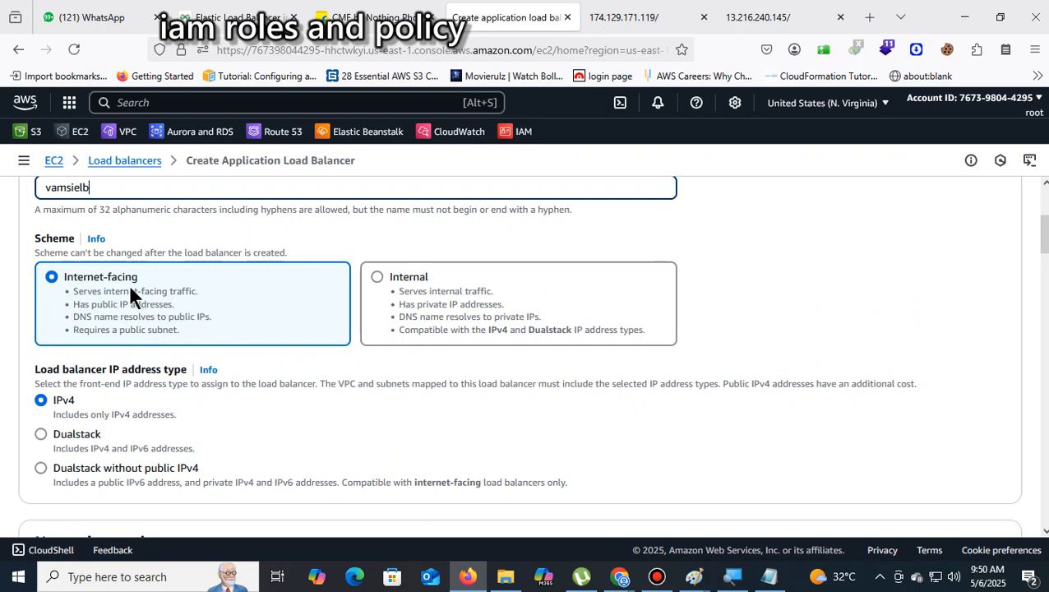
{"action": "scroll", "coordinate": [129, 285], "scroll_direction": "down", "scroll_amount": 2}
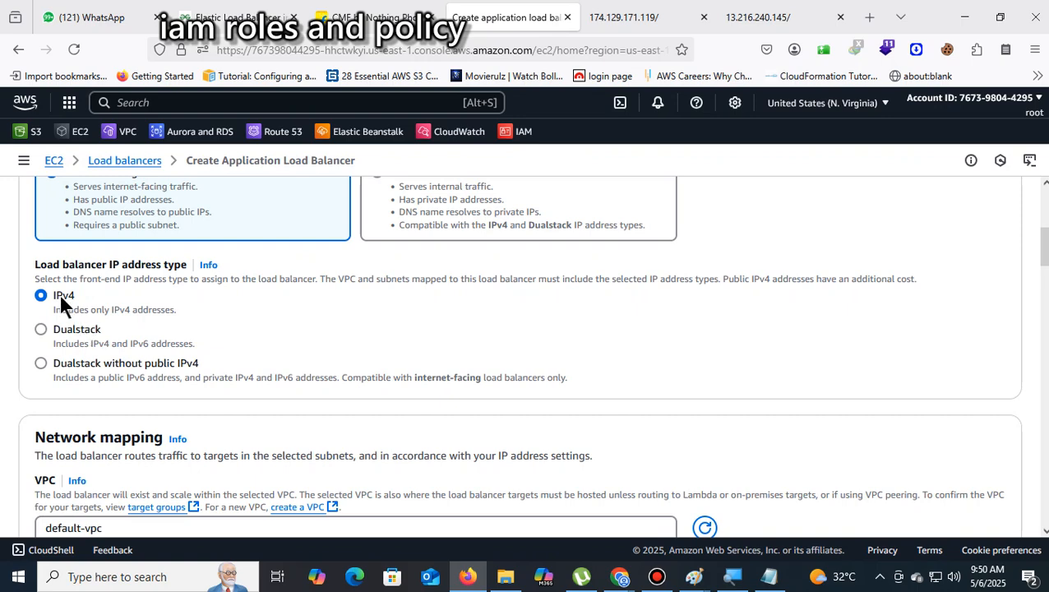
Step: Keep default-vpc for the network mapping and enable all six Availability Zones, us-east-1a through us-east-1f, with their preselected subnets
{"action": "scroll", "coordinate": [59, 294], "scroll_direction": "down", "scroll_amount": 5}
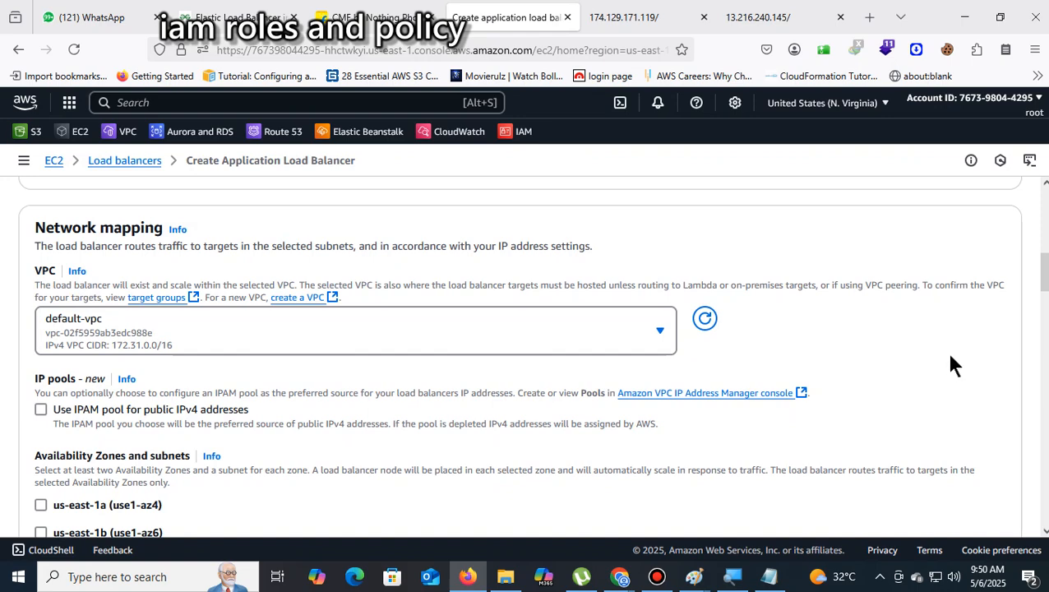
{"action": "scroll", "coordinate": [949, 364], "scroll_direction": "down", "scroll_amount": 4}
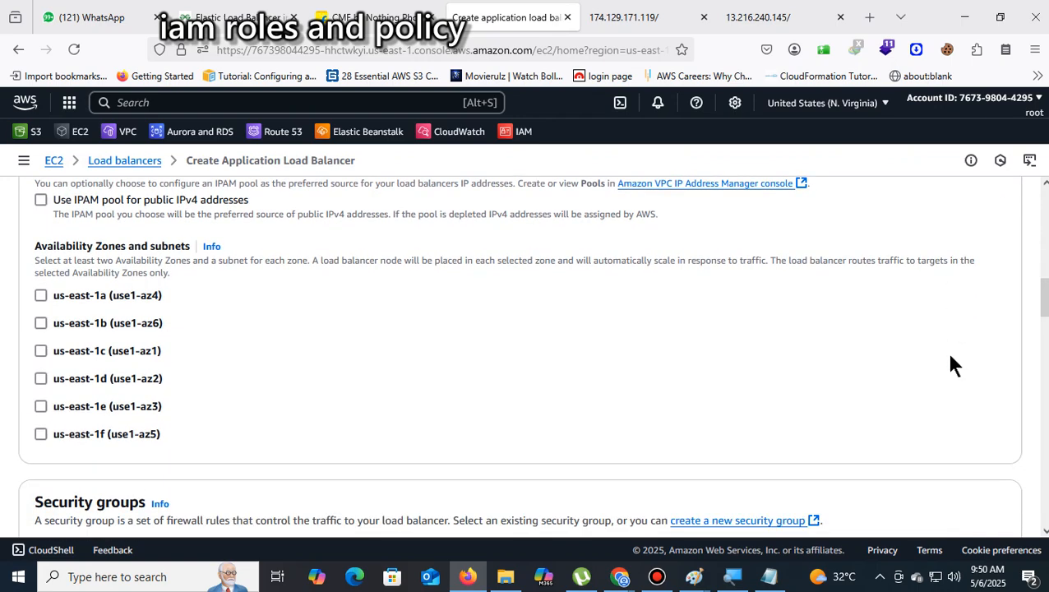
{"action": "left_click", "coordinate": [41, 296]}
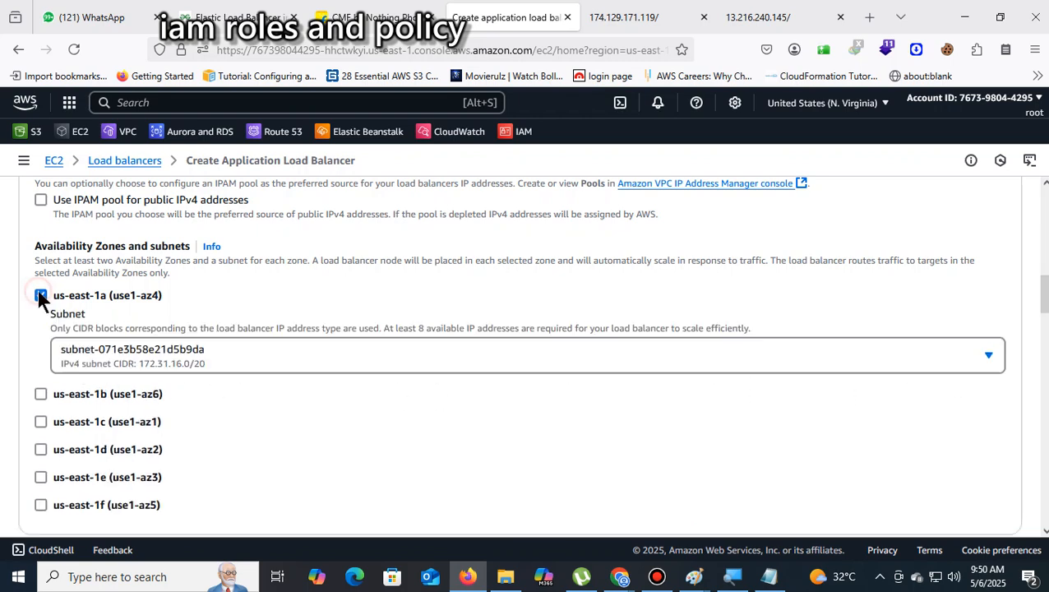
{"action": "left_click", "coordinate": [40, 396]}
{"action": "scroll", "coordinate": [47, 413], "scroll_direction": "down", "scroll_amount": 2}
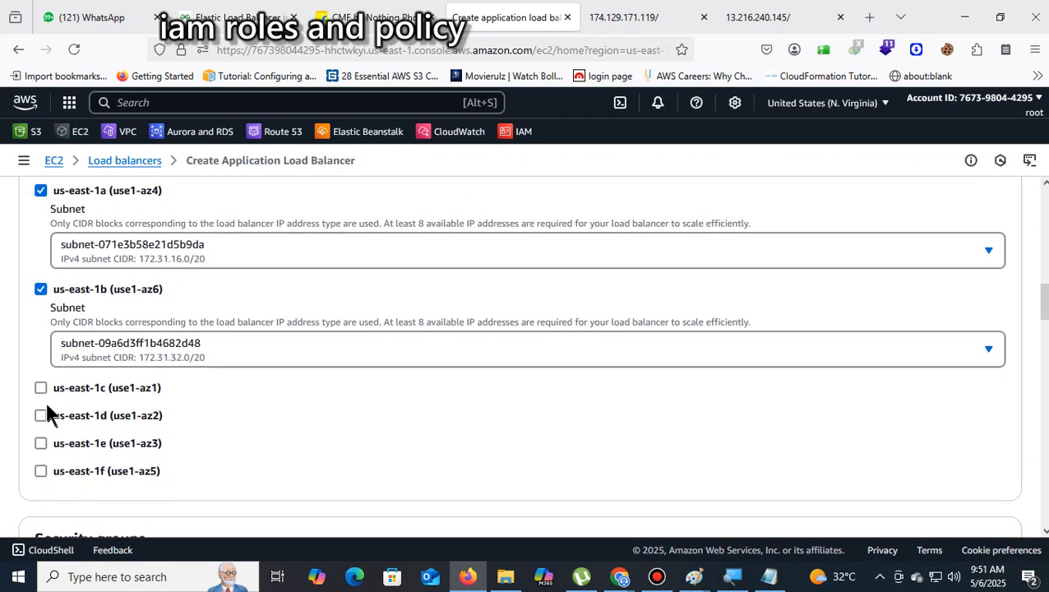
{"action": "left_click", "coordinate": [40, 388]}
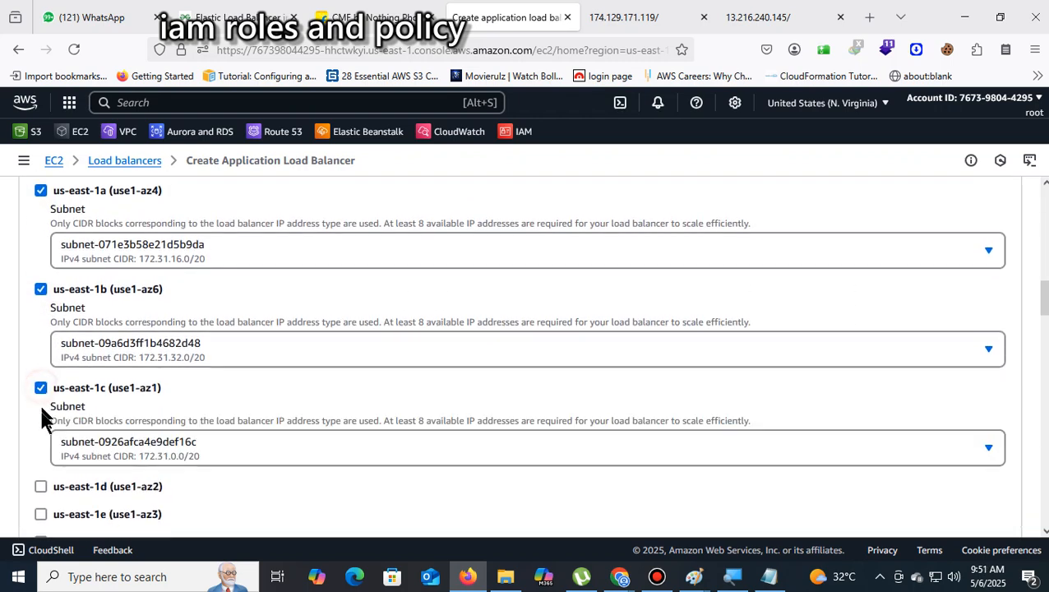
{"action": "left_click", "coordinate": [40, 486]}
{"action": "scroll", "coordinate": [49, 427], "scroll_direction": "down", "scroll_amount": 4}
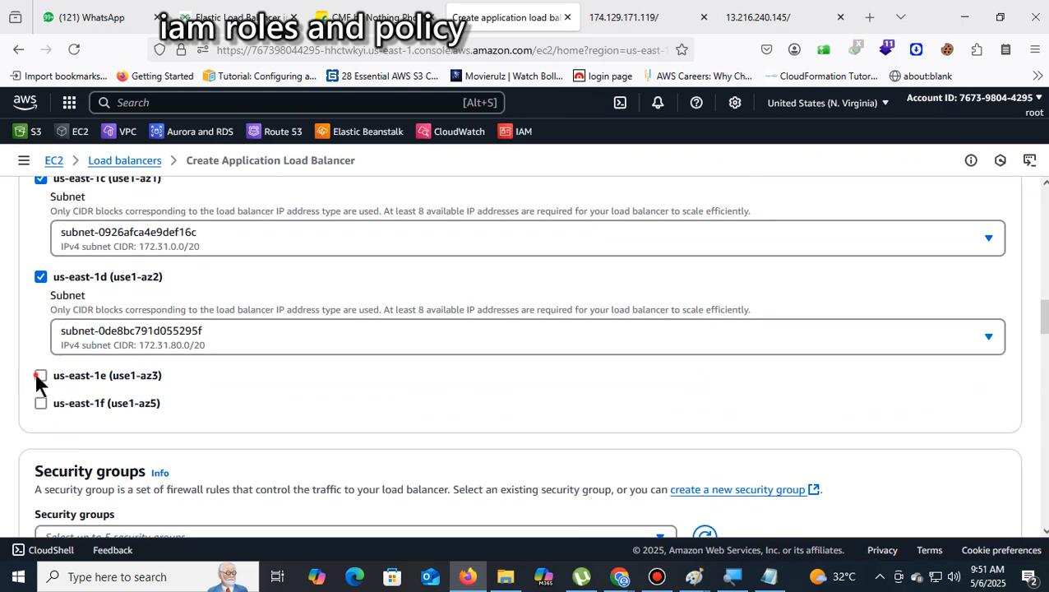
{"action": "left_click", "coordinate": [41, 375]}
{"action": "left_click", "coordinate": [40, 475]}
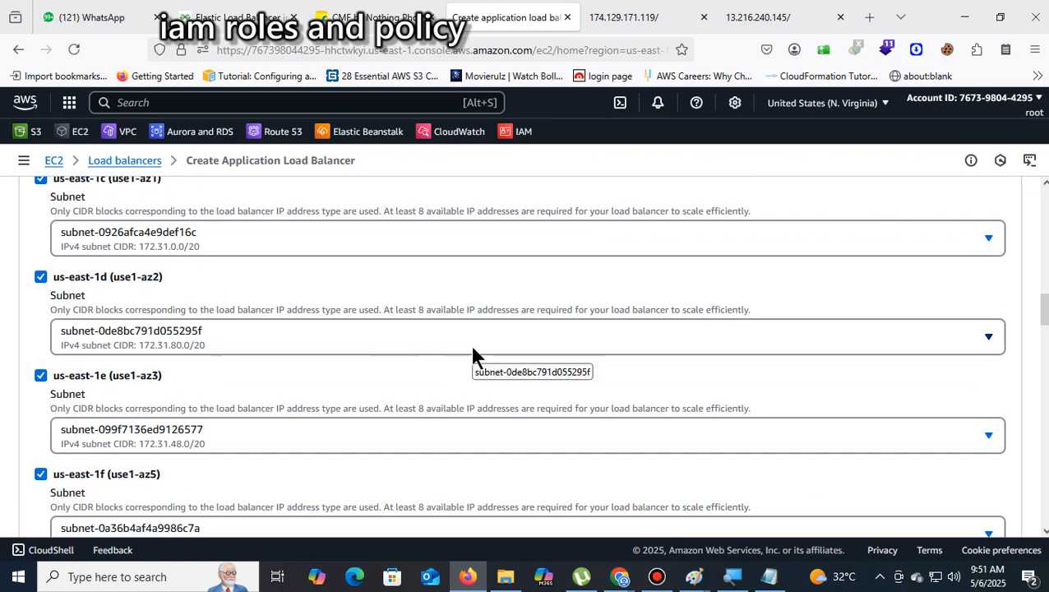
{"action": "scroll", "coordinate": [177, 288], "scroll_direction": "up", "scroll_amount": 3}
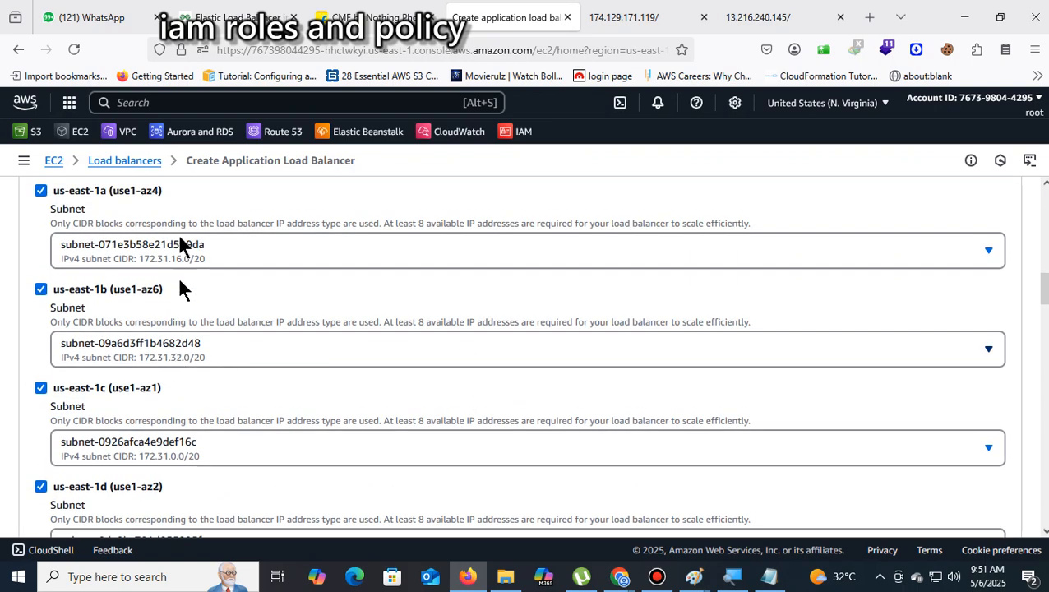
{"action": "scroll", "coordinate": [470, 401], "scroll_direction": "up", "scroll_amount": 2}
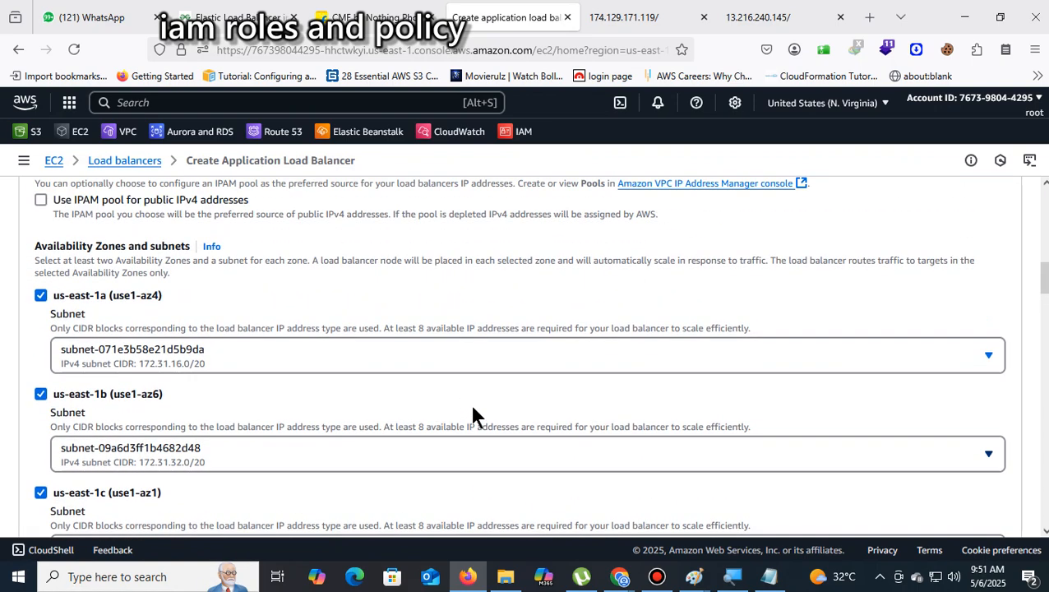
Step: Set the HTTP listener on port 80 to forward traffic to the vamsitarger target group
{"action": "scroll", "coordinate": [470, 401], "scroll_direction": "down", "scroll_amount": 5}
{"action": "scroll", "coordinate": [470, 401], "scroll_direction": "down", "scroll_amount": 10}
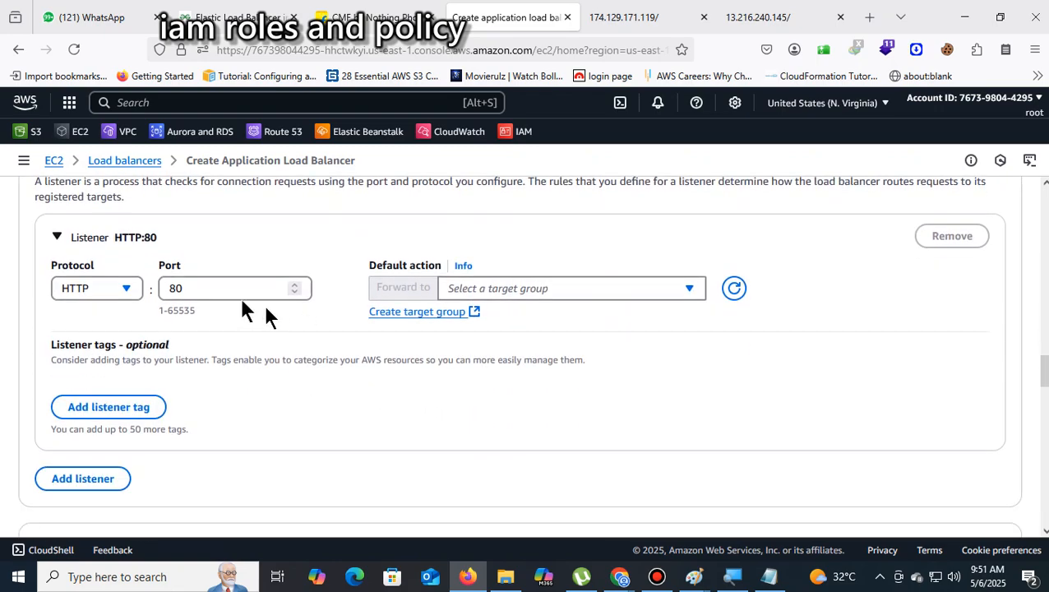
{"action": "left_click", "coordinate": [686, 286]}
{"action": "left_click", "coordinate": [553, 347]}
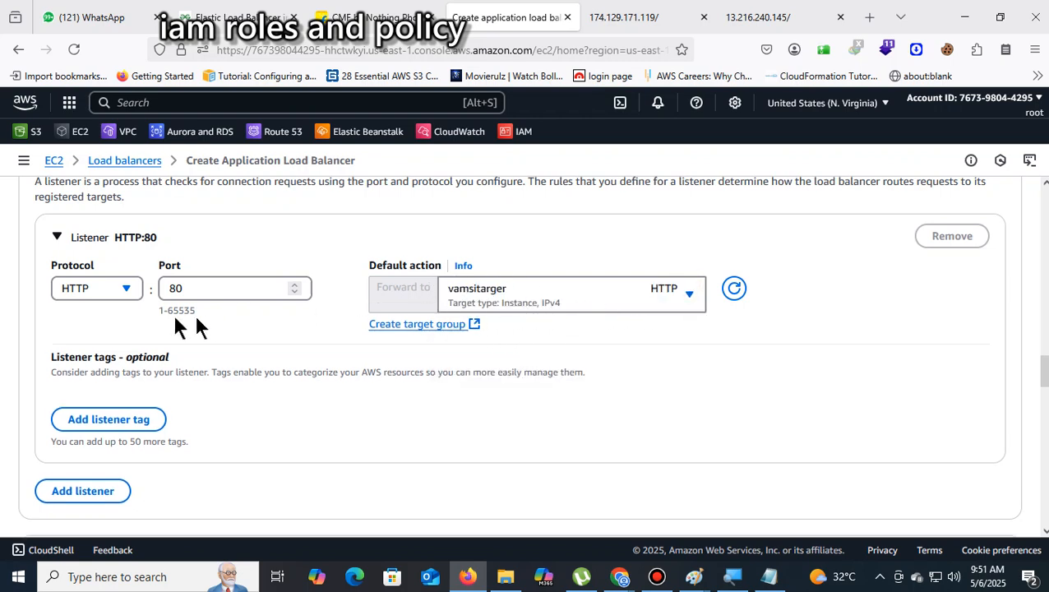
{"action": "left_click", "coordinate": [208, 293]}
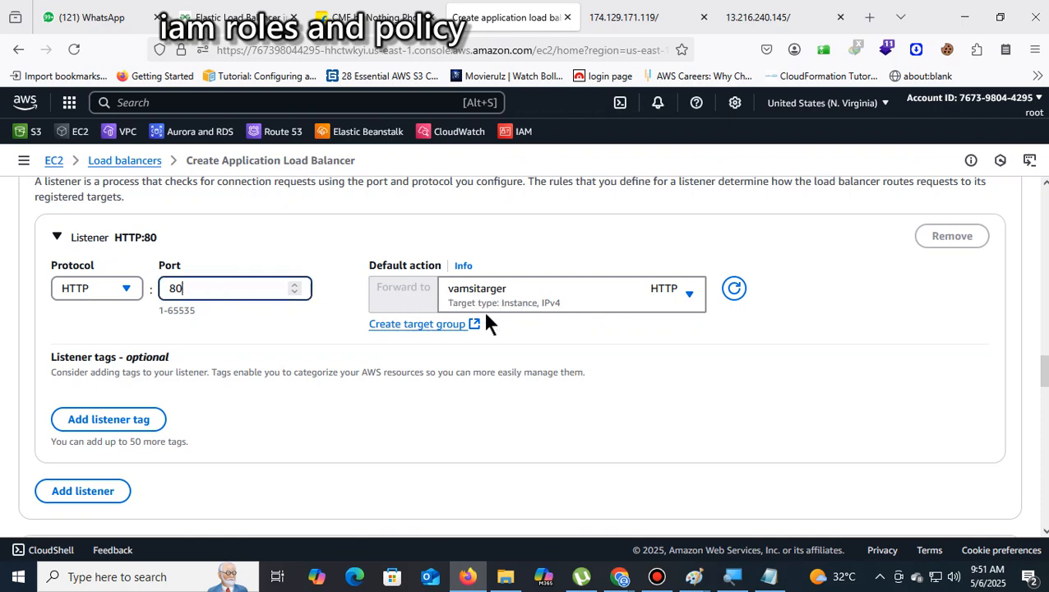
{"action": "scroll", "coordinate": [516, 309], "scroll_direction": "down", "scroll_amount": 3}
{"action": "scroll", "coordinate": [519, 306], "scroll_direction": "up", "scroll_amount": 2}
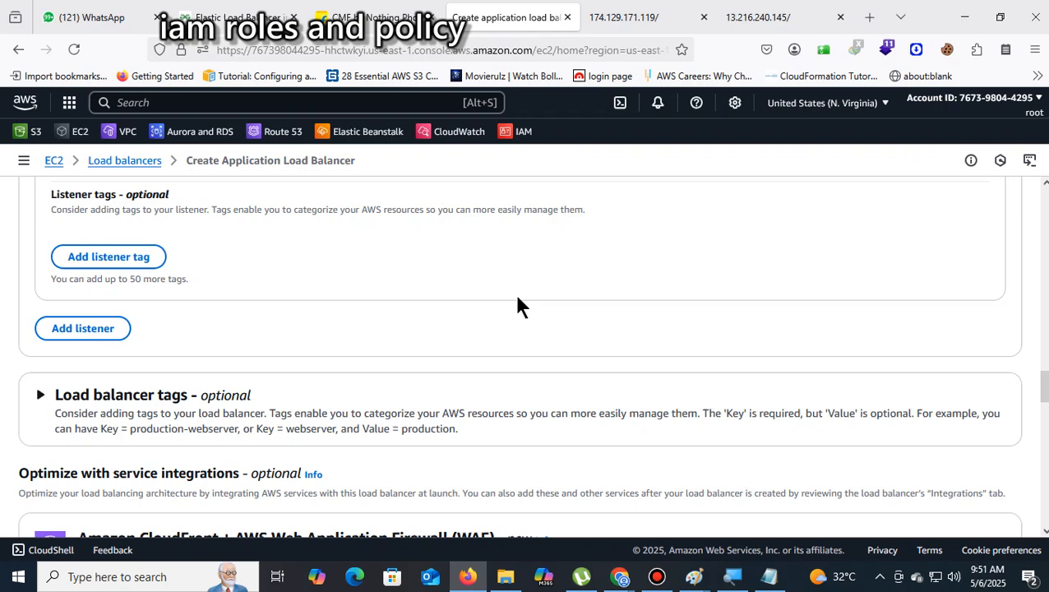
Step: Add three extra HTTP listeners to the load balancer, on ports 81, 82 and 83
{"action": "left_click", "coordinate": [87, 387]}
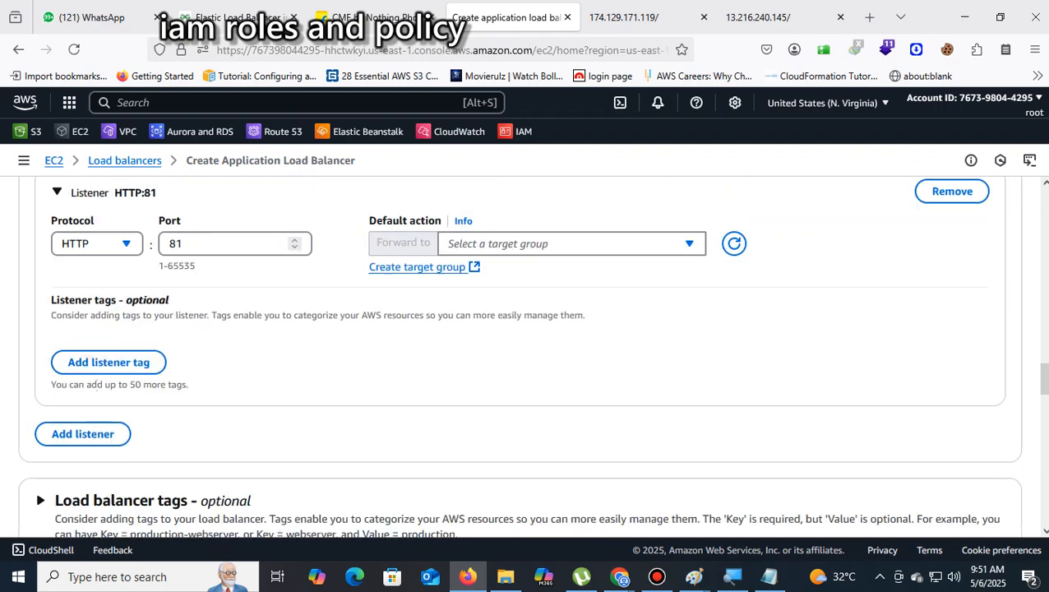
{"action": "scroll", "coordinate": [249, 411], "scroll_direction": "down", "scroll_amount": 2}
{"action": "left_click", "coordinate": [113, 335]}
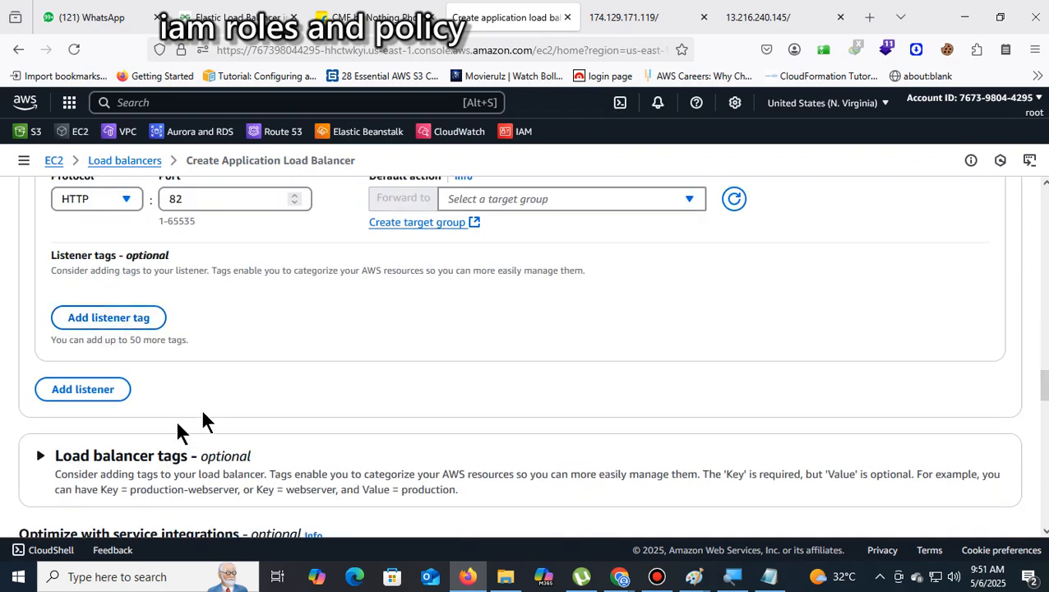
{"action": "left_click", "coordinate": [115, 391]}
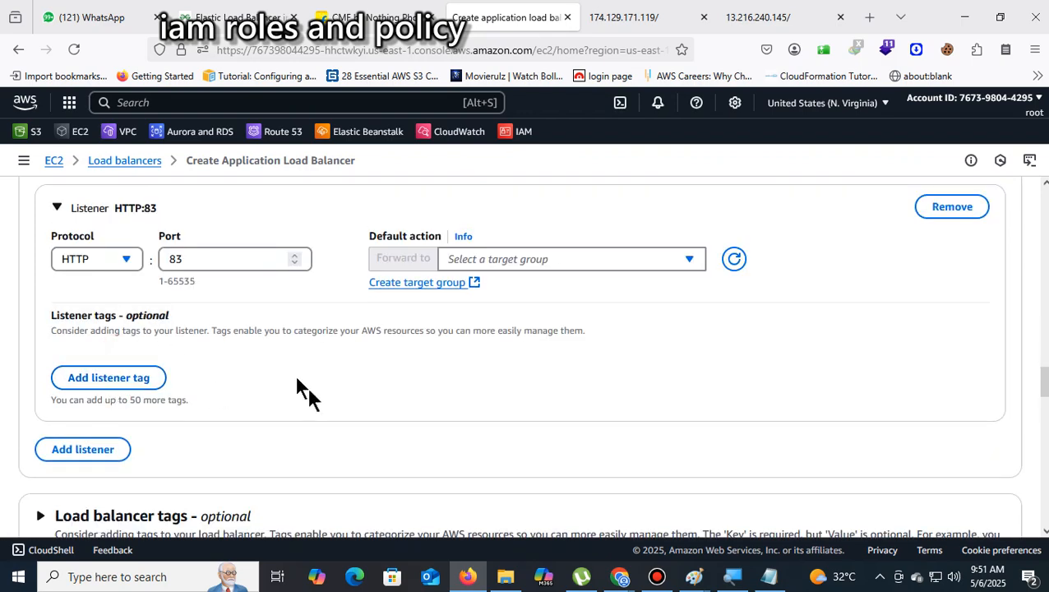
{"action": "scroll", "coordinate": [318, 412], "scroll_direction": "up", "scroll_amount": 4}
{"action": "scroll", "coordinate": [623, 485], "scroll_direction": "down", "scroll_amount": 3}
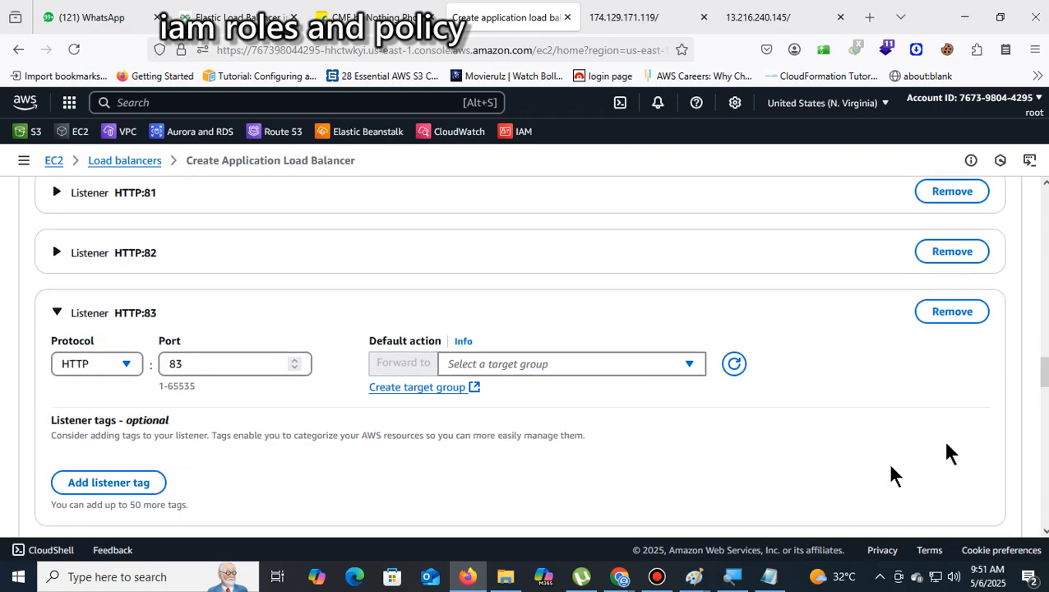
Step: Remove the extra HTTP listeners on ports 83, 82 and 81, keeping only the port 80 listener
{"action": "left_click", "coordinate": [976, 310]}
{"action": "left_click", "coordinate": [954, 251]}
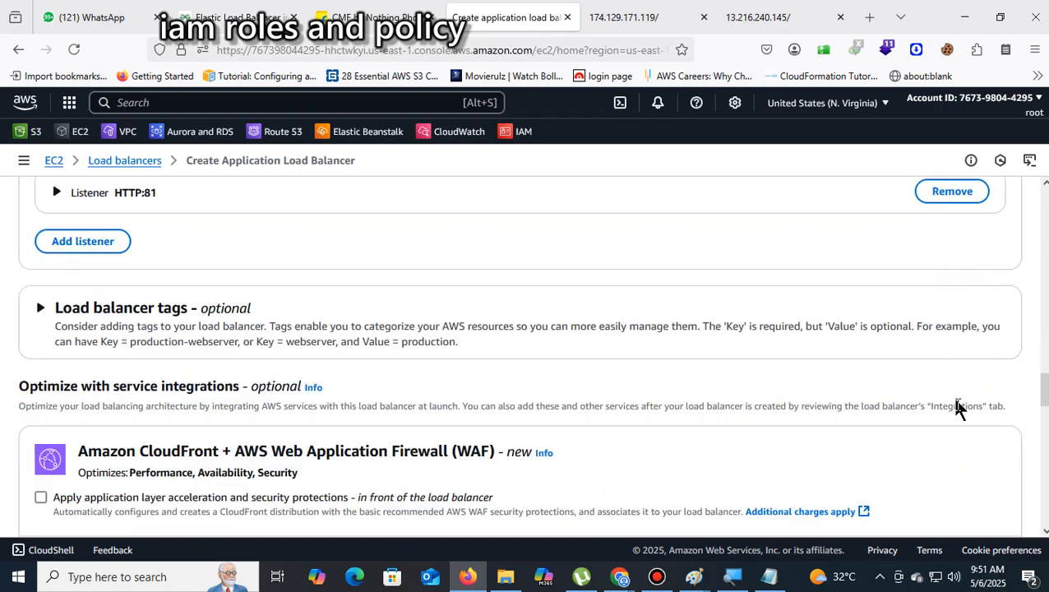
{"action": "scroll", "coordinate": [958, 444], "scroll_direction": "up", "scroll_amount": 3}
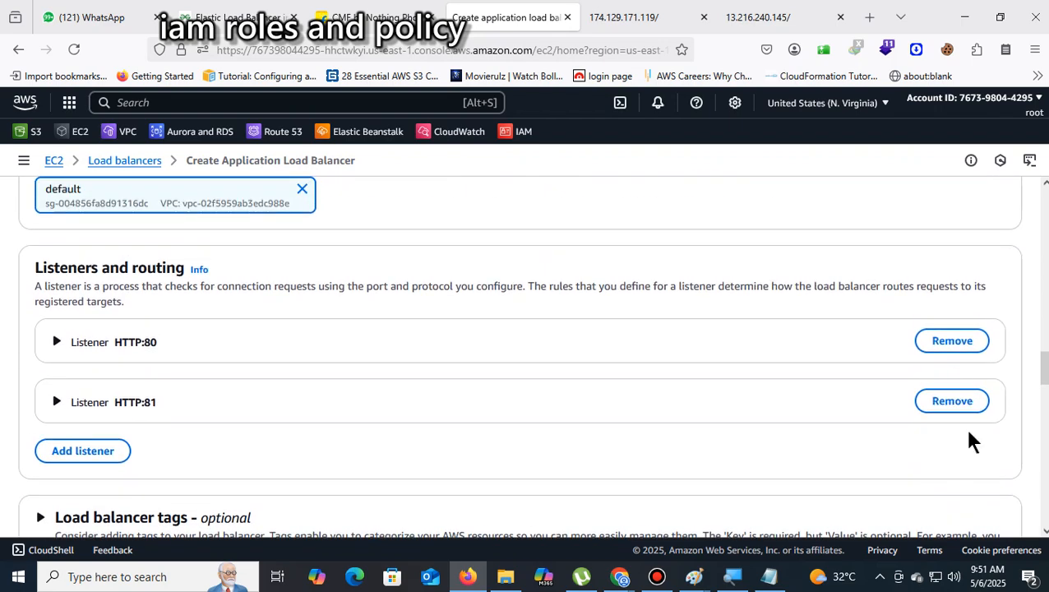
{"action": "scroll", "coordinate": [969, 437], "scroll_direction": "up", "scroll_amount": 1}
{"action": "scroll", "coordinate": [975, 440], "scroll_direction": "down", "scroll_amount": 1}
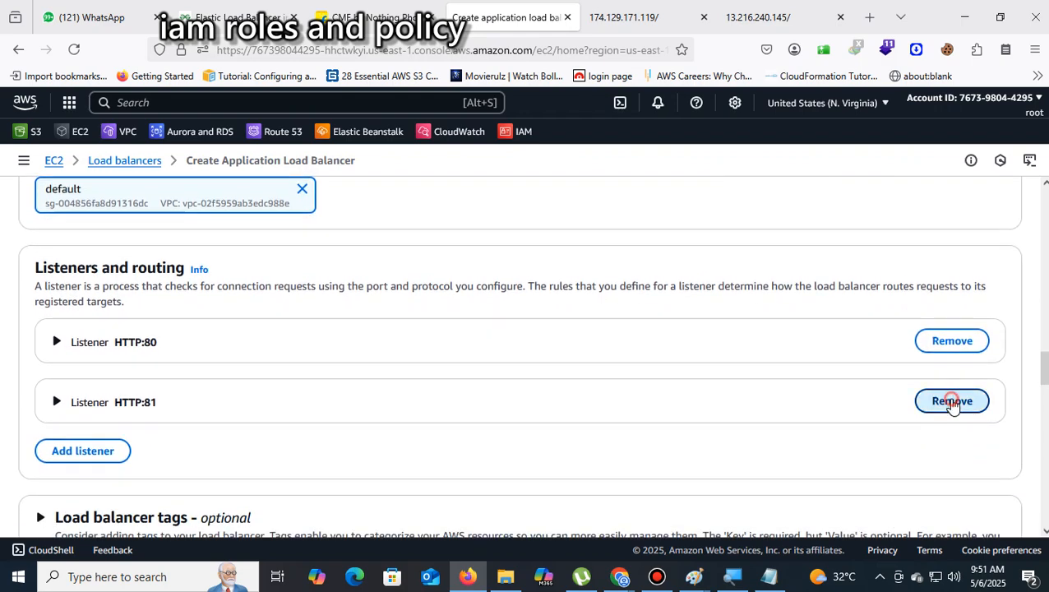
{"action": "left_click", "coordinate": [949, 400]}
Step: Expand the HTTP:80 listener and check its target group and optional tag settings
{"action": "left_click", "coordinate": [57, 344]}
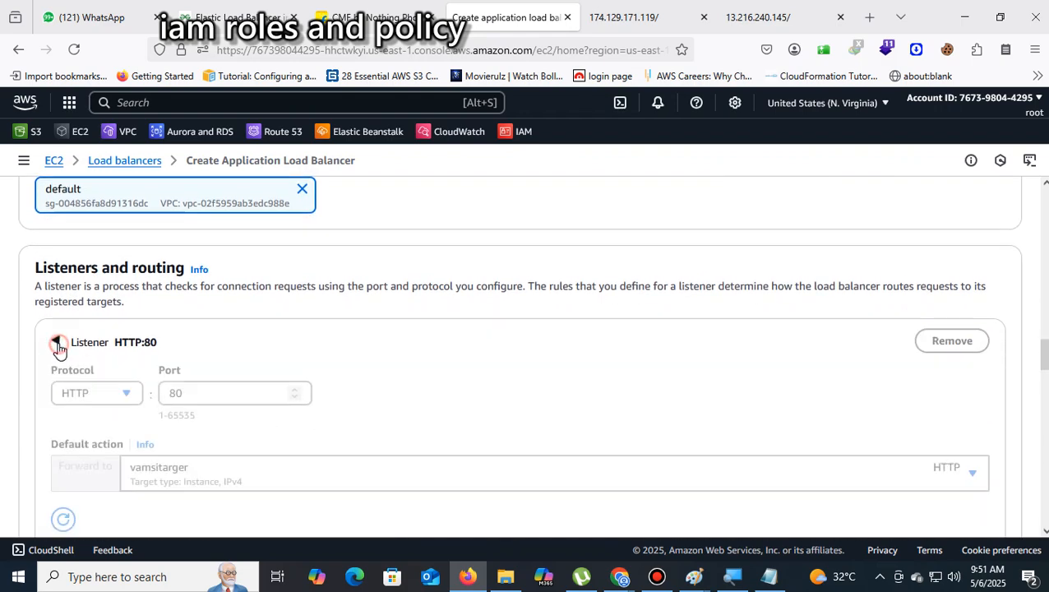
{"action": "scroll", "coordinate": [531, 409], "scroll_direction": "down", "scroll_amount": 2}
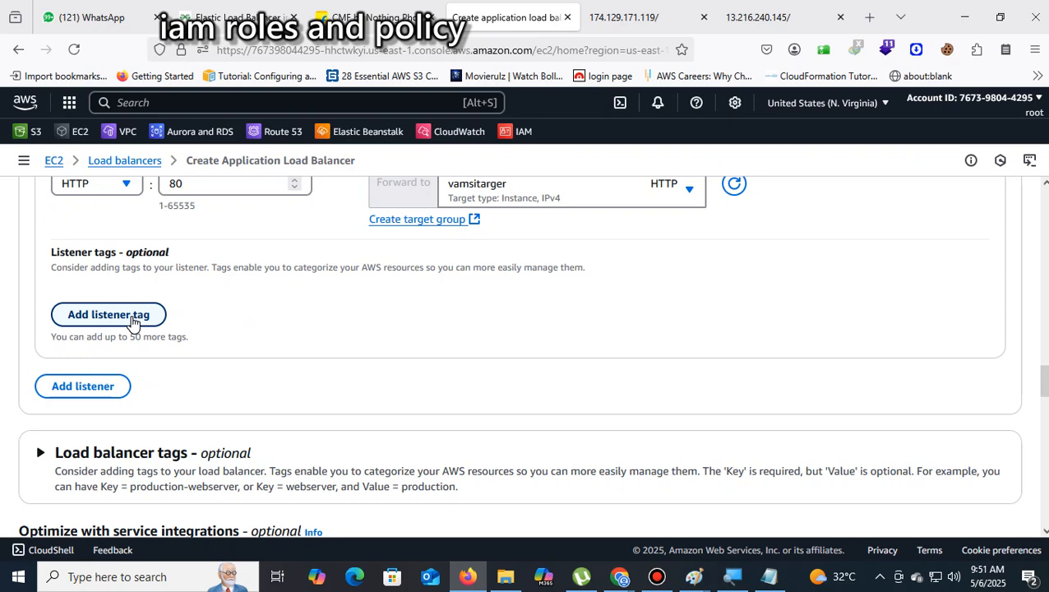
{"action": "scroll", "coordinate": [205, 329], "scroll_direction": "up", "scroll_amount": 3}
{"action": "scroll", "coordinate": [202, 353], "scroll_direction": "down", "scroll_amount": 3}
Step: Examine the optional CloudFront + WAF, AWS WAF and Global Accelerator integrations, including what each one optimizes and whether it costs extra
{"action": "scroll", "coordinate": [124, 296], "scroll_direction": "down", "scroll_amount": 2}
{"action": "scroll", "coordinate": [345, 298], "scroll_direction": "down", "scroll_amount": 2}
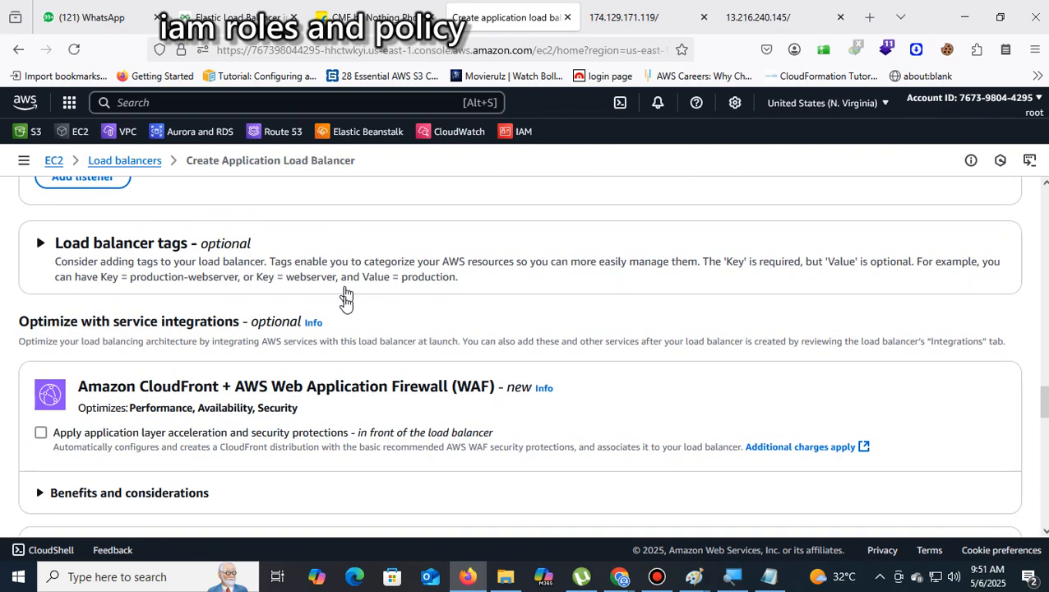
{"action": "scroll", "coordinate": [227, 375], "scroll_direction": "down", "scroll_amount": 3}
{"action": "scroll", "coordinate": [237, 272], "scroll_direction": "up", "scroll_amount": 2}
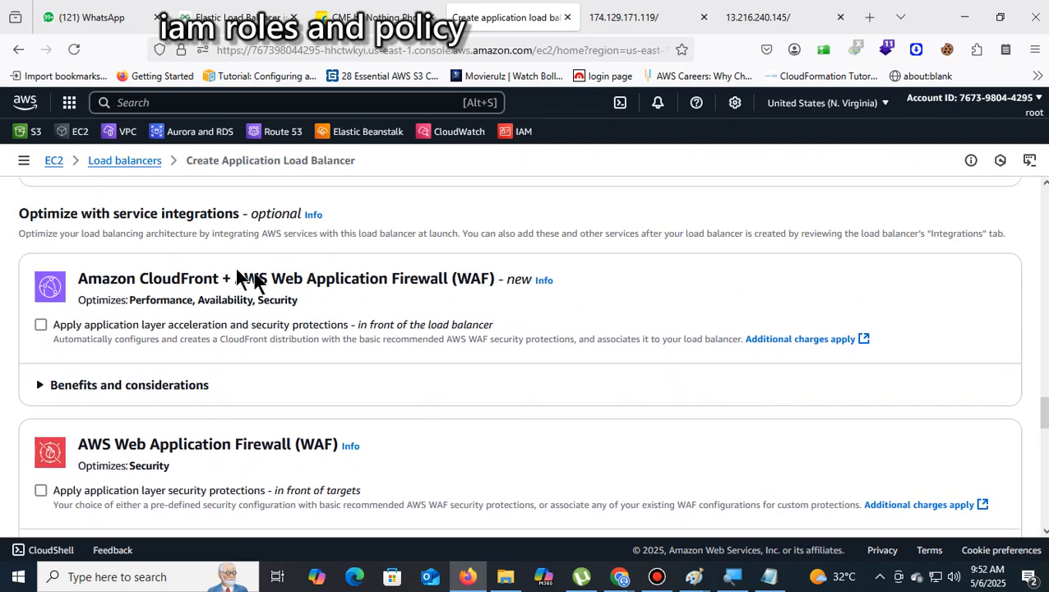
{"action": "scroll", "coordinate": [308, 298], "scroll_direction": "down", "scroll_amount": 2}
{"action": "scroll", "coordinate": [297, 374], "scroll_direction": "down", "scroll_amount": 2}
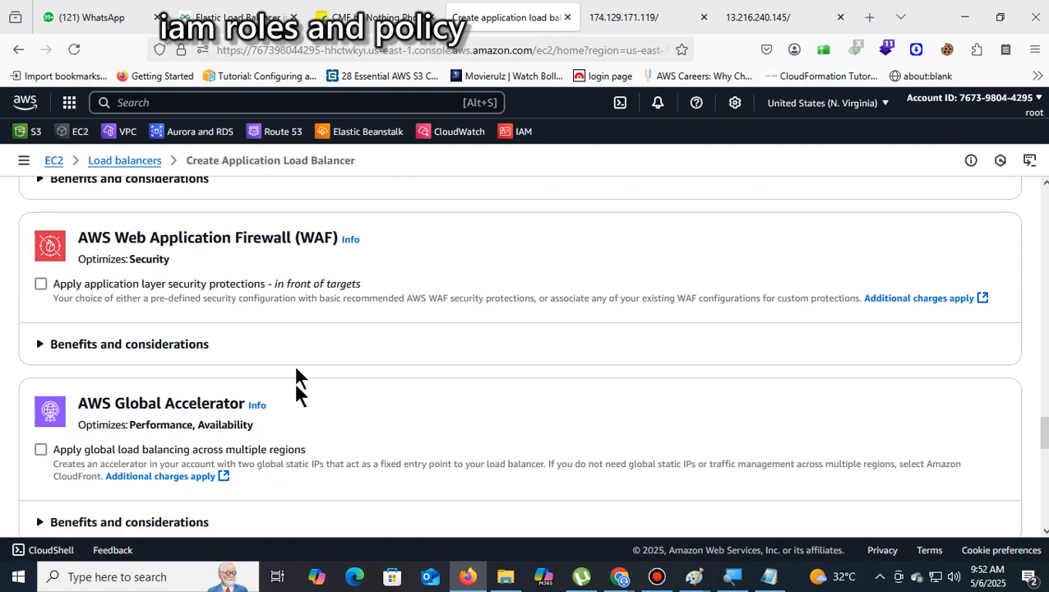
{"action": "scroll", "coordinate": [296, 415], "scroll_direction": "up", "scroll_amount": 1}
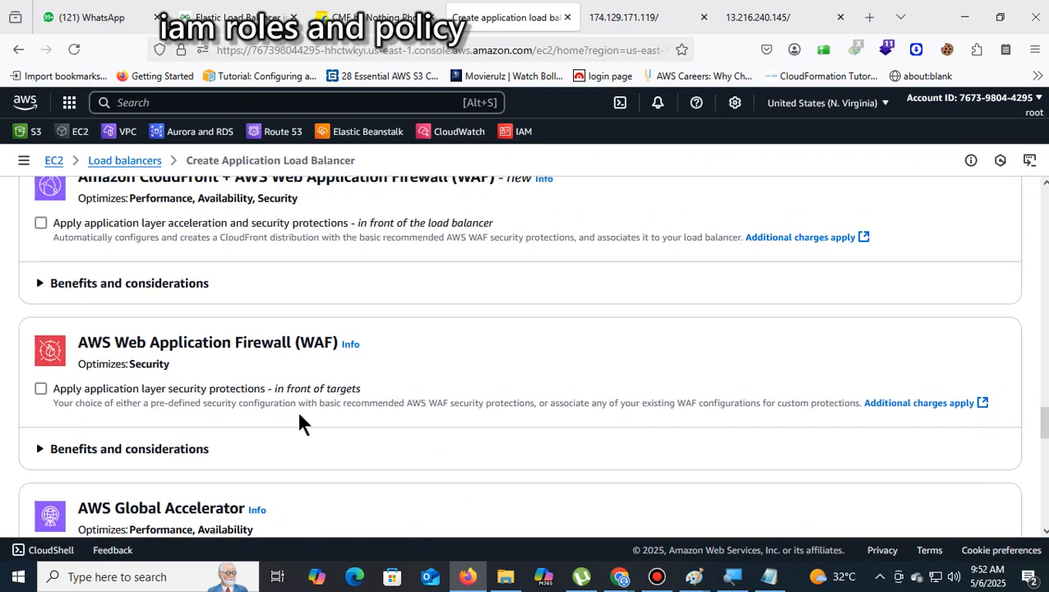
{"action": "scroll", "coordinate": [299, 417], "scroll_direction": "up", "scroll_amount": 1}
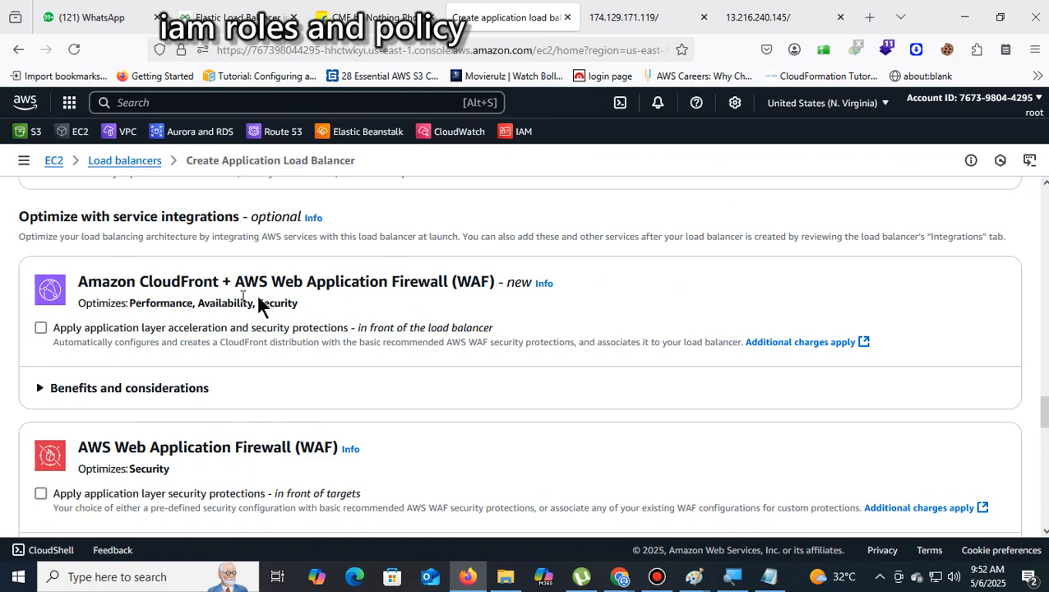
{"action": "scroll", "coordinate": [305, 296], "scroll_direction": "down", "scroll_amount": 3}
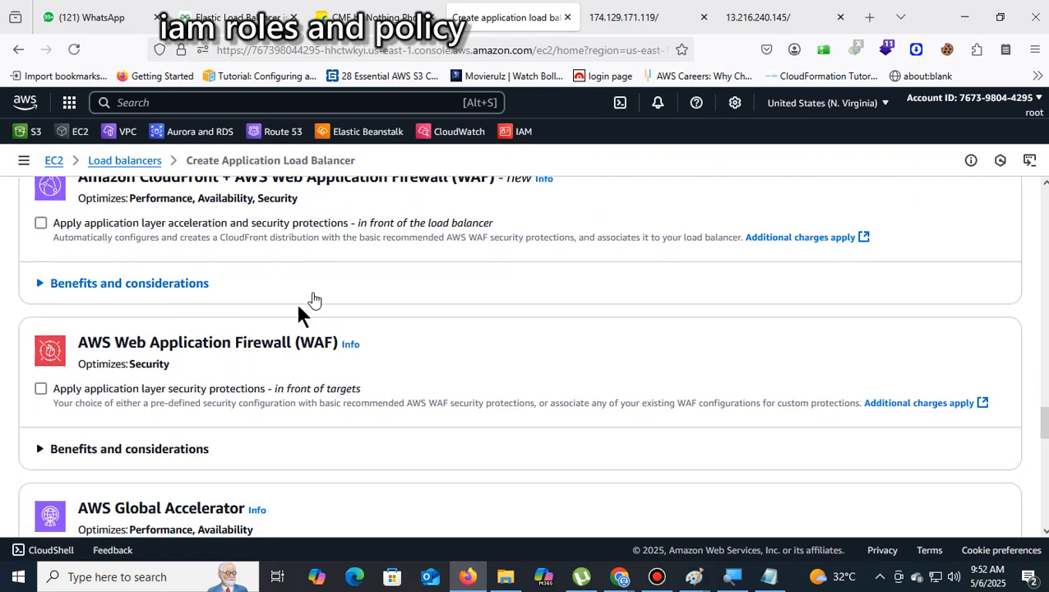
{"action": "scroll", "coordinate": [207, 416], "scroll_direction": "down", "scroll_amount": 1}
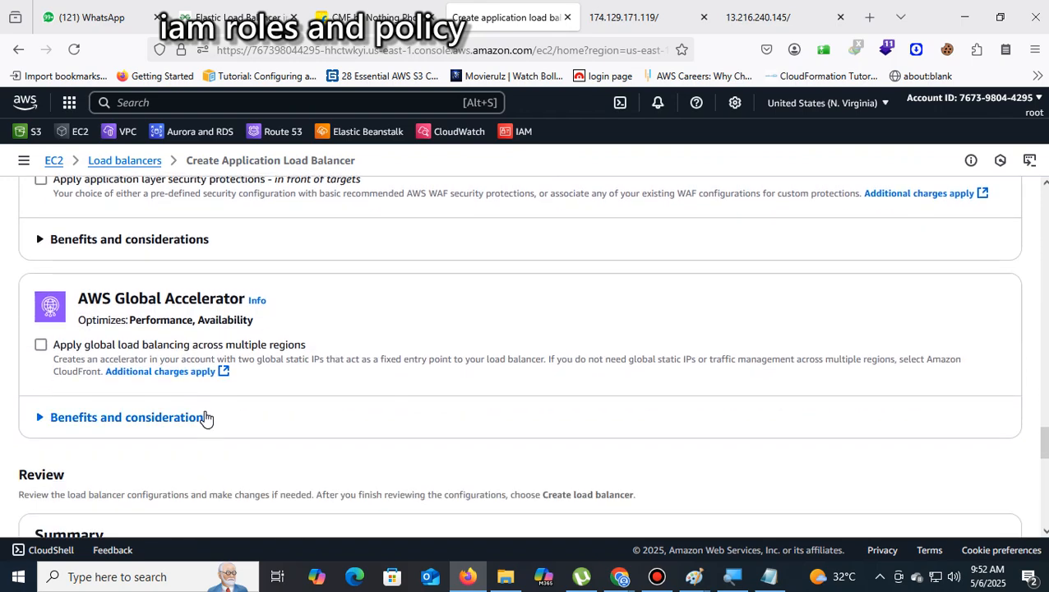
{"action": "scroll", "coordinate": [207, 415], "scroll_direction": "up", "scroll_amount": 2}
{"action": "scroll", "coordinate": [201, 416], "scroll_direction": "up", "scroll_amount": 1}
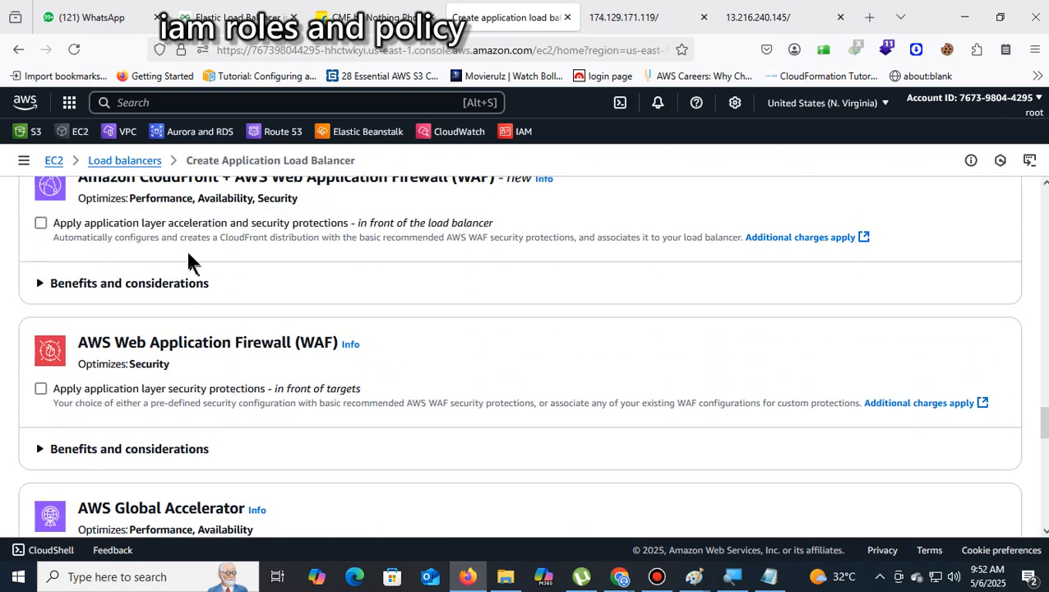
{"action": "scroll", "coordinate": [206, 353], "scroll_direction": "down", "scroll_amount": 1}
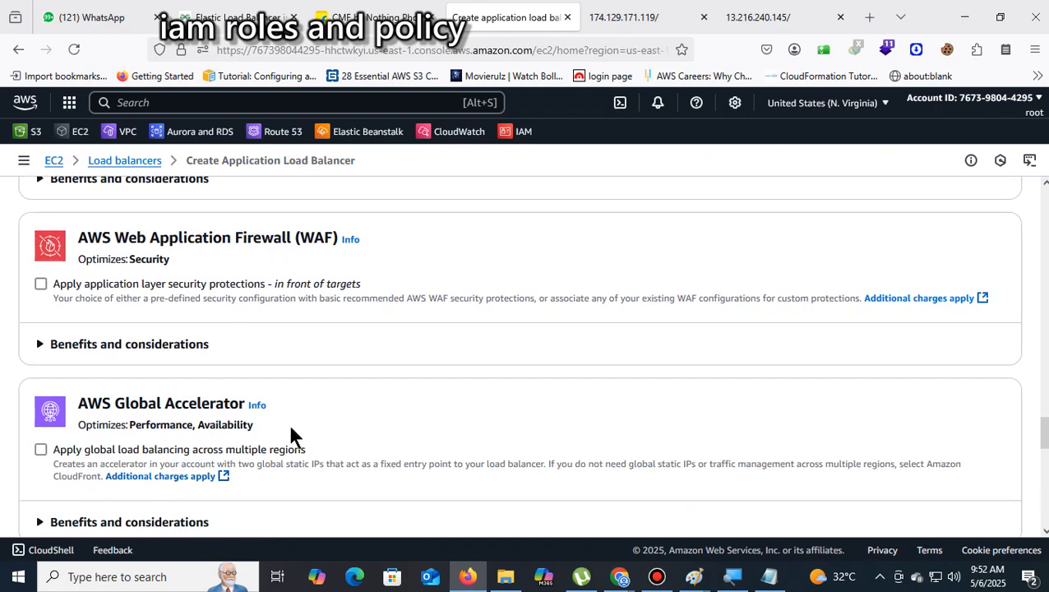
{"action": "scroll", "coordinate": [288, 423], "scroll_direction": "up", "scroll_amount": 1}
{"action": "scroll", "coordinate": [290, 435], "scroll_direction": "up", "scroll_amount": 1}
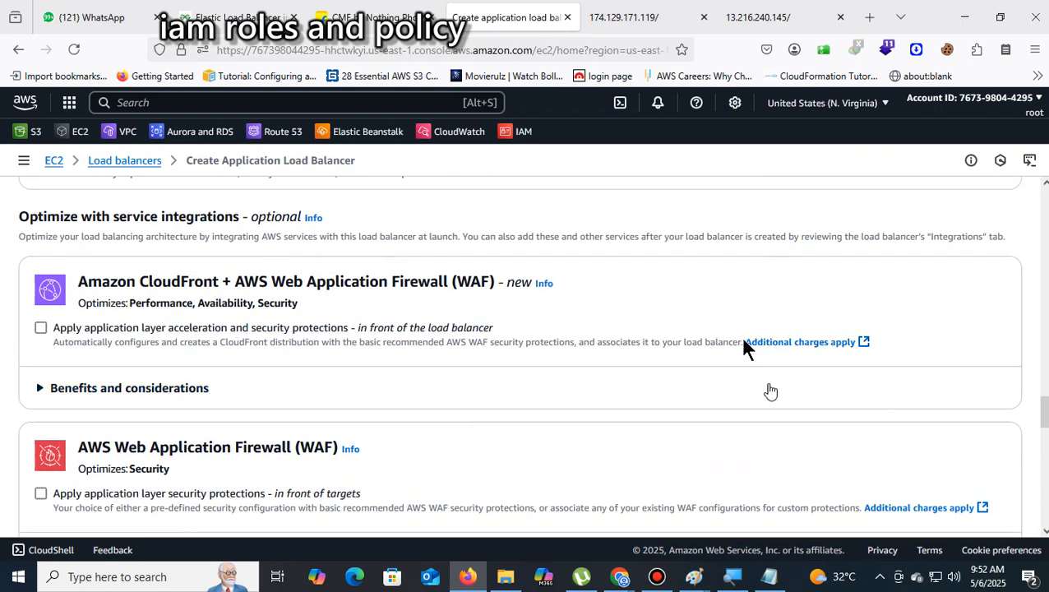
{"action": "scroll", "coordinate": [904, 461], "scroll_direction": "down", "scroll_amount": 2}
{"action": "scroll", "coordinate": [744, 416], "scroll_direction": "down", "scroll_amount": 1}
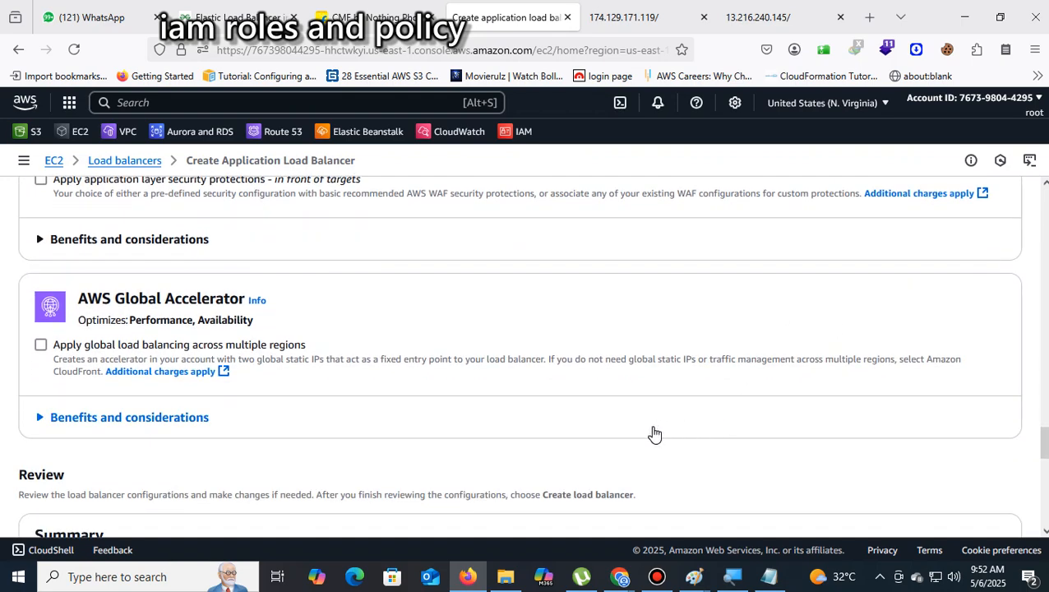
Step: Review the configuration summary and create the vamsielb load balancer without any service integrations
{"action": "scroll", "coordinate": [654, 435], "scroll_direction": "down", "scroll_amount": 3}
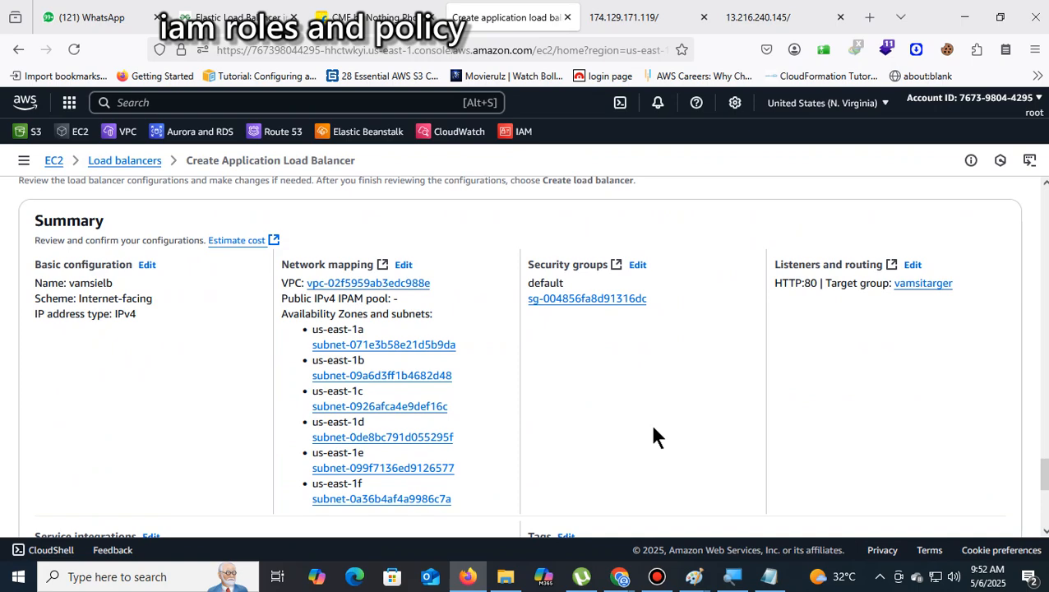
{"action": "scroll", "coordinate": [658, 438], "scroll_direction": "down", "scroll_amount": 3}
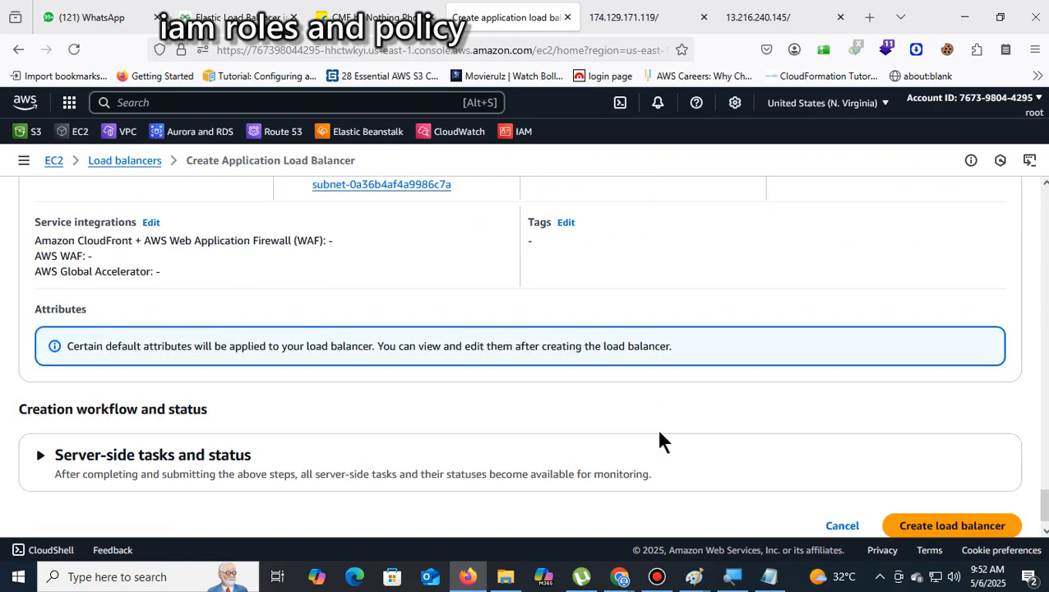
{"action": "left_click", "coordinate": [954, 502]}
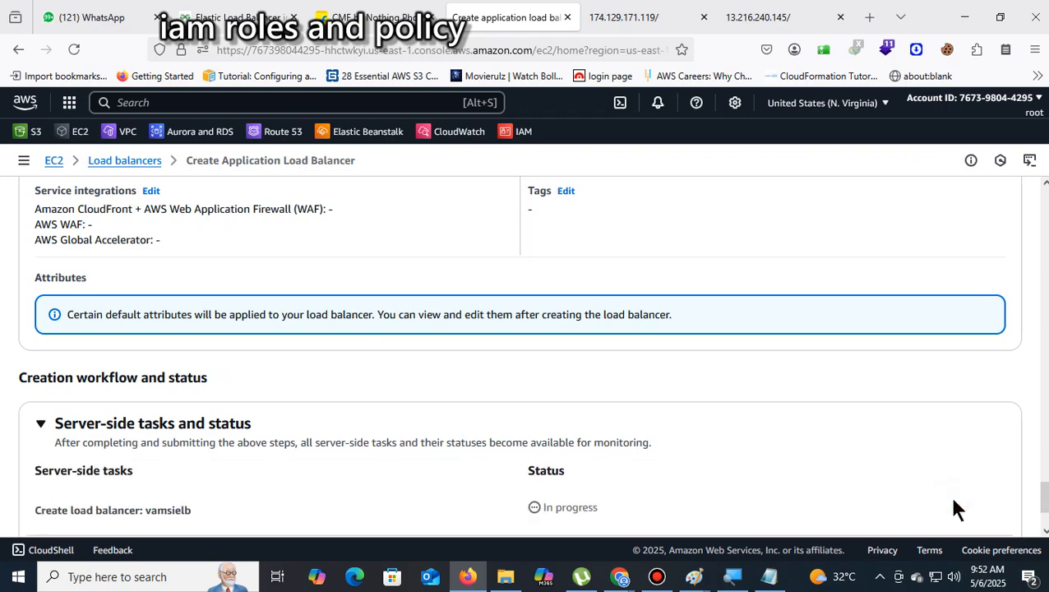
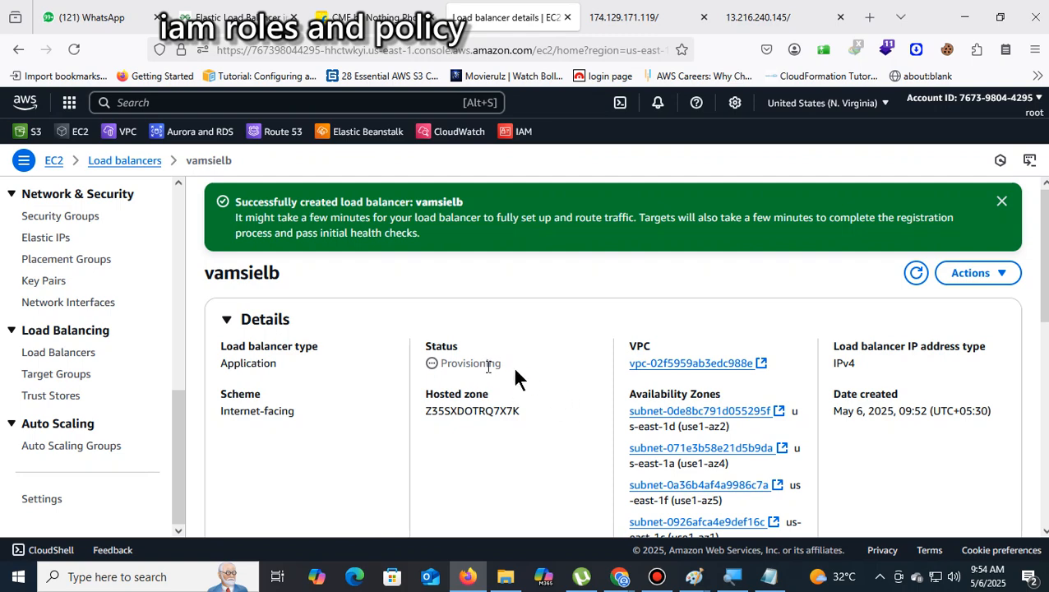
Step: Check the details and provisioning status of vamsielb, reloading the page to update the status
{"action": "scroll", "coordinate": [497, 374], "scroll_direction": "down", "scroll_amount": 2}
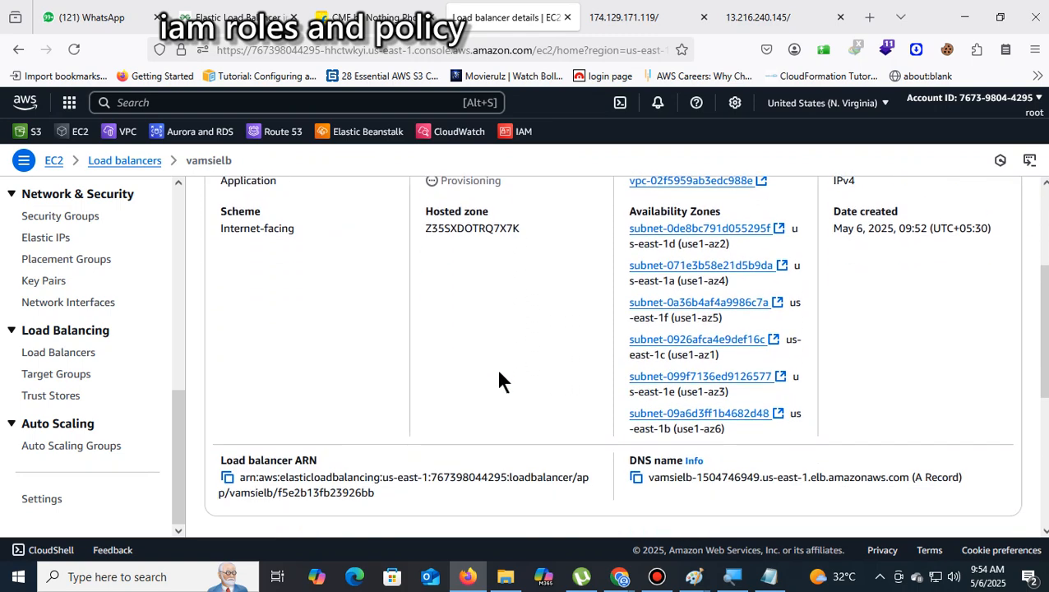
{"action": "scroll", "coordinate": [498, 375], "scroll_direction": "up", "scroll_amount": 2}
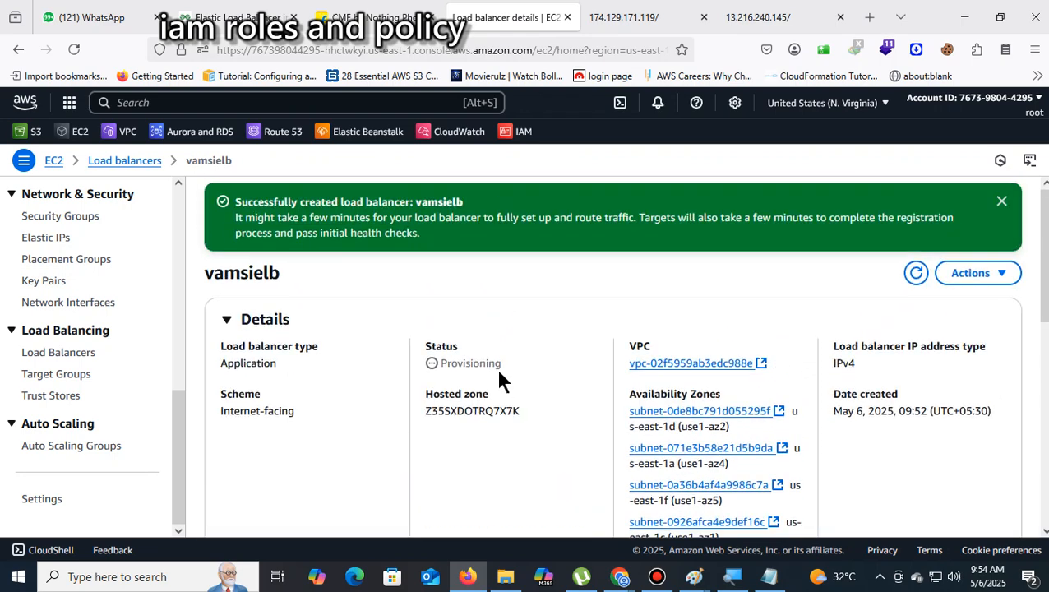
{"action": "left_click", "coordinate": [73, 49]}
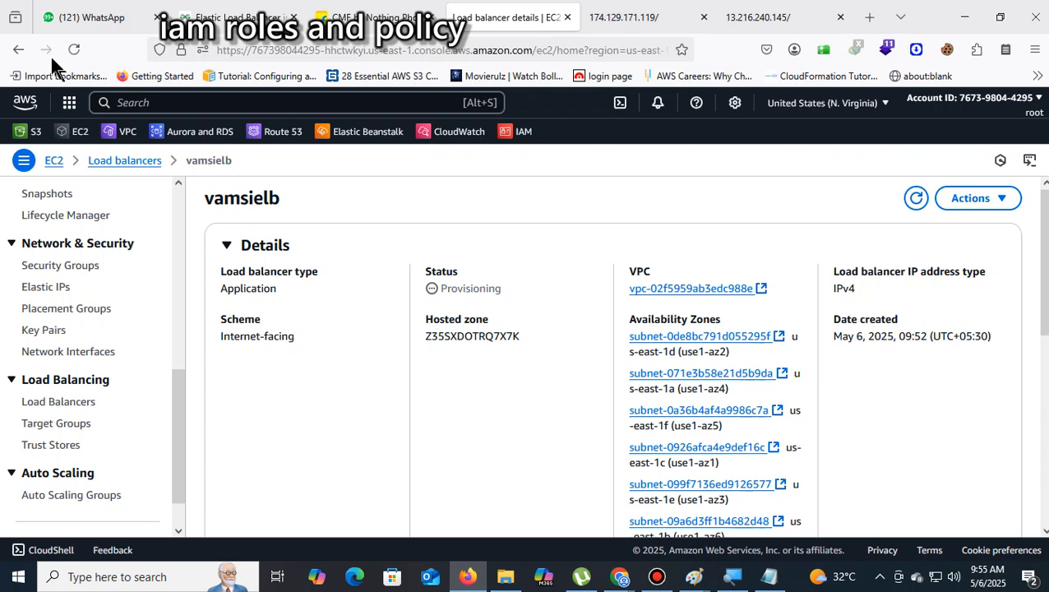
{"action": "left_click", "coordinate": [76, 50]}
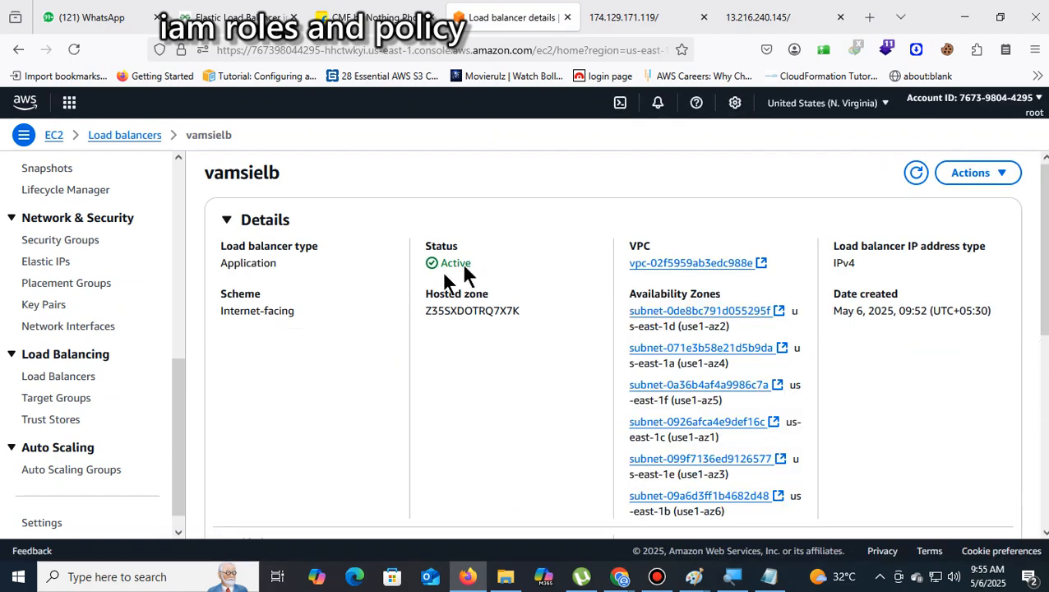
{"action": "left_click_drag", "start_coordinate": [475, 265], "coordinate": [424, 261]}
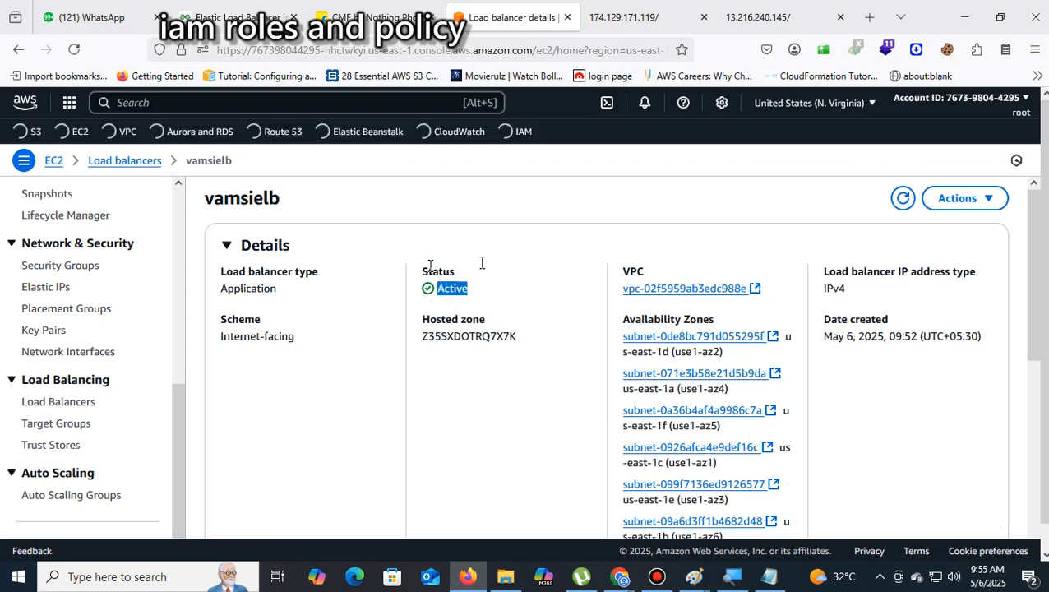
Step: Review vamsielb's DNS name, Availability Zones and listener rules, and reopen its details from the load balancer list
{"action": "scroll", "coordinate": [543, 278], "scroll_direction": "down", "scroll_amount": 5}
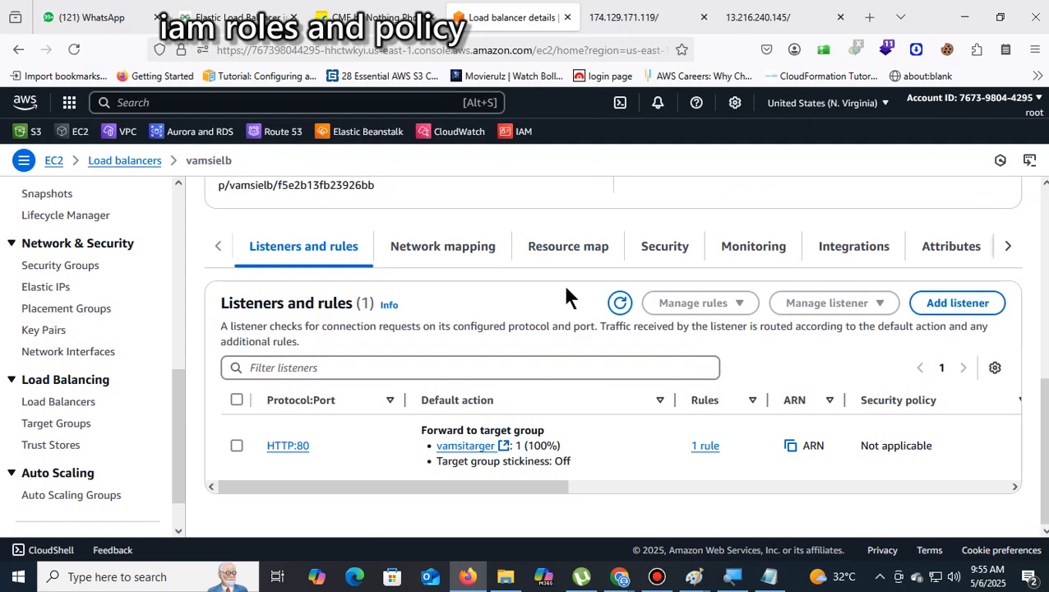
{"action": "scroll", "coordinate": [583, 329], "scroll_direction": "up", "scroll_amount": 5}
{"action": "scroll", "coordinate": [584, 330], "scroll_direction": "down", "scroll_amount": 3}
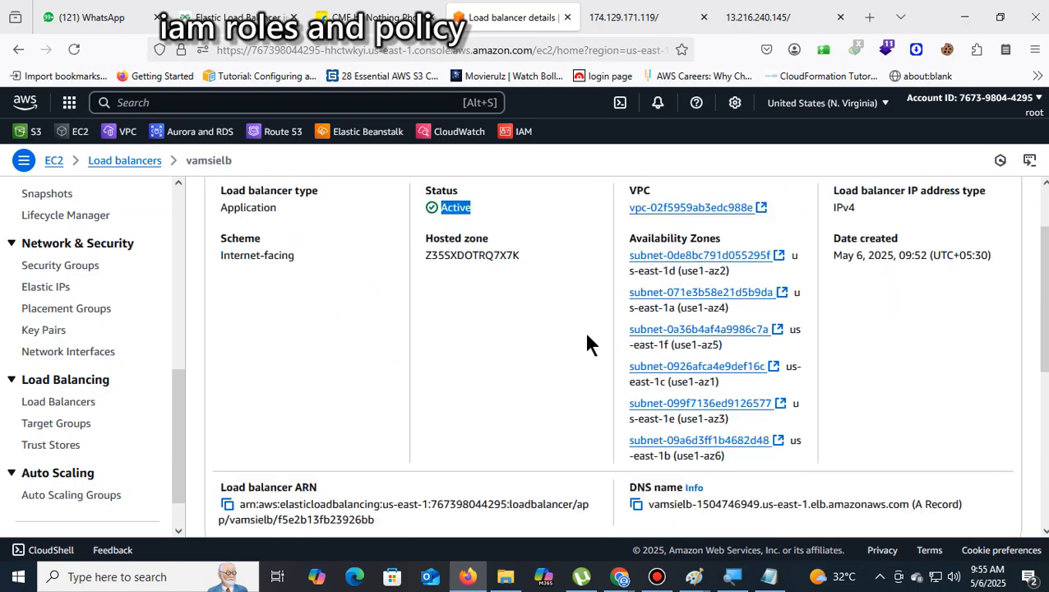
{"action": "scroll", "coordinate": [872, 363], "scroll_direction": "down", "scroll_amount": 3}
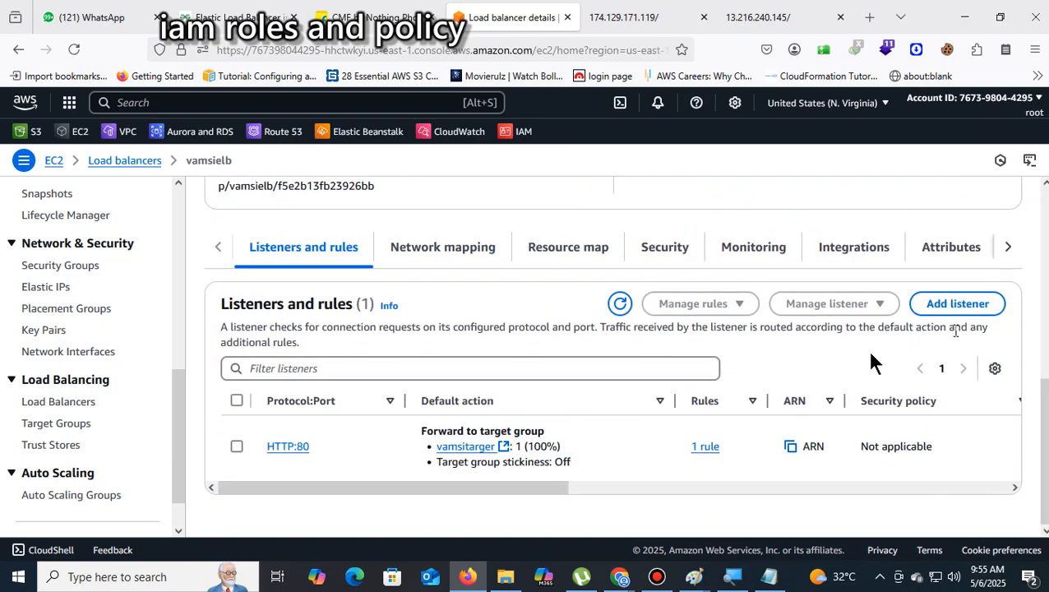
{"action": "scroll", "coordinate": [613, 354], "scroll_direction": "up", "scroll_amount": 5}
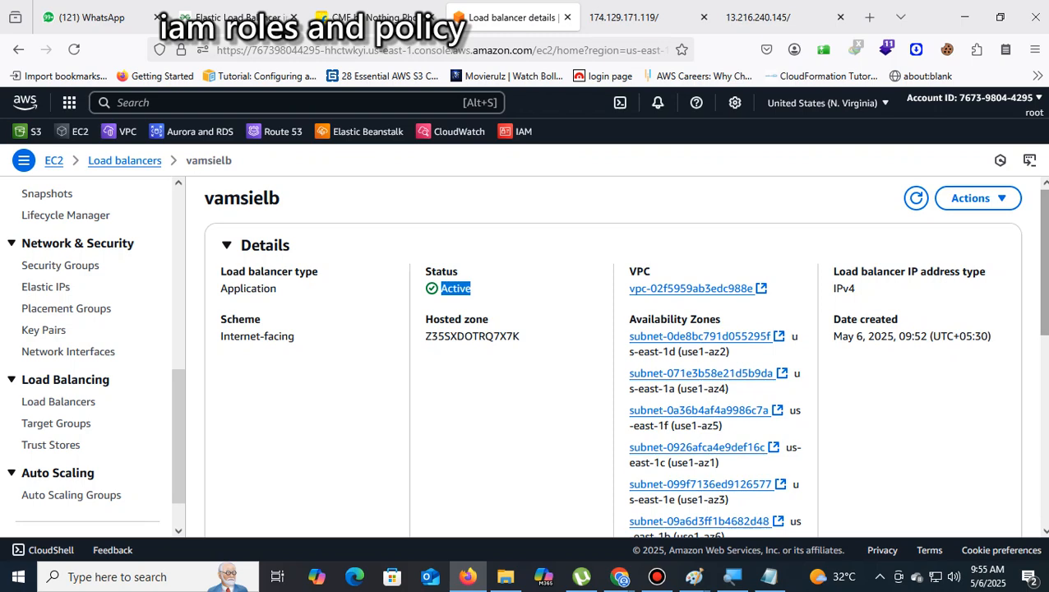
{"action": "left_click", "coordinate": [95, 405]}
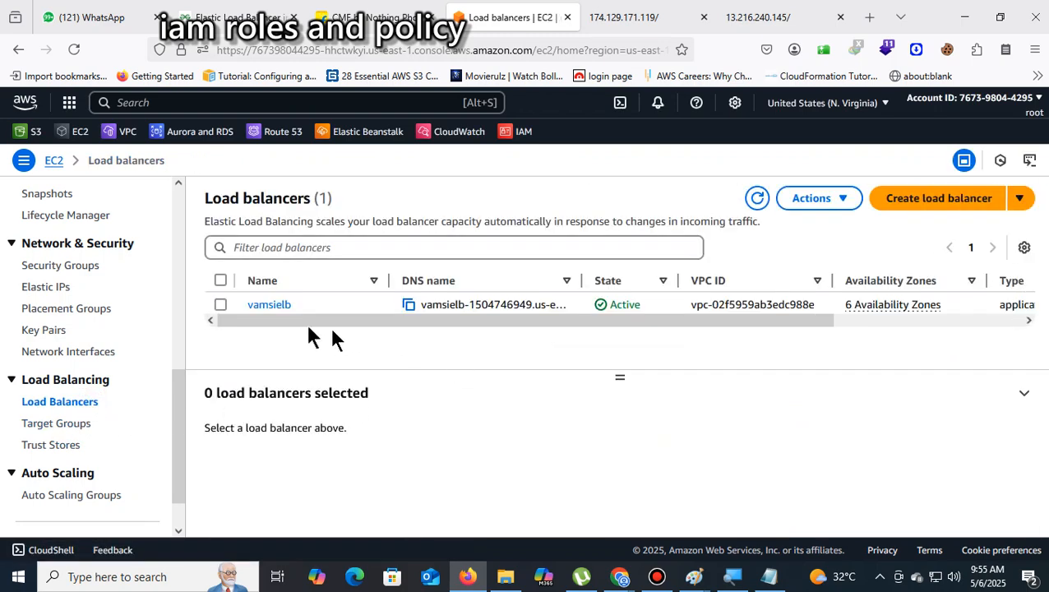
{"action": "left_click", "coordinate": [278, 309]}
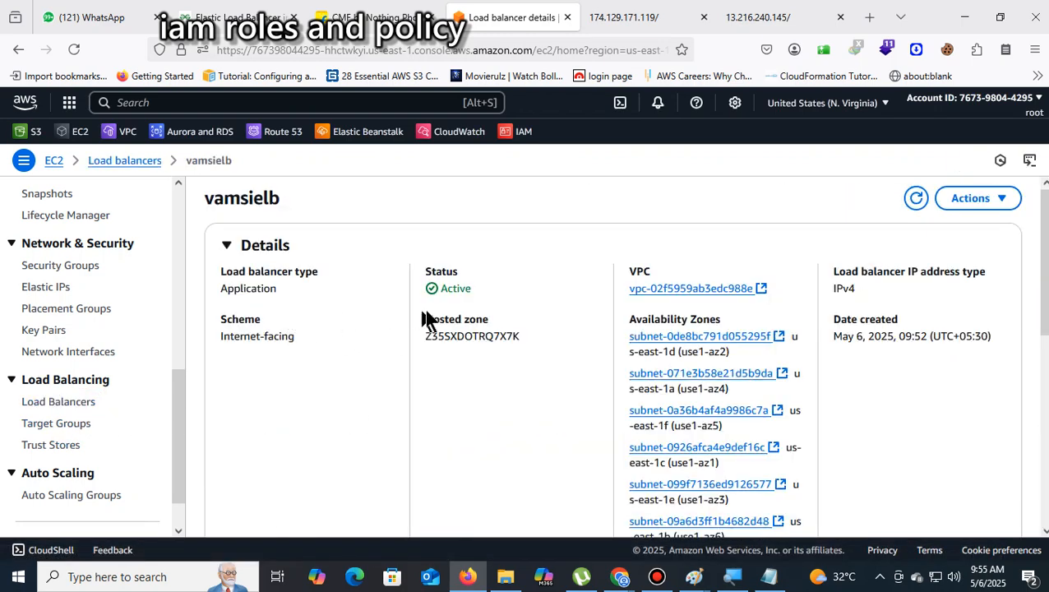
Step: Copy vamsielb's DNS name and load it in the browser tab that holds the GeeksforGeeks article
{"action": "scroll", "coordinate": [526, 320], "scroll_direction": "down", "scroll_amount": 5}
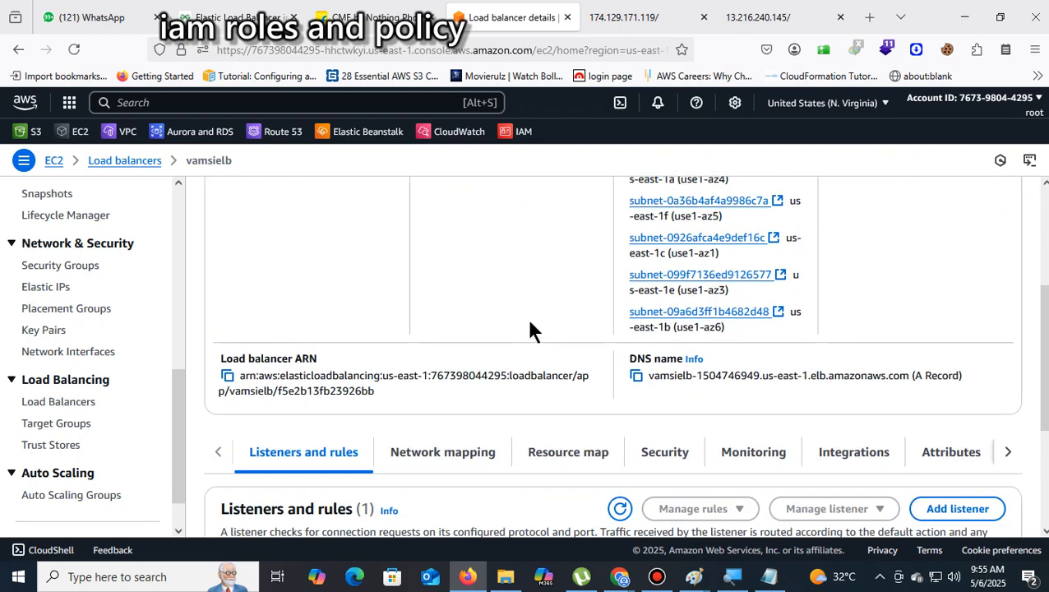
{"action": "left_click", "coordinate": [636, 376]}
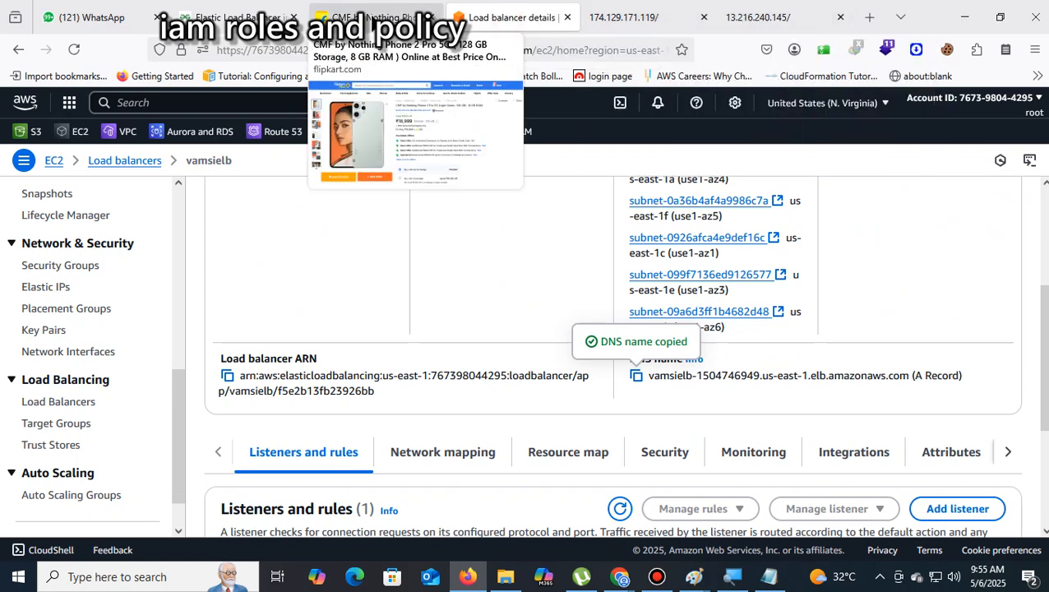
{"action": "left_click", "coordinate": [371, 18]}
{"action": "right_click", "coordinate": [355, 49]}
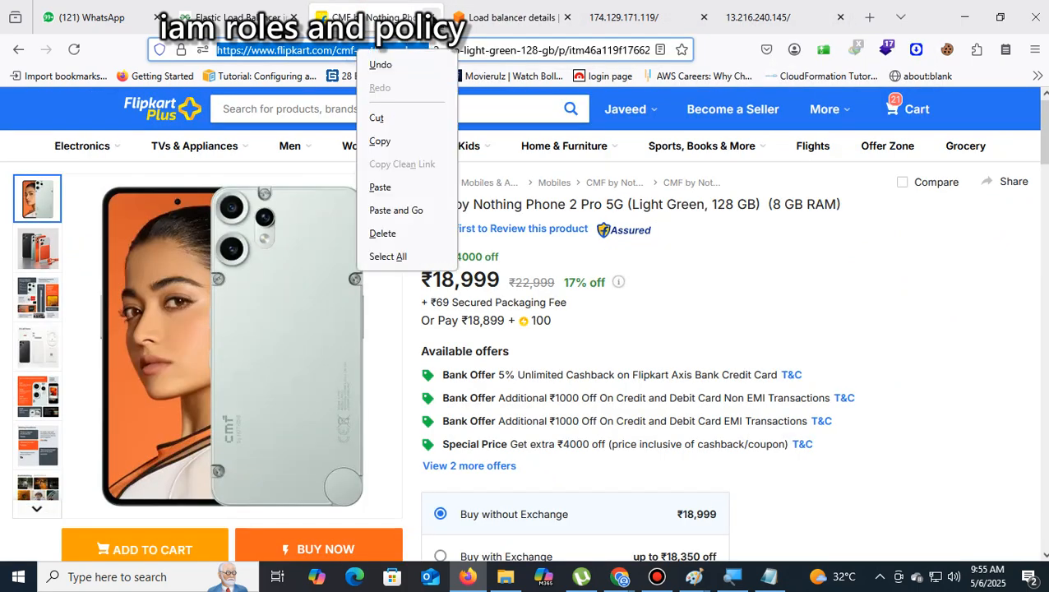
{"action": "left_click", "coordinate": [230, 17]}
{"action": "left_click", "coordinate": [235, 16]}
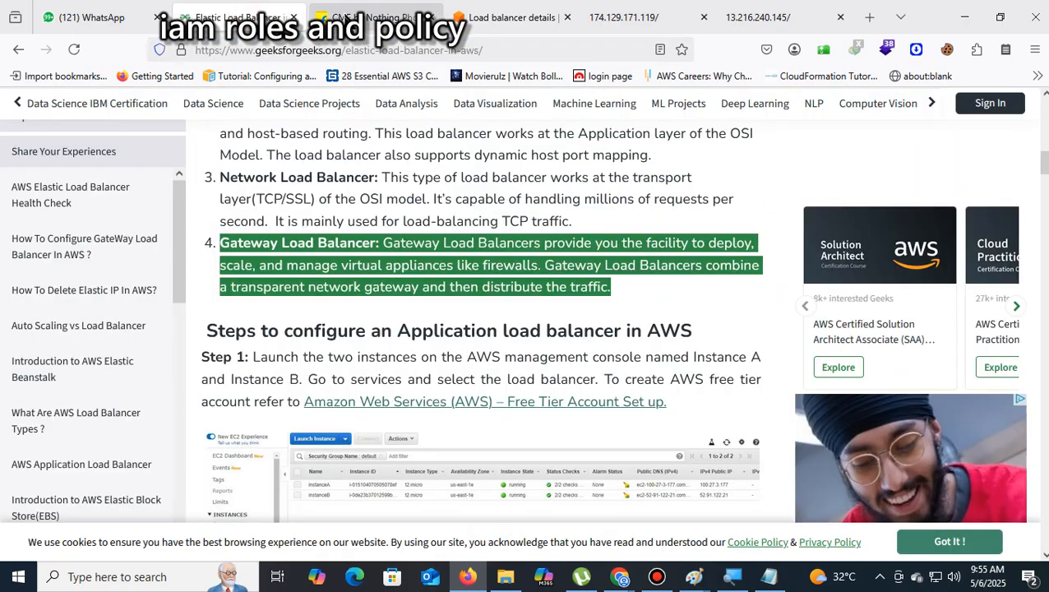
{"action": "left_click", "coordinate": [339, 51]}
{"action": "right_click", "coordinate": [347, 51]}
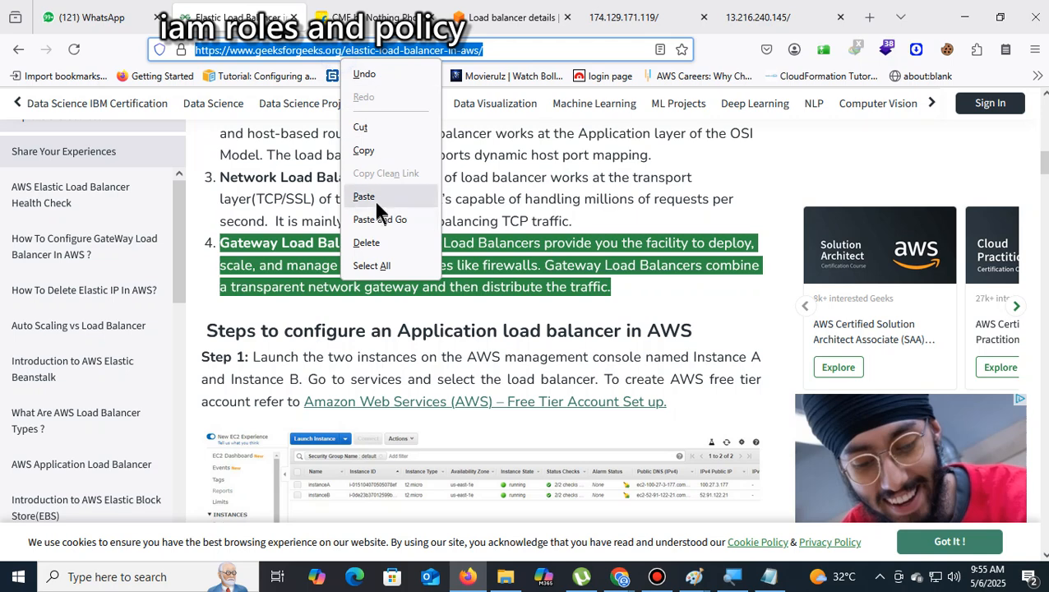
{"action": "left_click", "coordinate": [375, 199]}
{"action": "key", "text": "Return"}
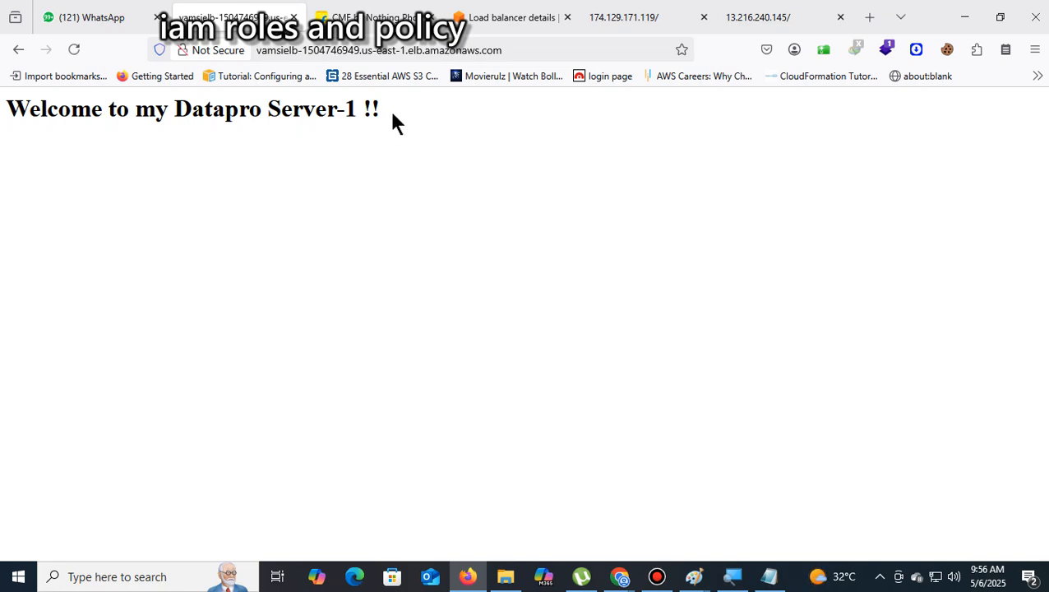
Step: Reload the load balancer's web page repeatedly and check which server's welcome message it returns
{"action": "left_click_drag", "start_coordinate": [390, 110], "coordinate": [6, 111]}
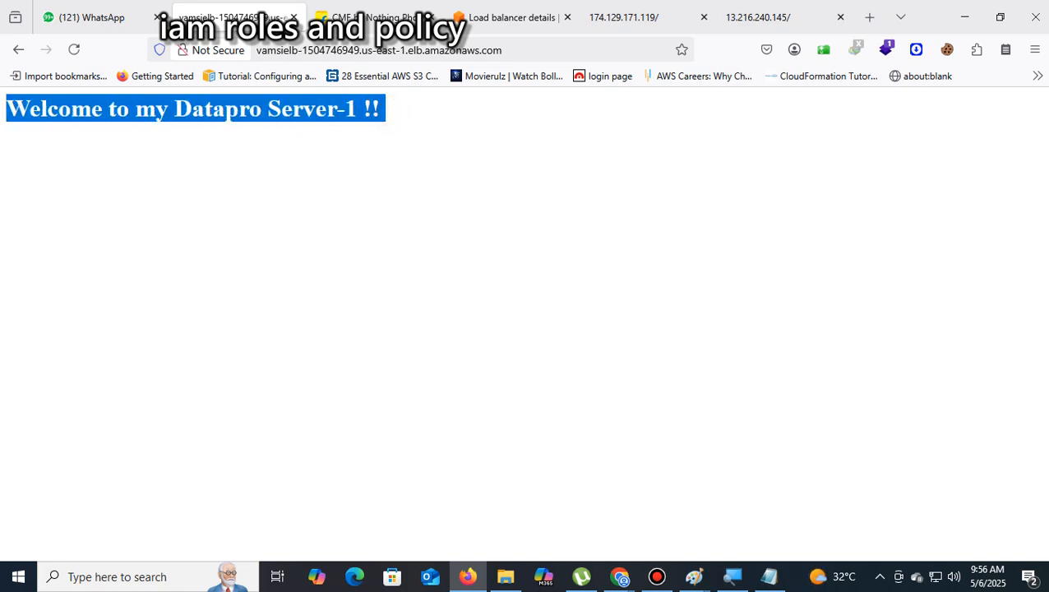
{"action": "left_click", "coordinate": [134, 235]}
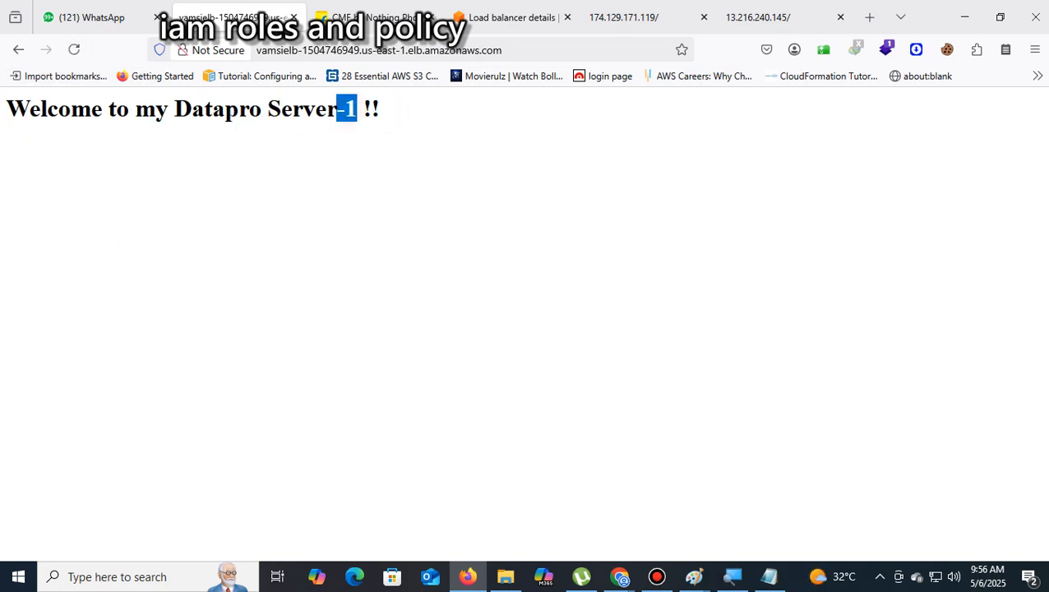
{"action": "left_click", "coordinate": [77, 49]}
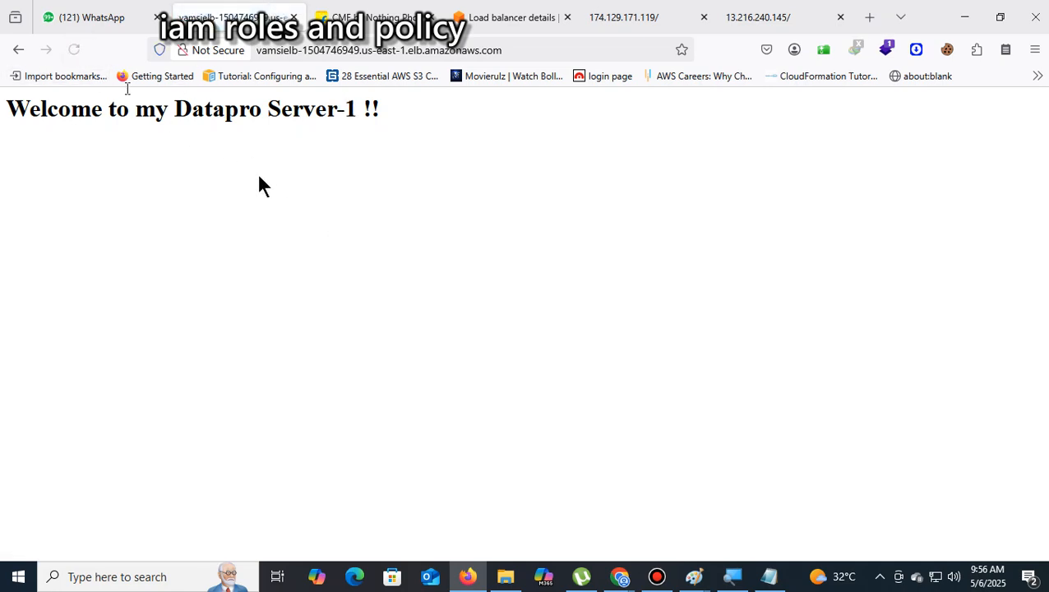
{"action": "left_click", "coordinate": [75, 49]}
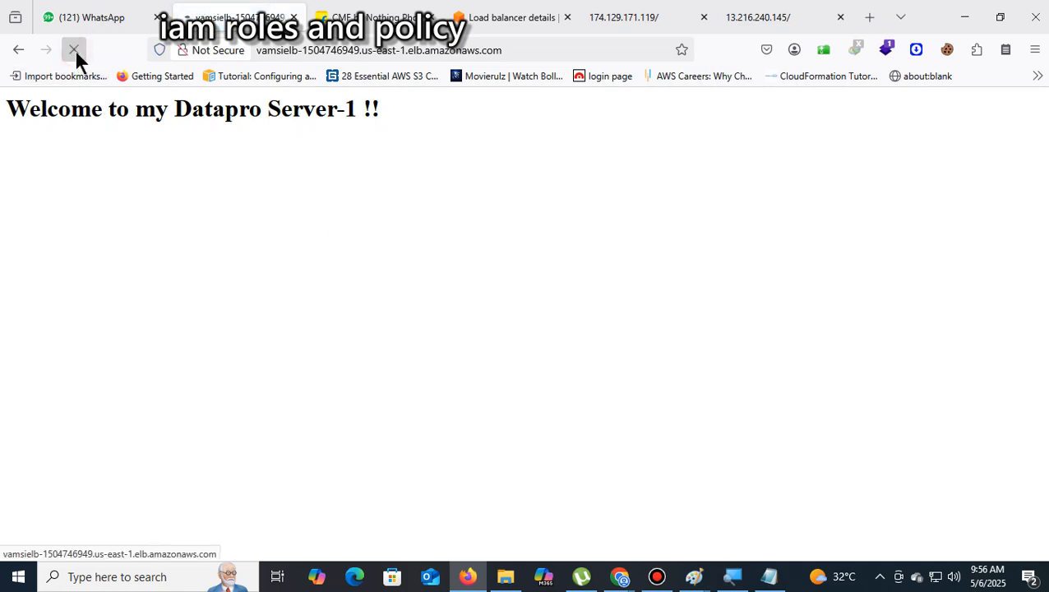
{"action": "left_click_drag", "start_coordinate": [436, 119], "coordinate": [2, 123]}
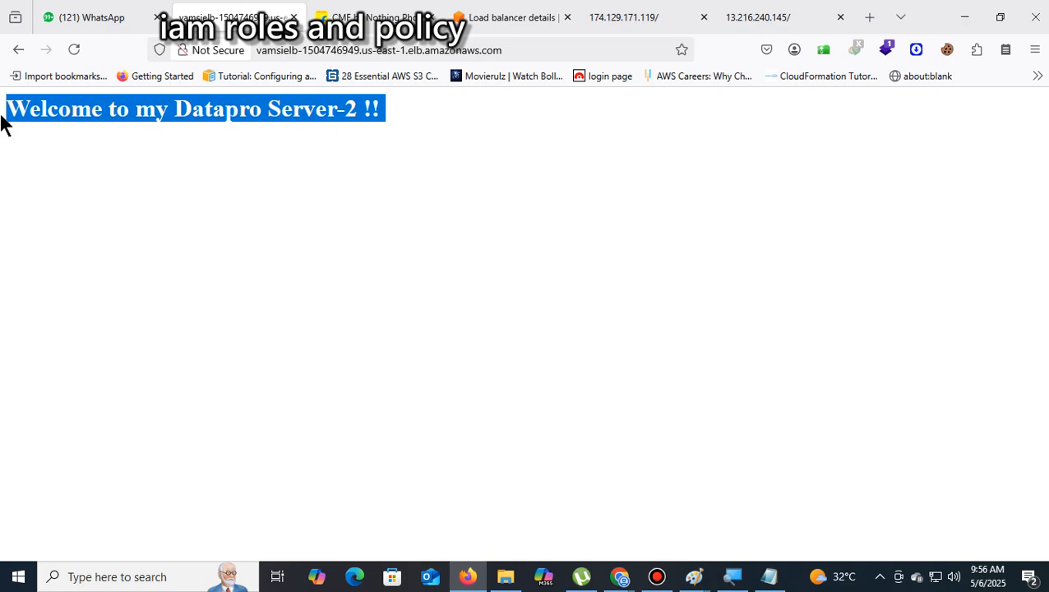
Step: Return to vamsielb's details and review its attributes, from traffic configuration through zone routing, protection and monitoring
{"action": "left_click", "coordinate": [491, 18]}
{"action": "scroll", "coordinate": [1022, 301], "scroll_direction": "down", "scroll_amount": 3}
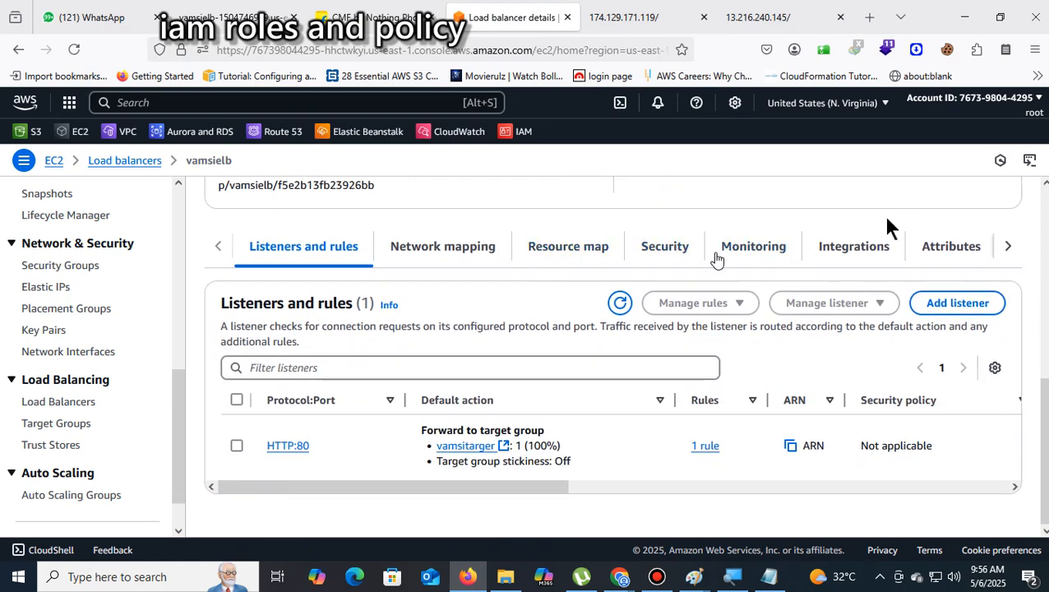
{"action": "left_click", "coordinate": [946, 246]}
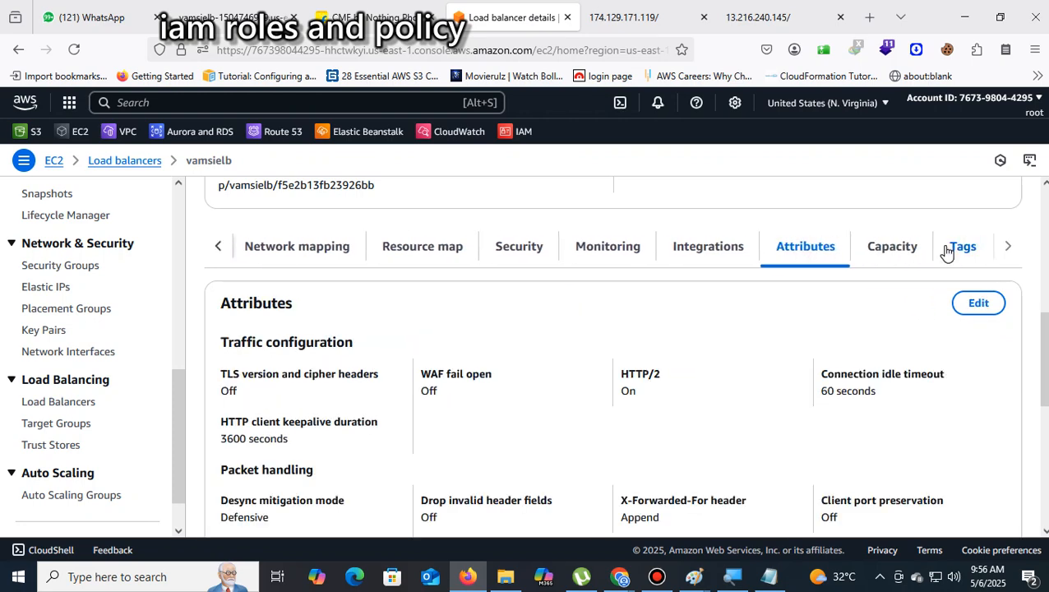
{"action": "scroll", "coordinate": [995, 256], "scroll_direction": "down", "scroll_amount": 2}
{"action": "scroll", "coordinate": [999, 260], "scroll_direction": "down", "scroll_amount": 3}
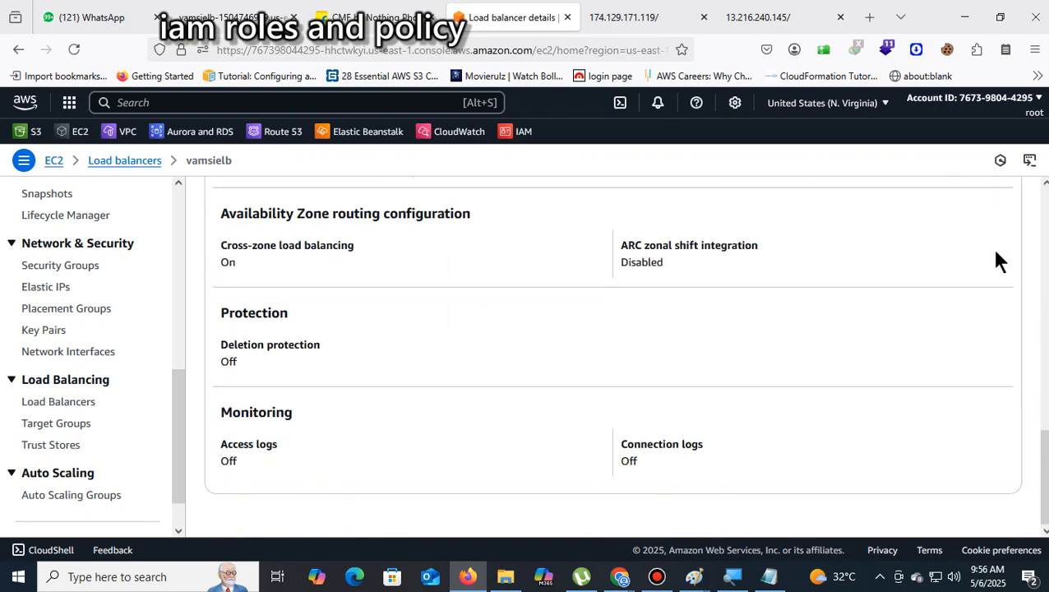
{"action": "scroll", "coordinate": [999, 261], "scroll_direction": "up", "scroll_amount": 5}
{"action": "scroll", "coordinate": [996, 251], "scroll_direction": "up", "scroll_amount": 2}
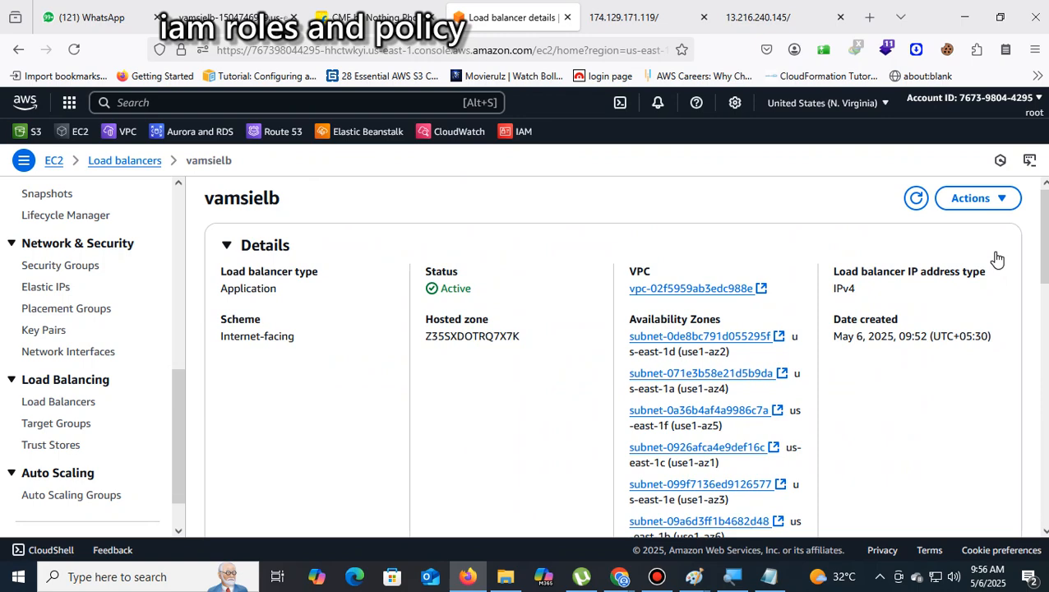
Step: Open the vamsitarger target group and check its target health summary and registered targets
{"action": "left_click", "coordinate": [74, 425]}
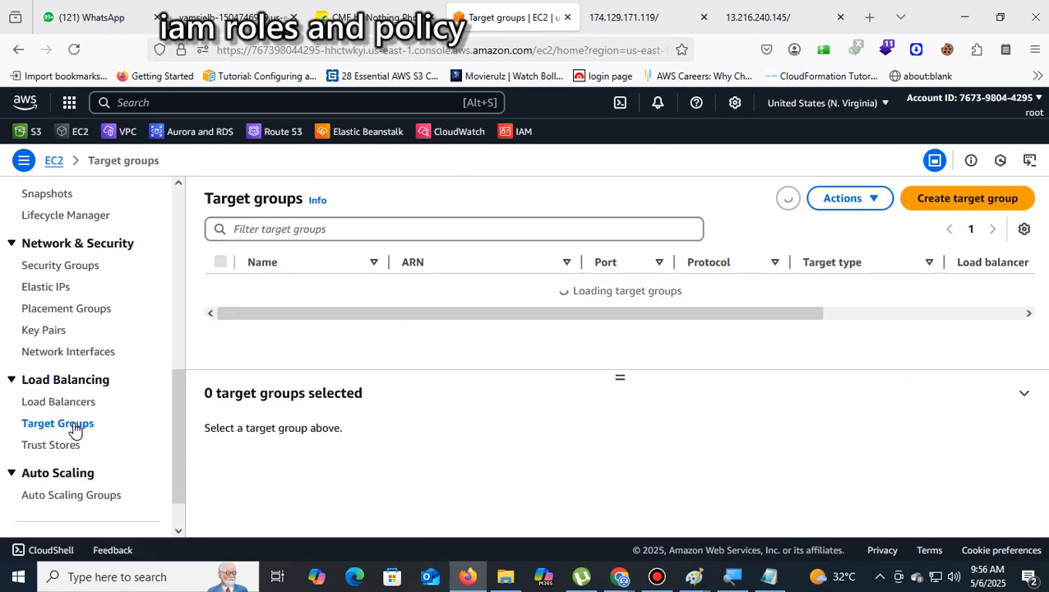
{"action": "left_click", "coordinate": [274, 286]}
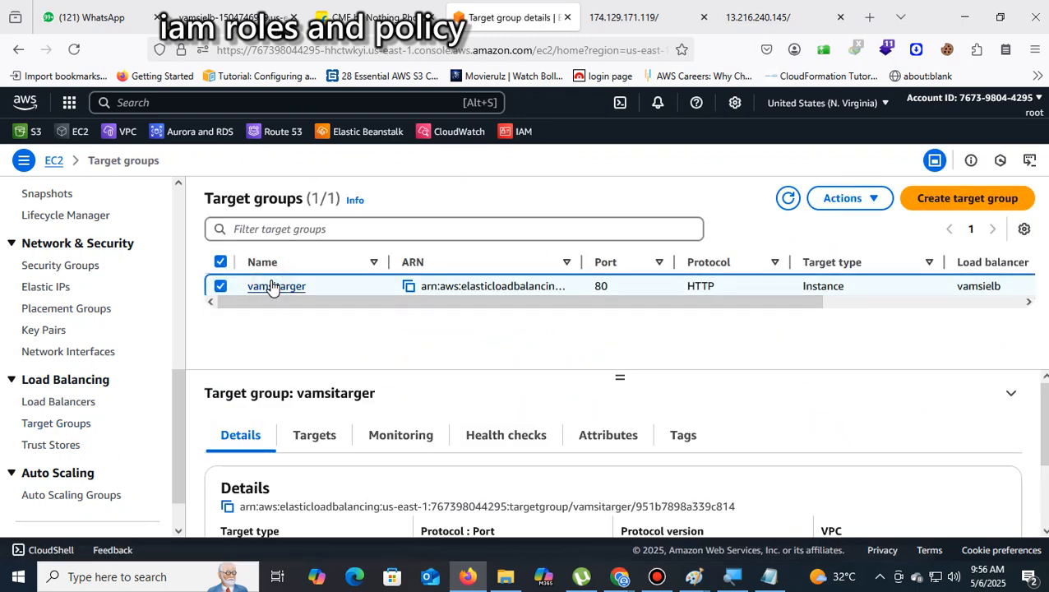
{"action": "scroll", "coordinate": [640, 333], "scroll_direction": "down", "scroll_amount": 2}
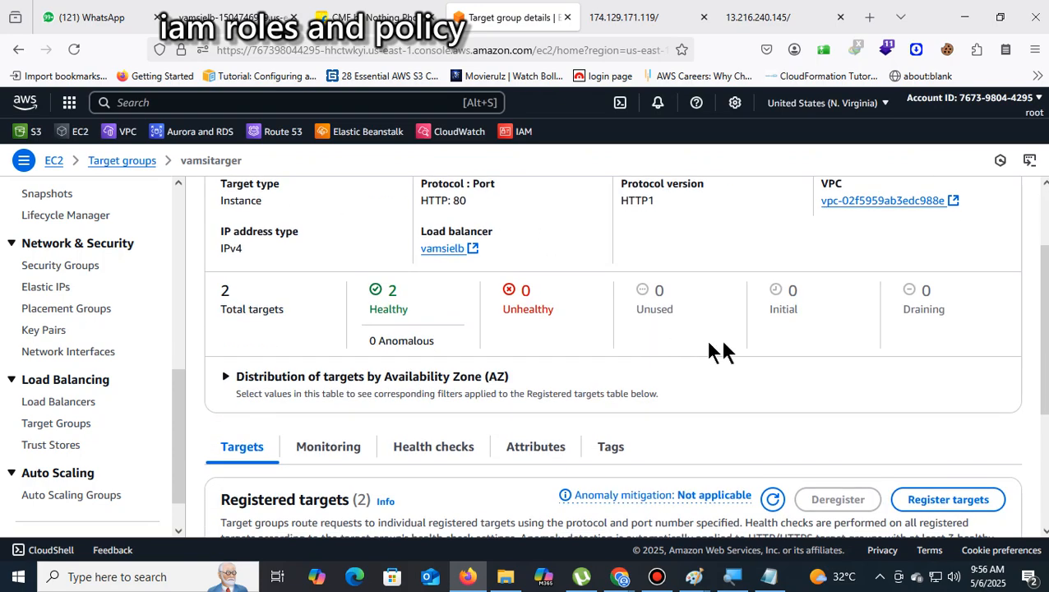
{"action": "scroll", "coordinate": [723, 347], "scroll_direction": "up", "scroll_amount": 2}
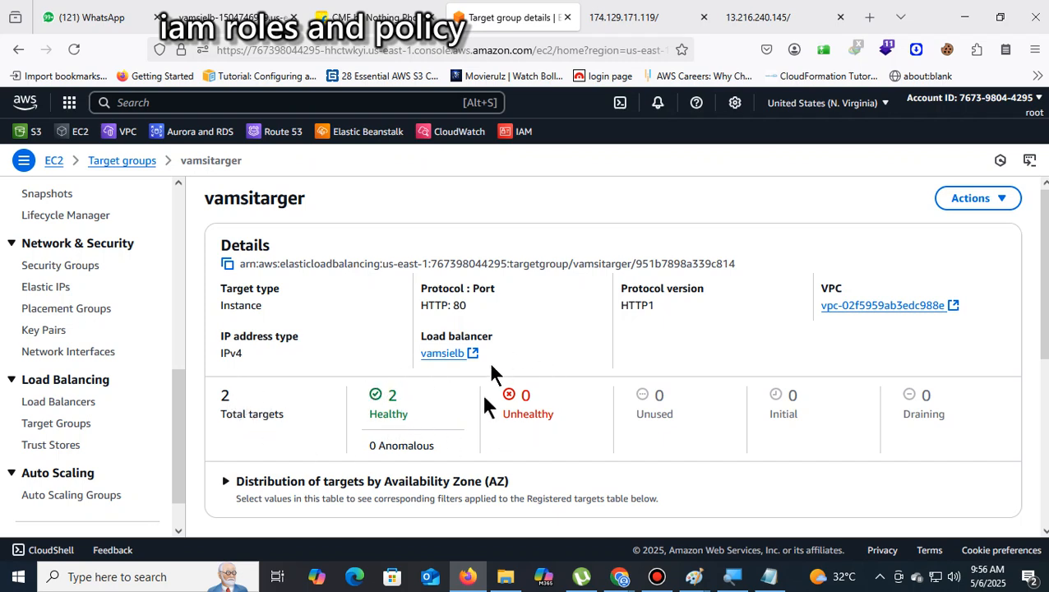
{"action": "scroll", "coordinate": [584, 397], "scroll_direction": "down", "scroll_amount": 3}
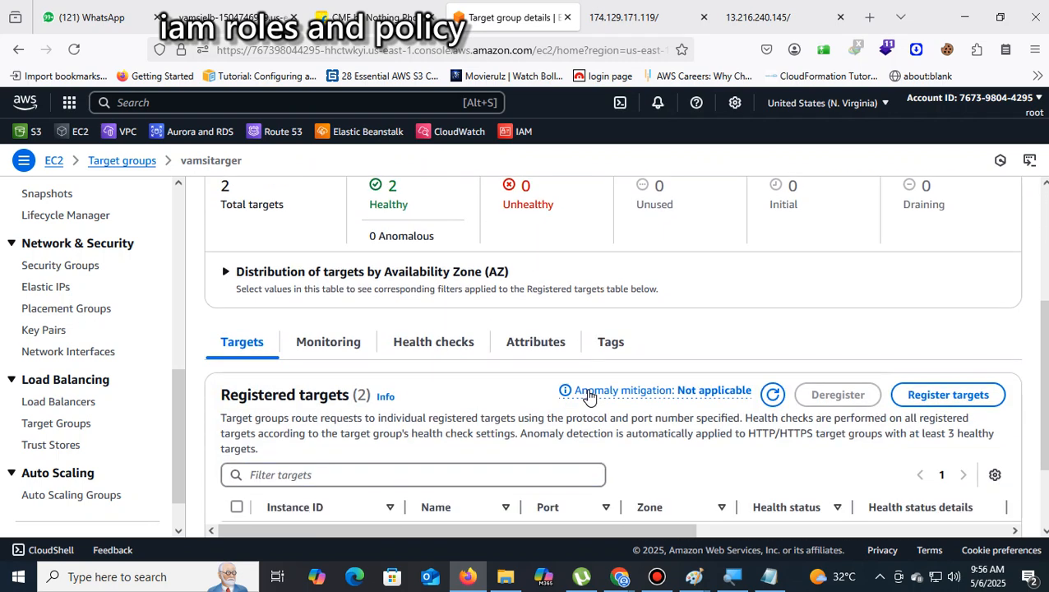
Step: Review vamsitarger's healthy and unhealthy host monitoring graphs and its health check settings
{"action": "left_click", "coordinate": [326, 356]}
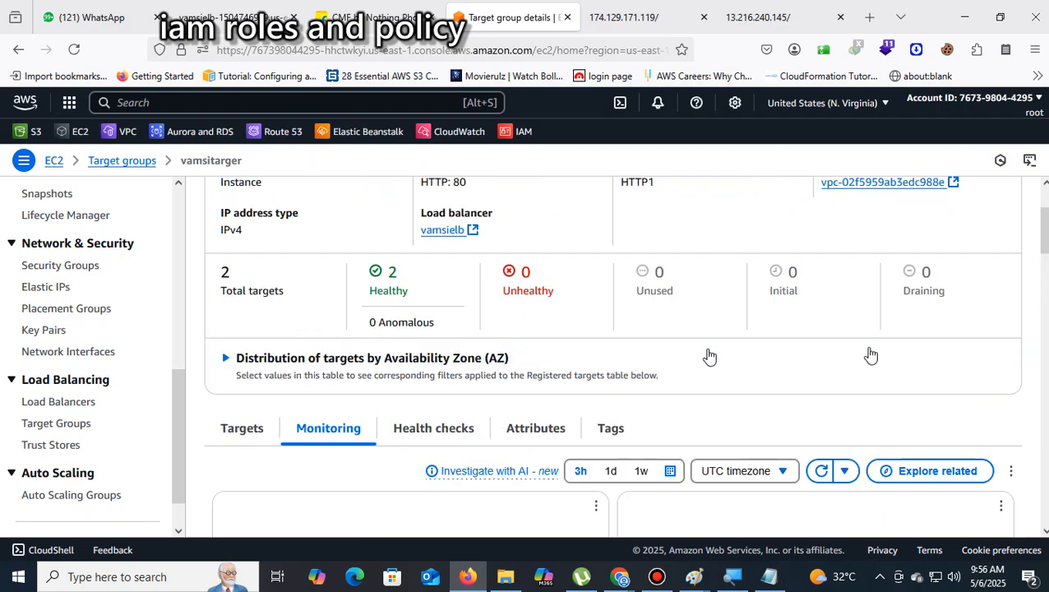
{"action": "scroll", "coordinate": [900, 349], "scroll_direction": "down", "scroll_amount": 2}
{"action": "scroll", "coordinate": [817, 356], "scroll_direction": "down", "scroll_amount": 2}
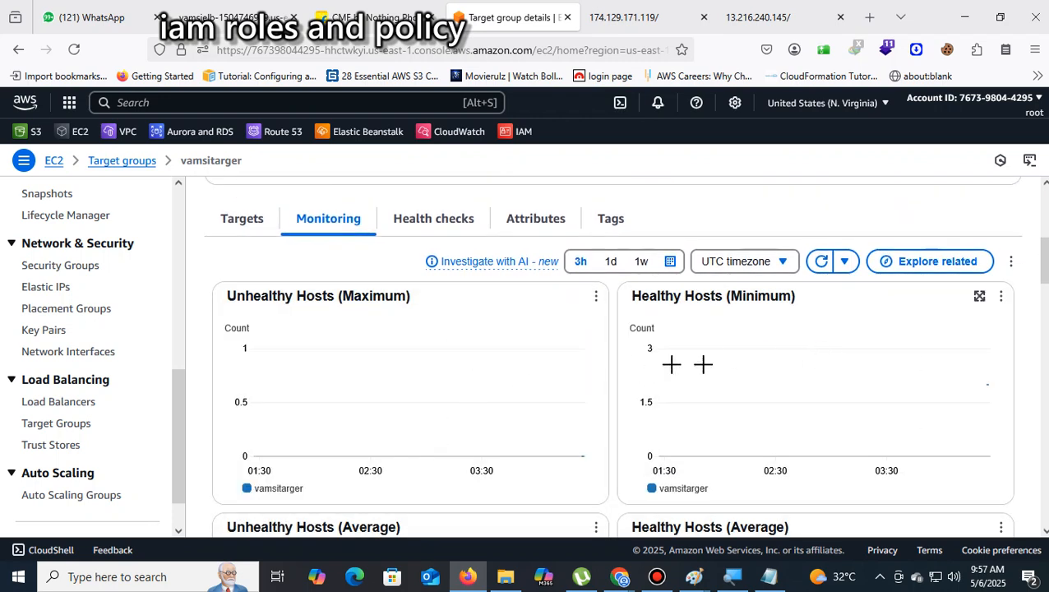
{"action": "left_click", "coordinate": [440, 221]}
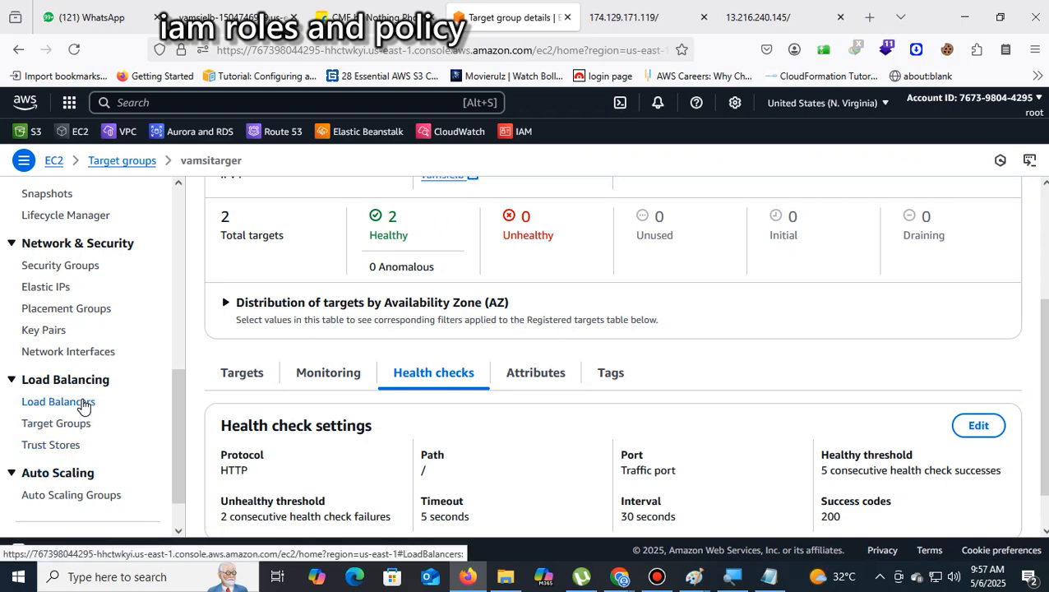
Step: Reopen vamsielb from the load balancer list and review its details, DNS name, and listeners and rules
{"action": "left_click", "coordinate": [82, 402]}
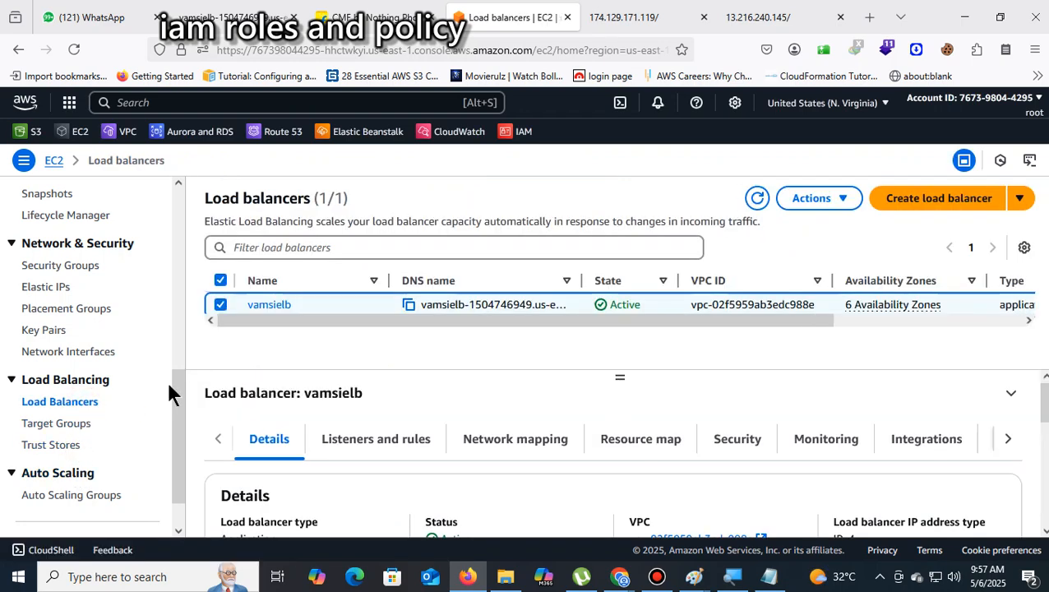
{"action": "left_click", "coordinate": [281, 304]}
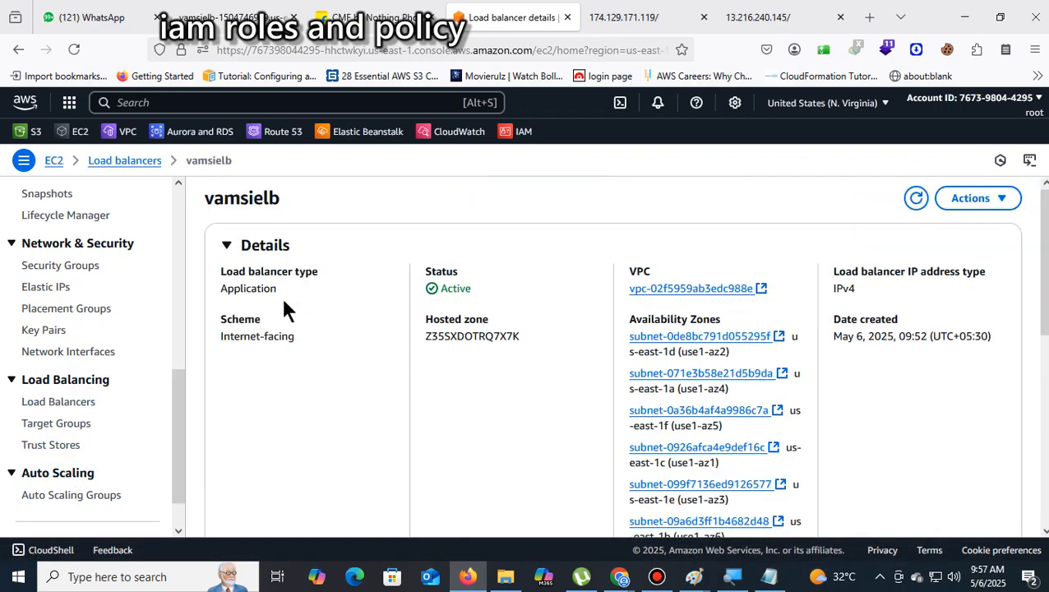
{"action": "scroll", "coordinate": [1012, 303], "scroll_direction": "down", "scroll_amount": 4}
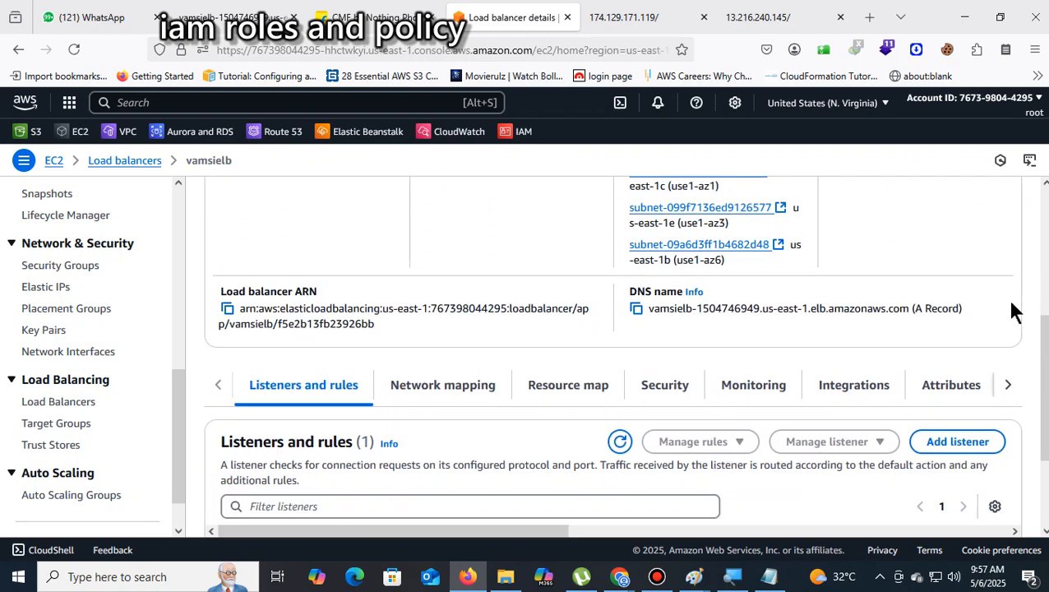
{"action": "scroll", "coordinate": [1017, 311], "scroll_direction": "down", "scroll_amount": 1}
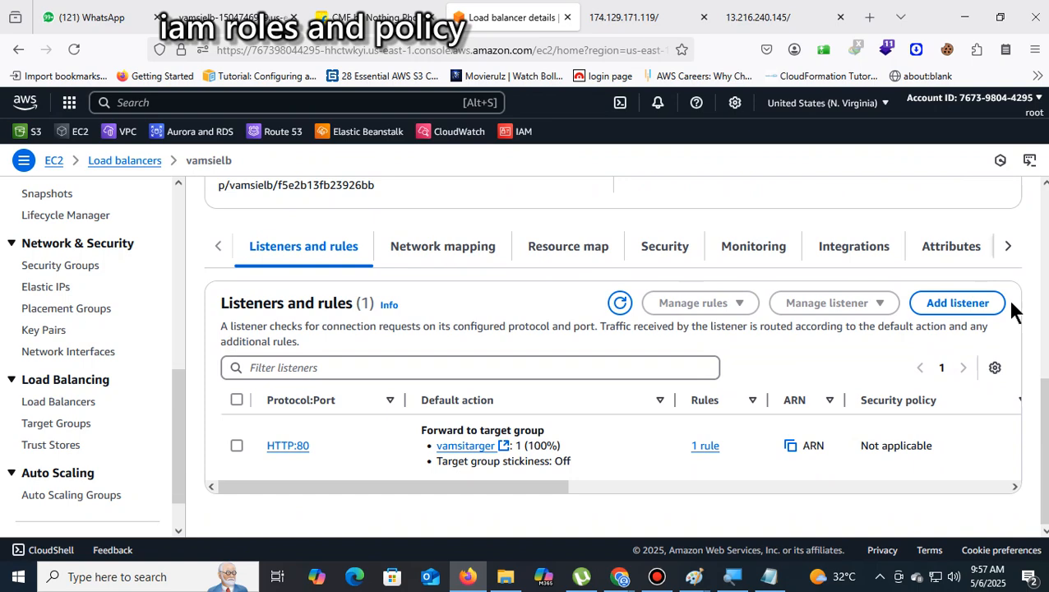
{"action": "scroll", "coordinate": [1014, 311], "scroll_direction": "up", "scroll_amount": 5}
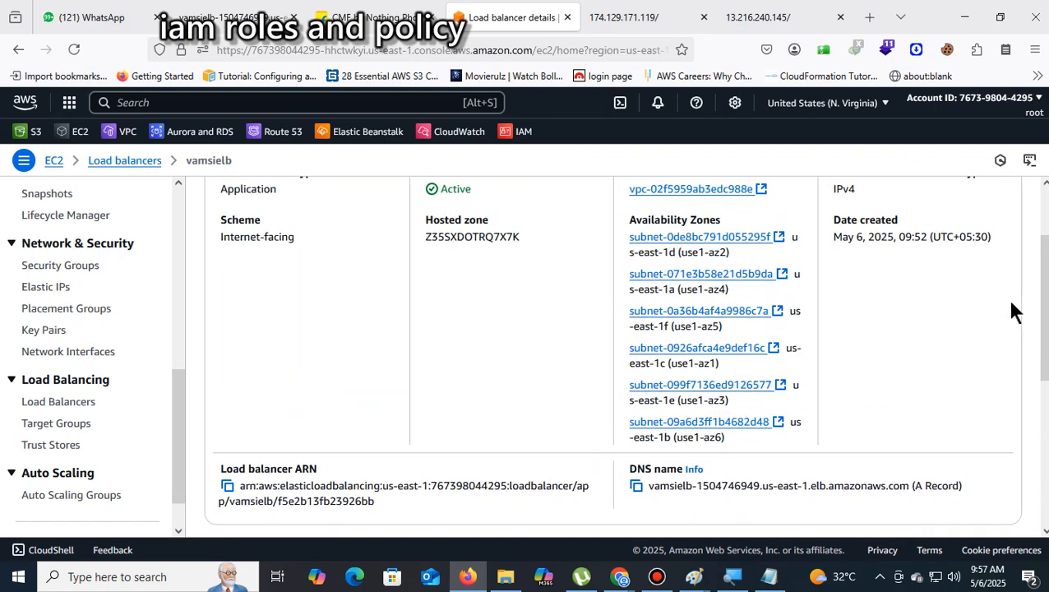
{"action": "scroll", "coordinate": [1014, 311], "scroll_direction": "down", "scroll_amount": 5}
{"action": "scroll", "coordinate": [1015, 311], "scroll_direction": "up", "scroll_amount": 1}
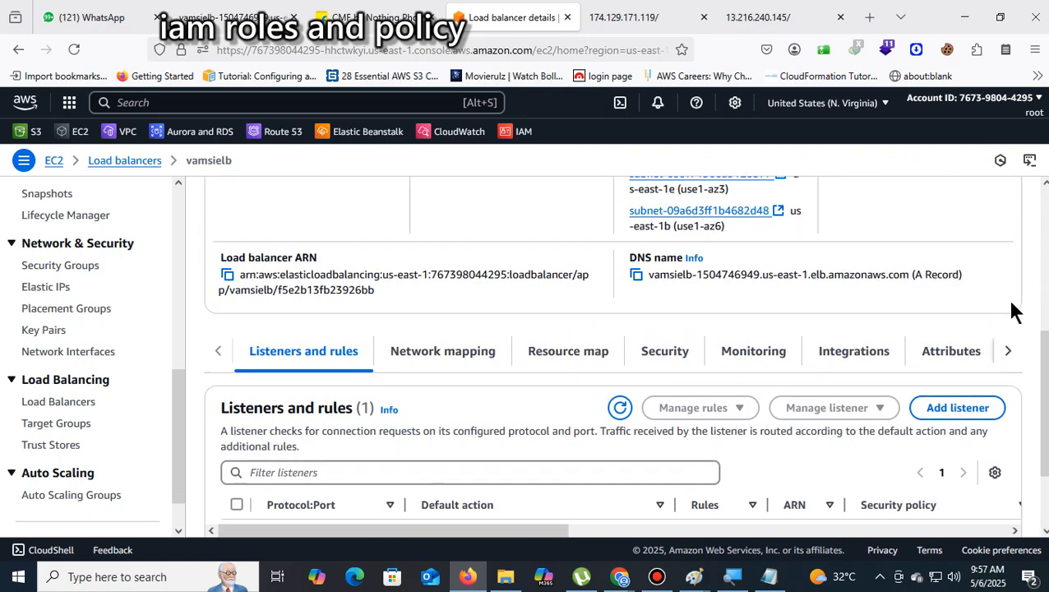
{"action": "scroll", "coordinate": [1014, 311], "scroll_direction": "down", "scroll_amount": 2}
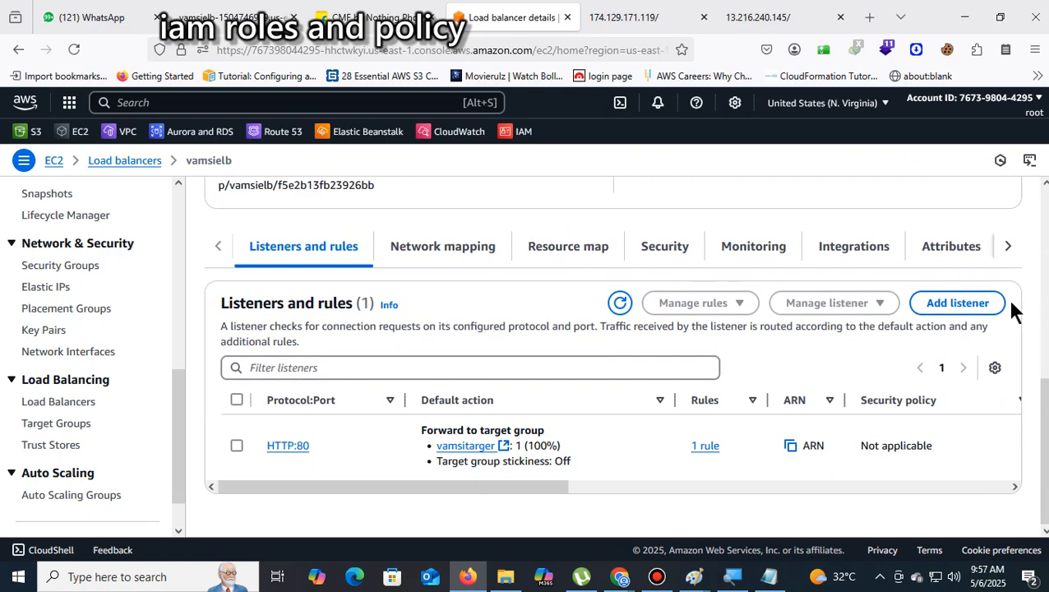
Step: Examine vamsielb's network mapping, including its VPC, IP address type, Availability Zones and subnets
{"action": "left_click", "coordinate": [1009, 247]}
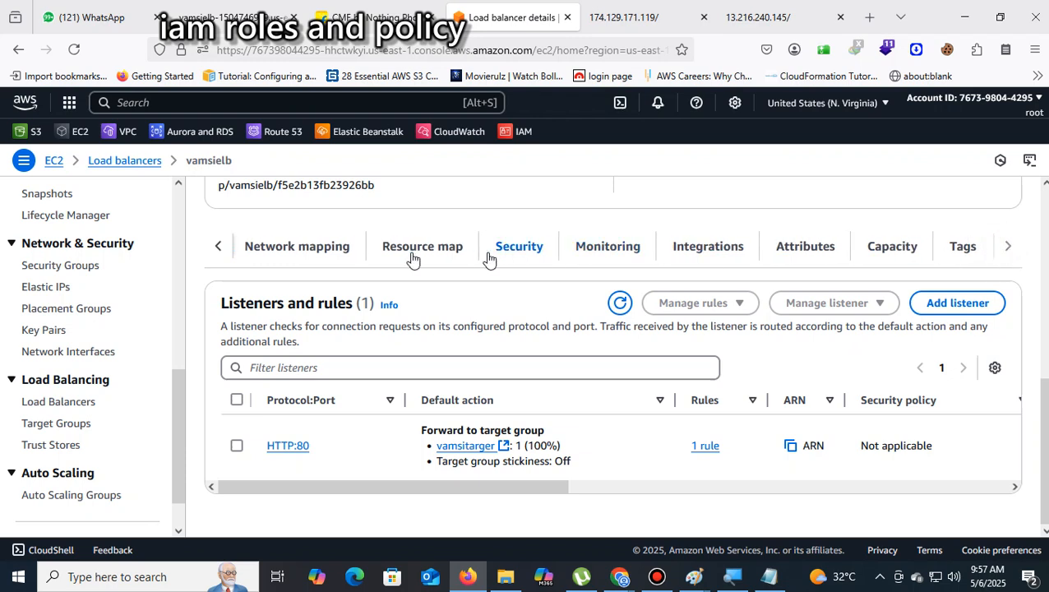
{"action": "left_click", "coordinate": [217, 250]}
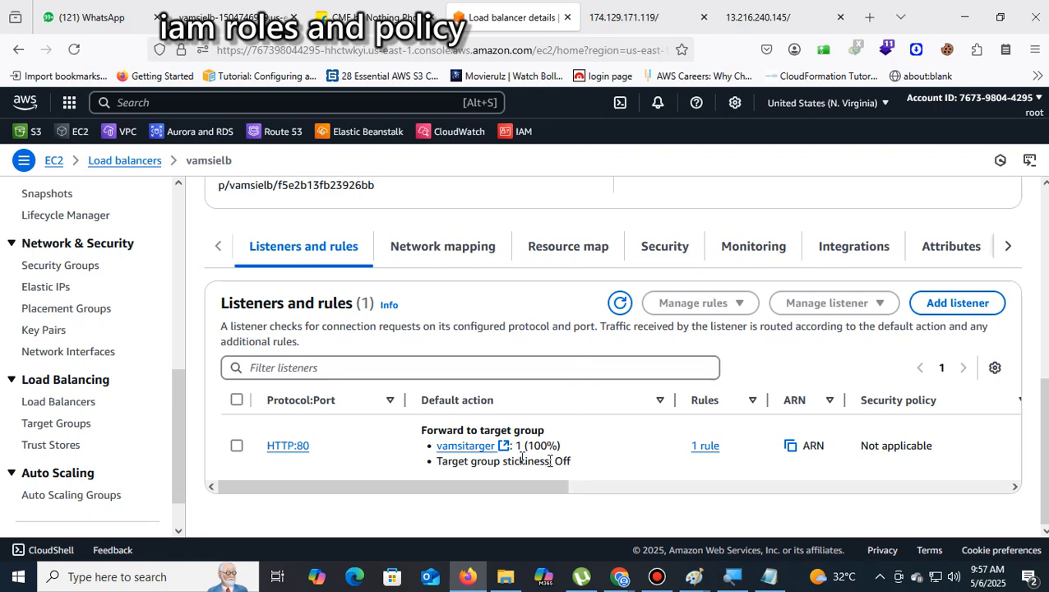
{"action": "left_click", "coordinate": [441, 257]}
{"action": "scroll", "coordinate": [681, 321], "scroll_direction": "down", "scroll_amount": 4}
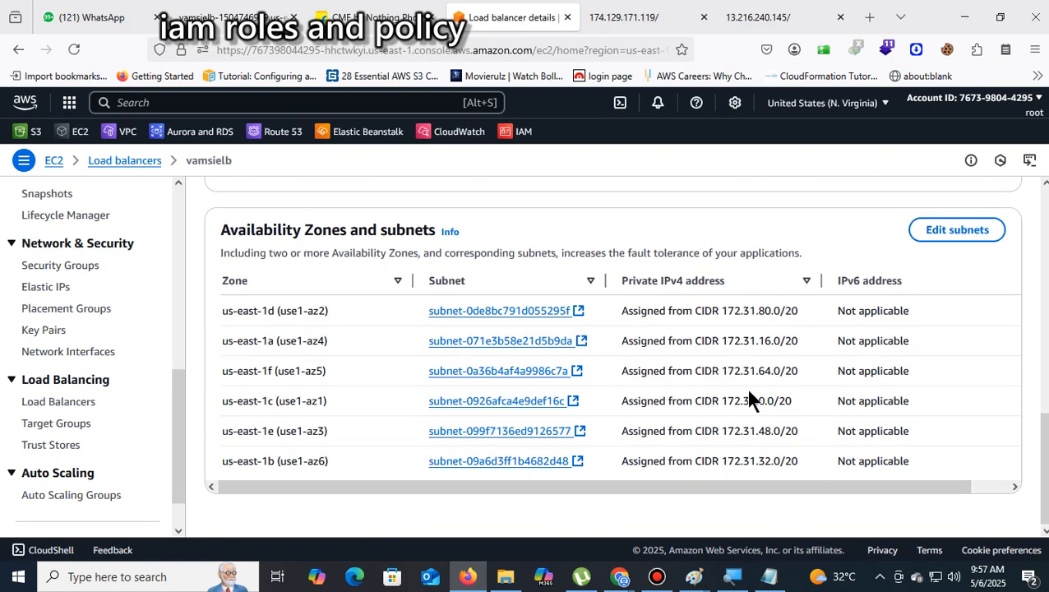
{"action": "scroll", "coordinate": [991, 407], "scroll_direction": "up", "scroll_amount": 3}
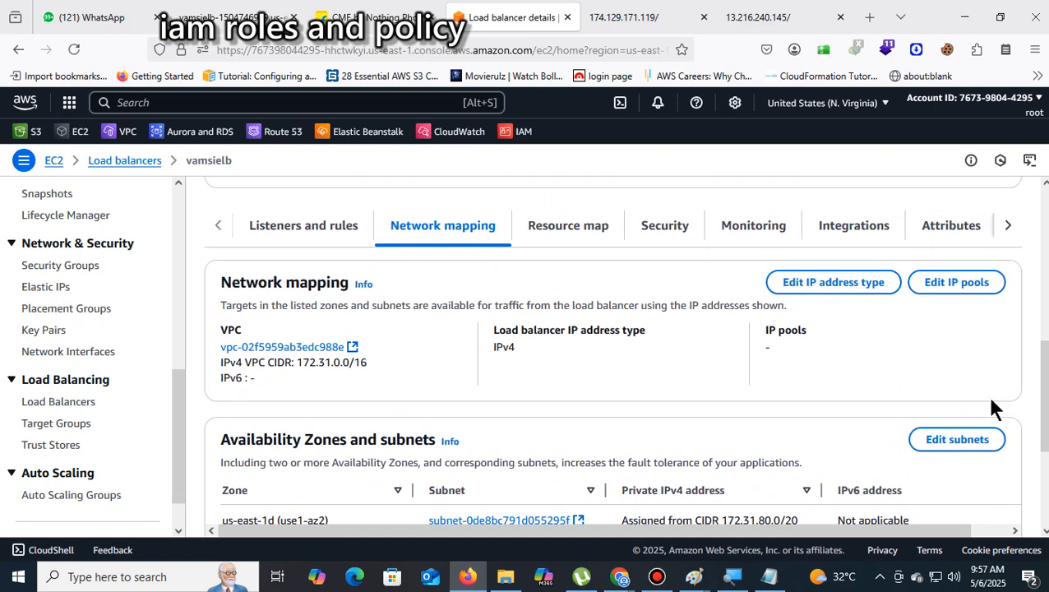
{"action": "scroll", "coordinate": [991, 401], "scroll_direction": "up", "scroll_amount": 2}
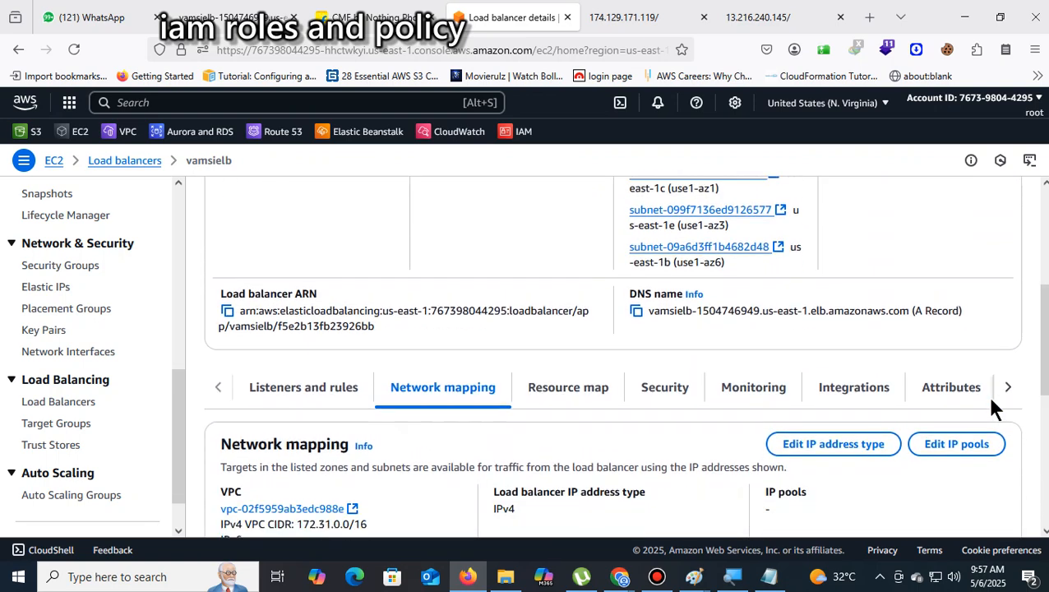
Step: Look through vamsielb's resource map, security groups, monitoring and service integrations
{"action": "scroll", "coordinate": [991, 407], "scroll_direction": "down", "scroll_amount": 1}
{"action": "scroll", "coordinate": [991, 409], "scroll_direction": "up", "scroll_amount": 2}
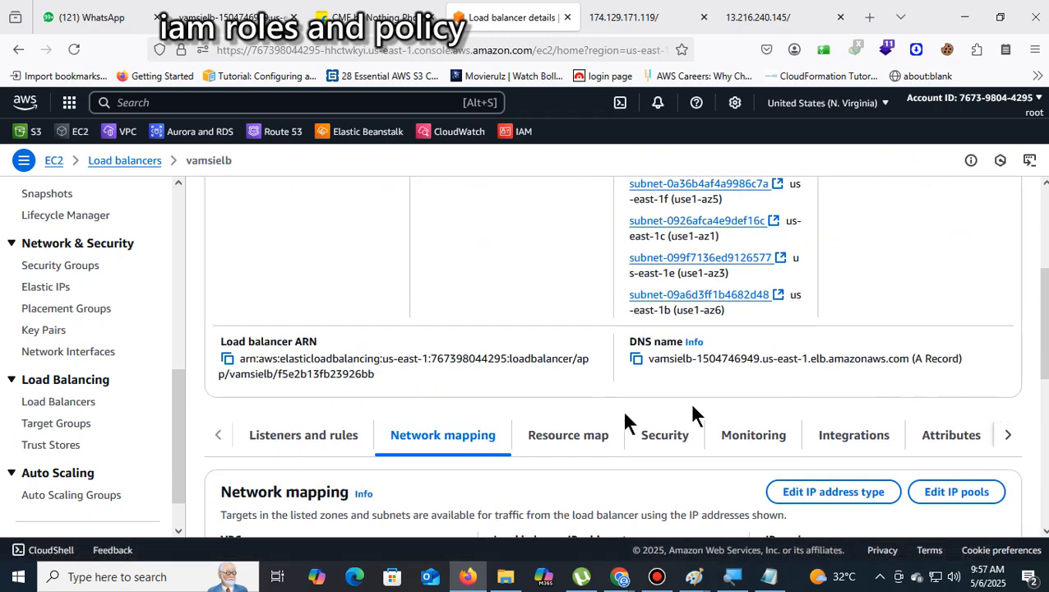
{"action": "left_click", "coordinate": [580, 440]}
{"action": "left_click", "coordinate": [665, 435]}
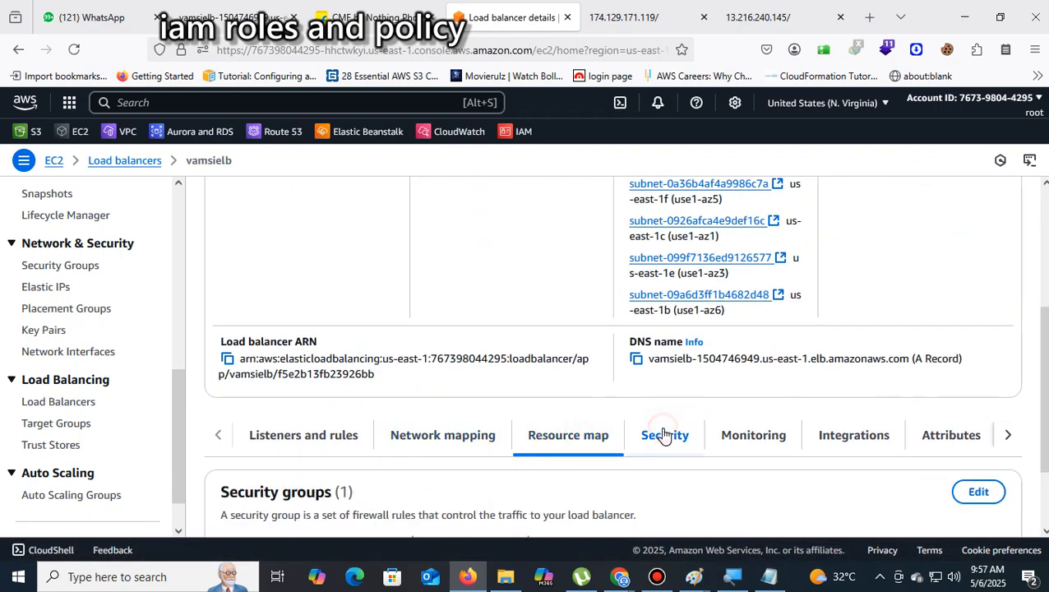
{"action": "left_click", "coordinate": [735, 436]}
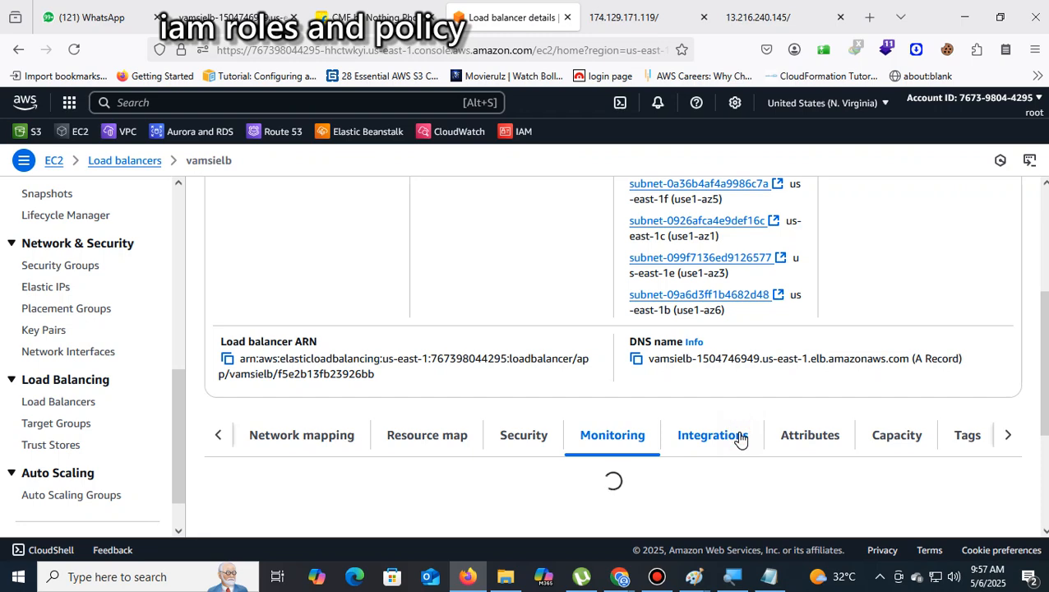
{"action": "left_click", "coordinate": [740, 439]}
{"action": "scroll", "coordinate": [777, 429], "scroll_direction": "down", "scroll_amount": 3}
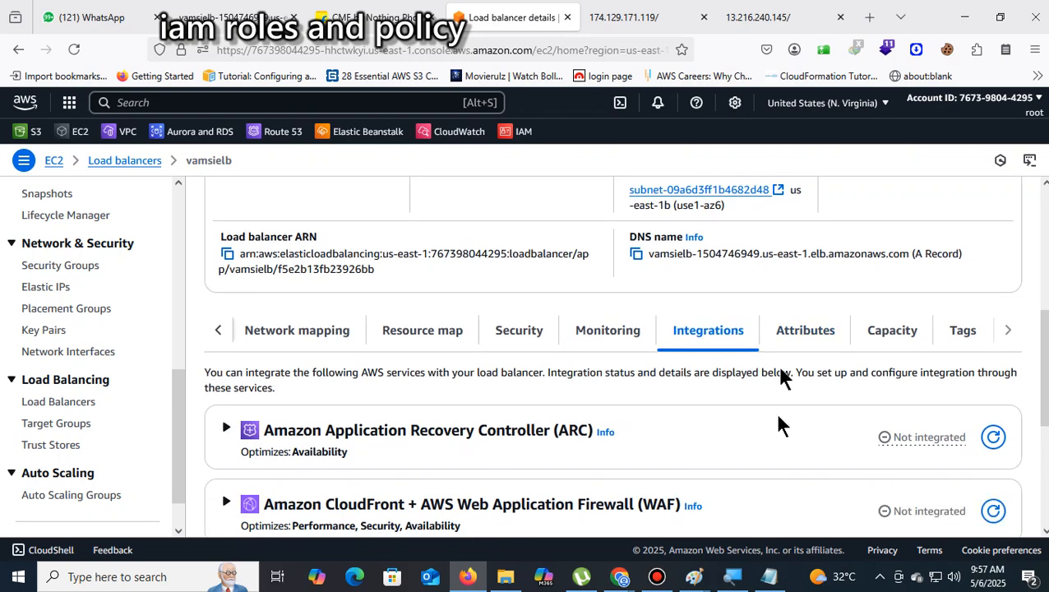
Step: Review vamsielb's attributes and its capacity details, including the LCU reservation and Availability Zone distribution
{"action": "left_click", "coordinate": [785, 326]}
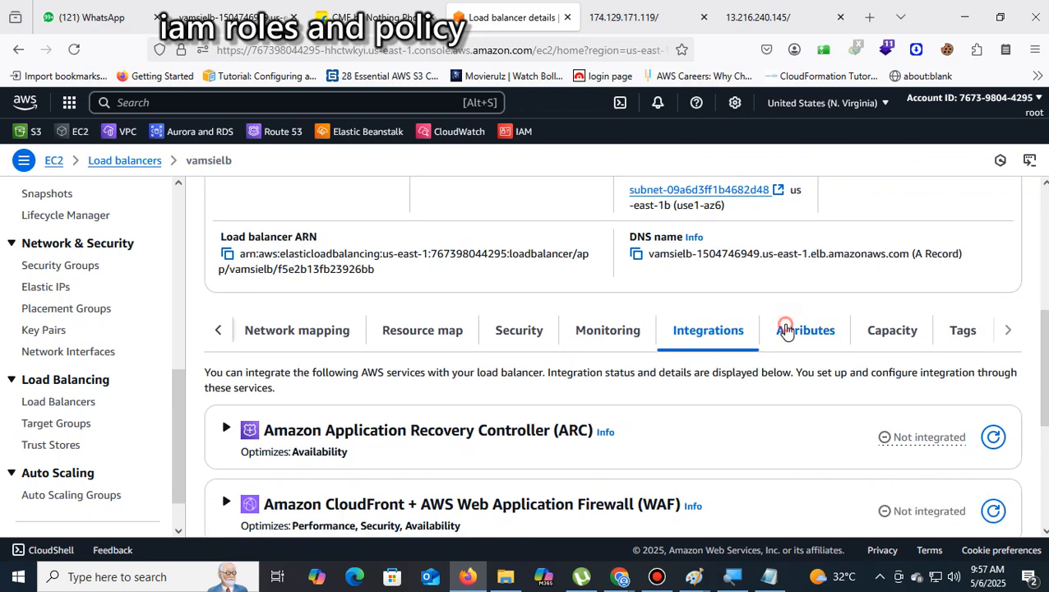
{"action": "left_click", "coordinate": [886, 332]}
{"action": "scroll", "coordinate": [706, 362], "scroll_direction": "down", "scroll_amount": 8}
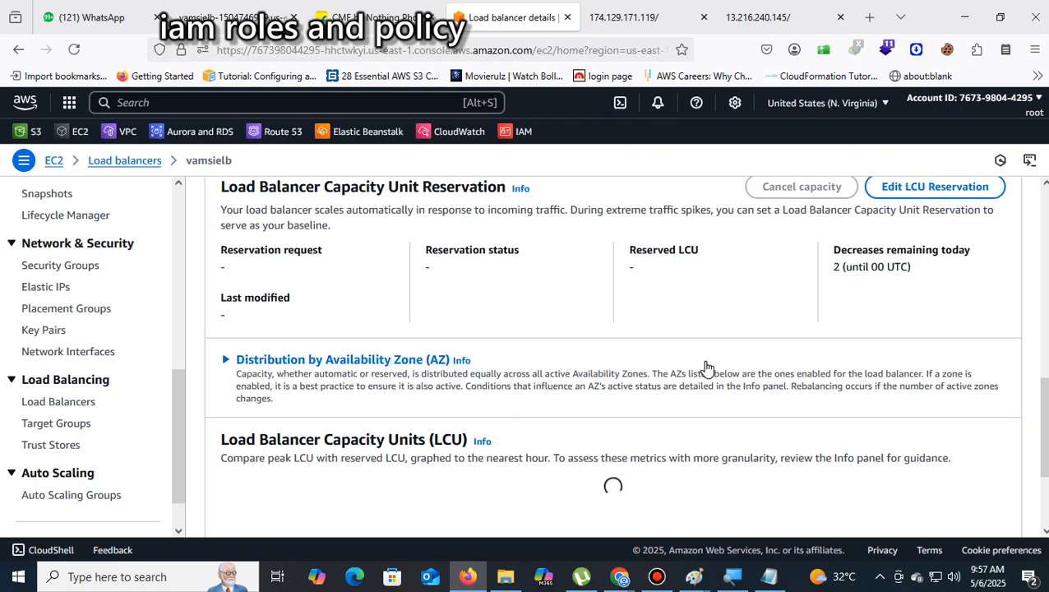
{"action": "scroll", "coordinate": [706, 366], "scroll_direction": "down", "scroll_amount": 3}
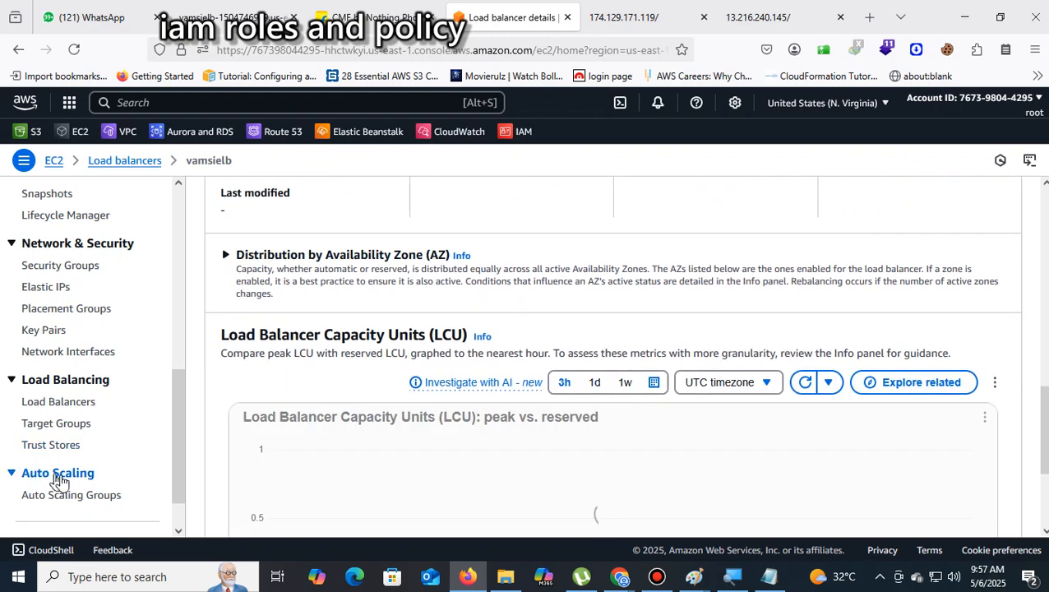
Step: Examine vamsielb's editable attributes, including traffic configuration and packet handling, and return to the load balancer list without saving
{"action": "left_click", "coordinate": [68, 404]}
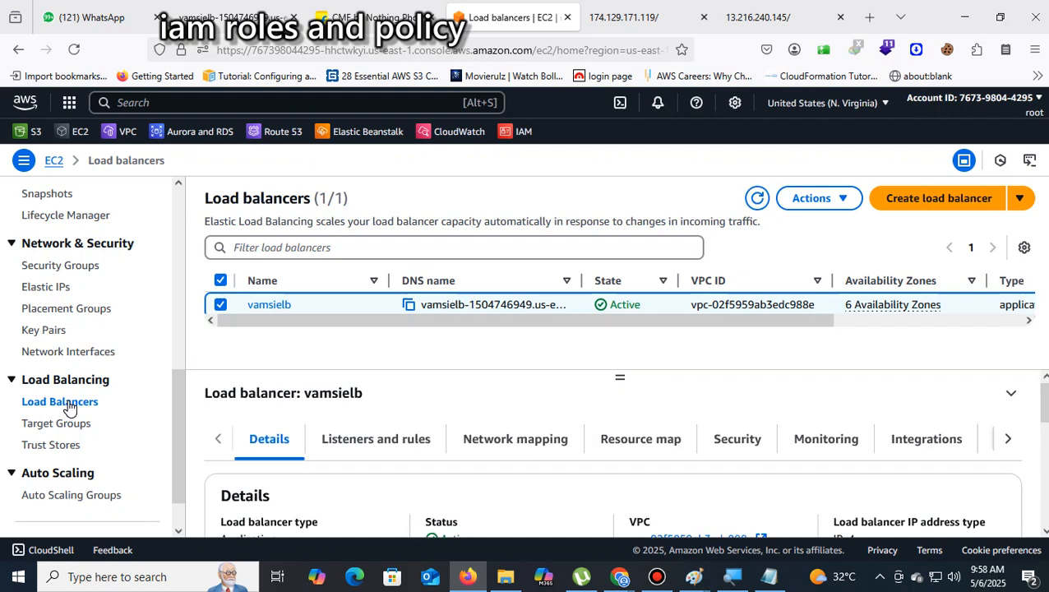
{"action": "left_click", "coordinate": [823, 204]}
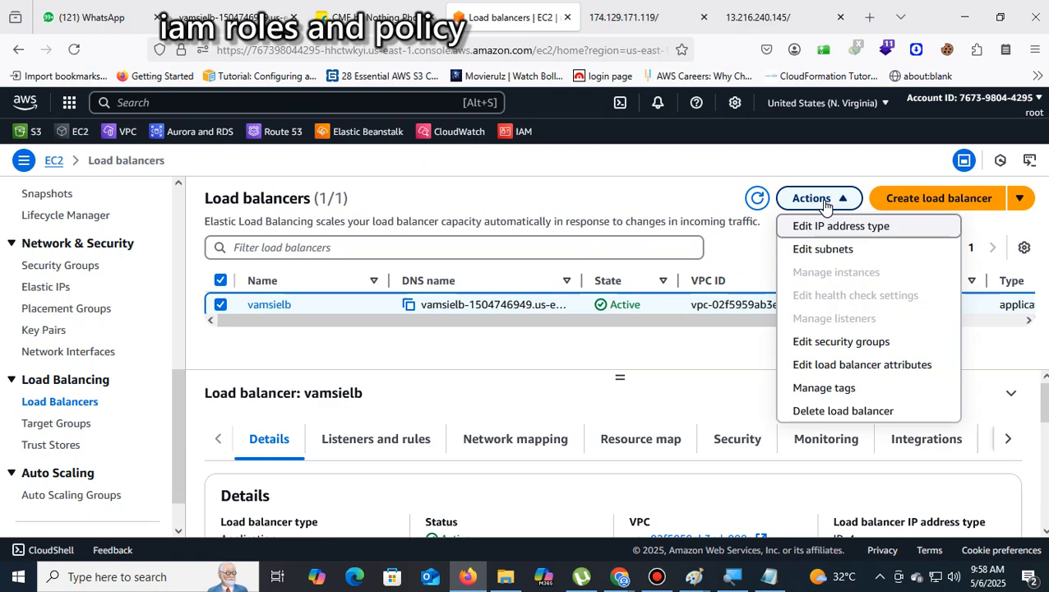
{"action": "left_click", "coordinate": [853, 365]}
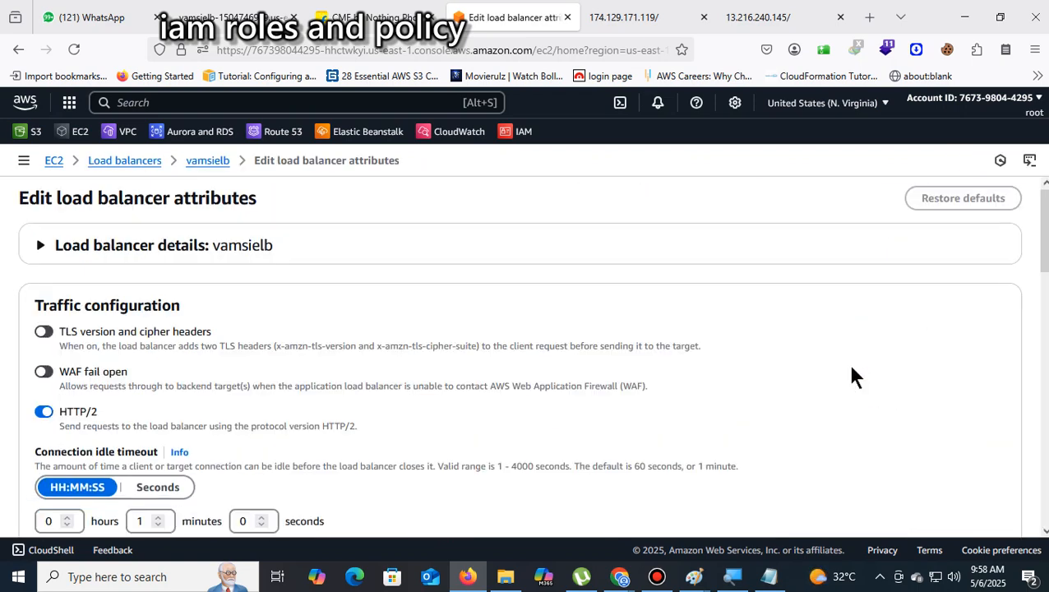
{"action": "scroll", "coordinate": [762, 321], "scroll_direction": "down", "scroll_amount": 7}
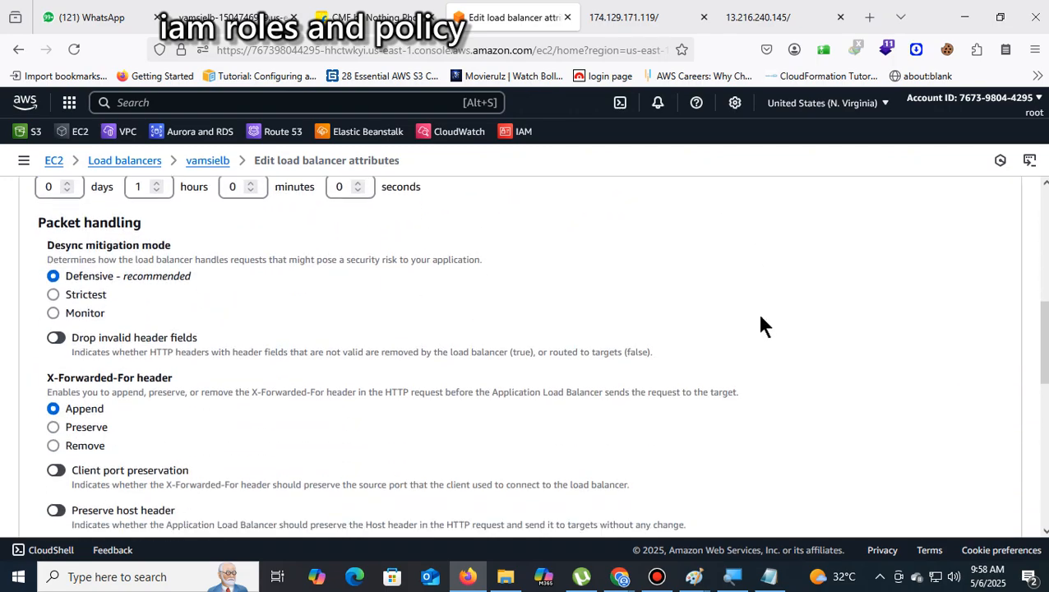
{"action": "scroll", "coordinate": [762, 328], "scroll_direction": "down", "scroll_amount": 5}
{"action": "scroll", "coordinate": [762, 327], "scroll_direction": "up", "scroll_amount": 12}
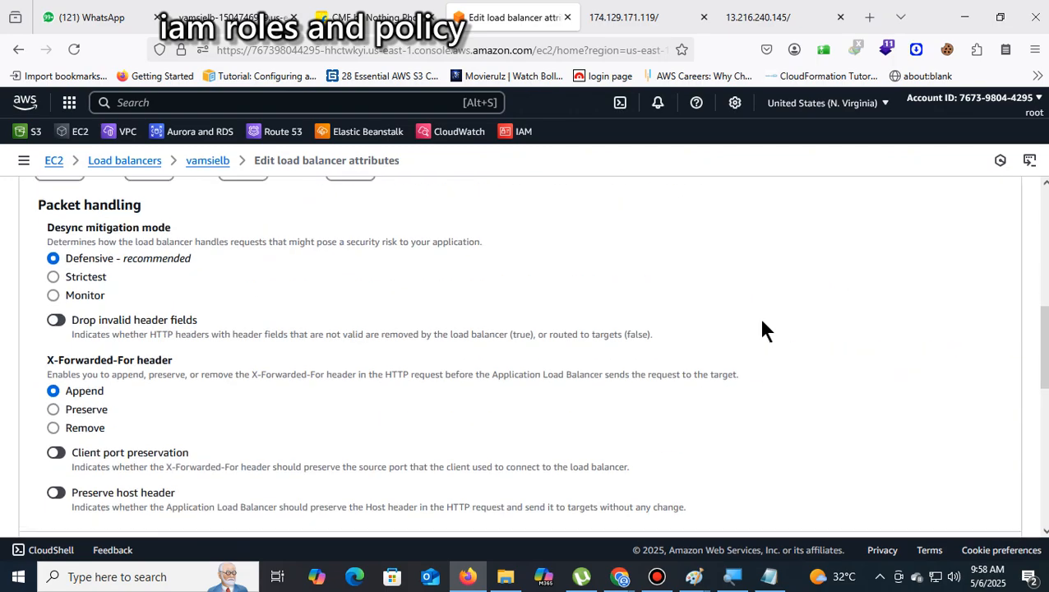
{"action": "left_click", "coordinate": [137, 160]}
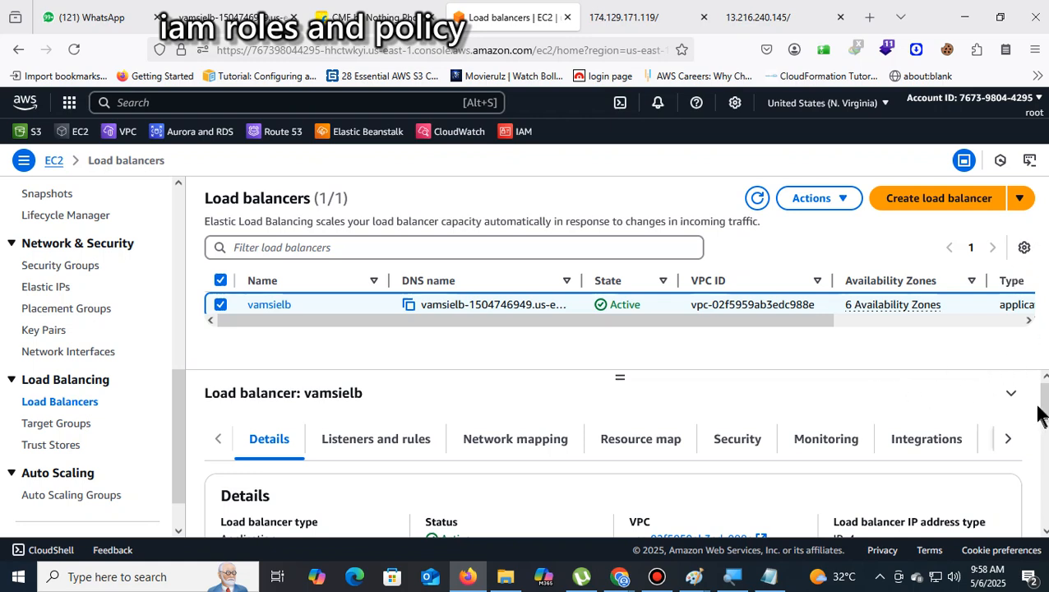
Step: Permanently delete the load balancer vamsielb, entering "confirm" as the written consent
{"action": "mouse_move", "coordinate": [1041, 395]}
{"action": "left_mouse_down"}
{"action": "mouse_move", "coordinate": [1043, 461]}
{"action": "mouse_move", "coordinate": [1043, 395]}
{"action": "left_mouse_up"}
{"action": "left_click", "coordinate": [840, 203]}
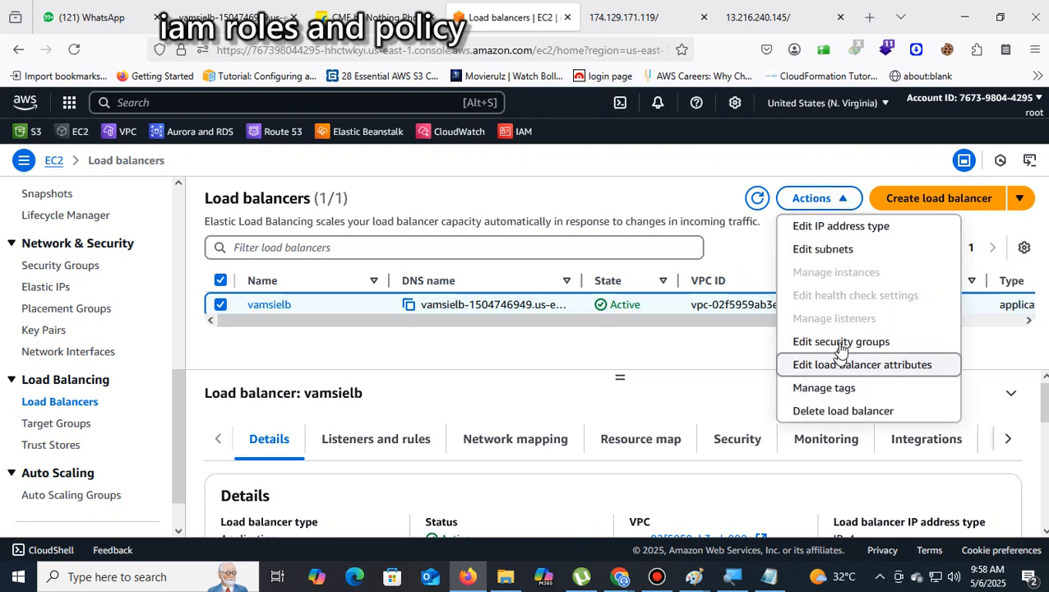
{"action": "left_click", "coordinate": [837, 412]}
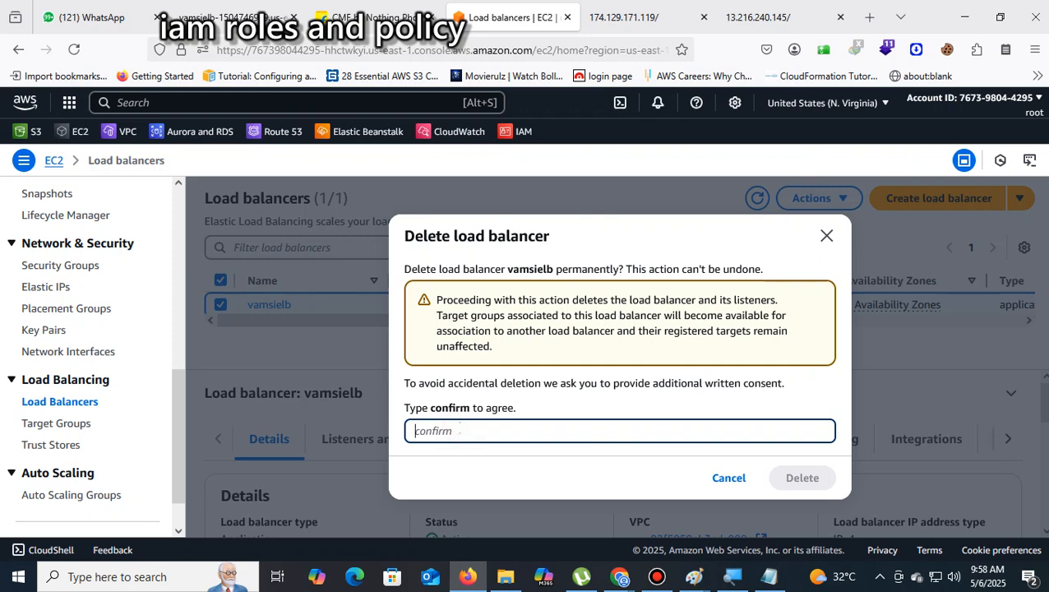
{"action": "type", "text": "confirm"}
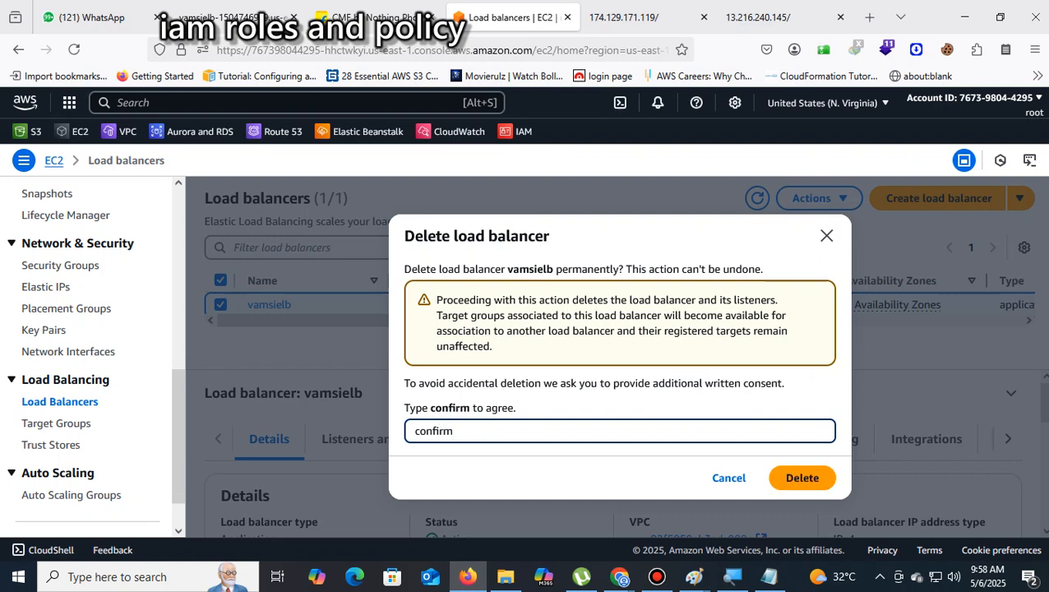
{"action": "left_click", "coordinate": [801, 476]}
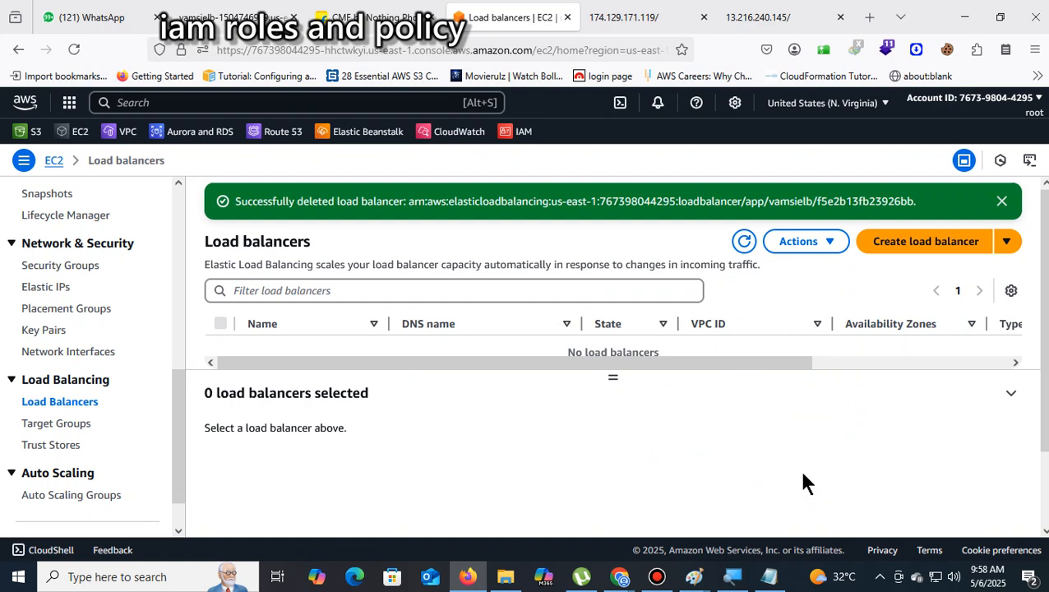
Step: Delete the target group vamsitarger
{"action": "left_click", "coordinate": [57, 424]}
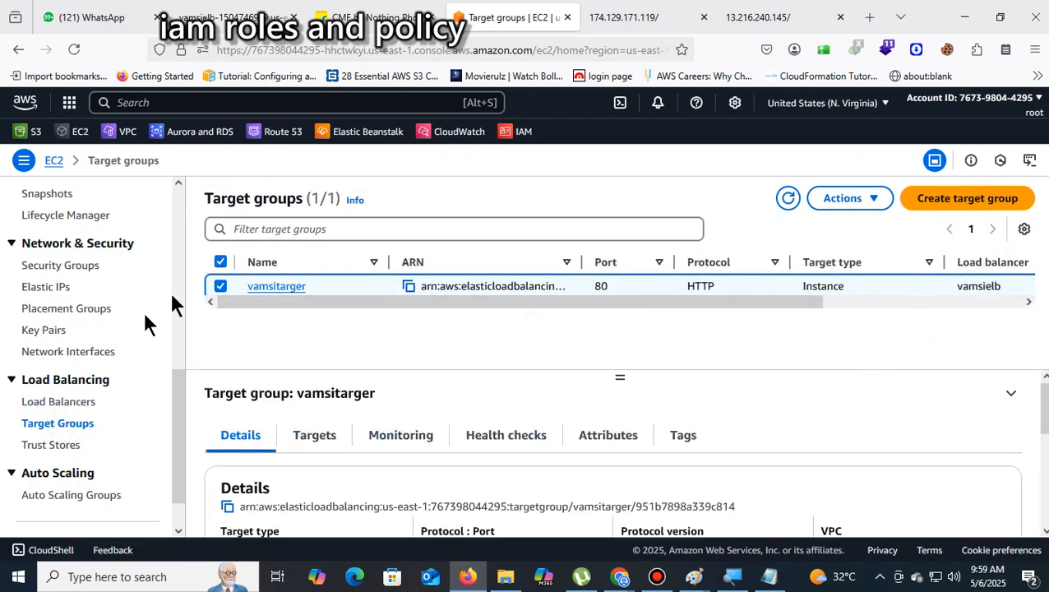
{"action": "left_click", "coordinate": [873, 200]}
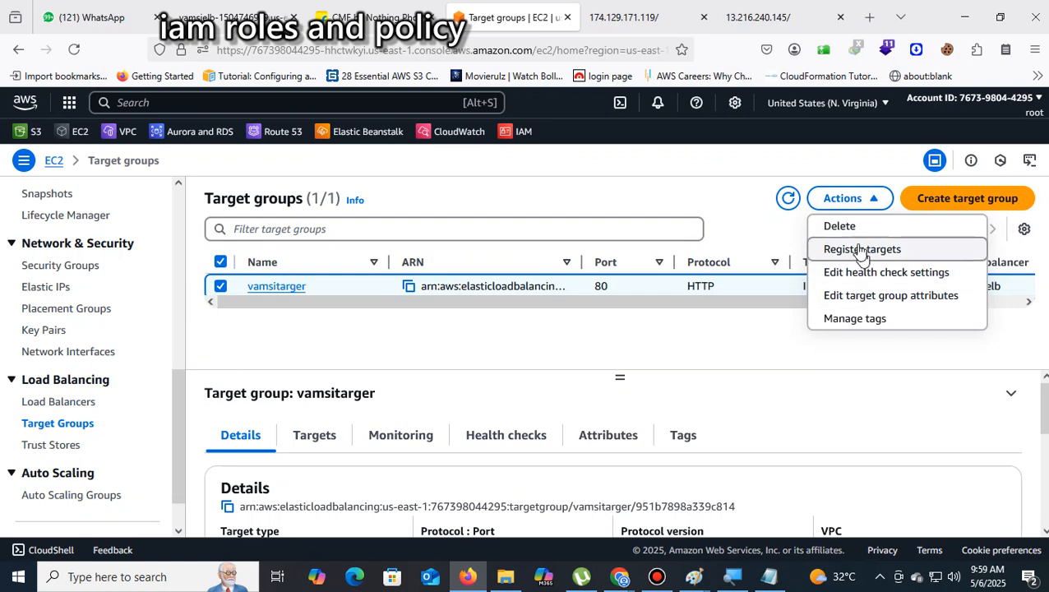
{"action": "left_click", "coordinate": [847, 227]}
{"action": "left_click", "coordinate": [783, 460]}
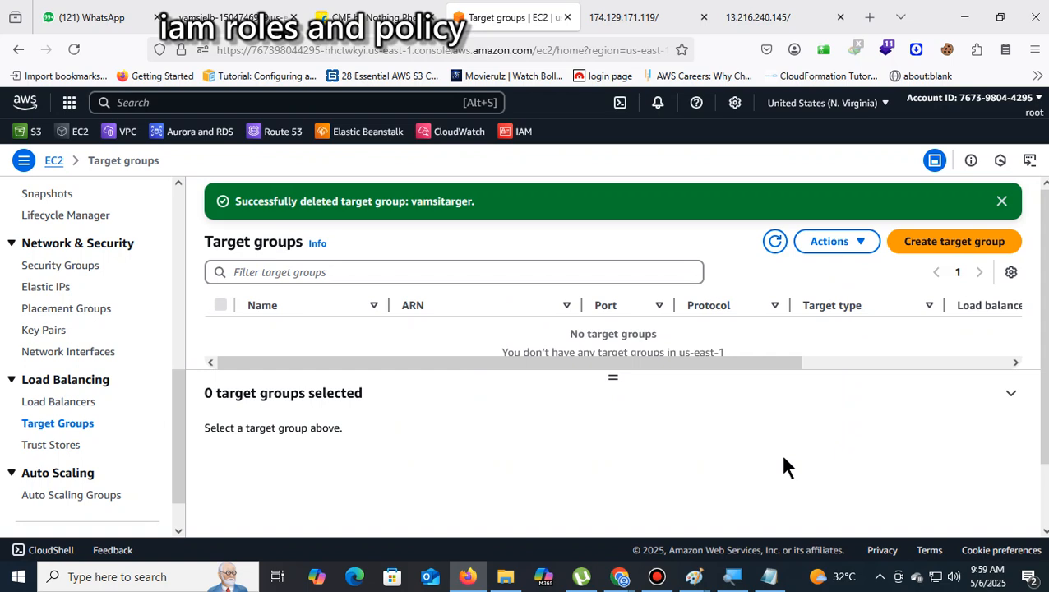
Step: Terminate both EC2 instances, server-1 and server-2
{"action": "scroll", "coordinate": [98, 297], "scroll_direction": "up", "scroll_amount": 5}
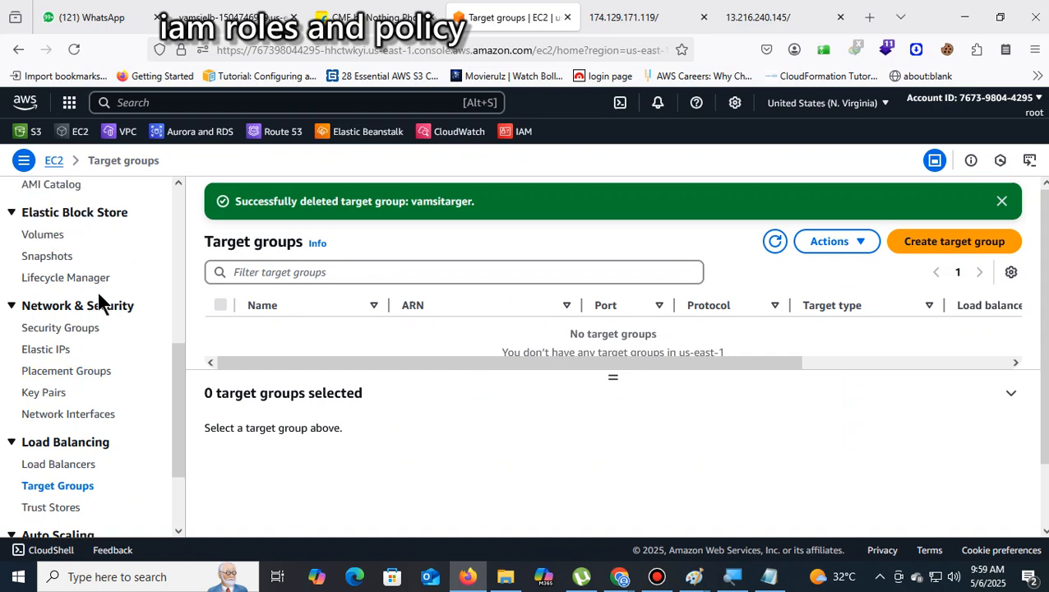
{"action": "left_click", "coordinate": [48, 242]}
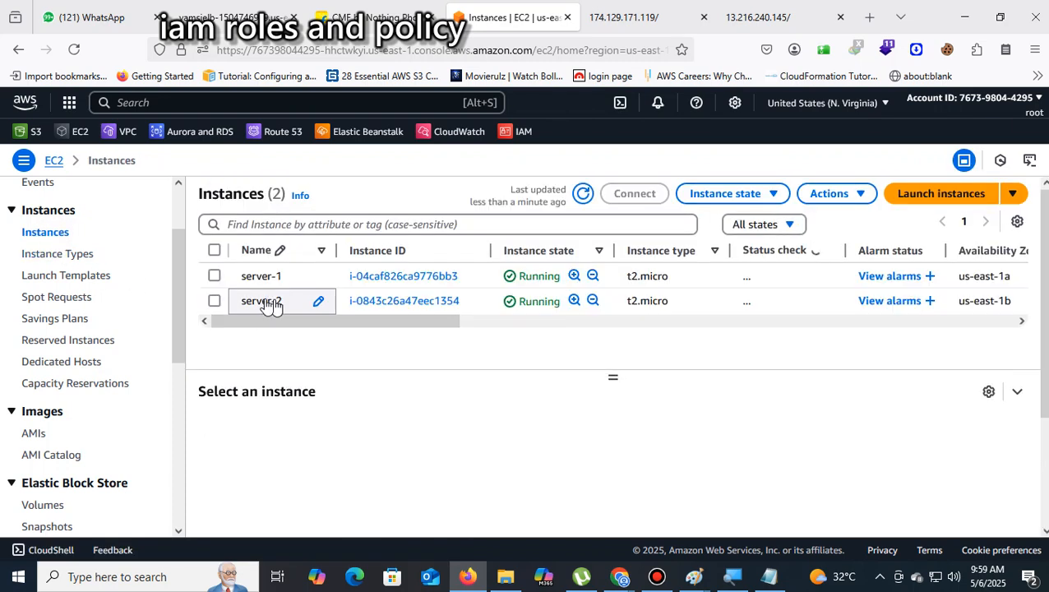
{"action": "left_click", "coordinate": [215, 252]}
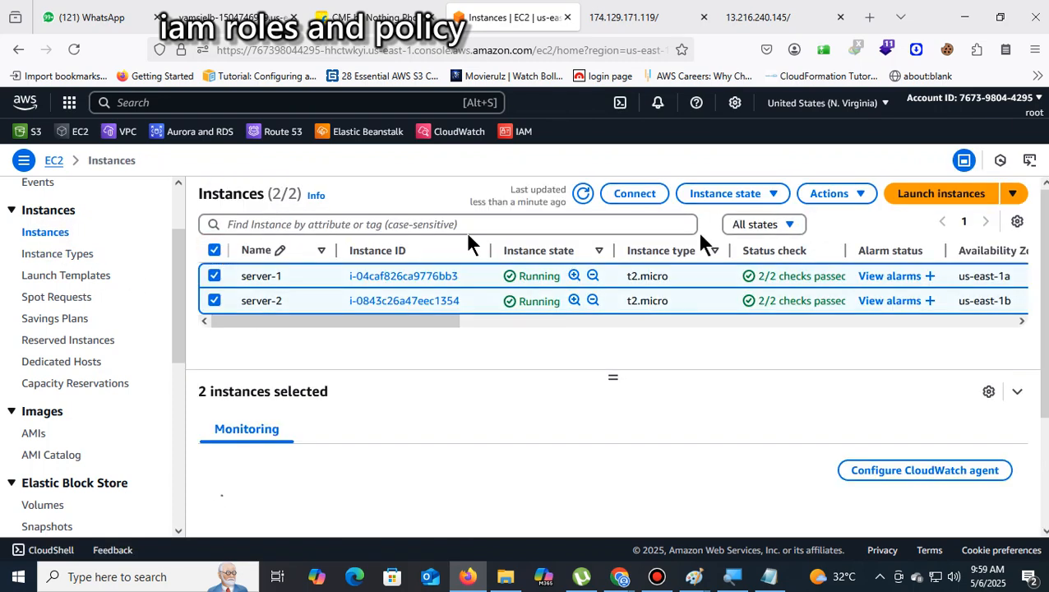
{"action": "left_click", "coordinate": [778, 193]}
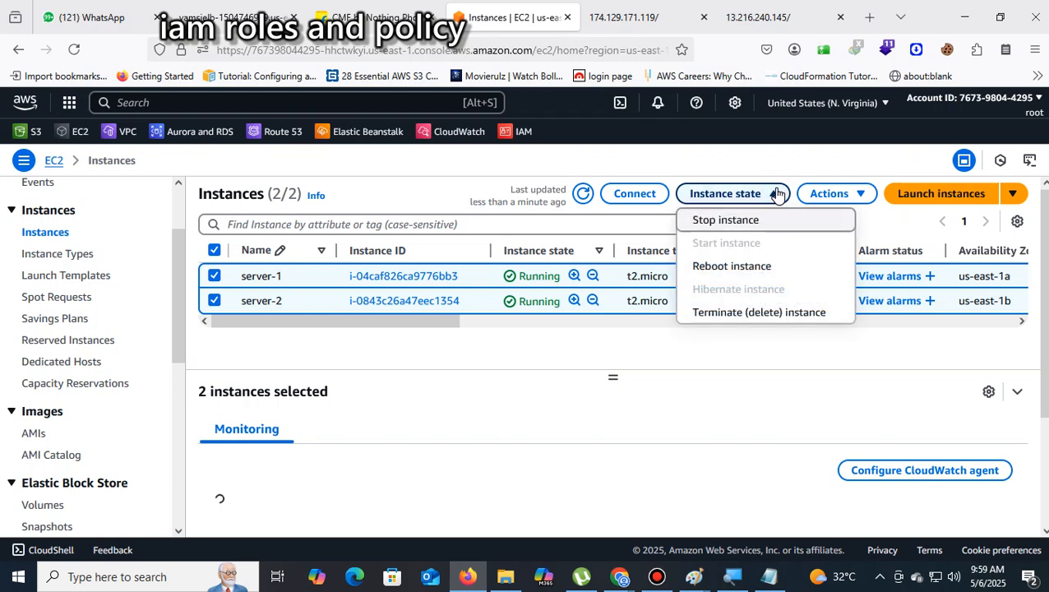
{"action": "left_click", "coordinate": [771, 314]}
{"action": "left_click", "coordinate": [839, 476]}
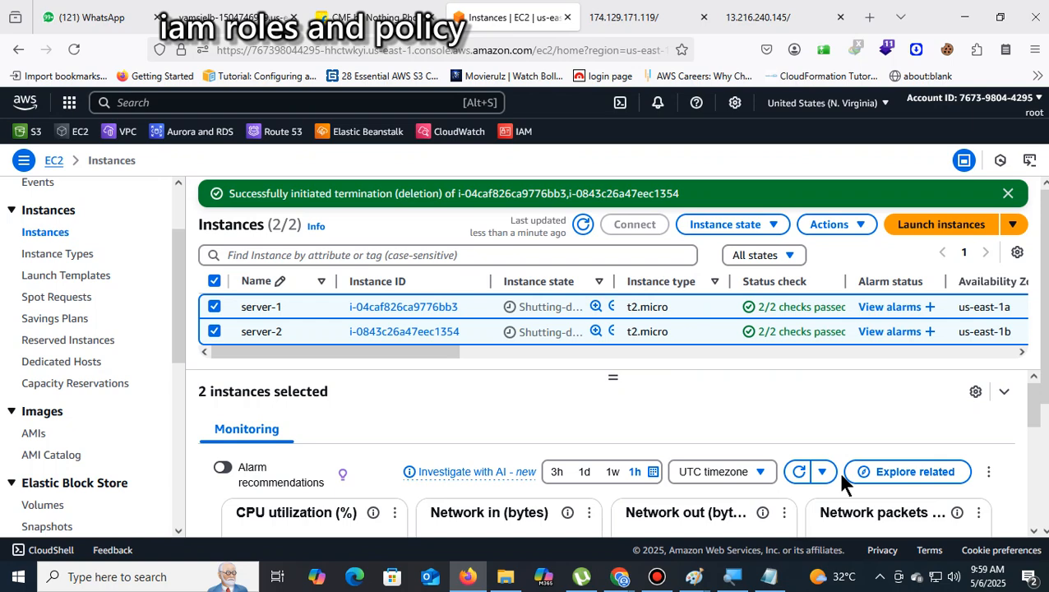
{"action": "left_click", "coordinate": [660, 578]}
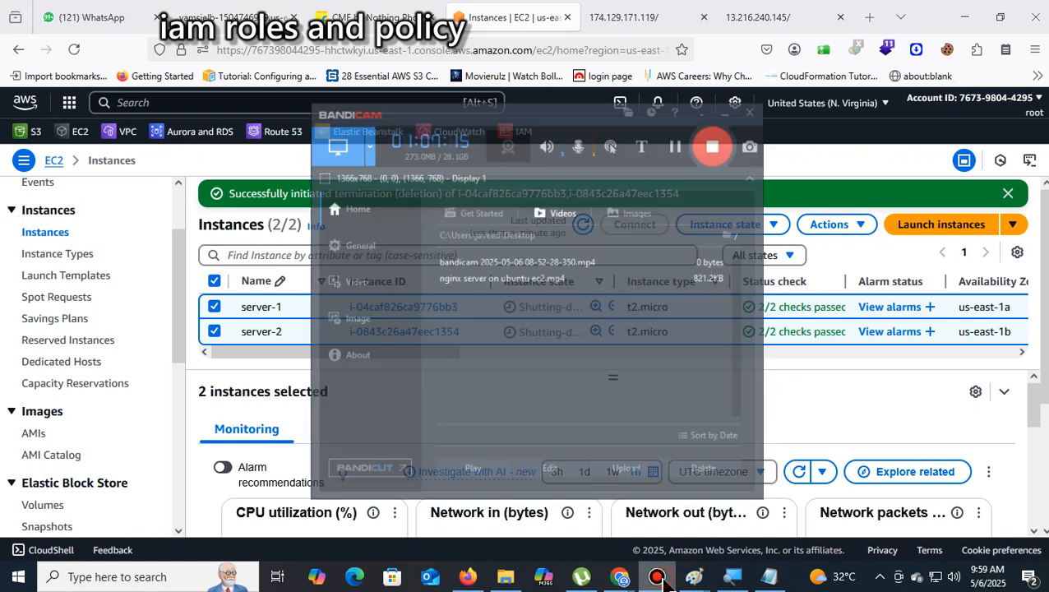